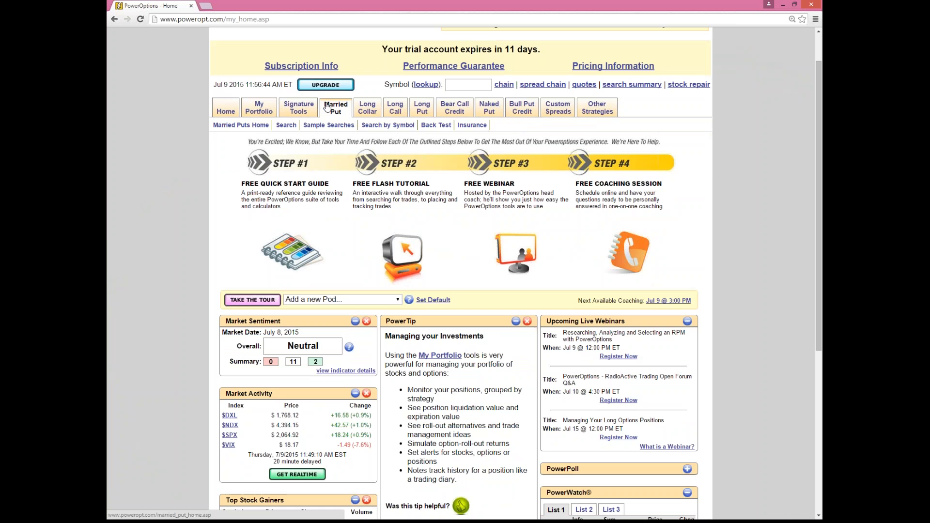
Open the Married Put strategy's search and show its SmartSearchXL results with the saved search settings.
{"action": "left_click", "coordinate": [327, 107]}
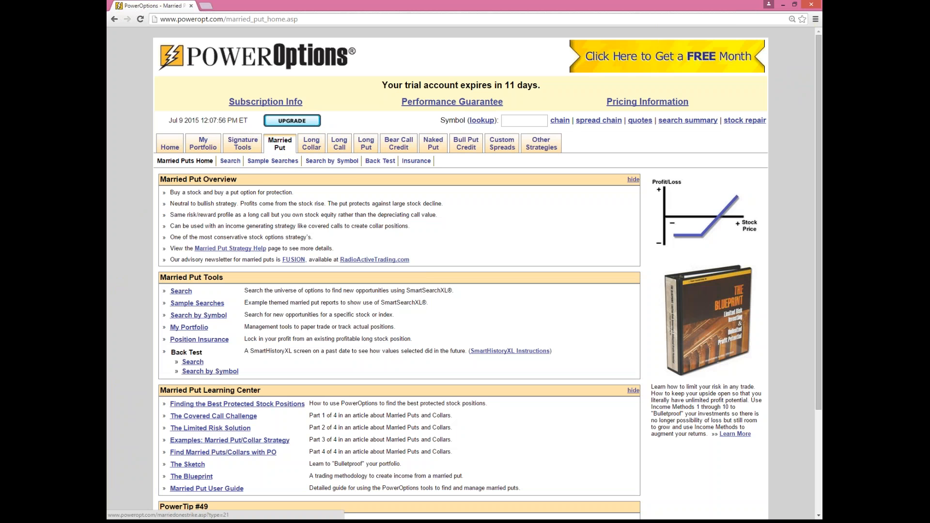
{"action": "left_click", "coordinate": [235, 163]}
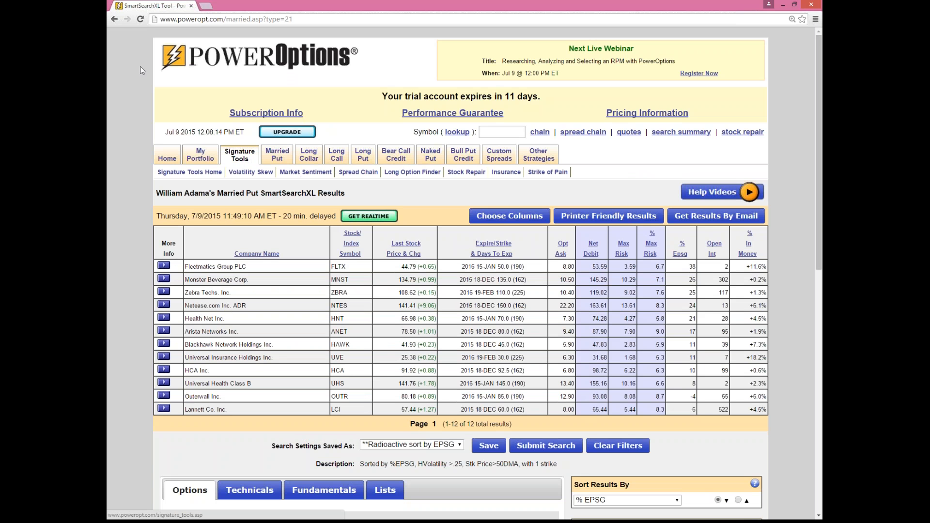
{"action": "scroll", "coordinate": [248, 434], "scroll_direction": "down", "scroll_amount": 4}
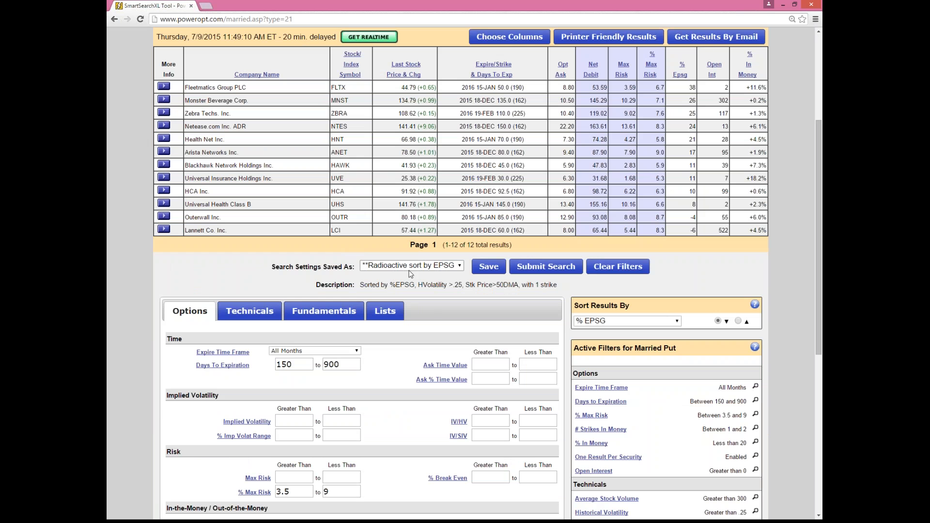
Circle the saved search setting and mark the % Max Risk, % In Money and % EPSG results with the screen annotation pen.
{"action": "key", "text": "alt+Tab"}
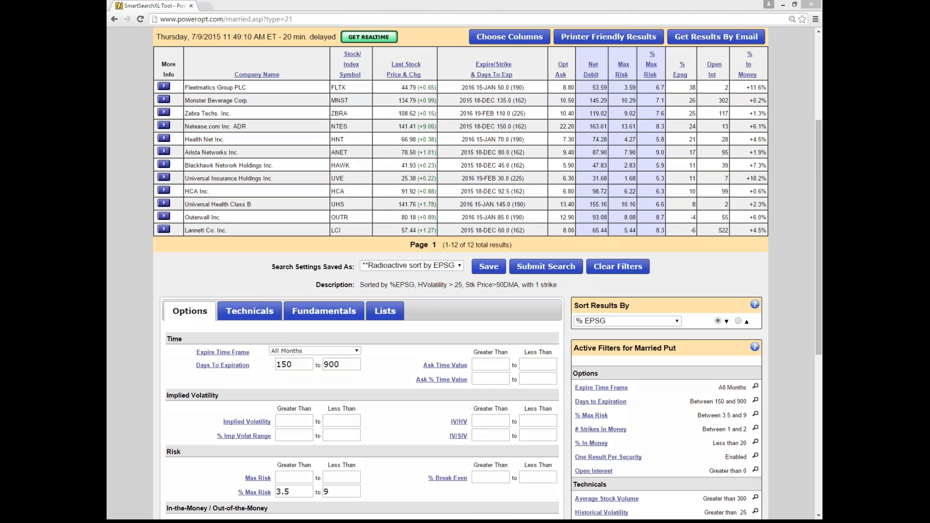
{"action": "mouse_move", "coordinate": [413, 253]}
{"action": "left_mouse_down"}
{"action": "mouse_move", "coordinate": [390, 251]}
{"action": "mouse_move", "coordinate": [352, 278]}
{"action": "mouse_move", "coordinate": [445, 291]}
{"action": "mouse_move", "coordinate": [468, 247]}
{"action": "left_mouse_up"}
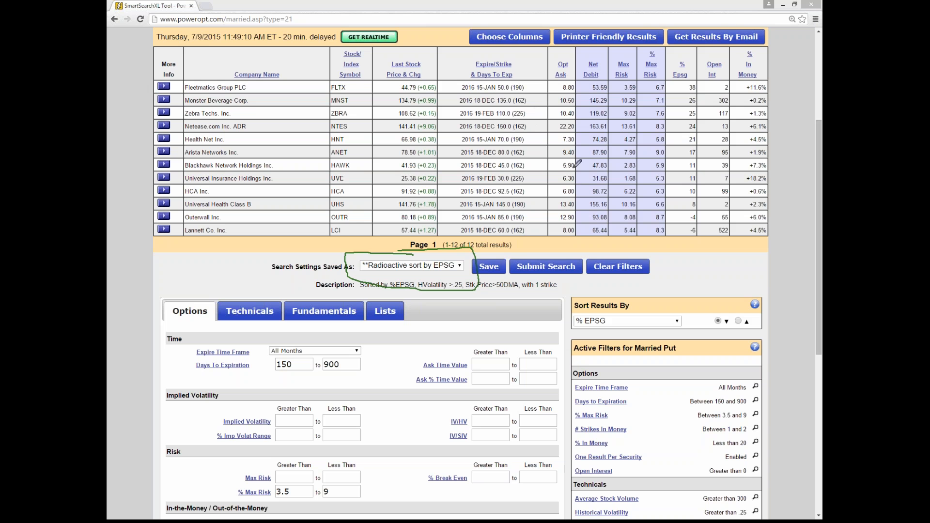
{"action": "mouse_move", "coordinate": [664, 82]}
{"action": "left_mouse_down"}
{"action": "mouse_move", "coordinate": [655, 90]}
{"action": "mouse_move", "coordinate": [670, 91]}
{"action": "mouse_move", "coordinate": [650, 111]}
{"action": "mouse_move", "coordinate": [671, 110]}
{"action": "mouse_move", "coordinate": [669, 117]}
{"action": "mouse_move", "coordinate": [650, 141]}
{"action": "mouse_move", "coordinate": [676, 138]}
{"action": "left_mouse_up"}
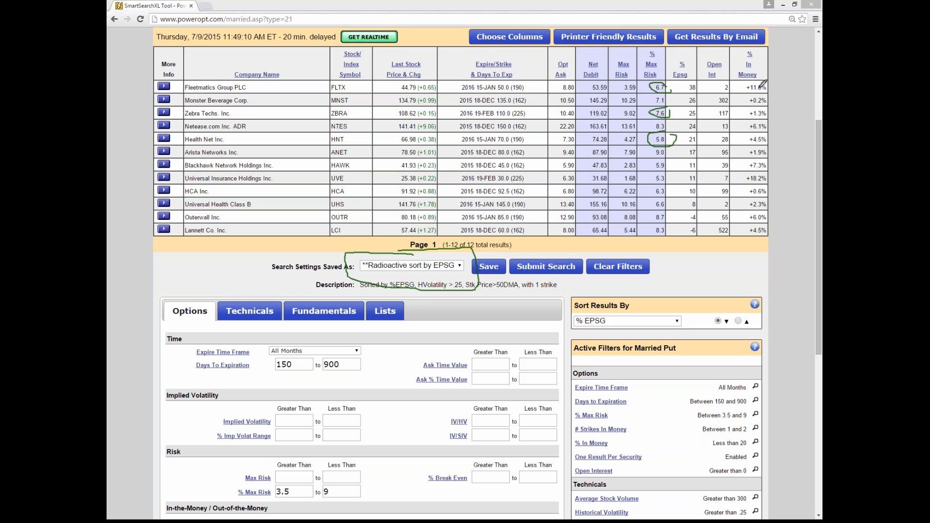
{"action": "mouse_move", "coordinate": [760, 83]}
{"action": "left_mouse_down"}
{"action": "mouse_move", "coordinate": [741, 85]}
{"action": "mouse_move", "coordinate": [745, 130]}
{"action": "mouse_move", "coordinate": [766, 142]}
{"action": "left_mouse_up"}
{"action": "mouse_move", "coordinate": [684, 82]}
{"action": "left_mouse_down"}
{"action": "mouse_move", "coordinate": [684, 225]}
{"action": "mouse_move", "coordinate": [691, 217]}
{"action": "left_mouse_up"}
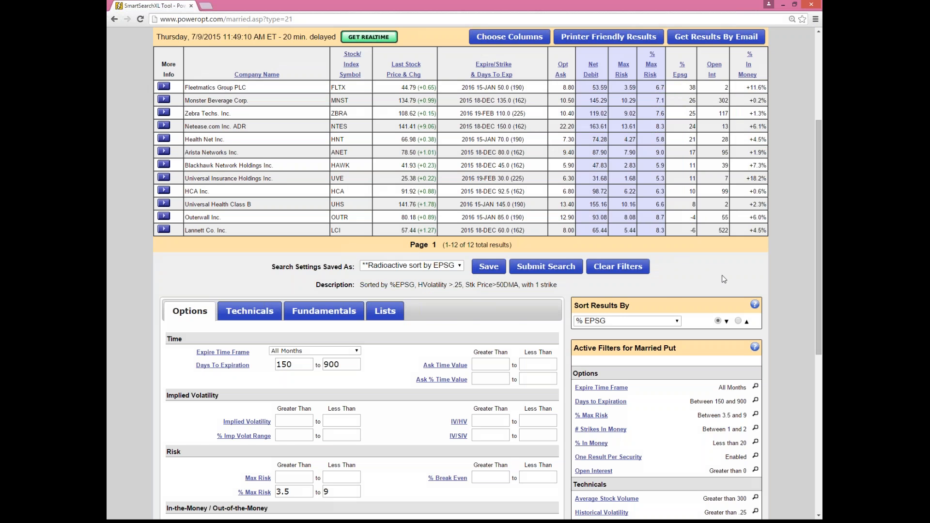
Look over the criteria available for sorting the results without choosing another one.
{"action": "scroll", "coordinate": [688, 262], "scroll_direction": "down", "scroll_amount": 2}
{"action": "left_click", "coordinate": [677, 232]}
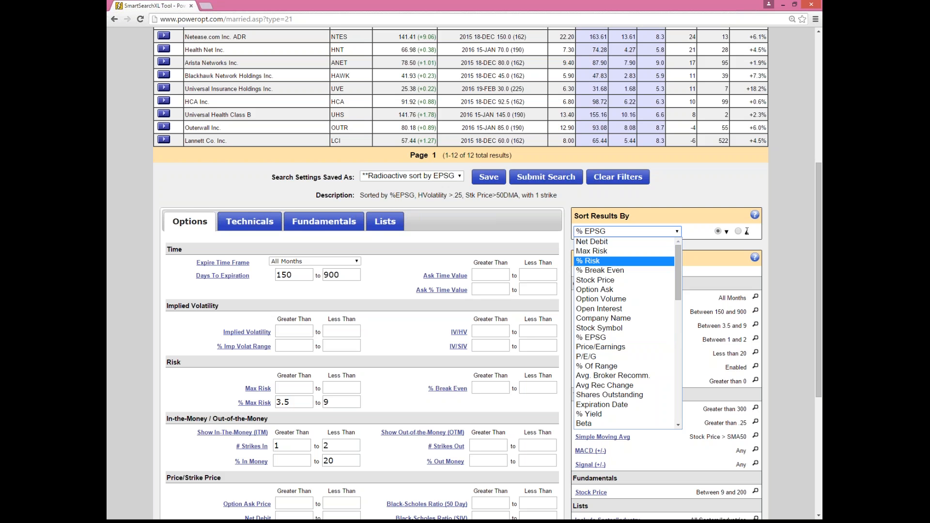
{"action": "left_click", "coordinate": [717, 193]}
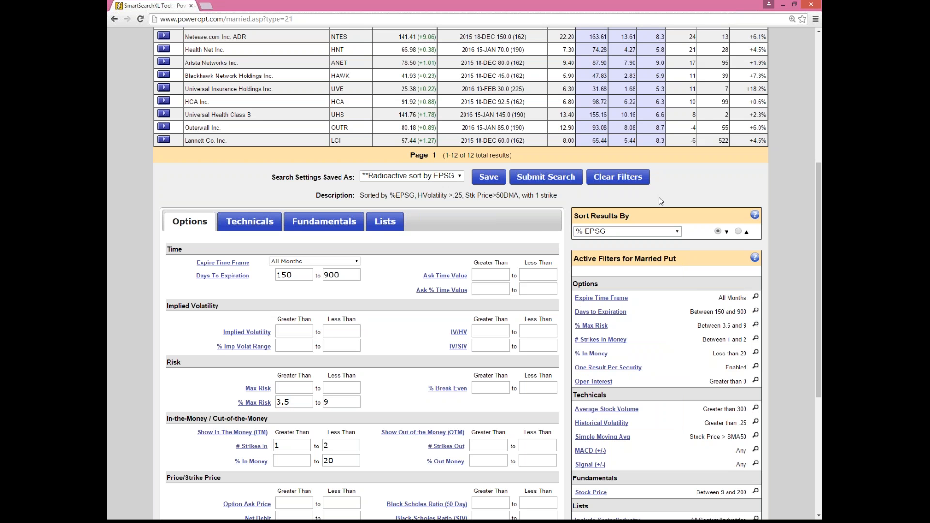
Highlight the Options, Technicals, Fundamentals and Lists filter categories in yellow.
{"action": "scroll", "coordinate": [637, 247], "scroll_direction": "down", "scroll_amount": 2}
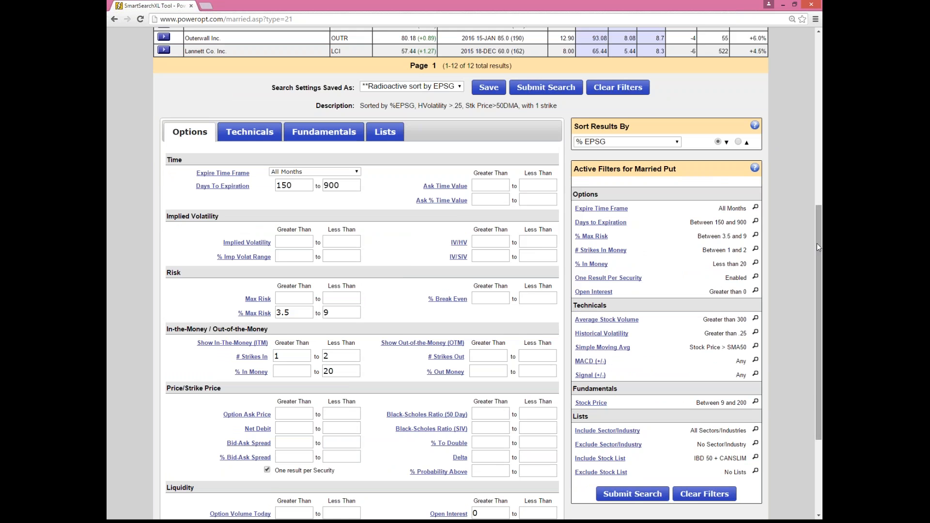
{"action": "left_click_drag", "start_coordinate": [817, 243], "coordinate": [817, 283]}
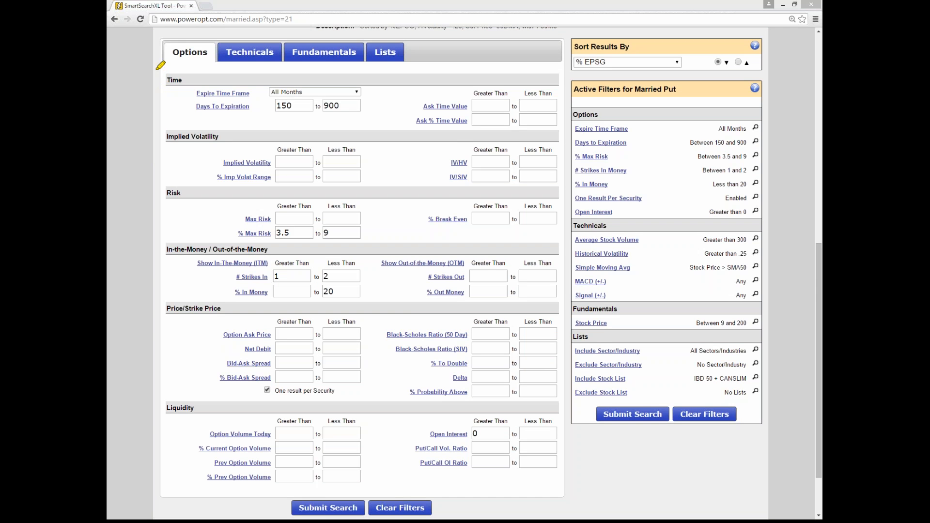
{"action": "mouse_move", "coordinate": [162, 62]}
{"action": "left_mouse_down"}
{"action": "mouse_move", "coordinate": [160, 47]}
{"action": "mouse_move", "coordinate": [211, 42]}
{"action": "mouse_move", "coordinate": [220, 68]}
{"action": "mouse_move", "coordinate": [259, 39]}
{"action": "mouse_move", "coordinate": [359, 40]}
{"action": "mouse_move", "coordinate": [364, 64]}
{"action": "left_mouse_up"}
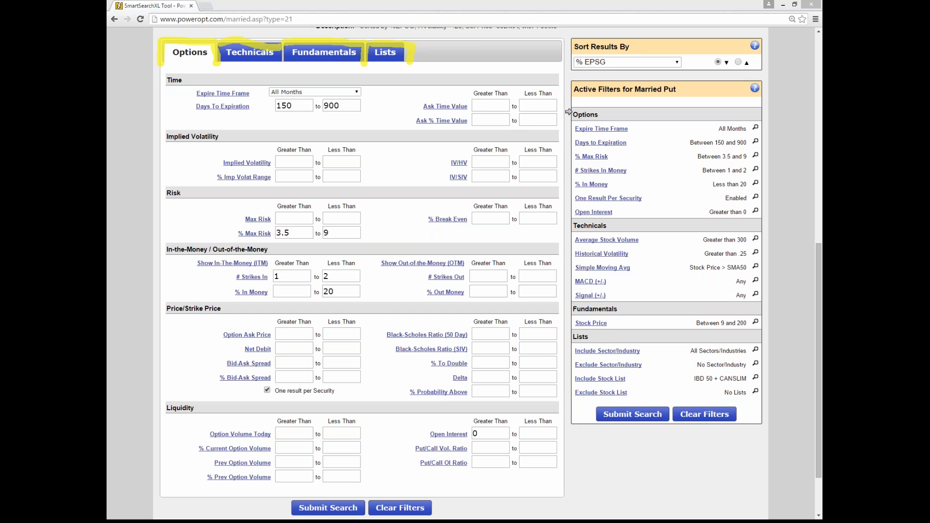
Place an arrow at the Options group of active filters and examine the Days to Expiration and % Max Risk ranges.
{"action": "left_click", "coordinate": [569, 112]}
{"action": "left_click_drag", "start_coordinate": [689, 142], "coordinate": [747, 142]}
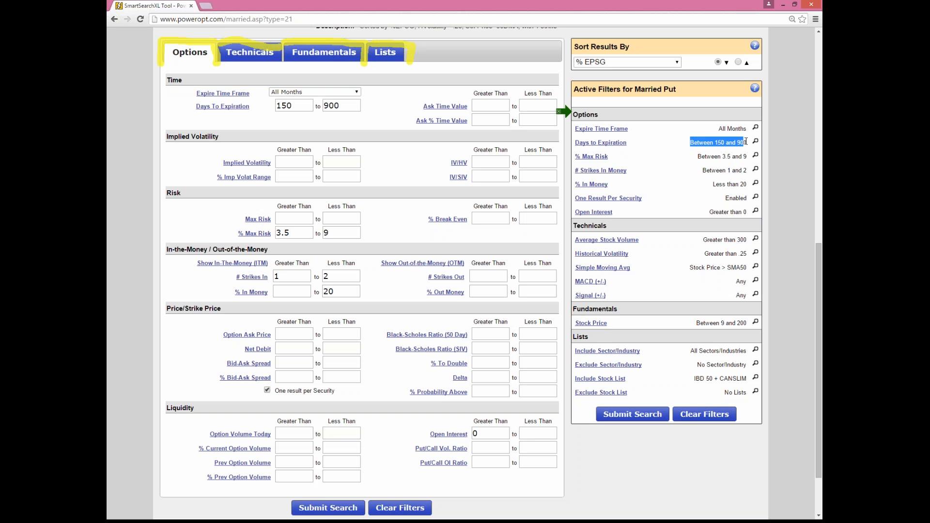
{"action": "left_click", "coordinate": [676, 225]}
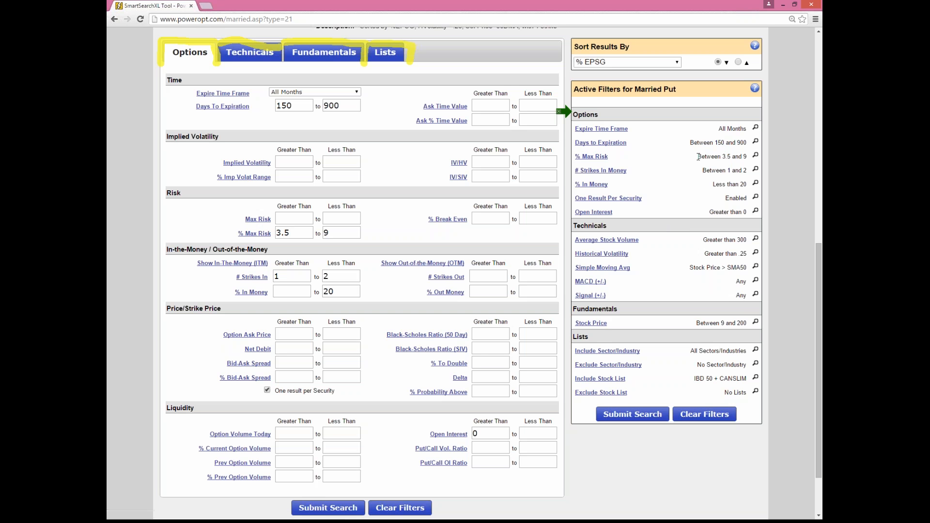
{"action": "left_click_drag", "start_coordinate": [698, 156], "coordinate": [748, 157]}
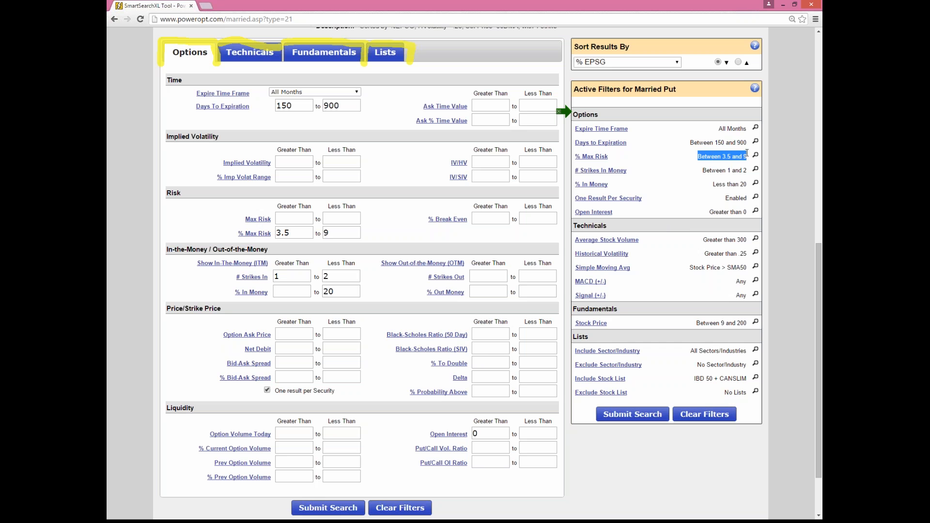
{"action": "left_click", "coordinate": [703, 201]}
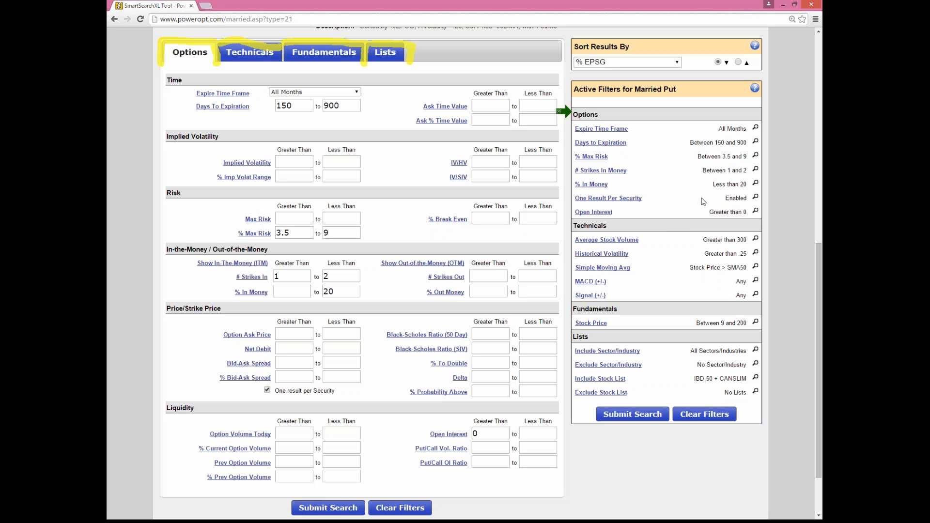
Remove the arrow and examine the # Strikes In Money, % In Money and Open Interest filter values.
{"action": "left_click_drag", "start_coordinate": [702, 170], "coordinate": [746, 178]}
{"action": "left_click", "coordinate": [558, 112]}
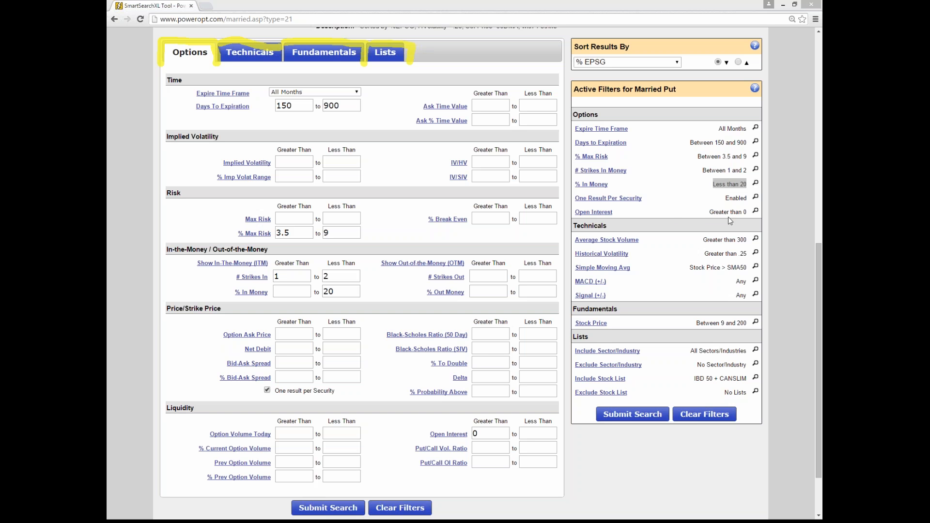
{"action": "left_click_drag", "start_coordinate": [709, 213], "coordinate": [746, 213]}
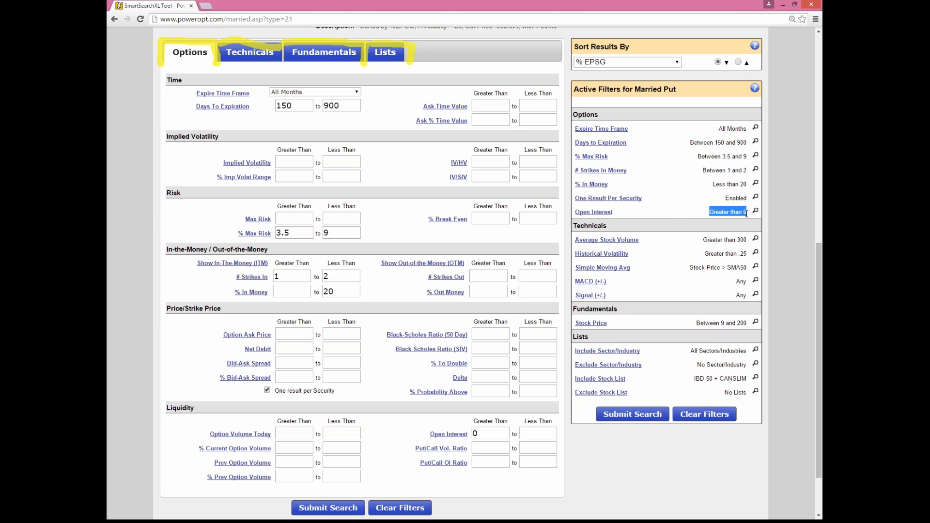
{"action": "left_click", "coordinate": [697, 205]}
Return to the results table and clear the yellow highlights from the screen.
{"action": "scroll", "coordinate": [698, 209], "scroll_direction": "down", "scroll_amount": 3}
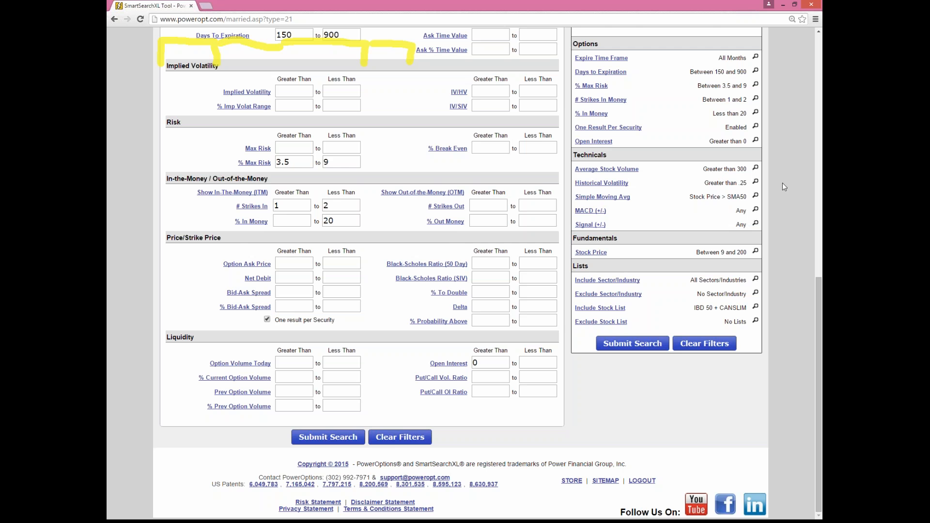
{"action": "scroll", "coordinate": [779, 213], "scroll_direction": "up", "scroll_amount": 4}
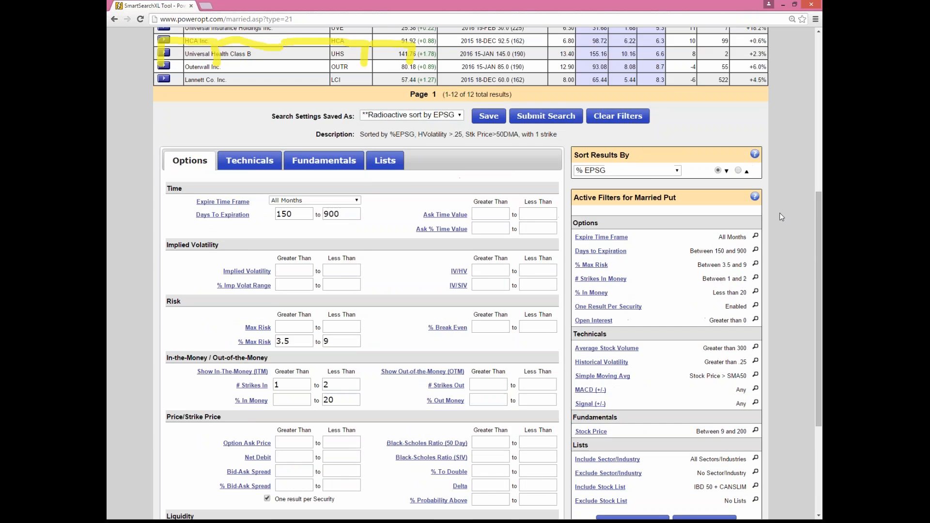
{"action": "scroll", "coordinate": [779, 213], "scroll_direction": "up", "scroll_amount": 3}
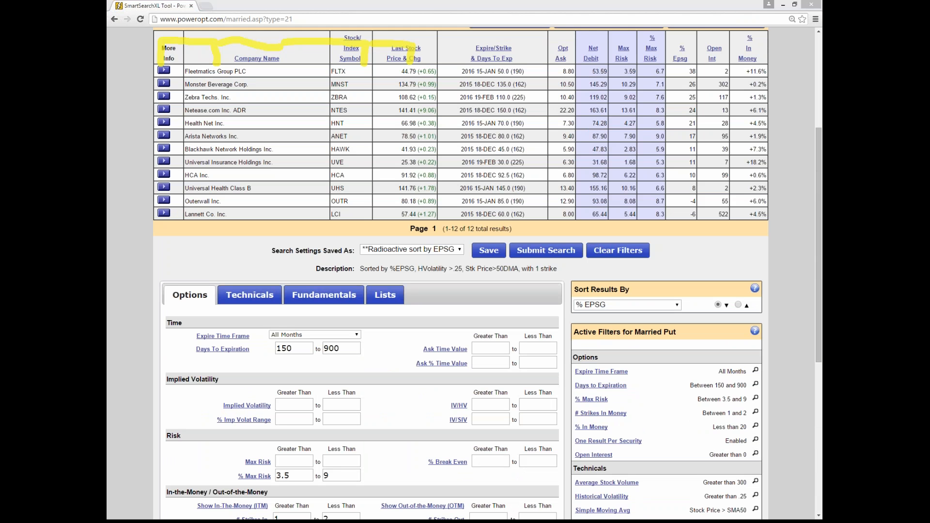
{"action": "key", "text": "Escape"}
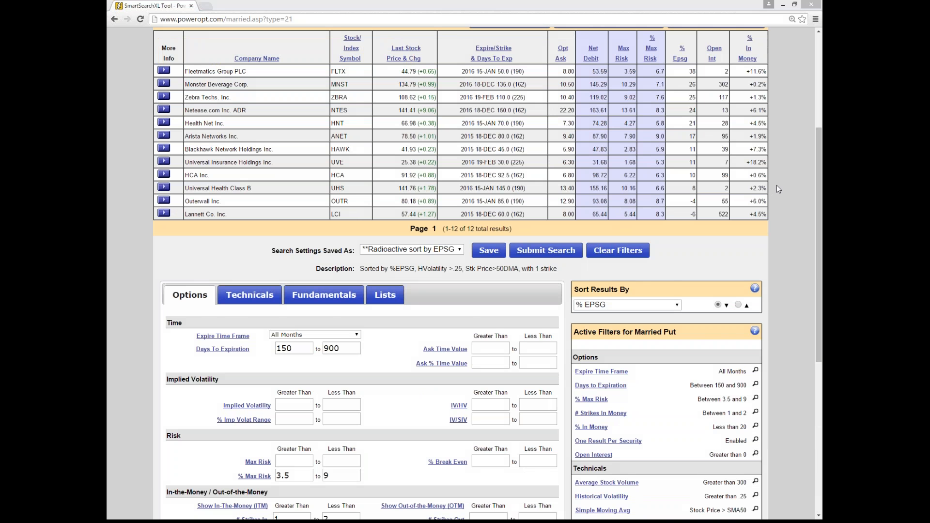
Examine the Include Stock List entry among the active filters.
{"action": "scroll", "coordinate": [776, 185], "scroll_direction": "down", "scroll_amount": 5}
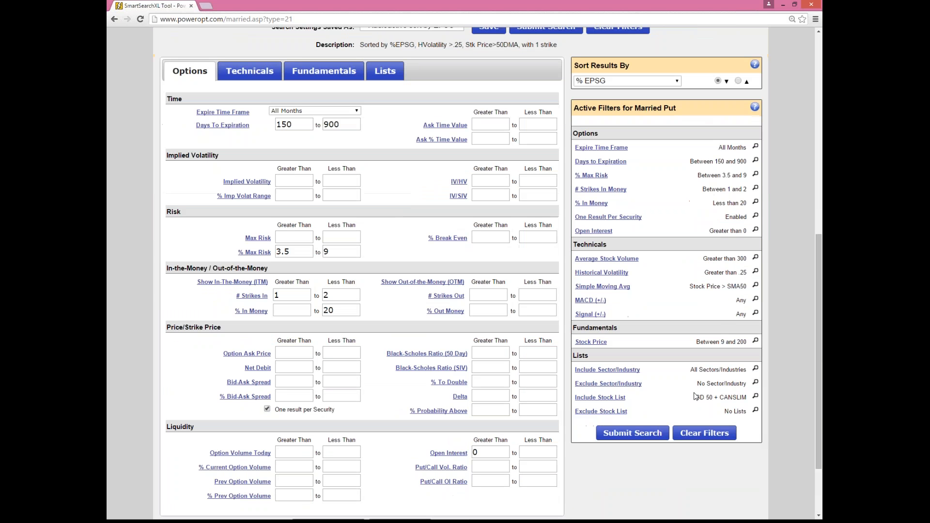
{"action": "left_click_drag", "start_coordinate": [694, 397], "coordinate": [750, 398]}
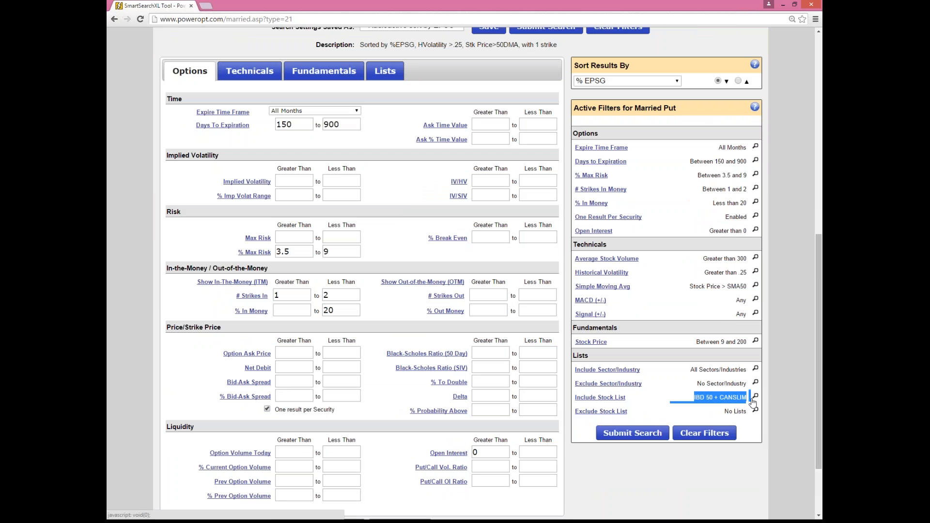
{"action": "left_click", "coordinate": [785, 371]}
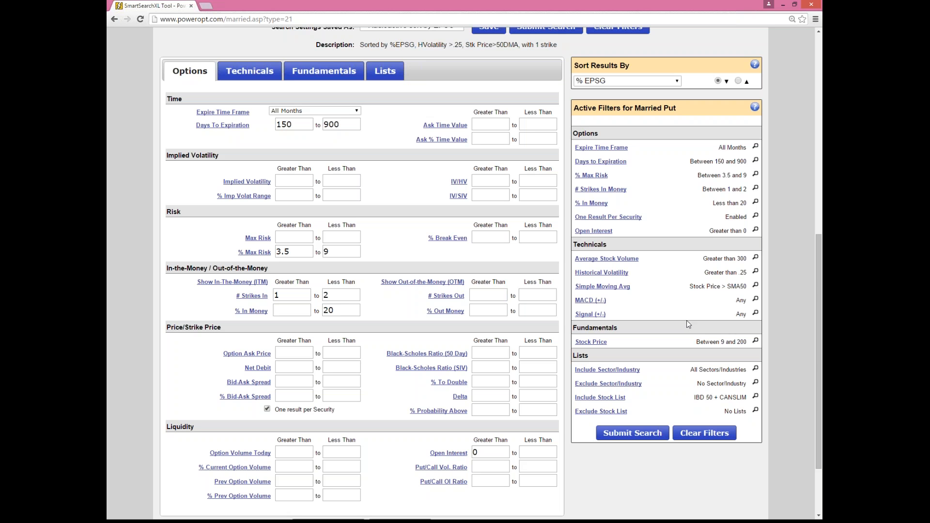
Open the Fundamentals filters and point out the % EPS Growth and Market Capitalization fields, leaving them empty.
{"action": "scroll", "coordinate": [788, 187], "scroll_direction": "up", "scroll_amount": 1}
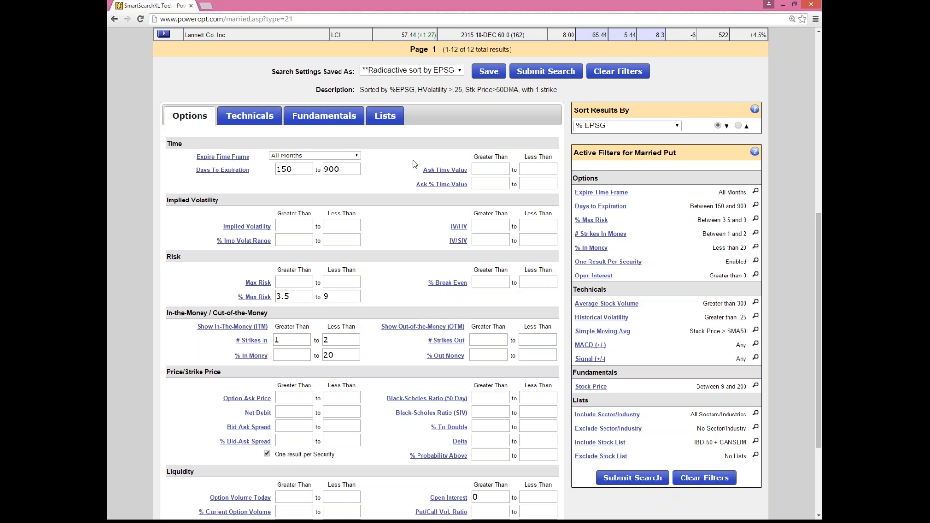
{"action": "left_click", "coordinate": [349, 123]}
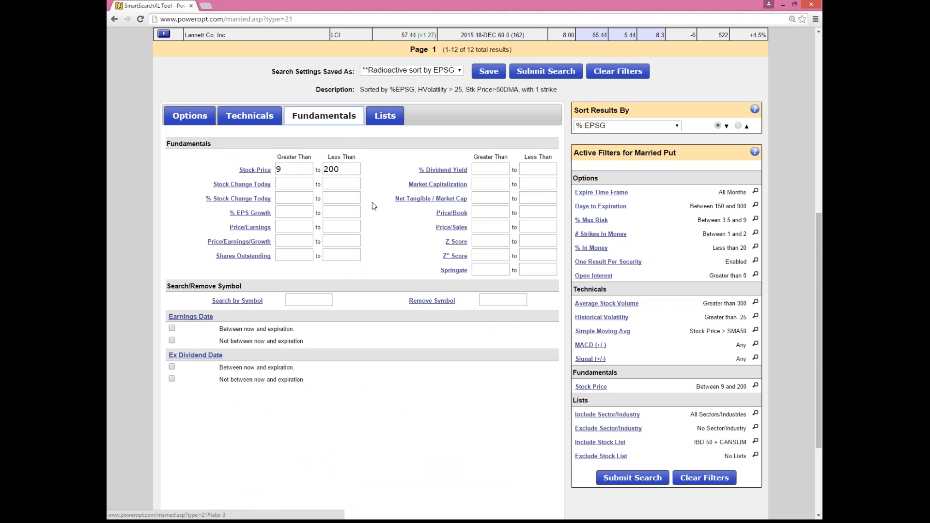
{"action": "left_click", "coordinate": [289, 215]}
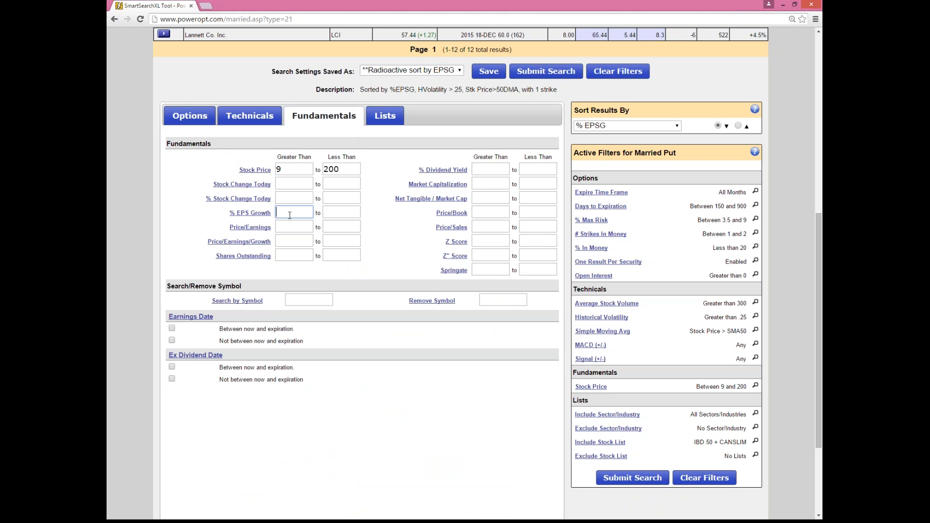
{"action": "left_click", "coordinate": [490, 184]}
Set the Stock Price filter to greater than 5 and less than 85.
{"action": "left_click", "coordinate": [353, 175]}
{"action": "key", "text": "BackSpace"}
{"action": "key", "text": "BackSpace"}
{"action": "key", "text": "BackSpace"}
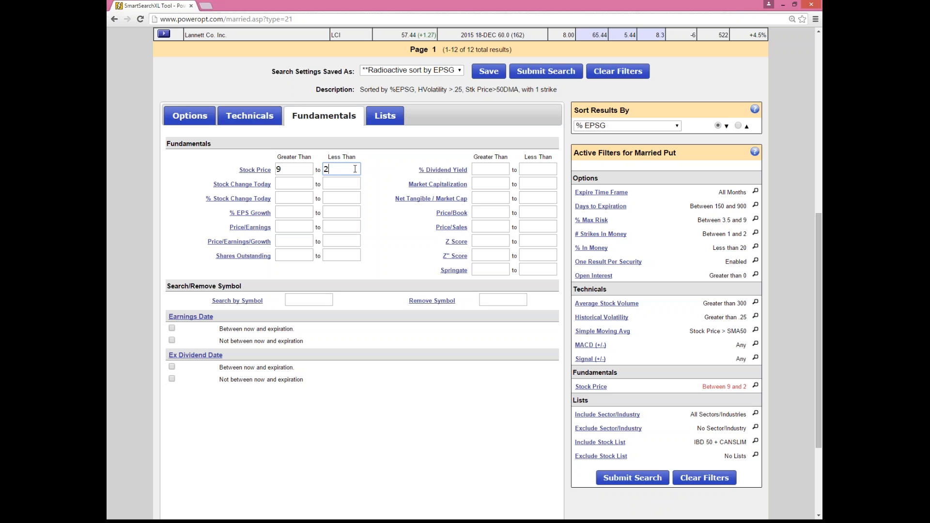
{"action": "type", "text": "85"}
{"action": "left_click", "coordinate": [298, 166]}
{"action": "key", "text": "BackSpace"}
{"action": "type", "text": "5"}
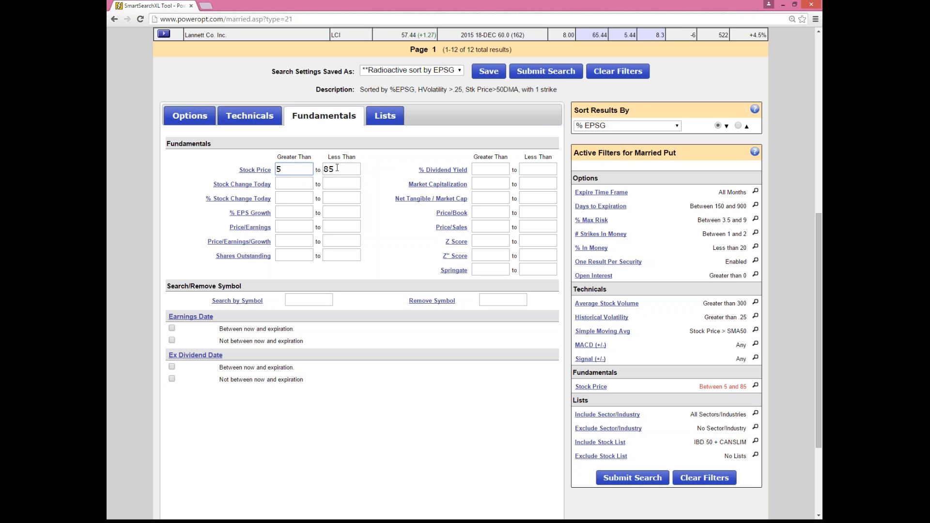
Submit the married put search with the changed filters and circle the % Max Risk values in the results.
{"action": "left_click", "coordinate": [552, 71]}
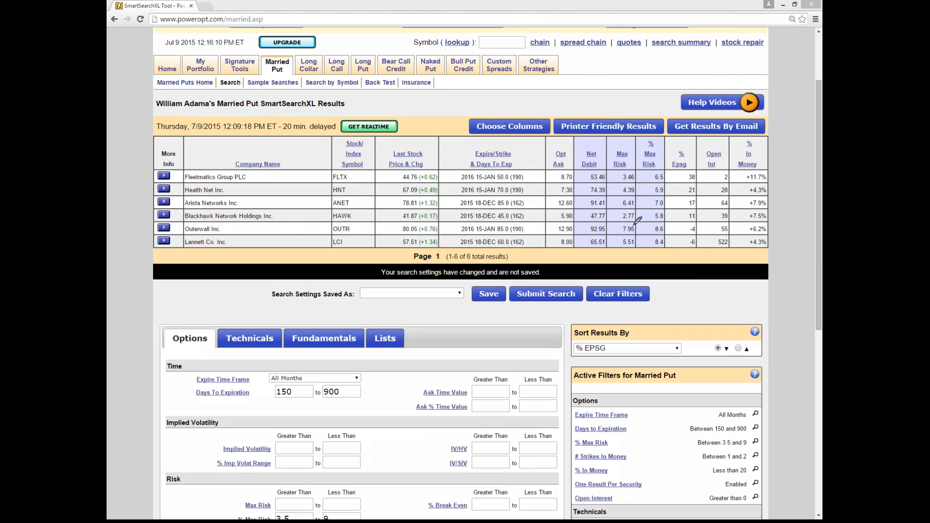
{"action": "mouse_move", "coordinate": [669, 171]}
{"action": "left_mouse_down"}
{"action": "mouse_move", "coordinate": [648, 178]}
{"action": "mouse_move", "coordinate": [648, 220]}
{"action": "mouse_move", "coordinate": [664, 249]}
{"action": "mouse_move", "coordinate": [682, 221]}
{"action": "mouse_move", "coordinate": [676, 171]}
{"action": "left_mouse_up"}
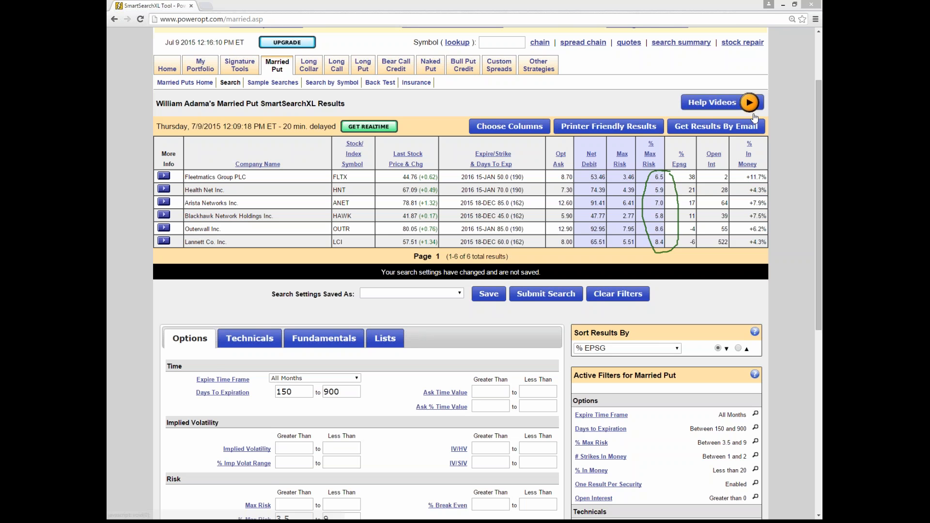
{"action": "left_click", "coordinate": [780, 116]}
Set the % Max Risk filter to greater than 3 and less than 7.5.
{"action": "scroll", "coordinate": [783, 119], "scroll_direction": "down", "scroll_amount": 3}
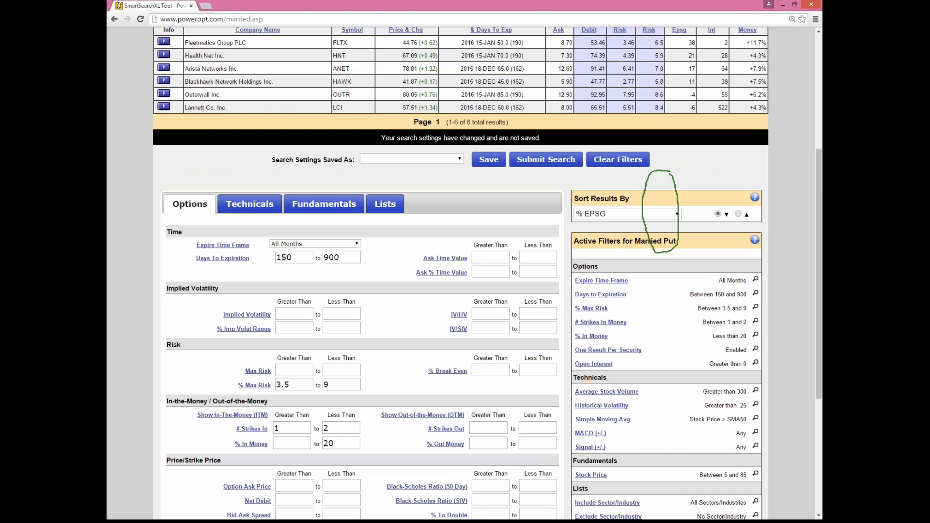
{"action": "scroll", "coordinate": [297, 295], "scroll_direction": "down", "scroll_amount": 2}
{"action": "left_click", "coordinate": [297, 296]}
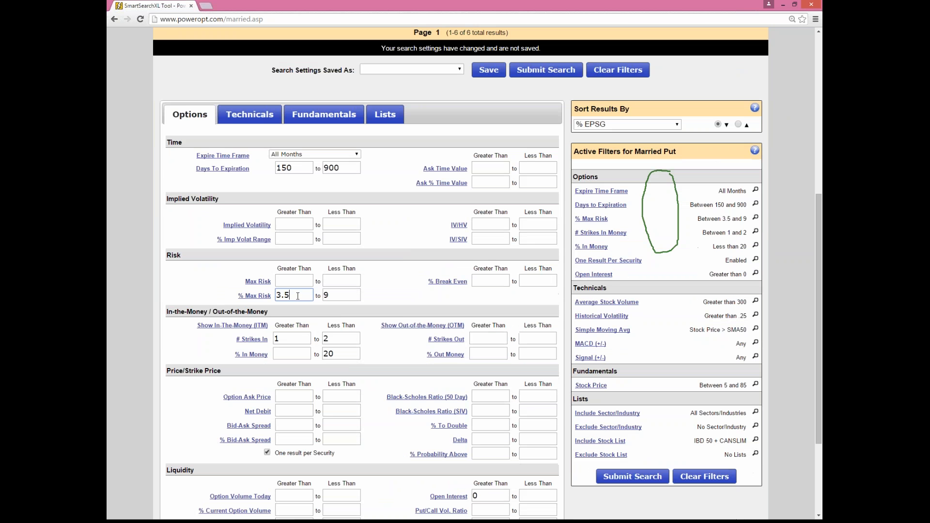
{"action": "key", "text": "BackSpace"}
{"action": "key", "text": "BackSpace"}
{"action": "left_click", "coordinate": [336, 295]}
{"action": "key", "text": "BackSpace"}
{"action": "type", "text": "7.5"}
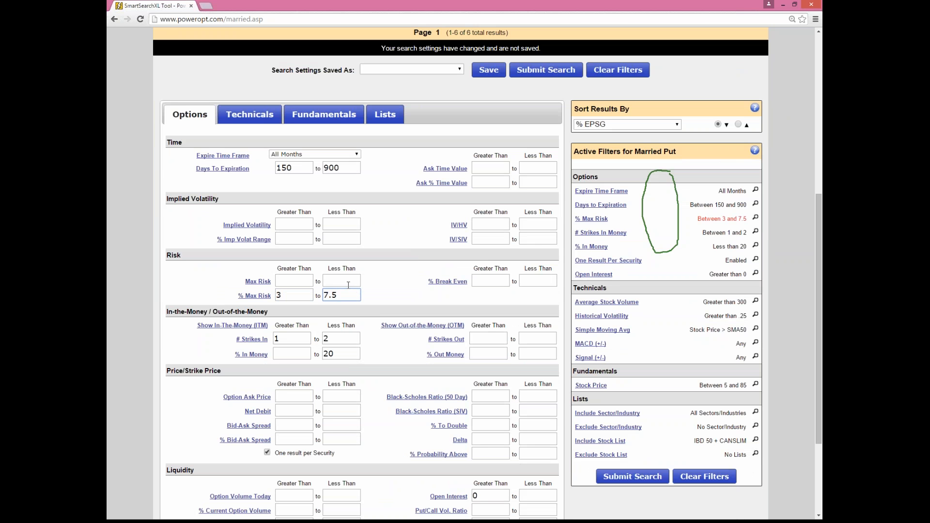
Submit the married put search with the narrowed % Max Risk filter and clear the drawn circle.
{"action": "left_click", "coordinate": [542, 74]}
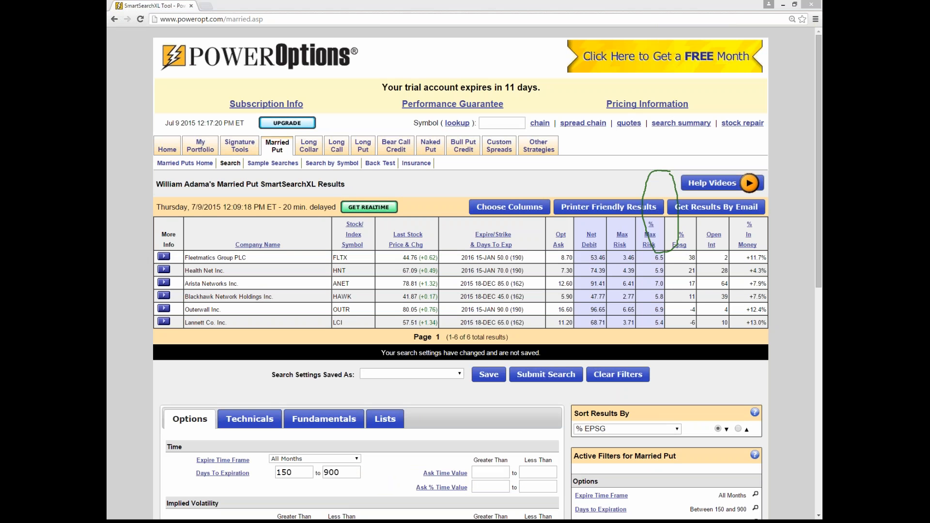
{"action": "key", "text": "Escape"}
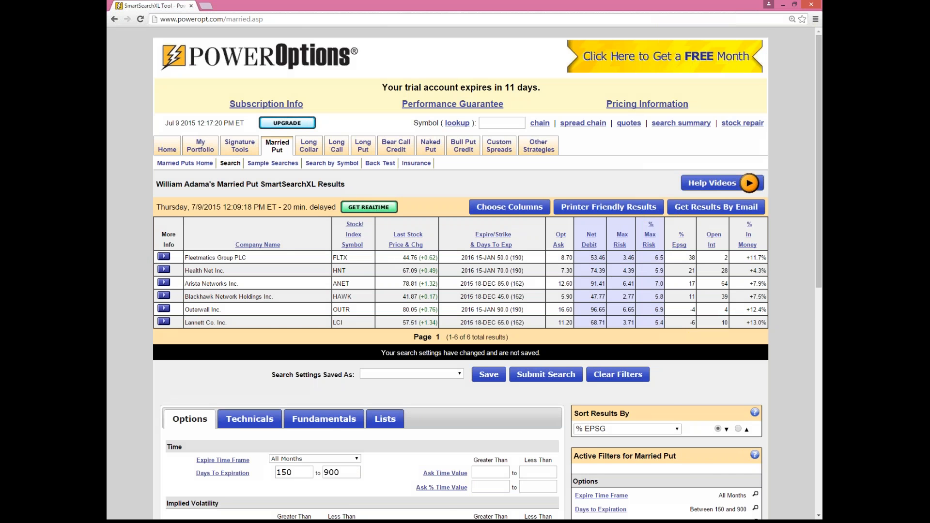
Set % In Money to less than 25, remove the upper limit of # Strikes In, and rerun the search.
{"action": "scroll", "coordinate": [796, 275], "scroll_direction": "down", "scroll_amount": 1}
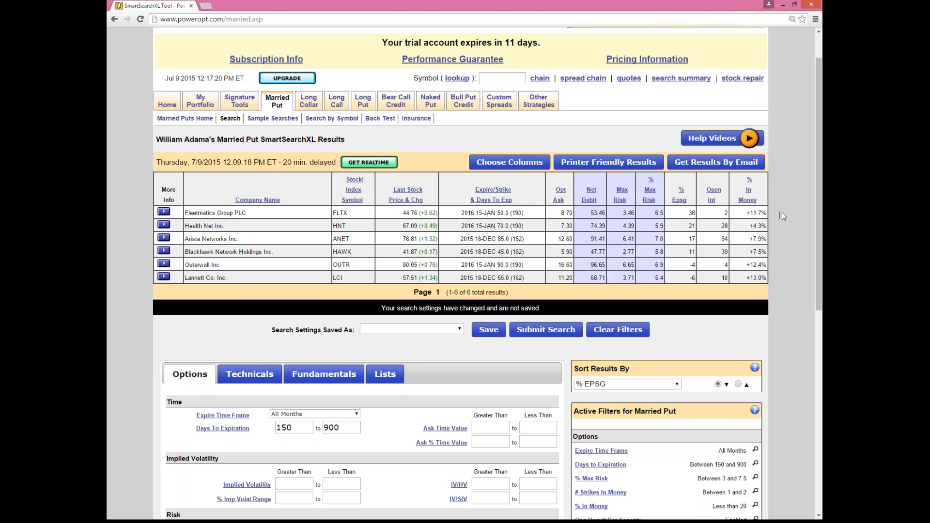
{"action": "scroll", "coordinate": [781, 216], "scroll_direction": "down", "scroll_amount": 3}
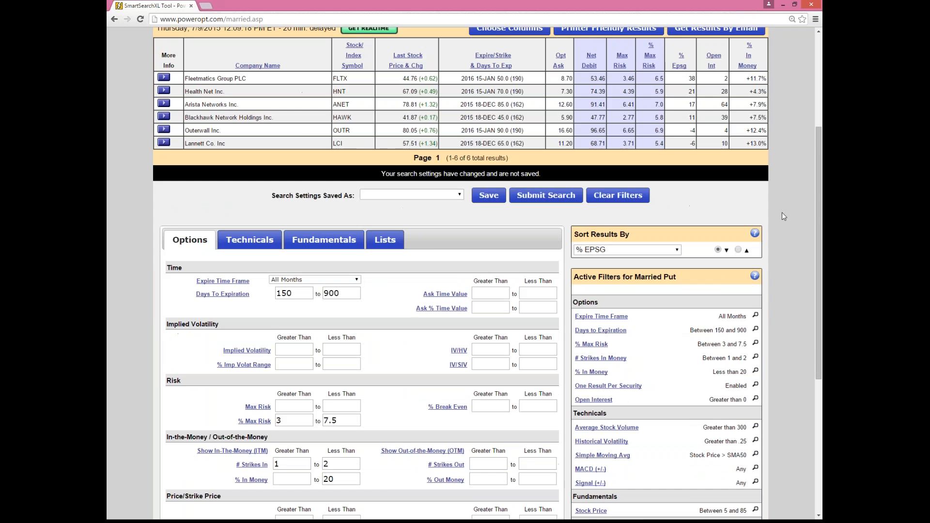
{"action": "scroll", "coordinate": [784, 216], "scroll_direction": "down", "scroll_amount": 4}
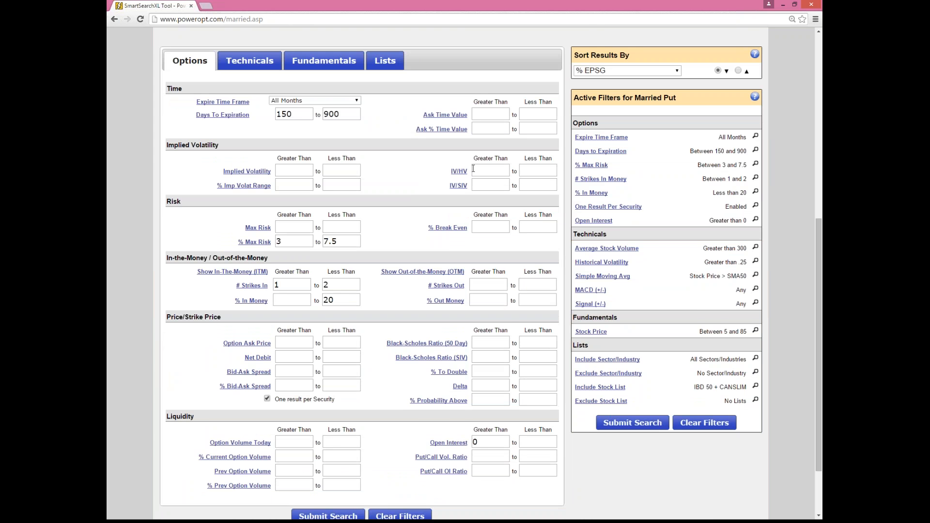
{"action": "scroll", "coordinate": [473, 168], "scroll_direction": "down", "scroll_amount": 1}
{"action": "left_click", "coordinate": [356, 240]}
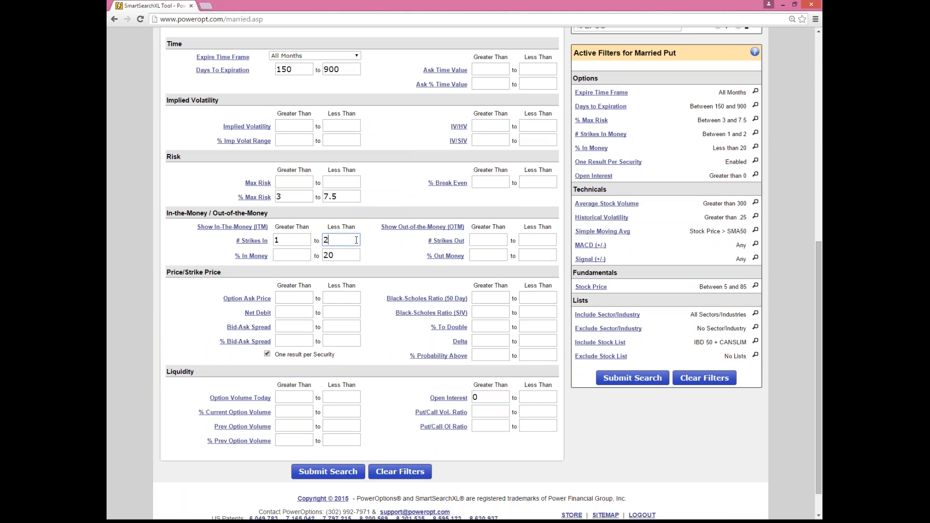
{"action": "left_click", "coordinate": [339, 253]}
{"action": "key", "text": "BackSpace"}
{"action": "type", "text": "5"}
{"action": "left_click", "coordinate": [349, 240]}
{"action": "key", "text": "BackSpace"}
{"action": "left_click", "coordinate": [629, 378]}
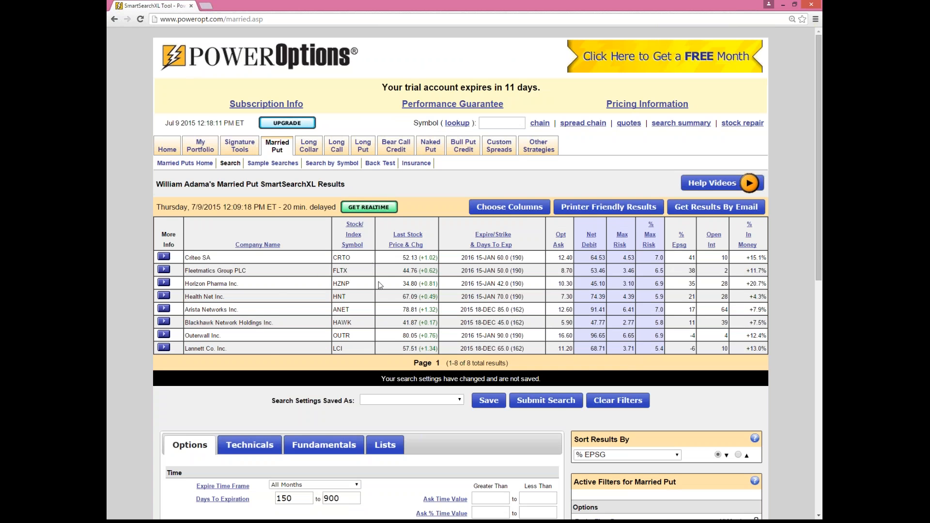
Point out the Open Interest filter and highlight the Delta filter row in yellow.
{"action": "scroll", "coordinate": [379, 285], "scroll_direction": "down", "scroll_amount": 3}
{"action": "scroll", "coordinate": [377, 295], "scroll_direction": "down", "scroll_amount": 6}
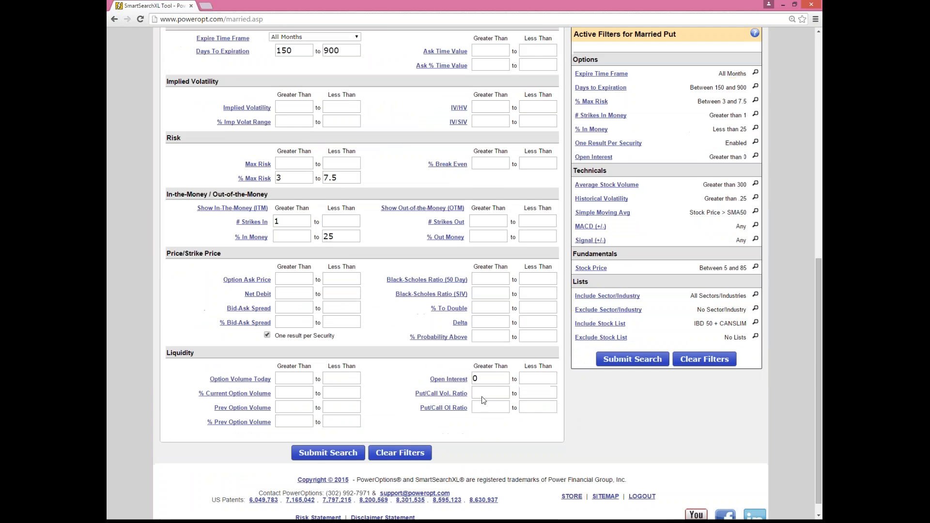
{"action": "left_click", "coordinate": [494, 381]}
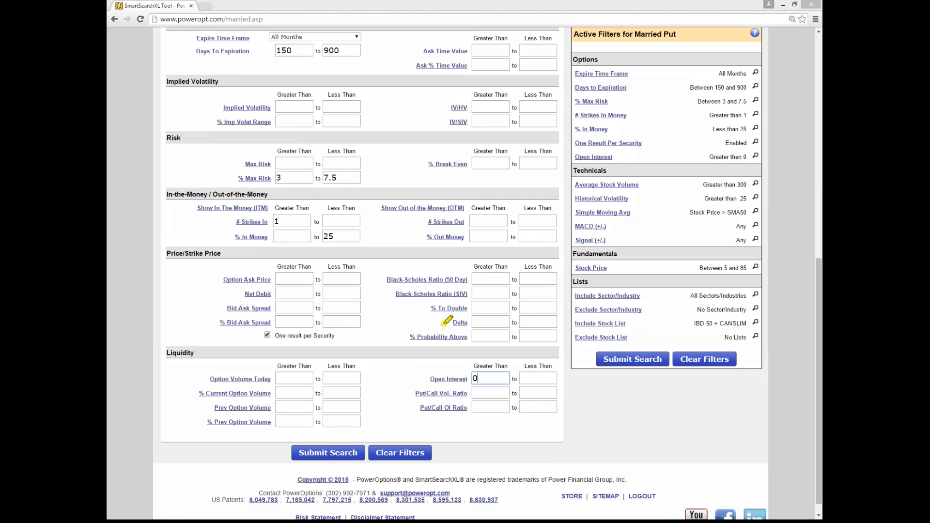
{"action": "left_click_drag", "start_coordinate": [442, 323], "coordinate": [550, 318]}
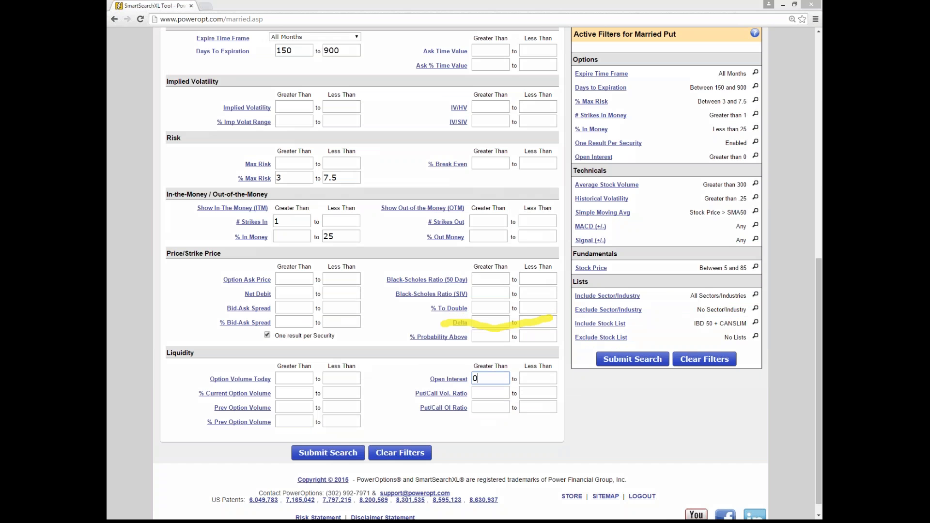
{"action": "left_click", "coordinate": [683, 411]}
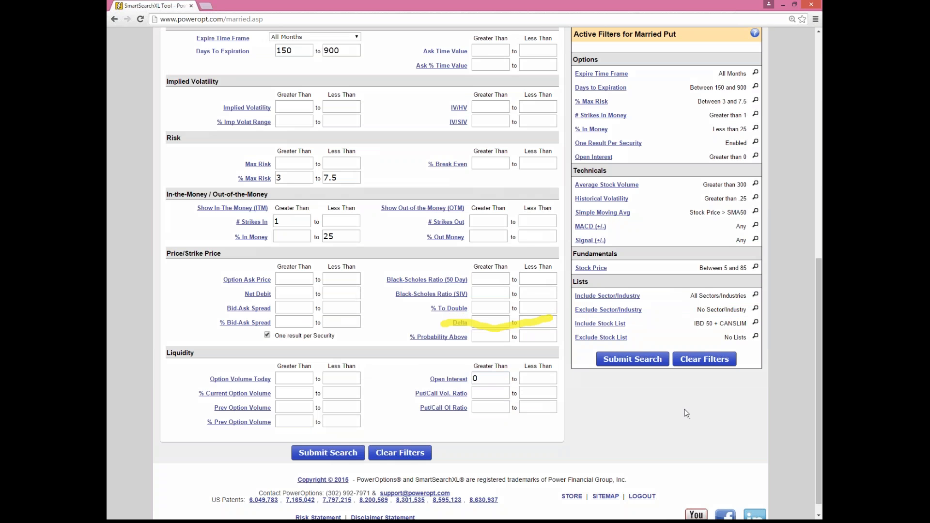
{"action": "scroll", "coordinate": [686, 413], "scroll_direction": "up", "scroll_amount": 5}
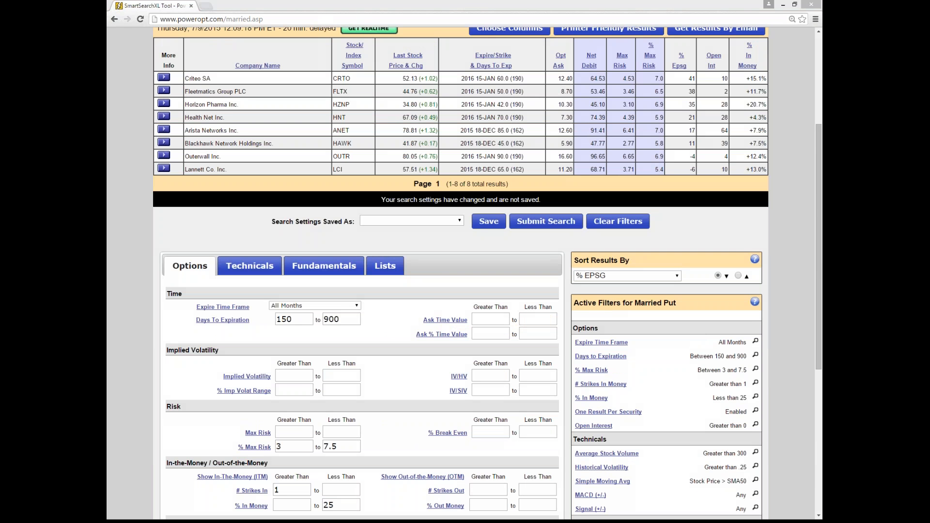
{"action": "left_click", "coordinate": [430, 299]}
{"action": "scroll", "coordinate": [430, 301], "scroll_direction": "down", "scroll_amount": 3}
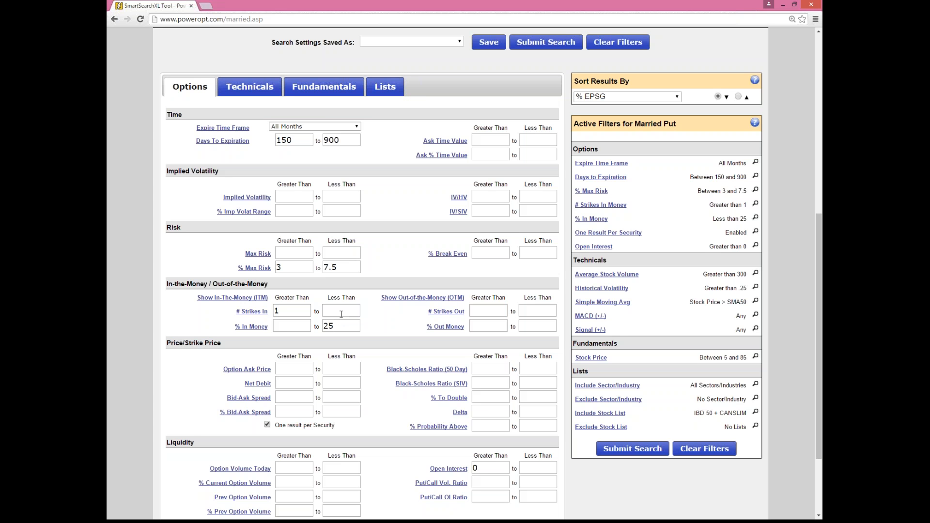
Open the results column configuration and add the Delta and Implied Volatility option columns.
{"action": "scroll", "coordinate": [341, 315], "scroll_direction": "up", "scroll_amount": 5}
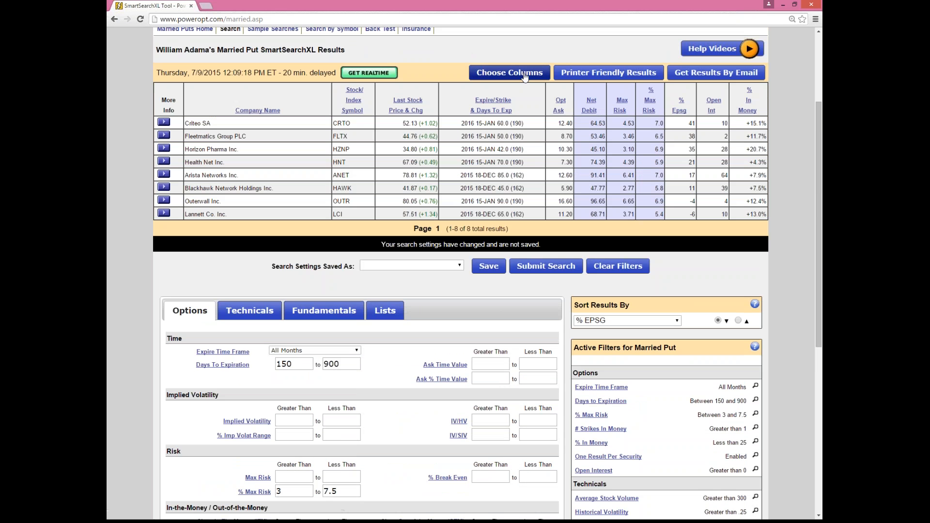
{"action": "left_click", "coordinate": [522, 81]}
{"action": "scroll", "coordinate": [518, 263], "scroll_direction": "down", "scroll_amount": 2}
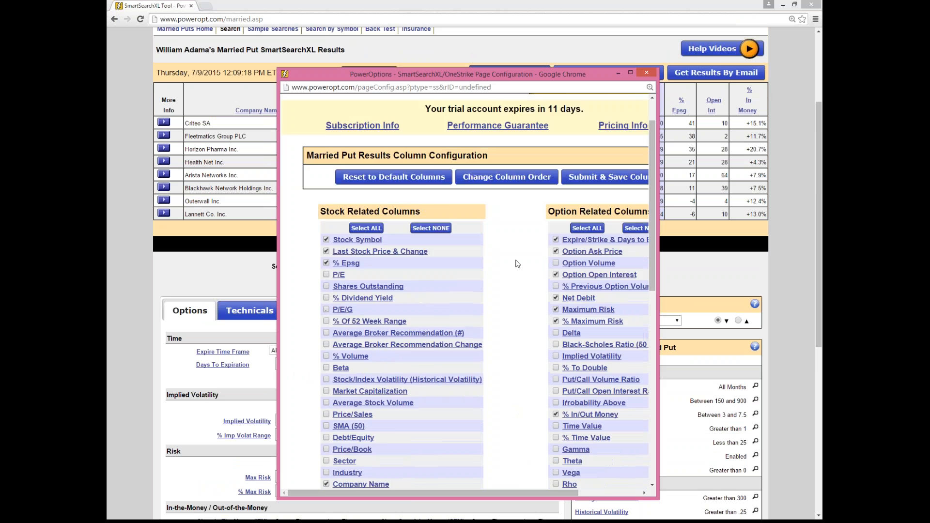
{"action": "scroll", "coordinate": [537, 266], "scroll_direction": "down", "scroll_amount": 1}
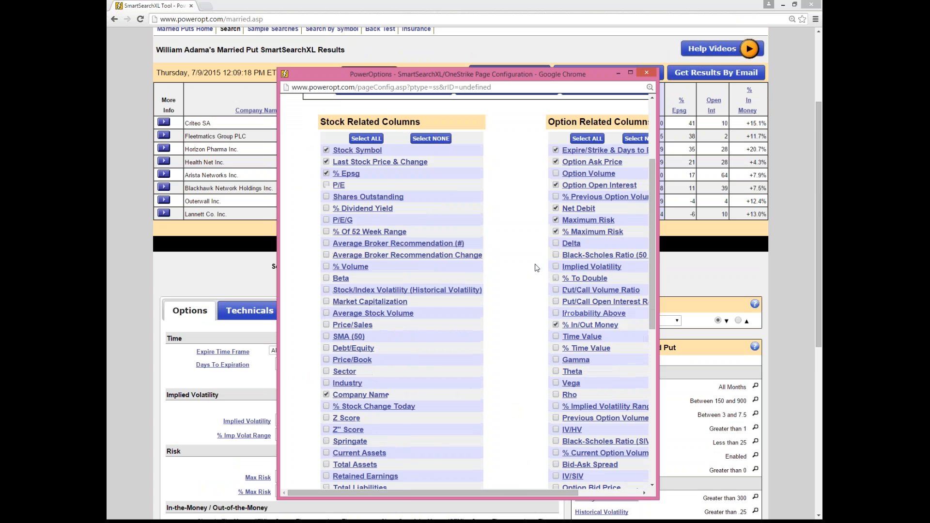
{"action": "left_click", "coordinate": [555, 244]}
{"action": "left_click", "coordinate": [630, 74]}
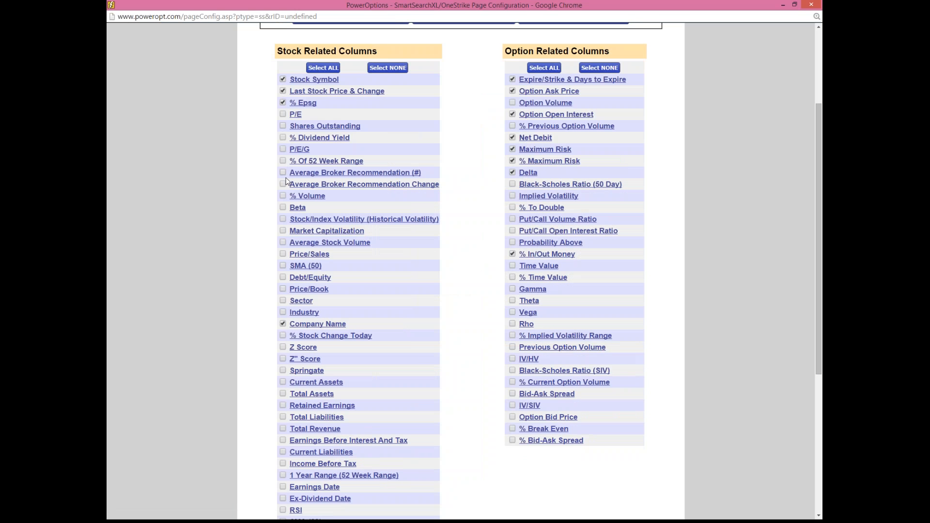
{"action": "scroll", "coordinate": [283, 232], "scroll_direction": "down", "scroll_amount": 2}
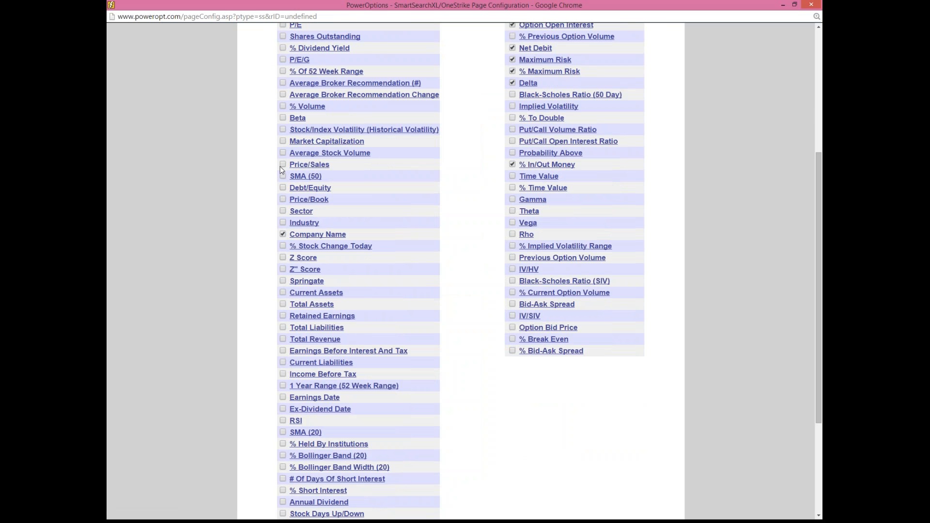
{"action": "scroll", "coordinate": [435, 223], "scroll_direction": "up", "scroll_amount": 1}
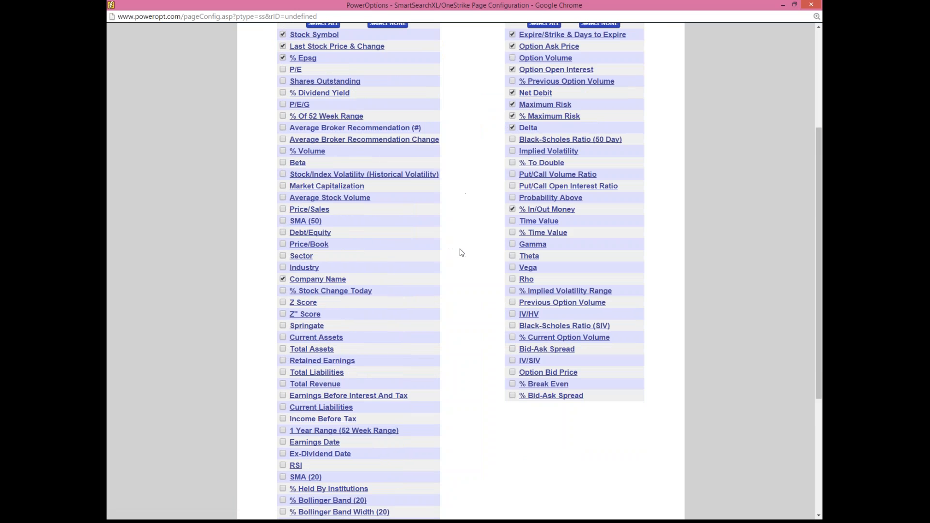
{"action": "left_click", "coordinate": [512, 150]}
{"action": "scroll", "coordinate": [475, 256], "scroll_direction": "down", "scroll_amount": 3}
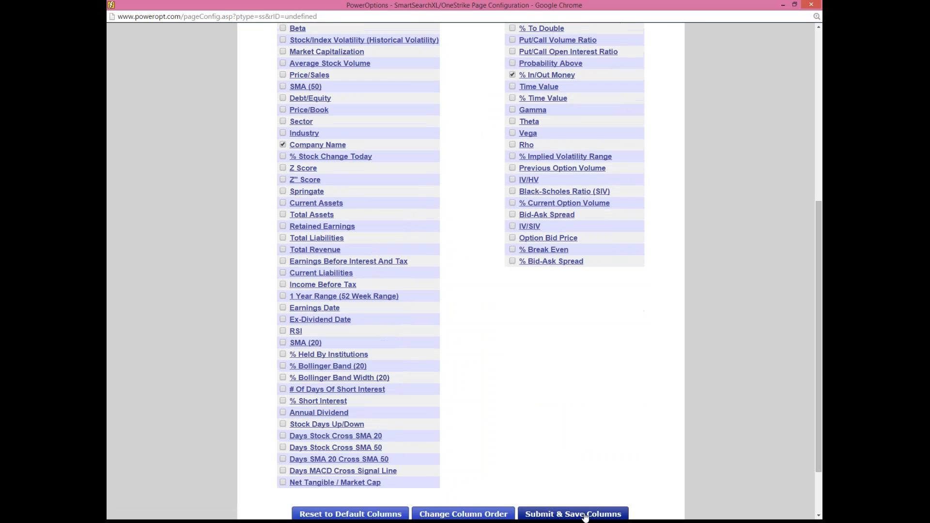
Save the column selection and reload the married put results with it.
{"action": "left_click", "coordinate": [586, 514]}
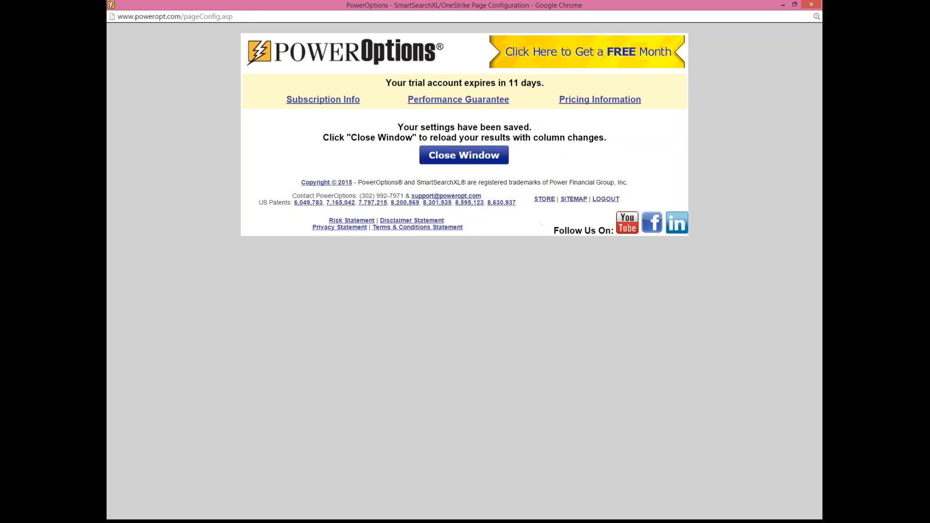
{"action": "left_click", "coordinate": [464, 154]}
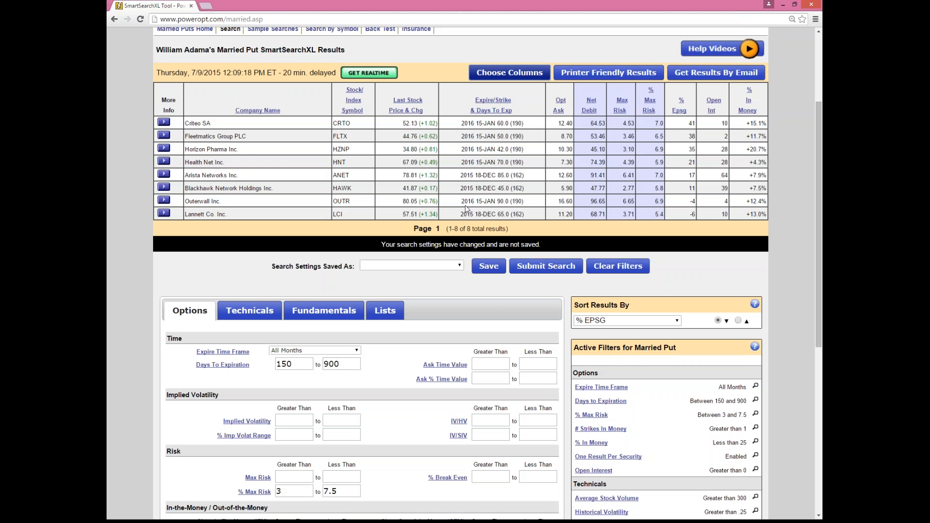
{"action": "left_click", "coordinate": [141, 19]}
{"action": "left_click", "coordinate": [484, 89]}
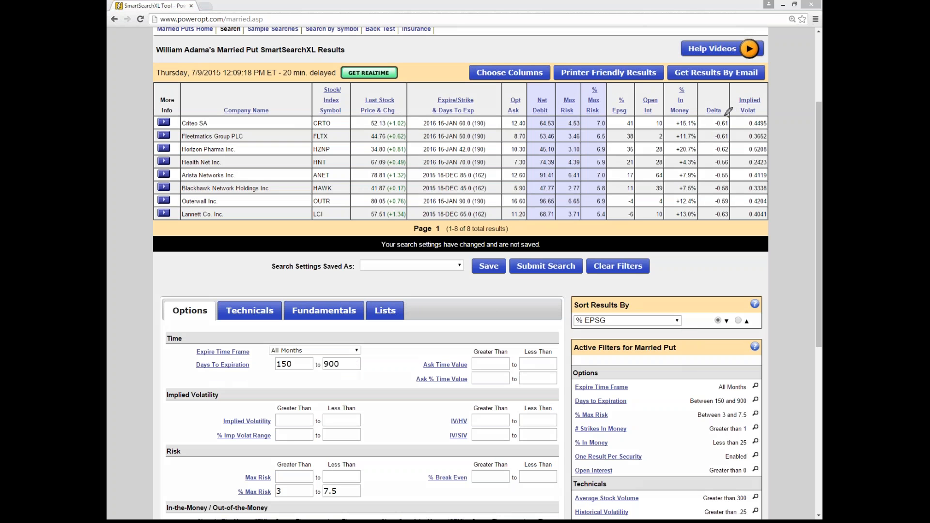
Circle the Delta values in the results and the implied volatility values of Horizon Pharma and Health Net.
{"action": "mouse_move", "coordinate": [729, 116]}
{"action": "left_mouse_down"}
{"action": "mouse_move", "coordinate": [702, 128]}
{"action": "mouse_move", "coordinate": [711, 234]}
{"action": "mouse_move", "coordinate": [737, 225]}
{"action": "mouse_move", "coordinate": [743, 124]}
{"action": "left_mouse_up"}
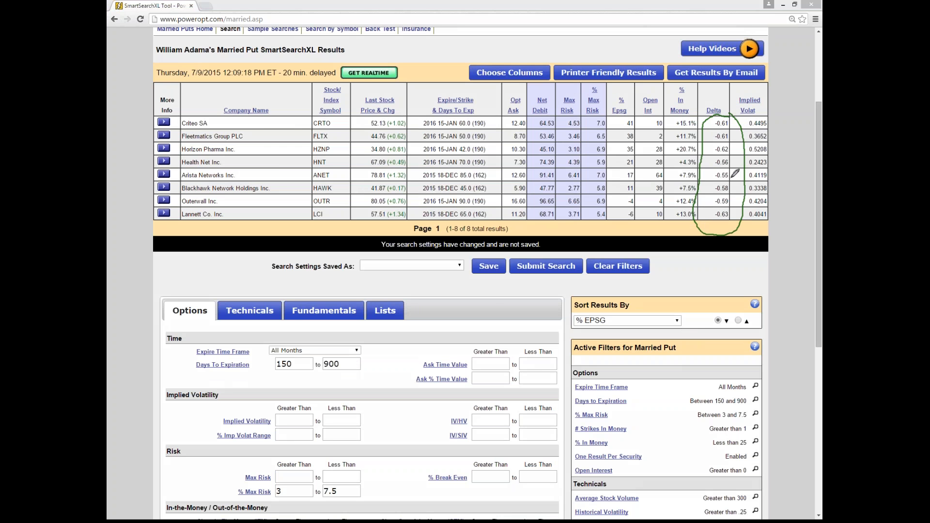
{"action": "left_click_drag", "start_coordinate": [730, 175], "coordinate": [737, 173]}
{"action": "left_click_drag", "start_coordinate": [731, 214], "coordinate": [737, 214]}
{"action": "mouse_move", "coordinate": [733, 174]}
{"action": "left_mouse_down"}
{"action": "mouse_move", "coordinate": [743, 174]}
{"action": "mouse_move", "coordinate": [747, 195]}
{"action": "mouse_move", "coordinate": [732, 220]}
{"action": "mouse_move", "coordinate": [705, 210]}
{"action": "mouse_move", "coordinate": [703, 154]}
{"action": "mouse_move", "coordinate": [726, 115]}
{"action": "left_mouse_up"}
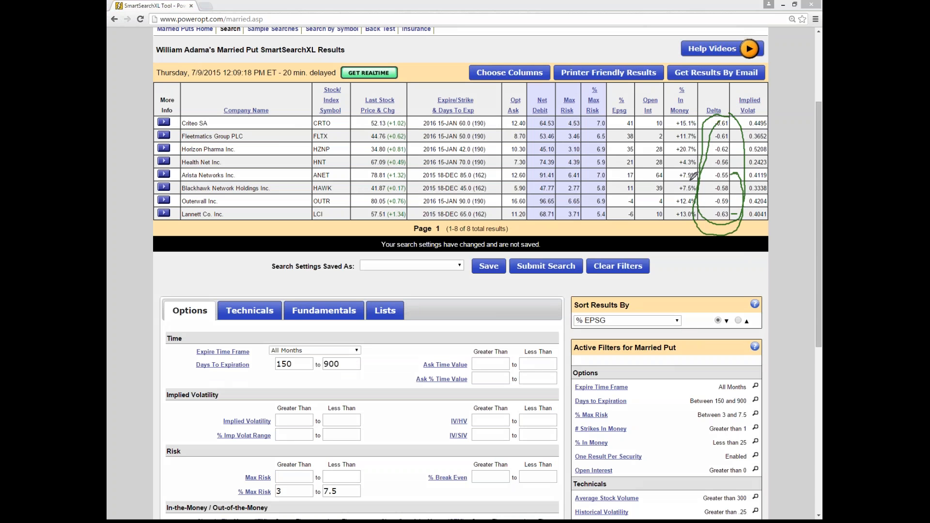
{"action": "mouse_move", "coordinate": [764, 150]}
{"action": "left_mouse_down"}
{"action": "mouse_move", "coordinate": [743, 163]}
{"action": "mouse_move", "coordinate": [768, 169]}
{"action": "mouse_move", "coordinate": [775, 154]}
{"action": "left_mouse_up"}
{"action": "mouse_move", "coordinate": [769, 142]}
{"action": "left_mouse_down"}
{"action": "mouse_move", "coordinate": [744, 147]}
{"action": "mouse_move", "coordinate": [748, 157]}
{"action": "mouse_move", "coordinate": [777, 154]}
{"action": "mouse_move", "coordinate": [775, 144]}
{"action": "left_mouse_up"}
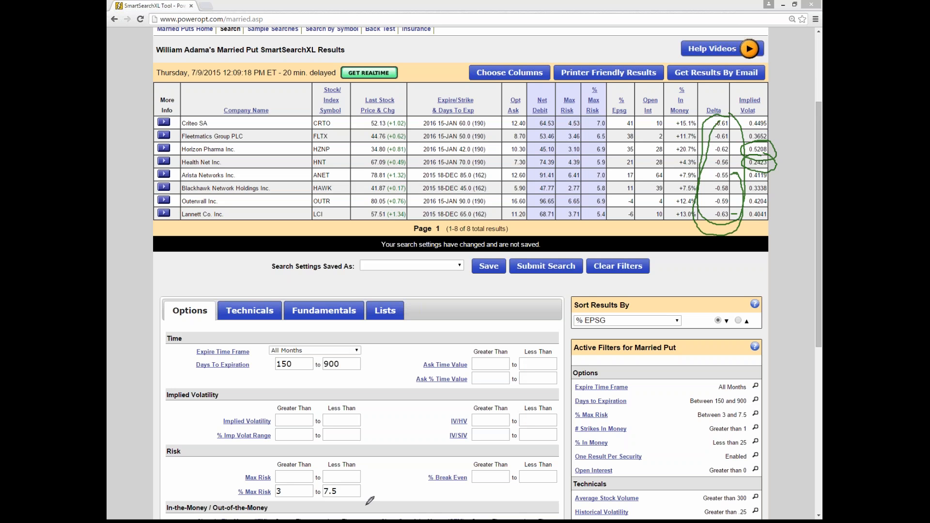
Point out the upper % Max Risk limit and the Days To Expiration range in the Options filters.
{"action": "mouse_move", "coordinate": [342, 482]}
{"action": "left_mouse_down"}
{"action": "mouse_move", "coordinate": [349, 495]}
{"action": "mouse_move", "coordinate": [334, 498]}
{"action": "left_mouse_up"}
{"action": "scroll", "coordinate": [376, 403], "scroll_direction": "down", "scroll_amount": 2}
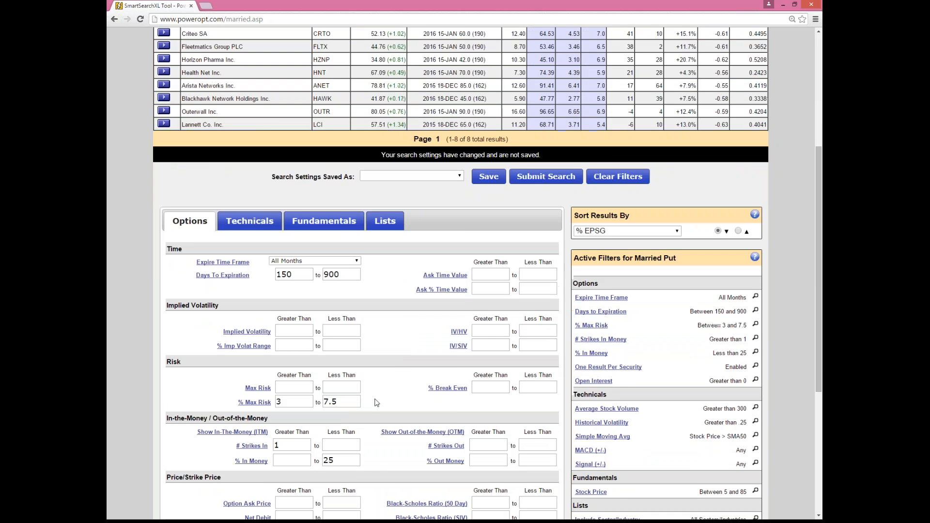
{"action": "scroll", "coordinate": [377, 403], "scroll_direction": "down", "scroll_amount": 2}
{"action": "left_click_drag", "start_coordinate": [351, 312], "coordinate": [324, 313]}
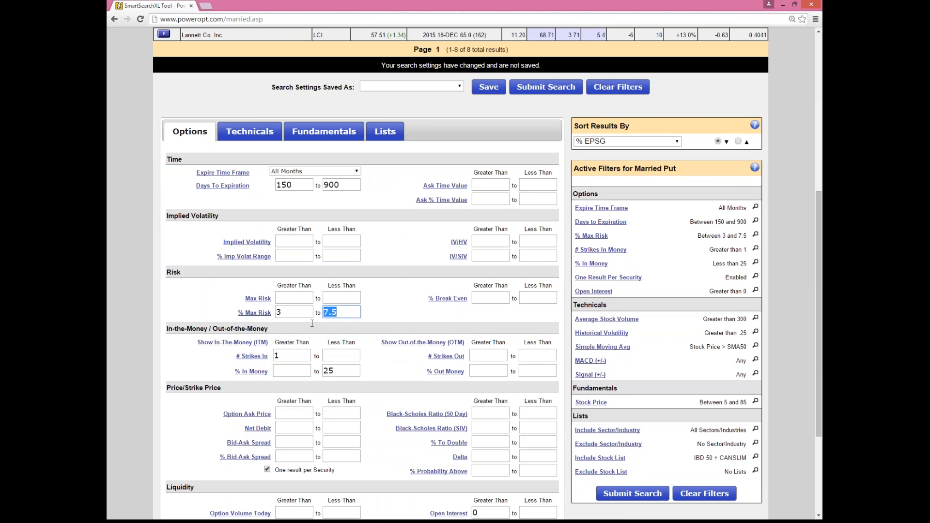
{"action": "left_click", "coordinate": [380, 283]}
{"action": "left_click", "coordinate": [332, 188]}
{"action": "double_click", "coordinate": [332, 189]}
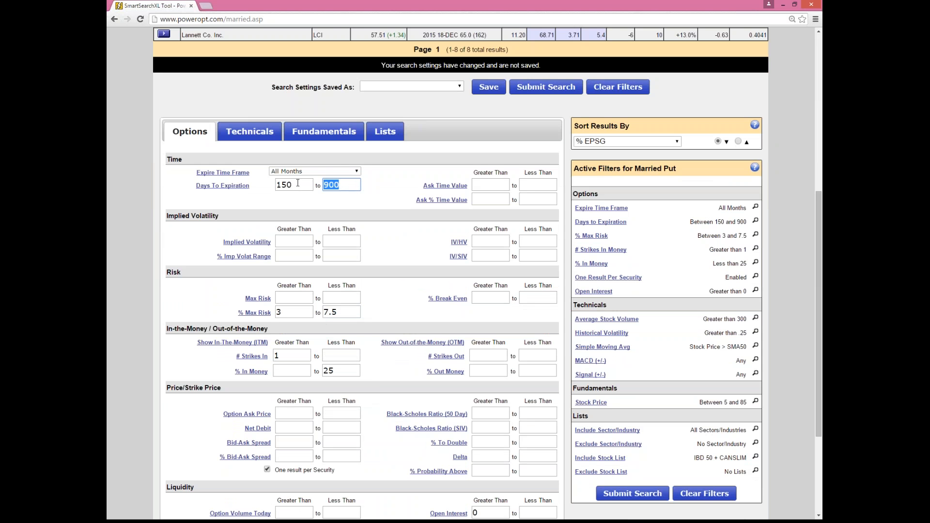
{"action": "left_click", "coordinate": [297, 183]}
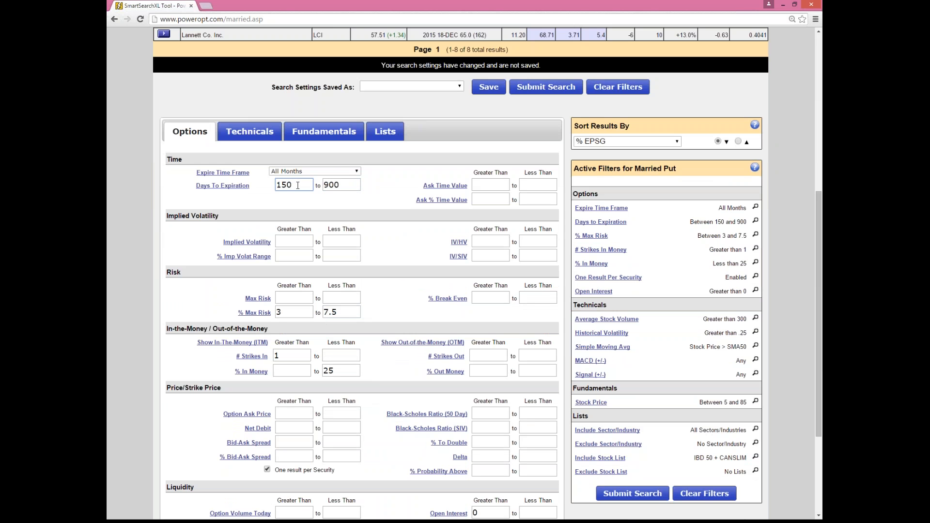
{"action": "left_click_drag", "start_coordinate": [352, 184], "coordinate": [324, 194]}
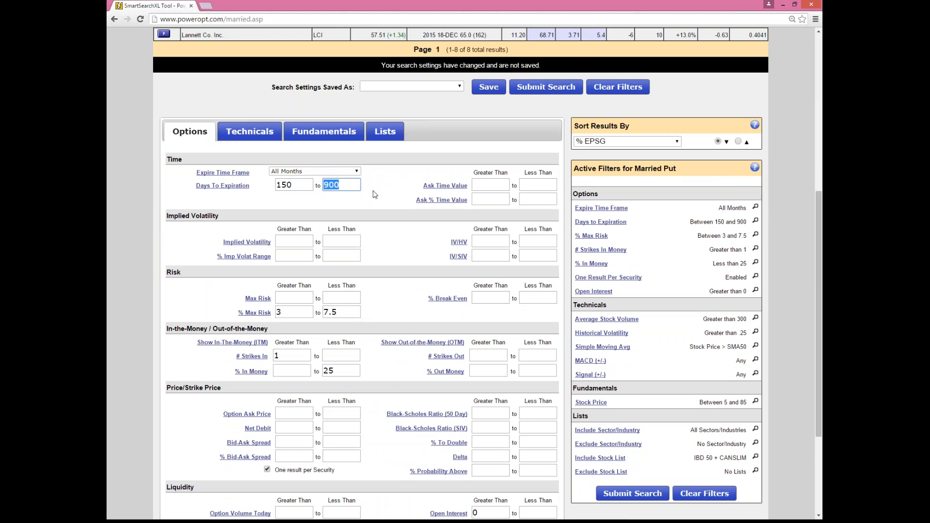
Set the Average Stock Volume technical filter to greater than 750 and rerun the married put search.
{"action": "left_click", "coordinate": [249, 131]}
{"action": "scroll", "coordinate": [398, 233], "scroll_direction": "down", "scroll_amount": 1}
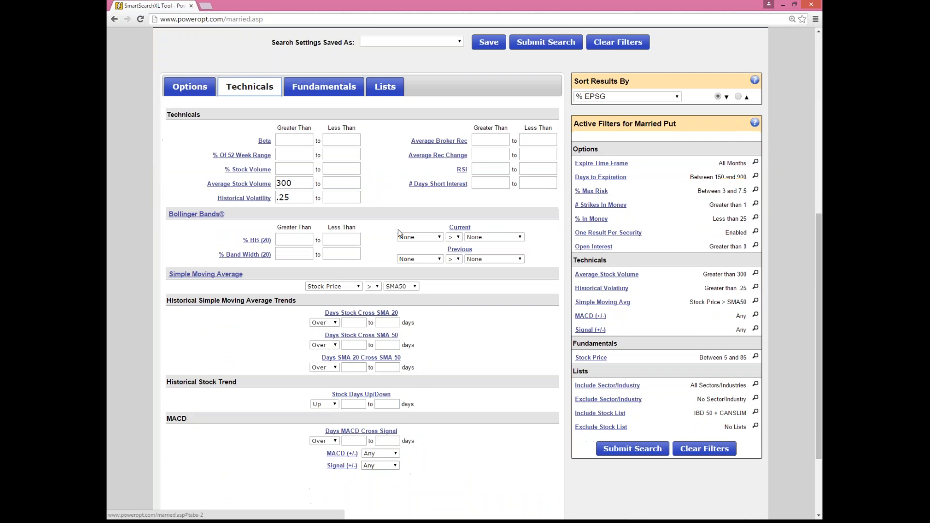
{"action": "left_click_drag", "start_coordinate": [308, 183], "coordinate": [278, 183]}
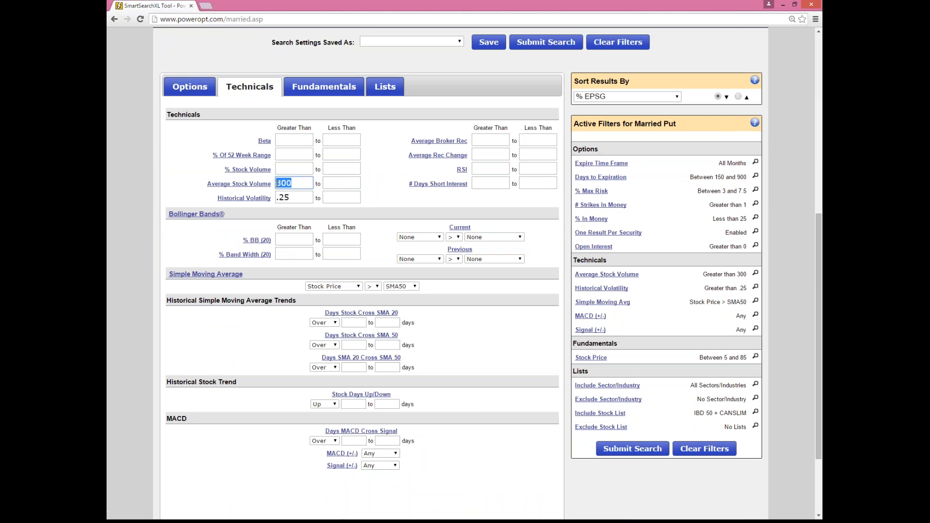
{"action": "type", "text": "750"}
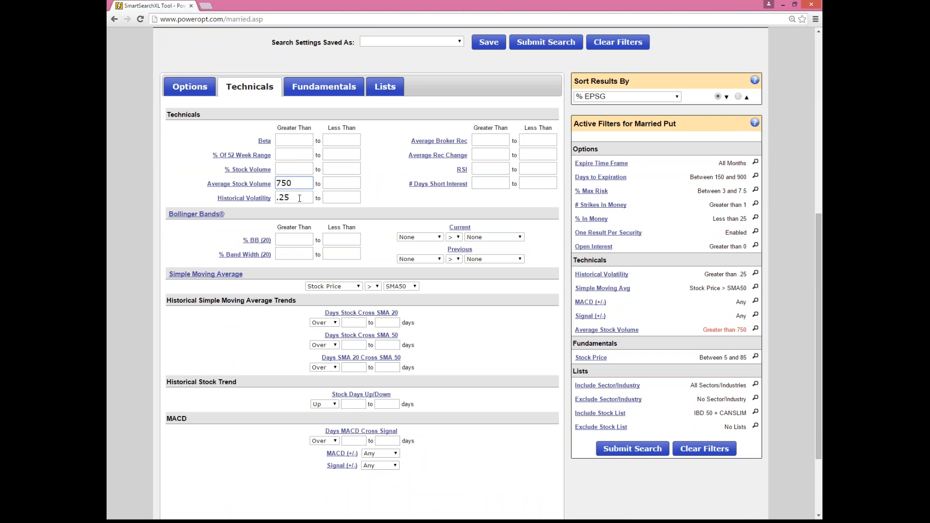
{"action": "left_click", "coordinate": [299, 198]}
{"action": "left_click", "coordinate": [546, 42]}
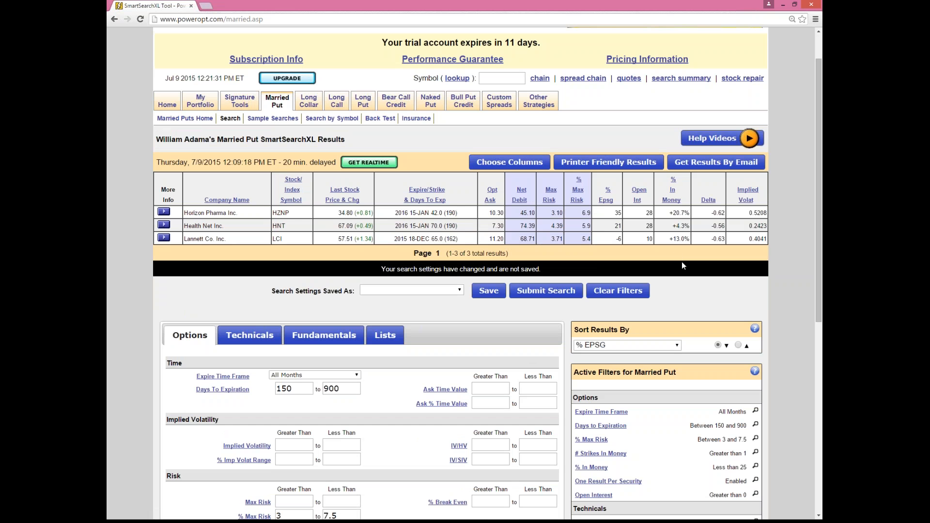
Review the stock price settings in the Fundamentals filters and the included stock list in the Lists filters.
{"action": "left_click", "coordinate": [324, 335]}
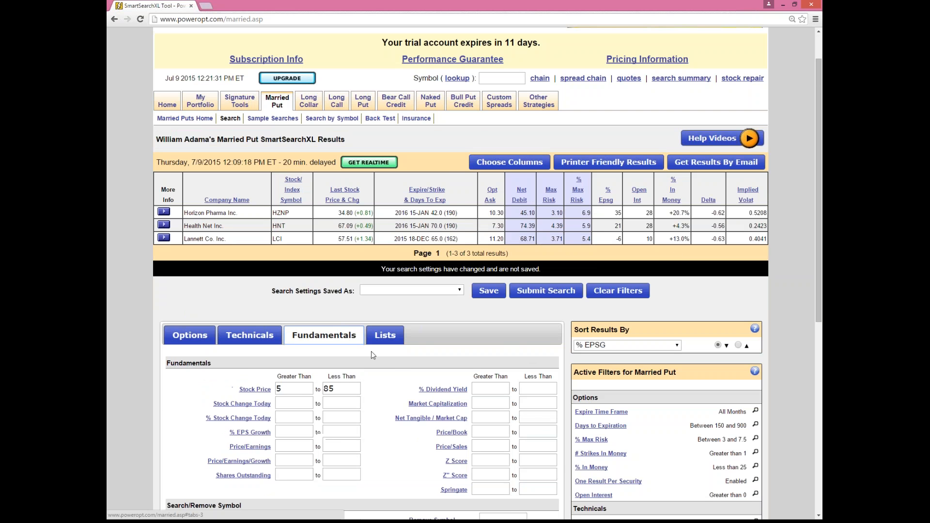
{"action": "scroll", "coordinate": [274, 264], "scroll_direction": "down", "scroll_amount": 2}
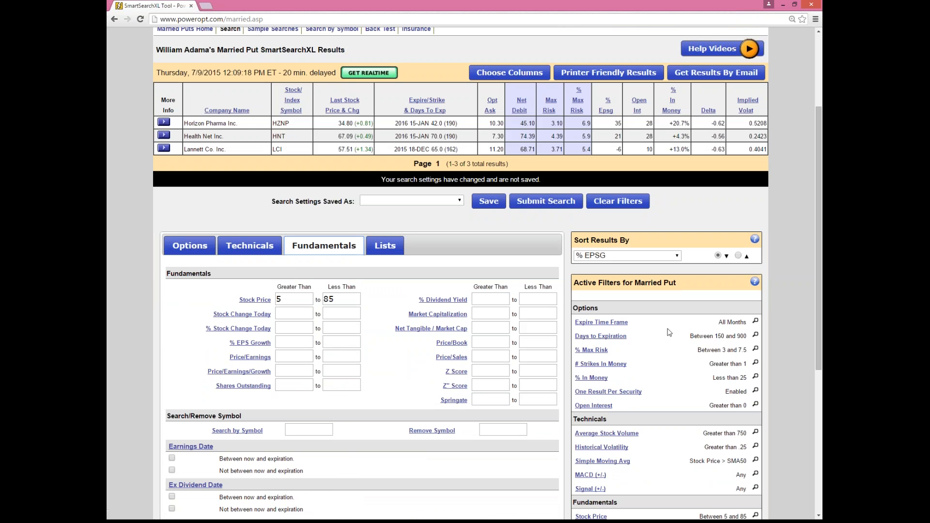
{"action": "left_click", "coordinate": [392, 244]}
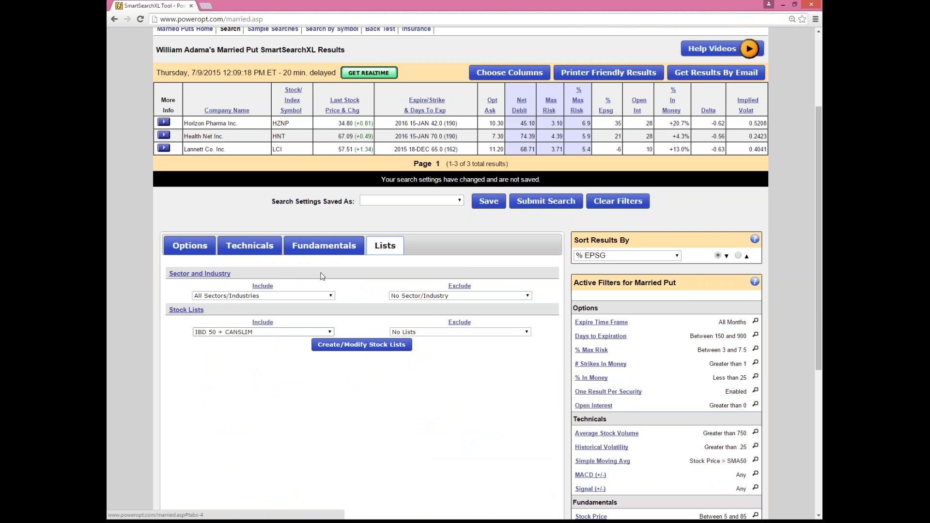
View the profit/loss chart for the Health Net married put, and return to the search results.
{"action": "left_click", "coordinate": [165, 138]}
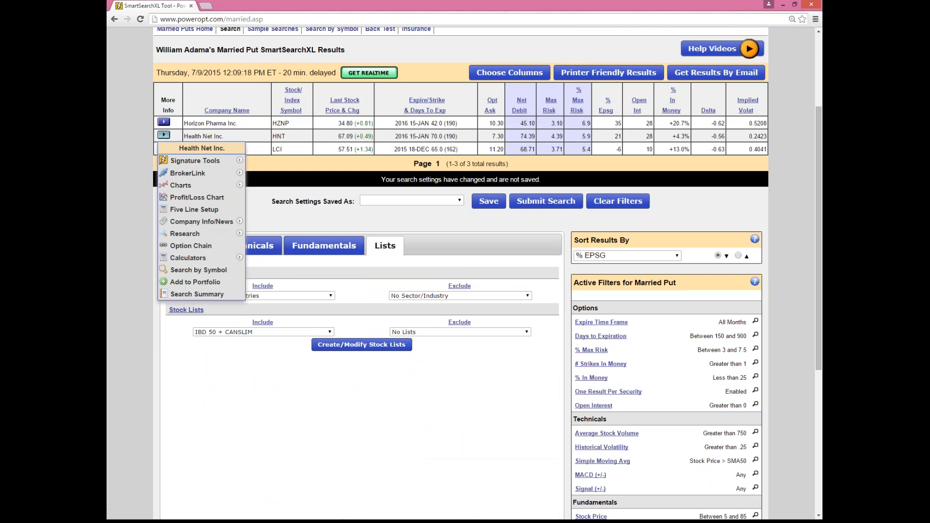
{"action": "left_click", "coordinate": [217, 198]}
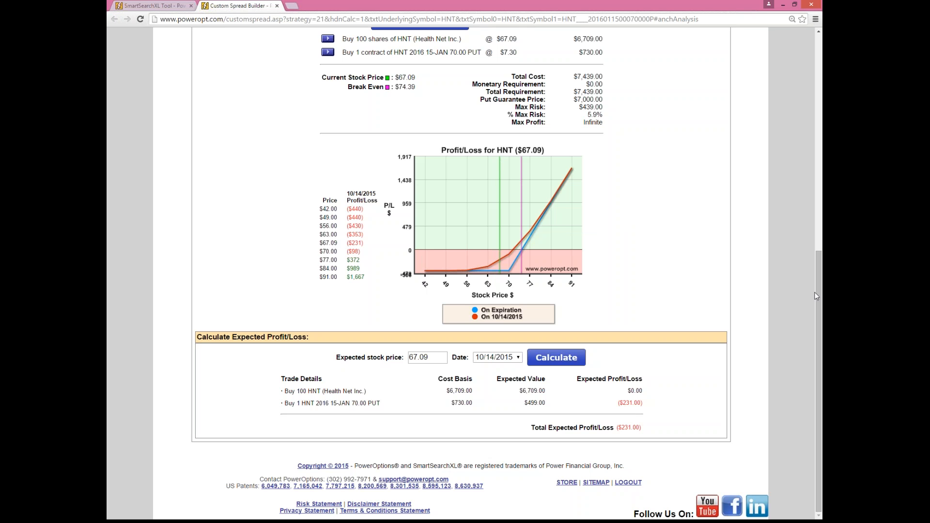
{"action": "left_click", "coordinate": [145, 5]}
Set the included stock list to S&P Five Stars and rerun the married put search.
{"action": "scroll", "coordinate": [279, 244], "scroll_direction": "down", "scroll_amount": 2}
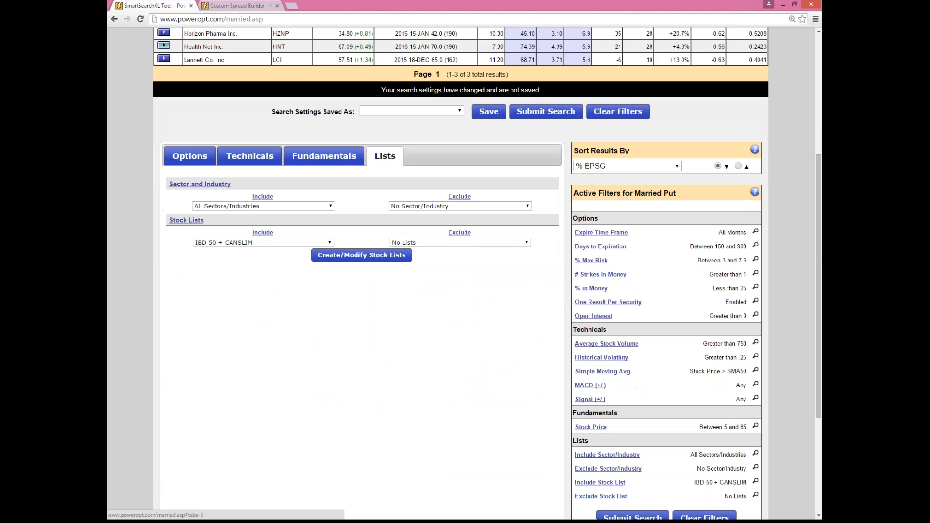
{"action": "left_click", "coordinate": [264, 242]}
{"action": "scroll", "coordinate": [263, 296], "scroll_direction": "down", "scroll_amount": 5}
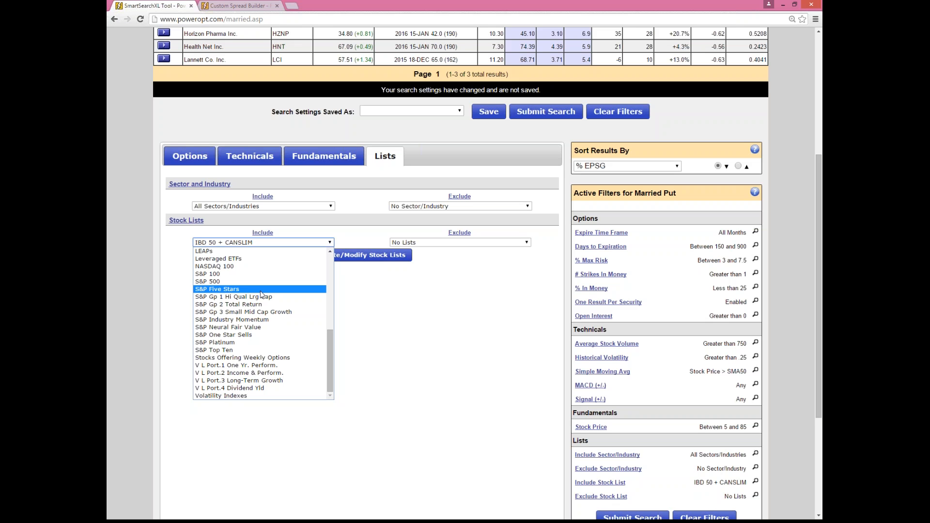
{"action": "left_click", "coordinate": [261, 292]}
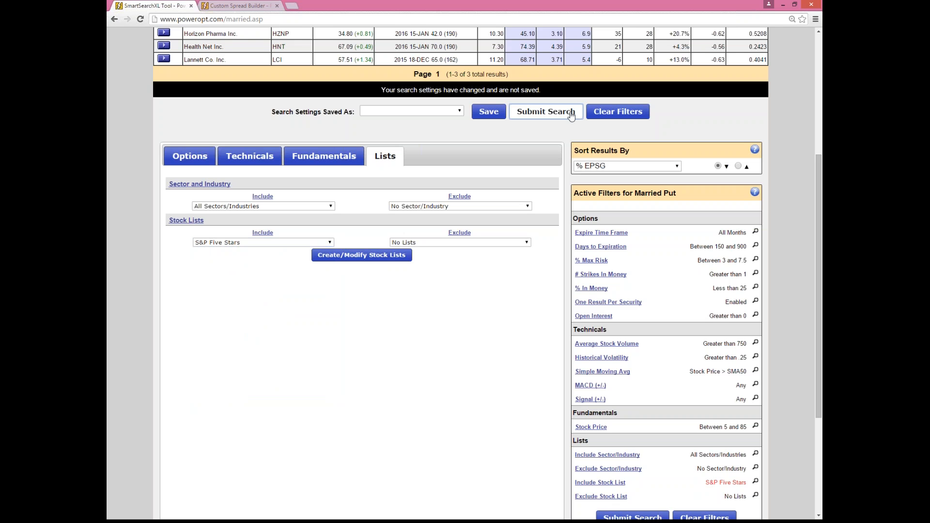
{"action": "left_click", "coordinate": [546, 112]}
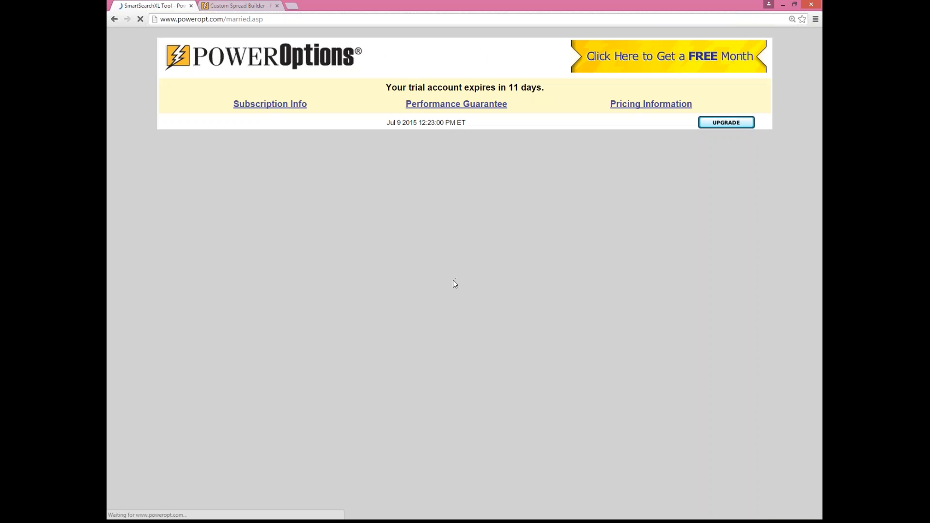
{"action": "scroll", "coordinate": [453, 281], "scroll_direction": "down", "scroll_amount": 2}
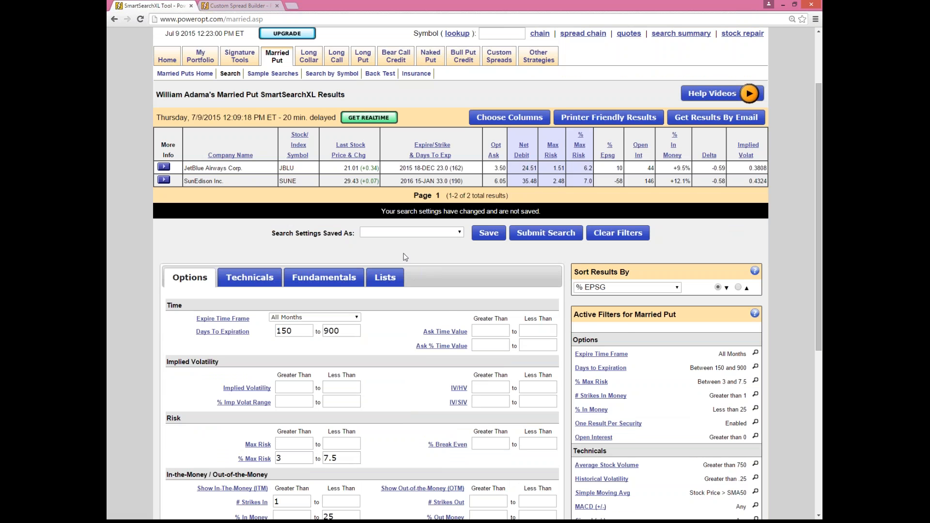
Create a personal example stock list containing the symbols JNJ, CAR, SBUX, AAPL, IBM and HAWK.
{"action": "left_click", "coordinate": [397, 279]}
{"action": "scroll", "coordinate": [414, 292], "scroll_direction": "down", "scroll_amount": 1}
{"action": "scroll", "coordinate": [414, 292], "scroll_direction": "down", "scroll_amount": 1}
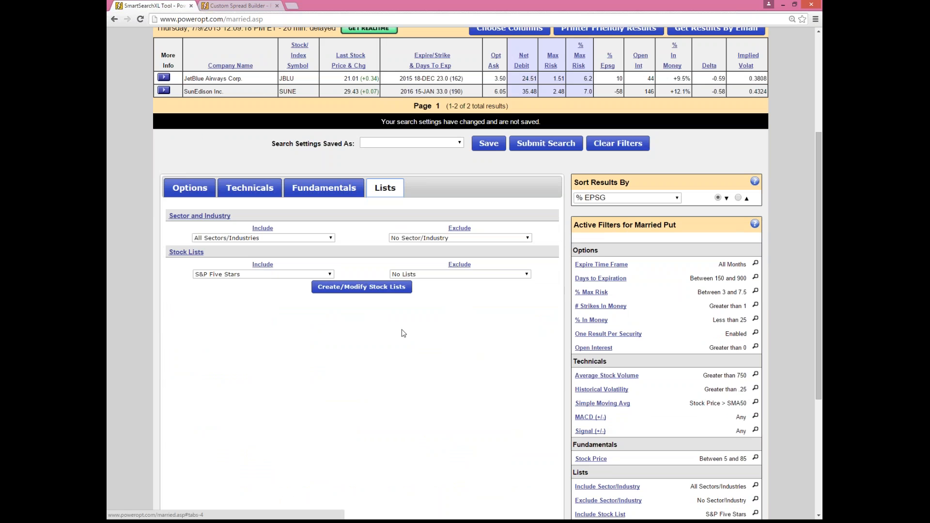
{"action": "left_click", "coordinate": [369, 294]}
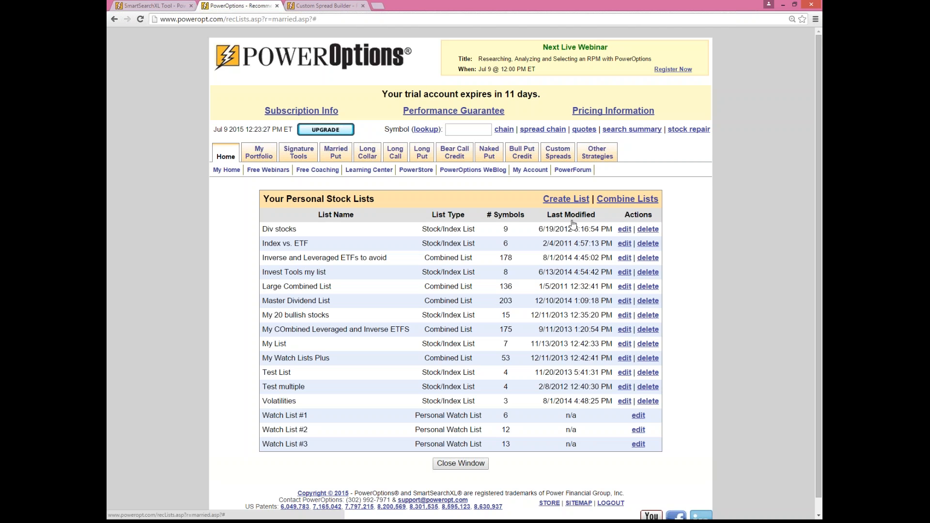
{"action": "left_click", "coordinate": [567, 199]}
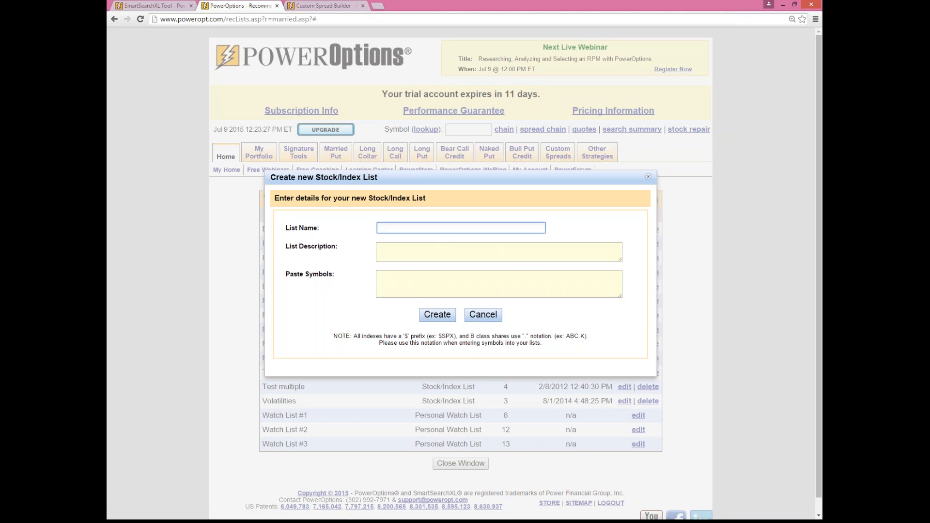
{"action": "type", "text": "Pauls Example"}
{"action": "left_click", "coordinate": [417, 281]}
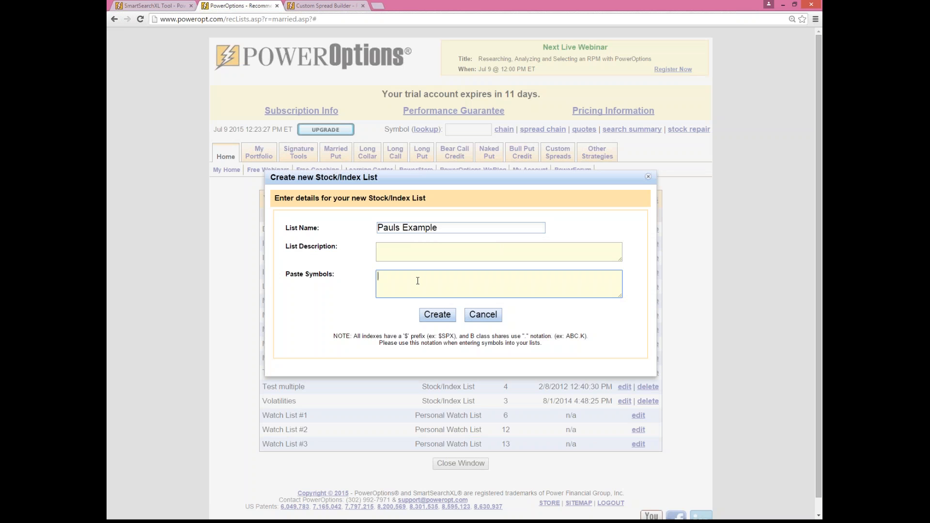
{"action": "type", "text": "Jn"}
{"action": "key", "text": "BackSpace"}
{"action": "type", "text": "NJ, CAR, SBUX, AAPL, IBM, HAWK,"}
{"action": "left_click", "coordinate": [445, 321]}
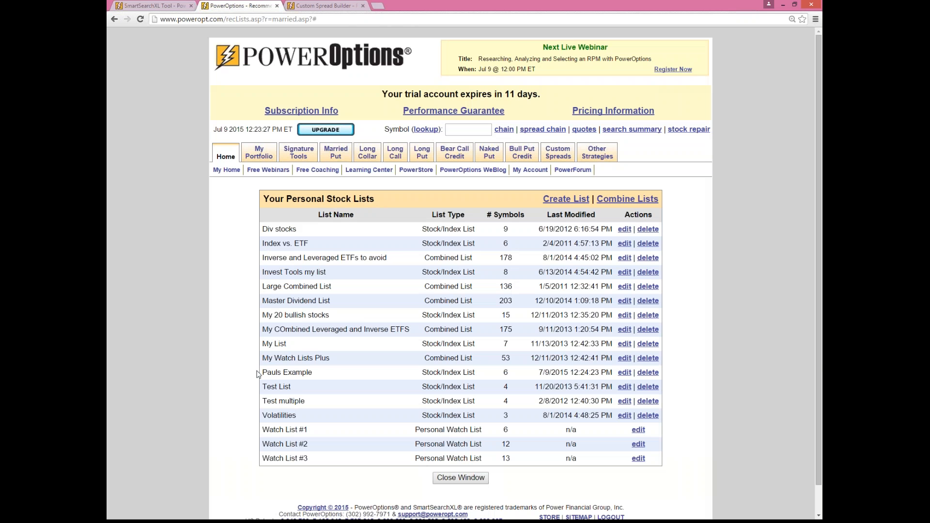
Point out the new example list's name and symbol count, and close the personal stock lists page.
{"action": "left_click_drag", "start_coordinate": [261, 374], "coordinate": [332, 373]}
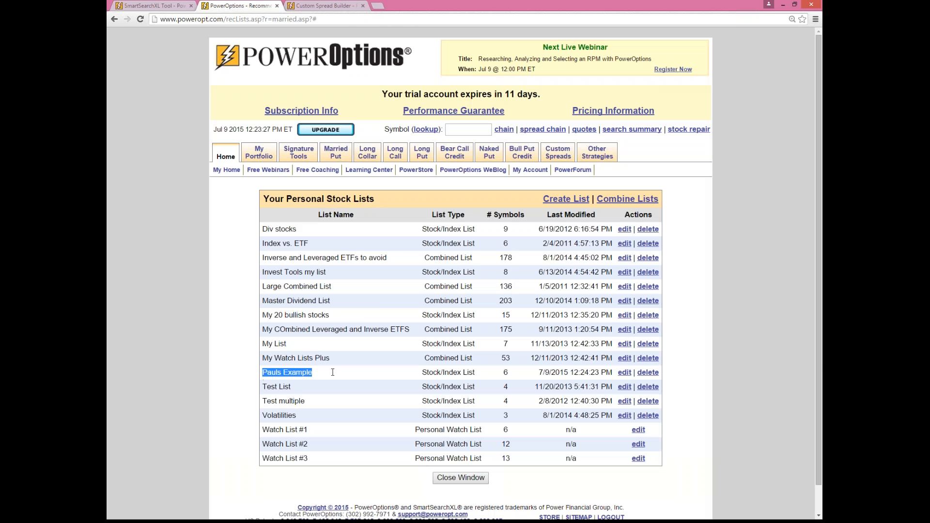
{"action": "double_click", "coordinate": [506, 372]}
{"action": "left_click", "coordinate": [460, 477]}
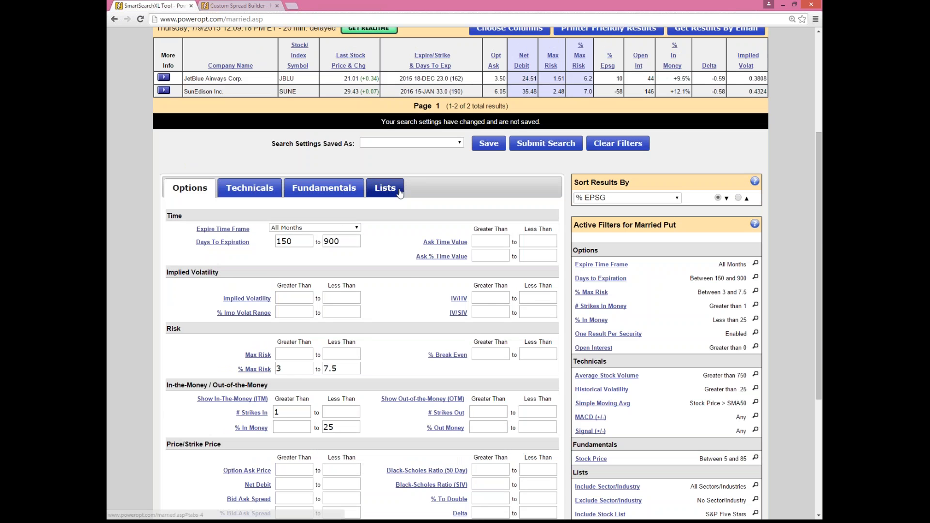
Check the stock list exclusion choices, set the included stock list to the new example list, and rerun the married put search.
{"action": "left_click", "coordinate": [398, 191]}
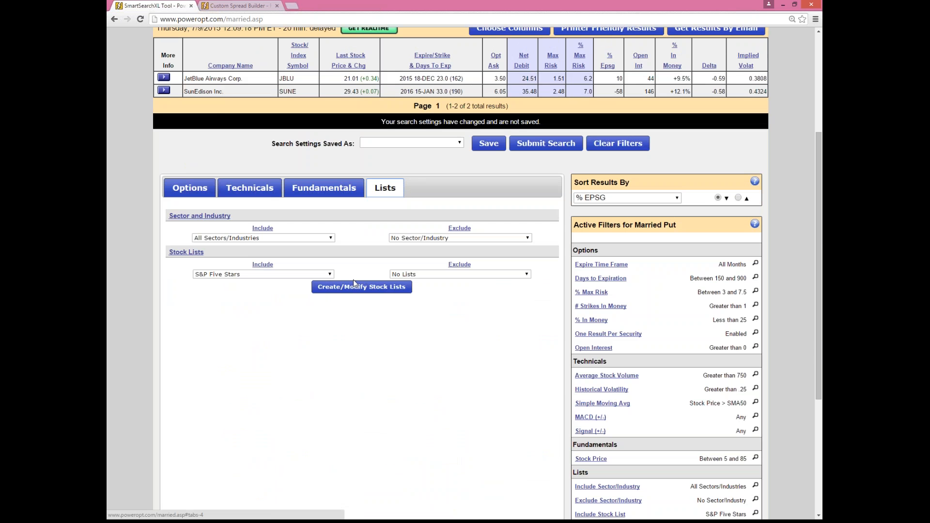
{"action": "left_click", "coordinate": [301, 274]}
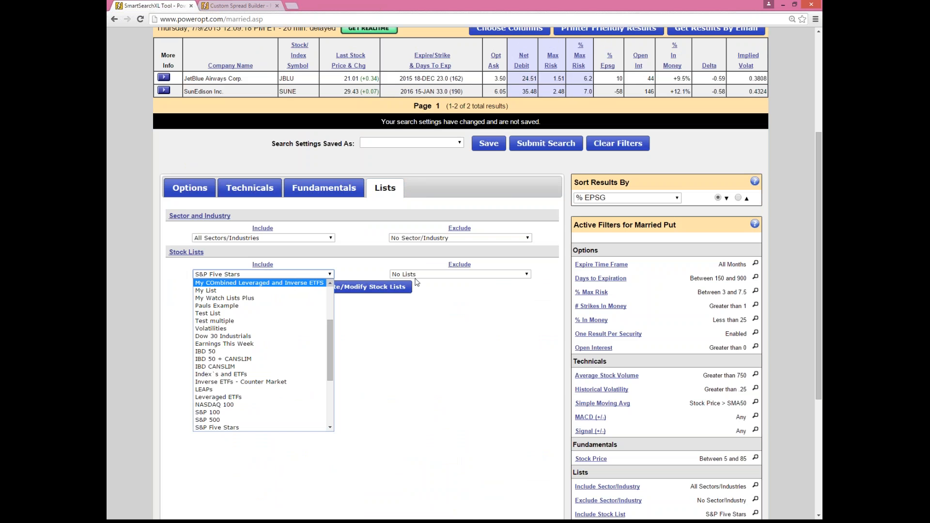
{"action": "left_click", "coordinate": [460, 274]}
{"action": "left_click", "coordinate": [460, 274]}
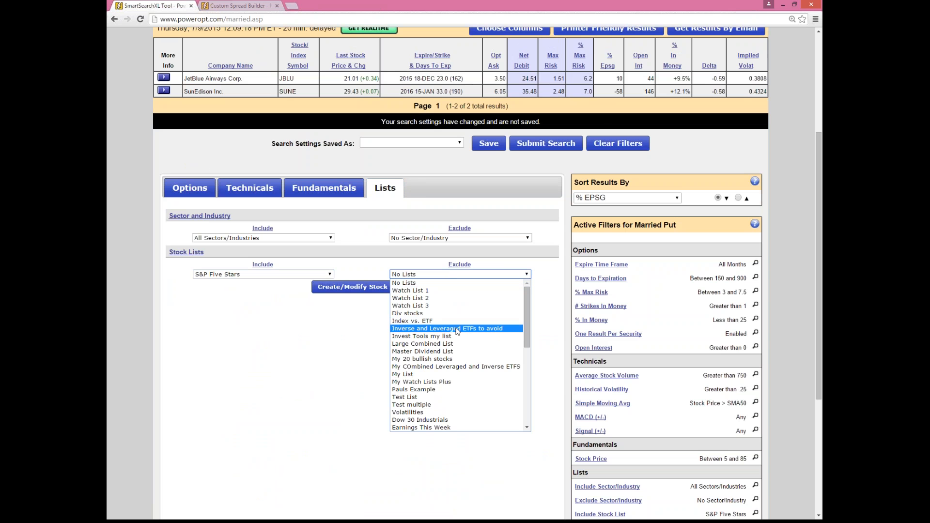
{"action": "left_click", "coordinate": [283, 275]}
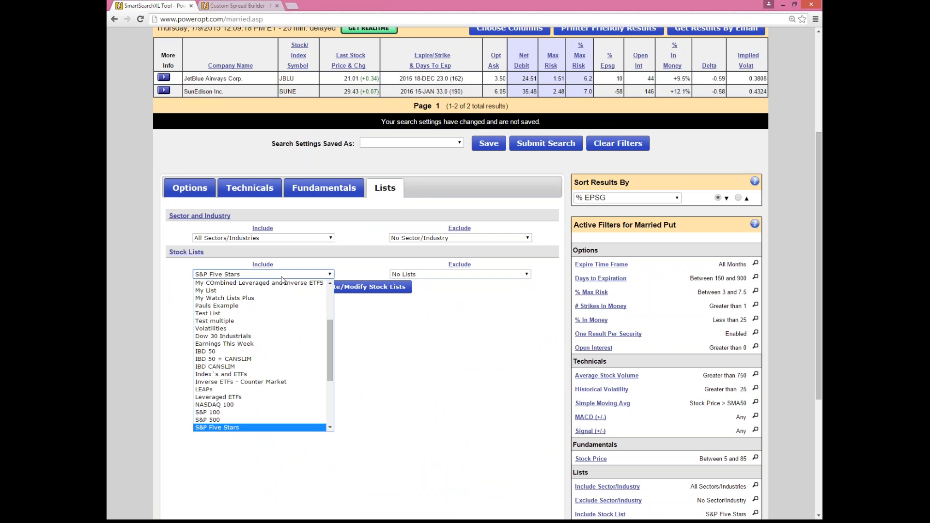
{"action": "left_click", "coordinate": [274, 305]}
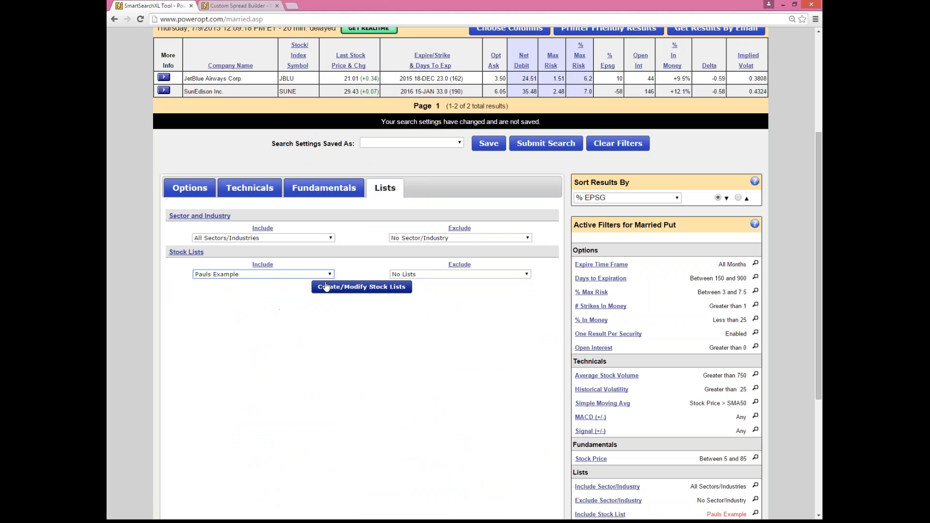
{"action": "left_click", "coordinate": [546, 143]}
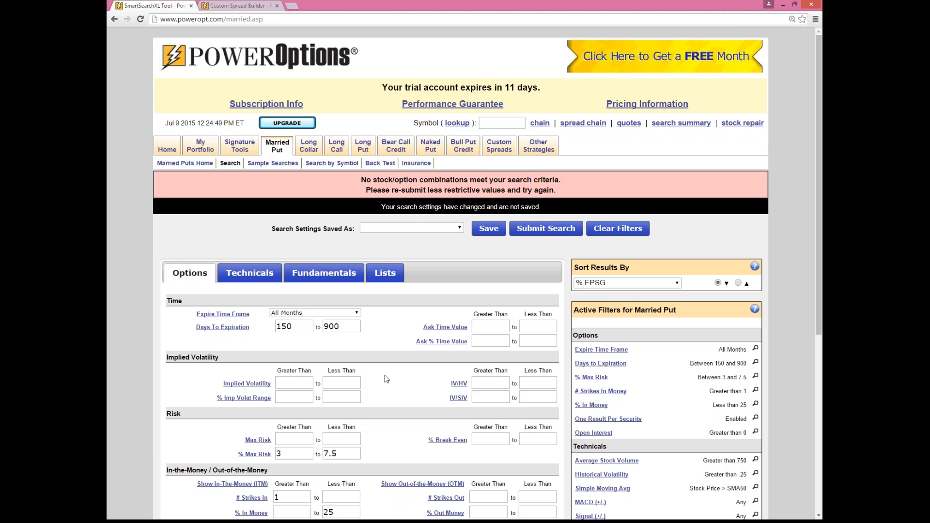
Set the Average Stock Volume technical filter to greater than 500 and rerun the married put search.
{"action": "scroll", "coordinate": [385, 375], "scroll_direction": "down", "scroll_amount": 2}
{"action": "scroll", "coordinate": [391, 361], "scroll_direction": "down", "scroll_amount": 1}
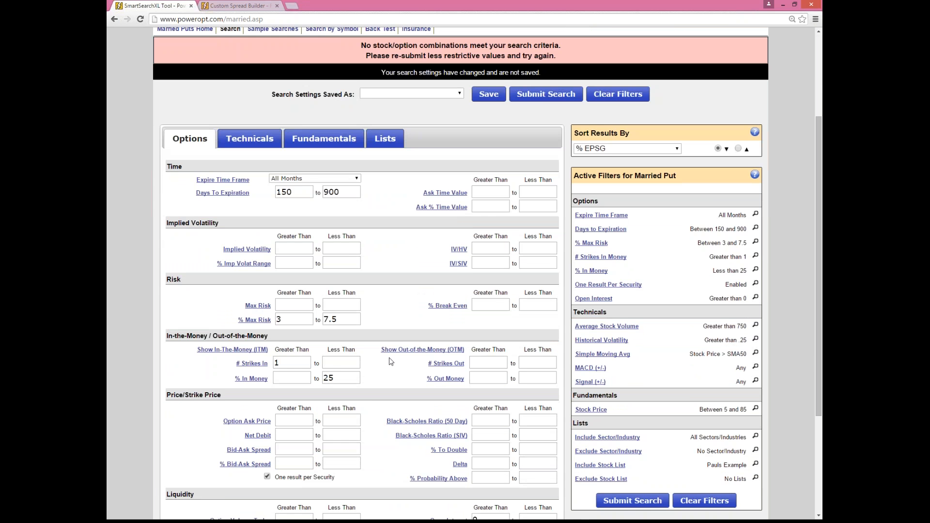
{"action": "scroll", "coordinate": [392, 361], "scroll_direction": "up", "scroll_amount": 1}
{"action": "left_click", "coordinate": [300, 190]}
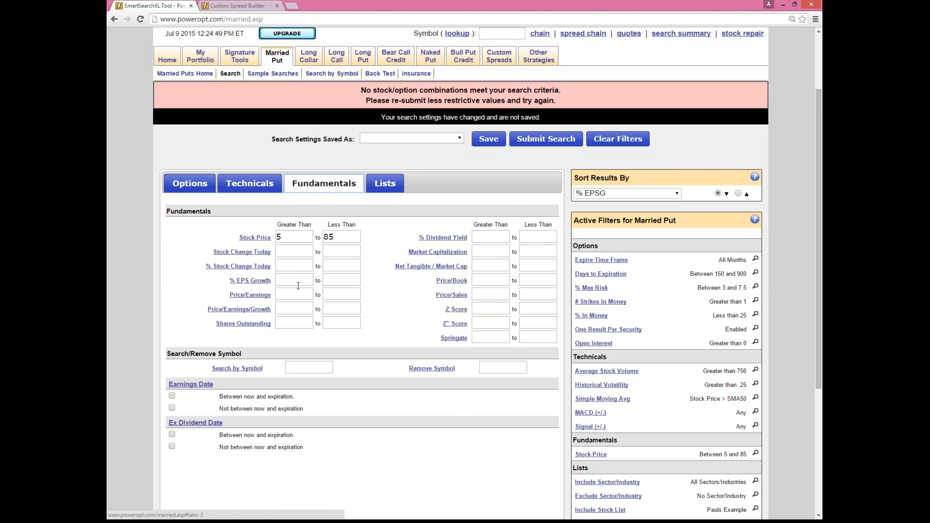
{"action": "left_click", "coordinate": [249, 183]}
{"action": "double_click", "coordinate": [297, 280]}
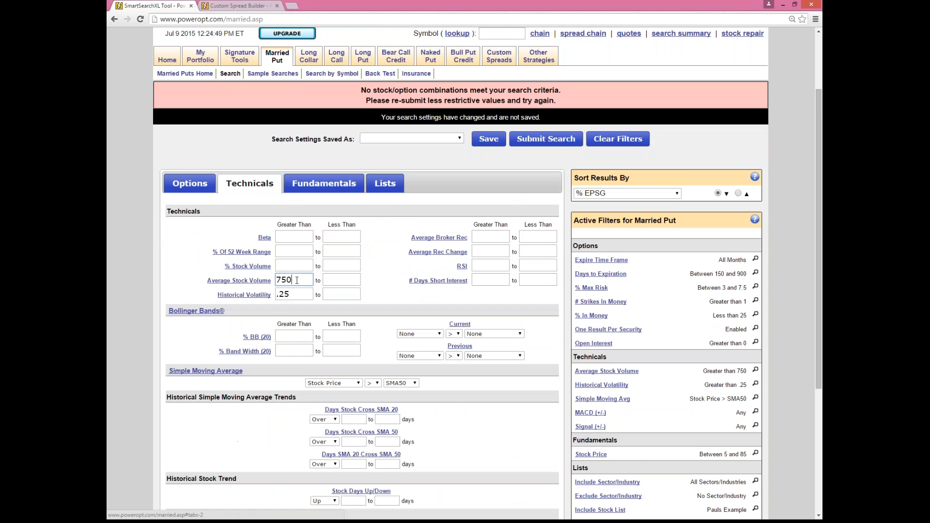
{"action": "key", "text": "BackSpace"}
{"action": "type", "text": "500"}
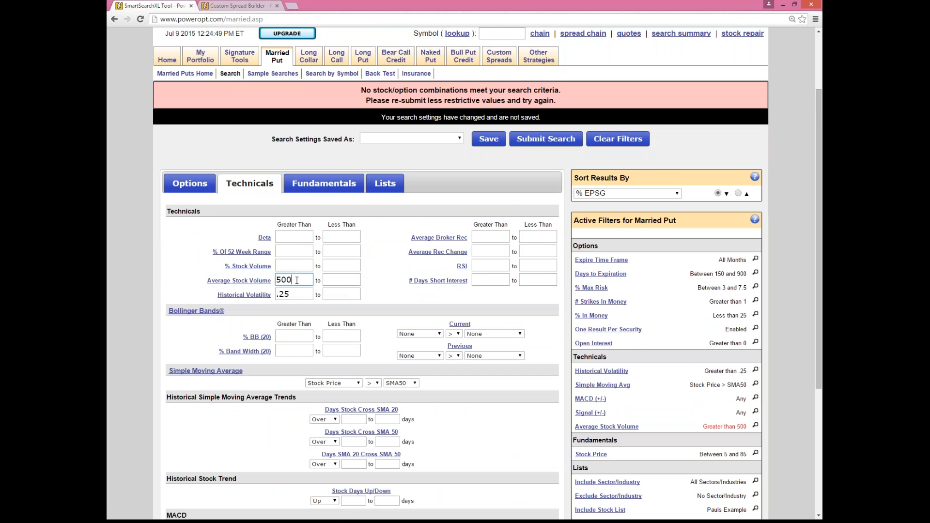
{"action": "left_click", "coordinate": [522, 139]}
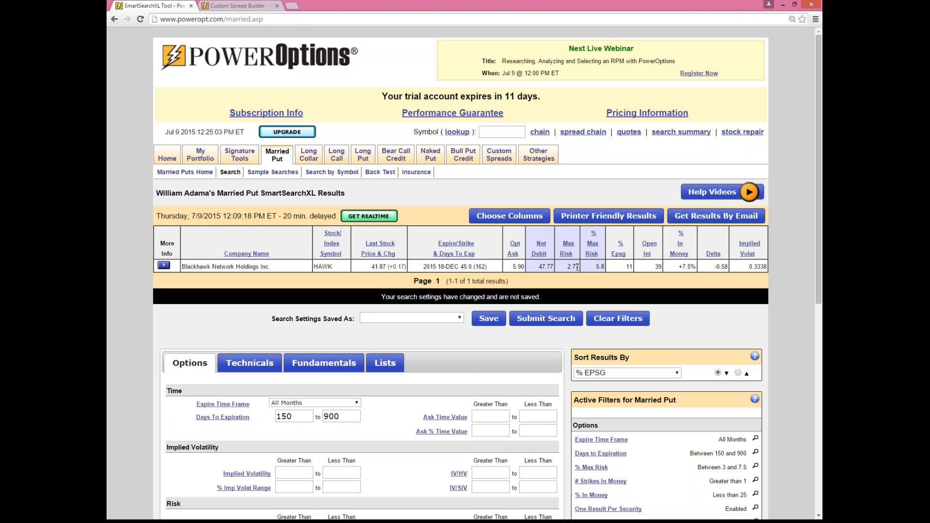
Open the personal stock lists page from the search's list filters and start combining lists.
{"action": "key", "text": "alt+Tab"}
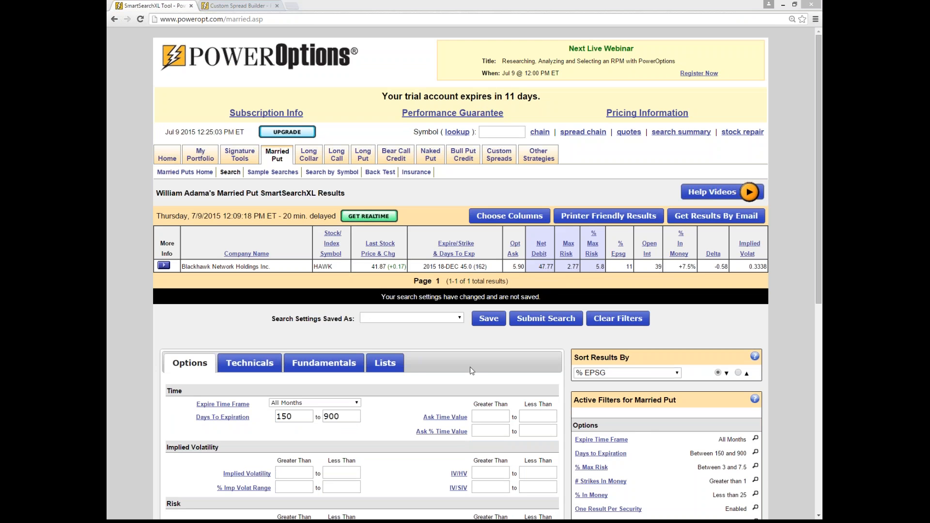
{"action": "left_click", "coordinate": [385, 362]}
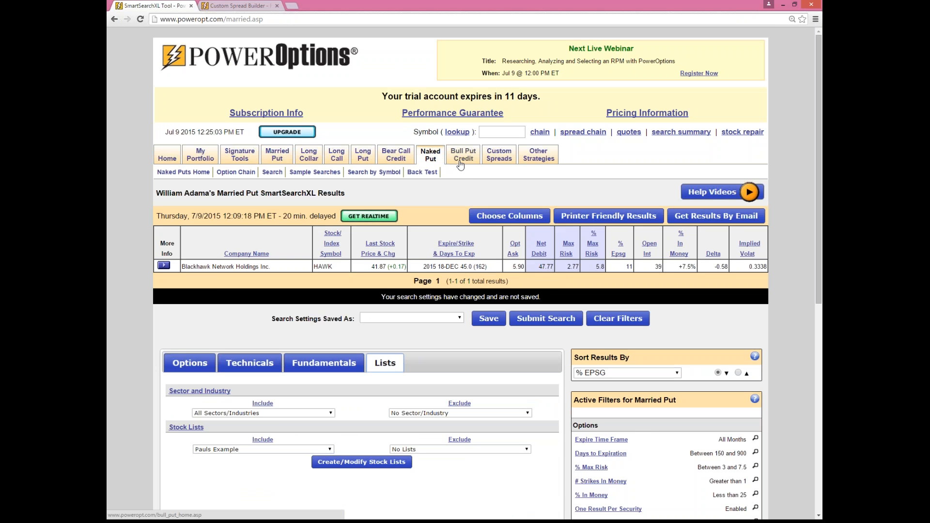
{"action": "mouse_move", "coordinate": [460, 164]}
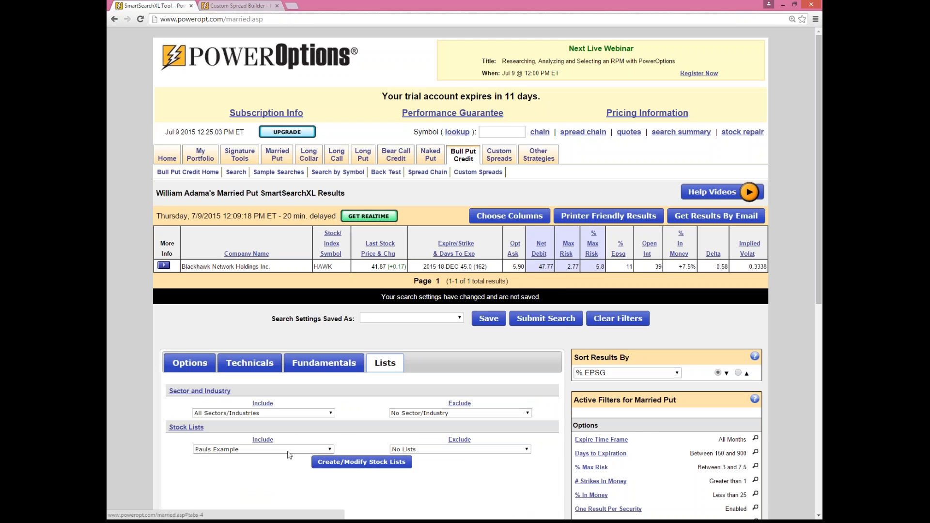
{"action": "scroll", "coordinate": [417, 337], "scroll_direction": "down", "scroll_amount": 4}
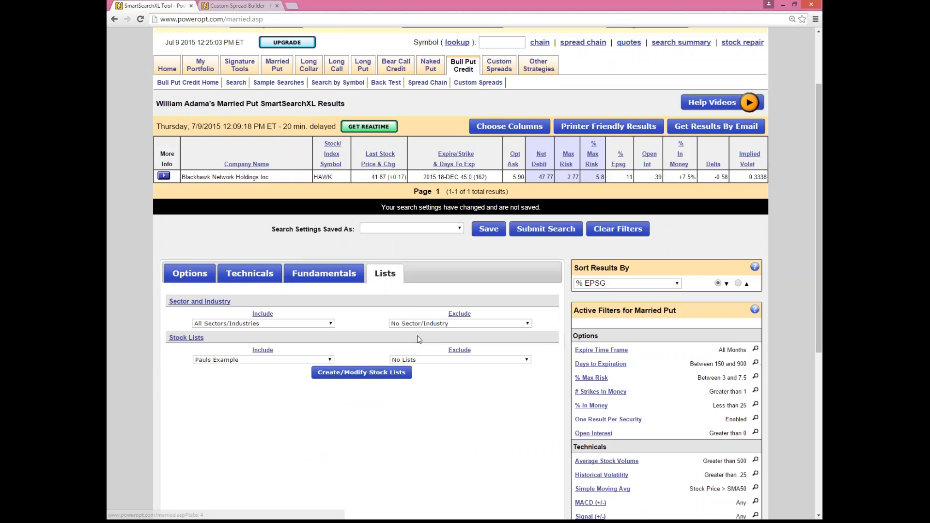
{"action": "left_click", "coordinate": [362, 282]}
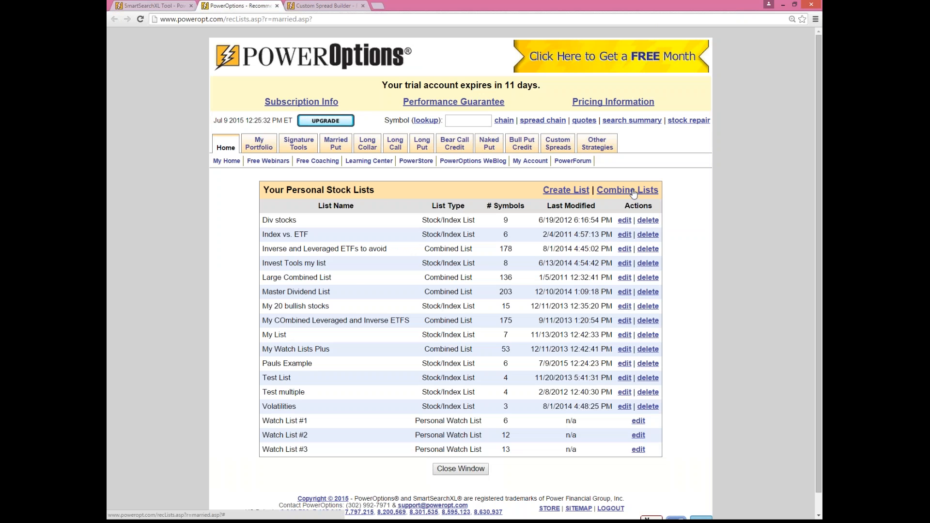
{"action": "left_click", "coordinate": [633, 190]}
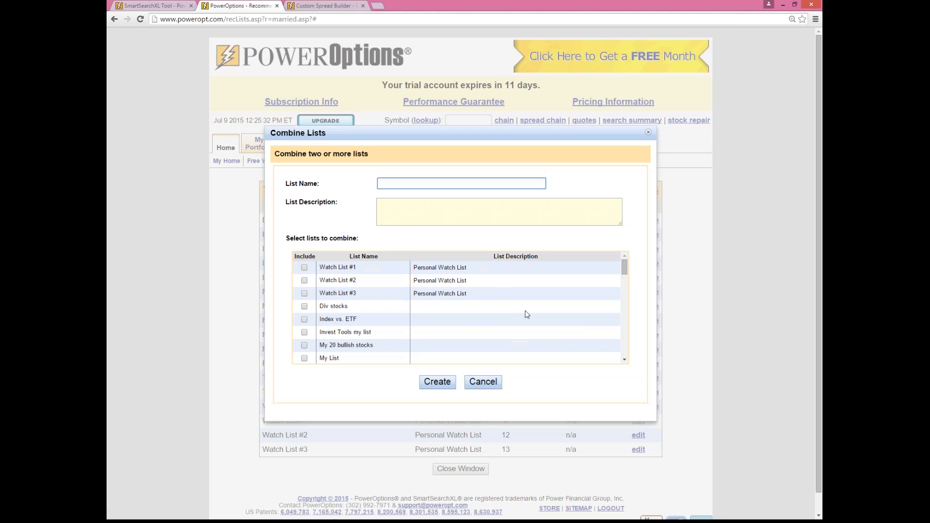
Include the personal example list, IBD 50, IBD CANSLIM, S&P Five Stars and NASDAQ 100 in the combined list.
{"action": "scroll", "coordinate": [526, 312], "scroll_direction": "down", "scroll_amount": 1}
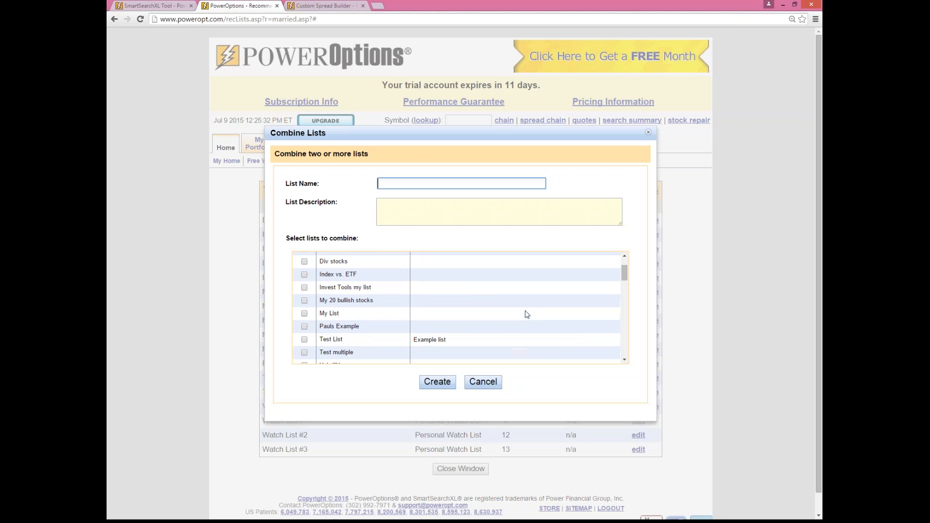
{"action": "left_click", "coordinate": [304, 326]}
{"action": "scroll", "coordinate": [471, 333], "scroll_direction": "down", "scroll_amount": 1}
{"action": "scroll", "coordinate": [328, 337], "scroll_direction": "down", "scroll_amount": 1}
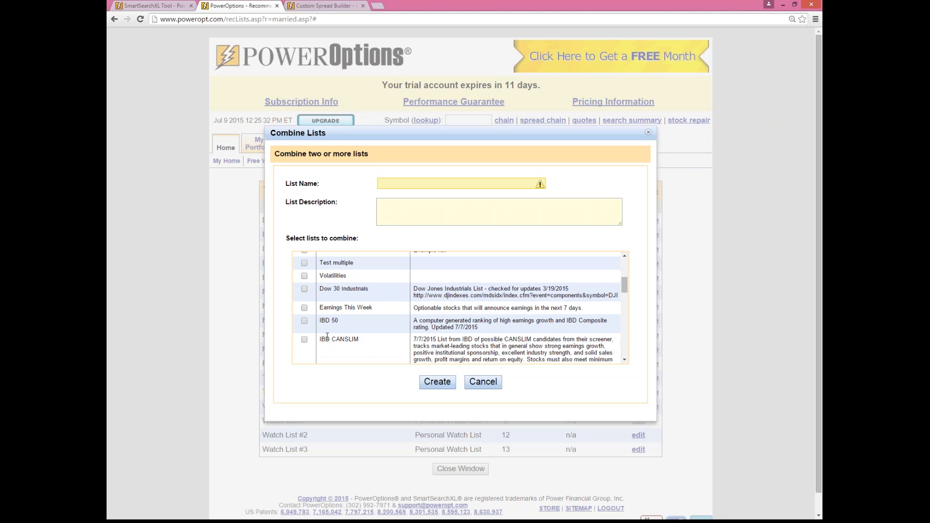
{"action": "left_click", "coordinate": [304, 321]}
{"action": "scroll", "coordinate": [320, 343], "scroll_direction": "down", "scroll_amount": 5}
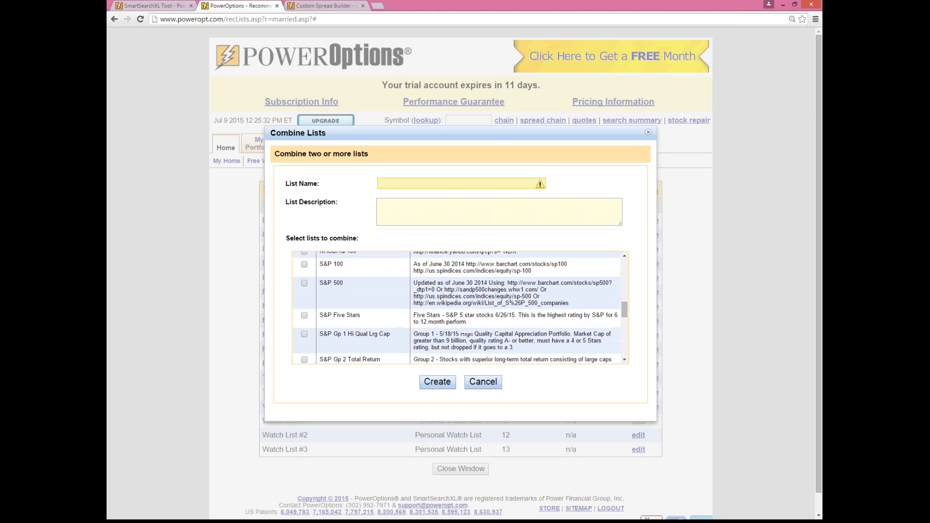
{"action": "left_click", "coordinate": [304, 316]}
{"action": "scroll", "coordinate": [364, 338], "scroll_direction": "up", "scroll_amount": 1}
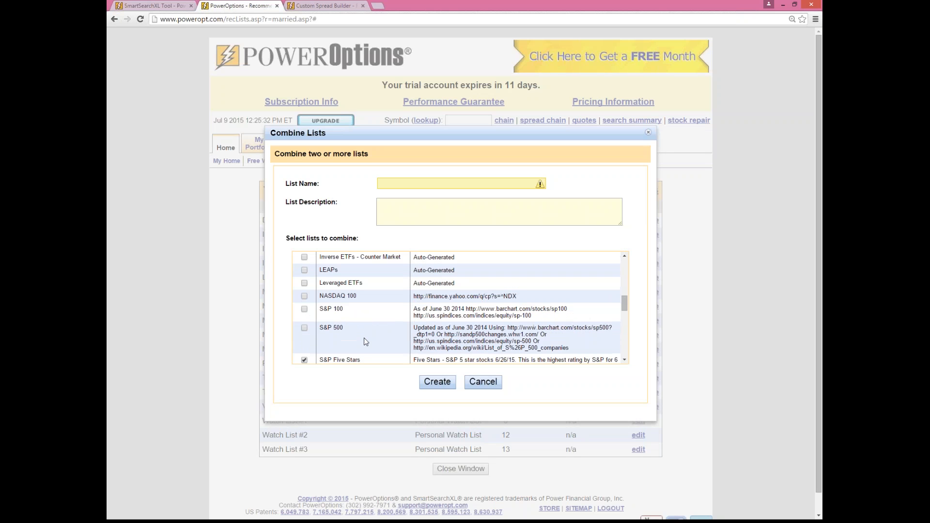
{"action": "left_click", "coordinate": [304, 296]}
{"action": "scroll", "coordinate": [394, 324], "scroll_direction": "up", "scroll_amount": 2}
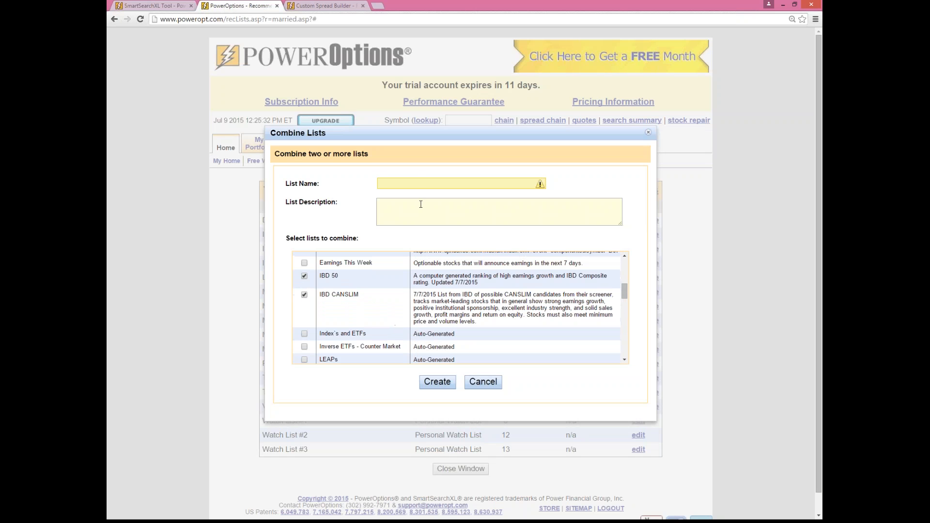
Name the combined list "Combined List, SP, NasdaQIBD" and create it.
{"action": "left_click", "coordinate": [418, 184]}
{"action": "type", "text": "Com"}
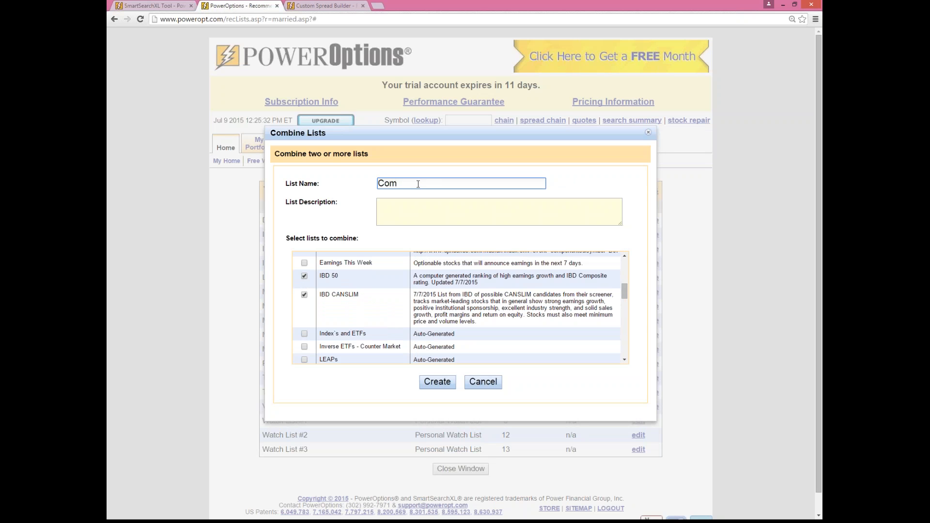
{"action": "type", "text": "bined List, SP, NasdaQIBD"}
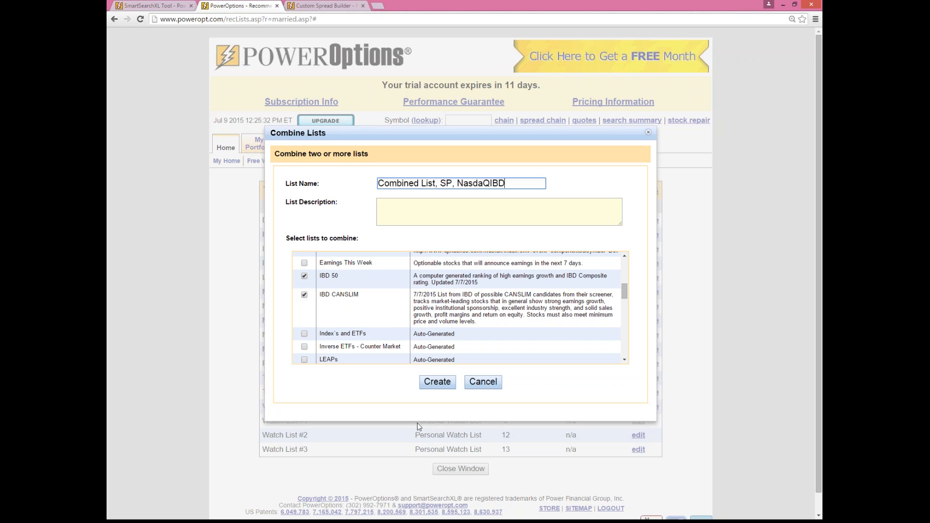
{"action": "left_click", "coordinate": [437, 381]}
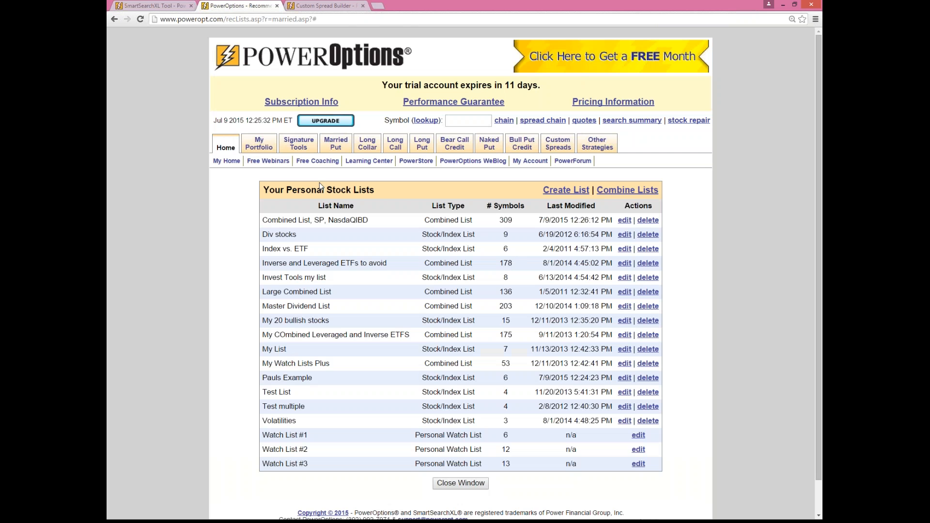
Point out the new combined list's name and symbol count, and close the personal stock lists page.
{"action": "left_click_drag", "start_coordinate": [262, 220], "coordinate": [375, 218]}
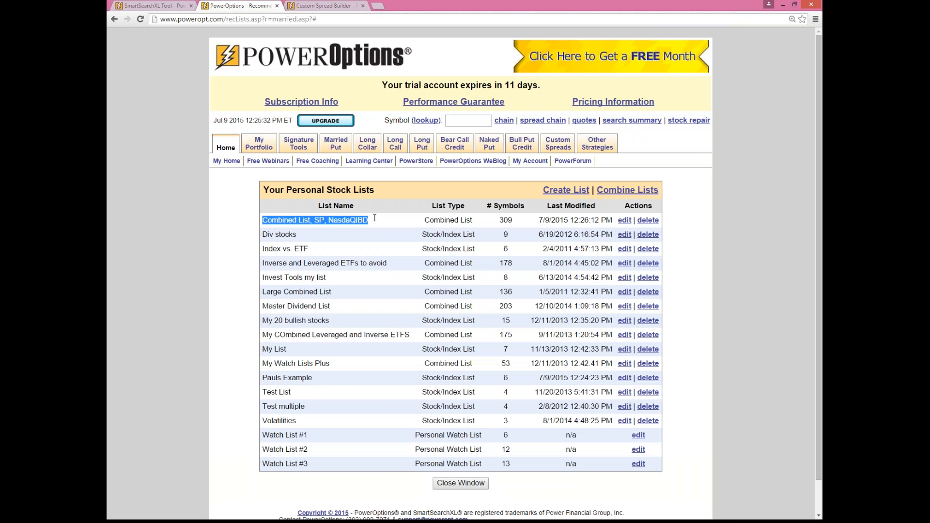
{"action": "left_click_drag", "start_coordinate": [497, 220], "coordinate": [525, 221]}
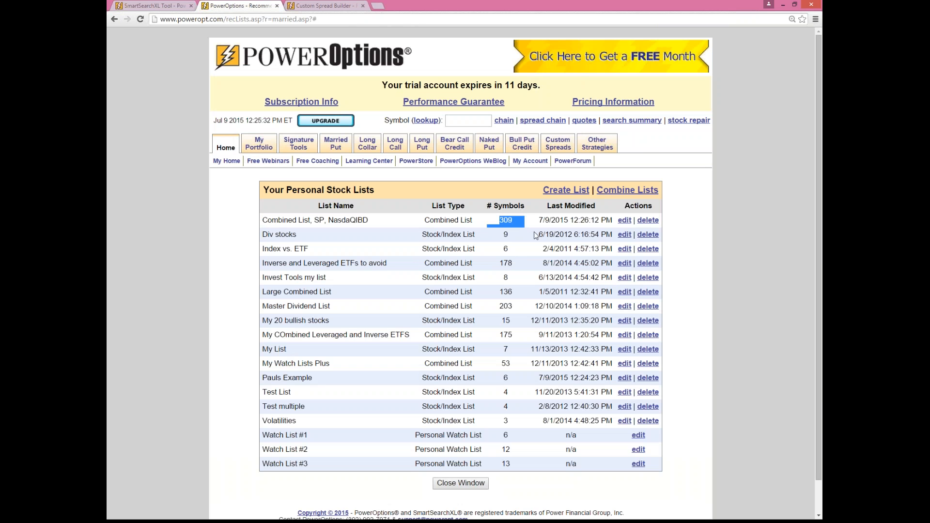
{"action": "left_click", "coordinate": [535, 235]}
{"action": "key", "text": "alt+Tab"}
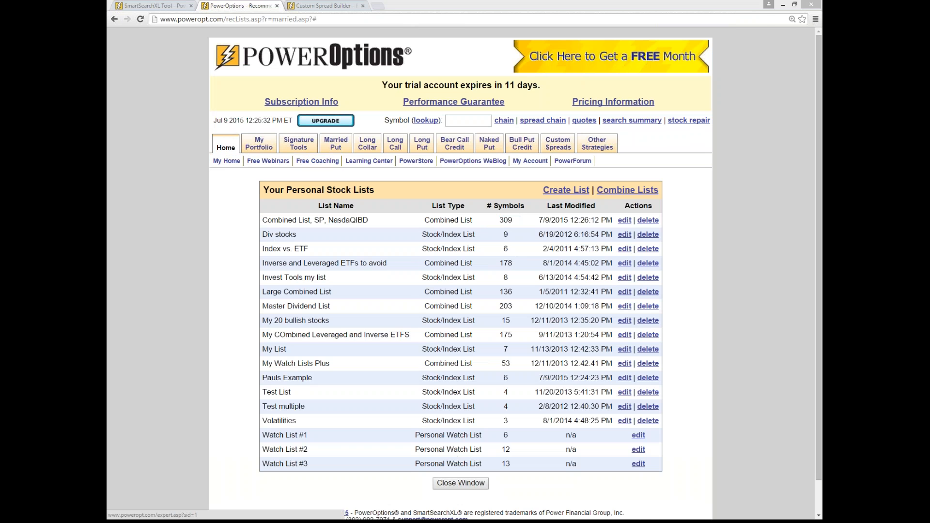
{"action": "left_click", "coordinate": [464, 484]}
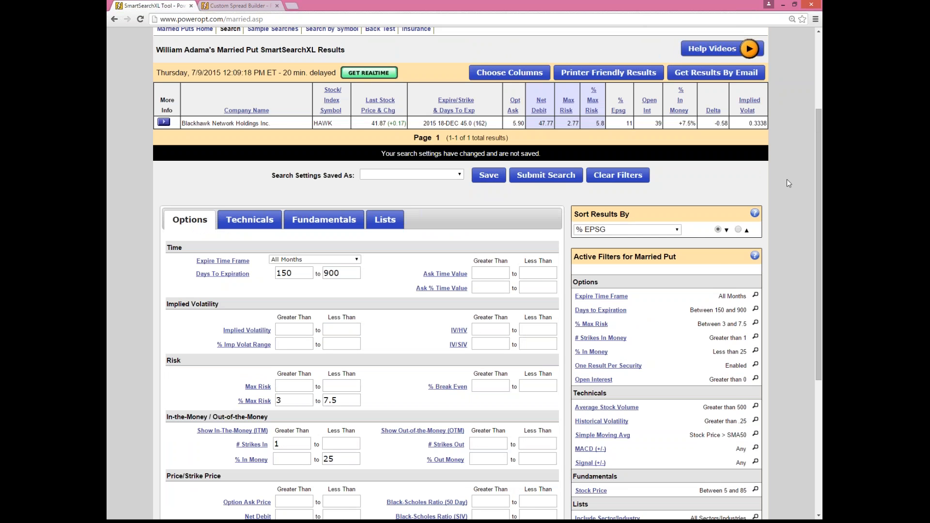
Clear all married put search filters and set Days To Expiration from 150 to 300.
{"action": "left_click", "coordinate": [640, 176]}
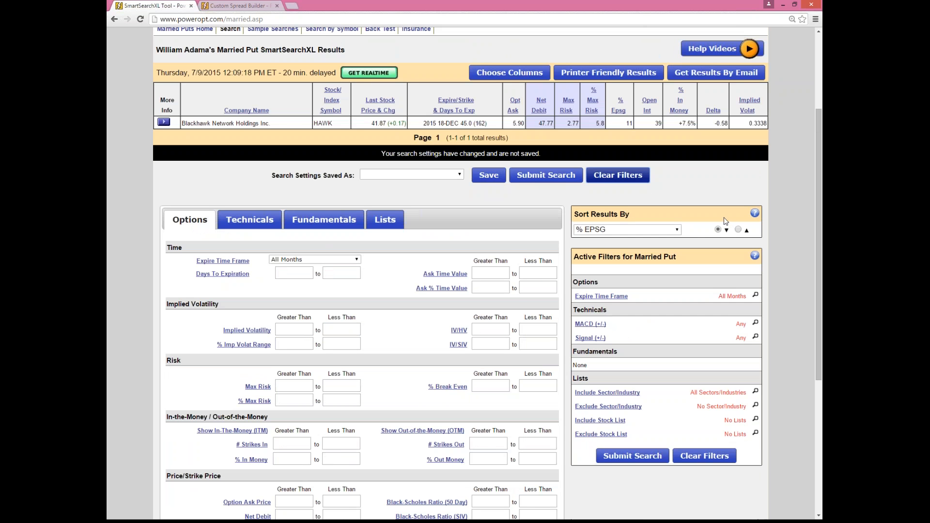
{"action": "scroll", "coordinate": [721, 223], "scroll_direction": "down", "scroll_amount": 1}
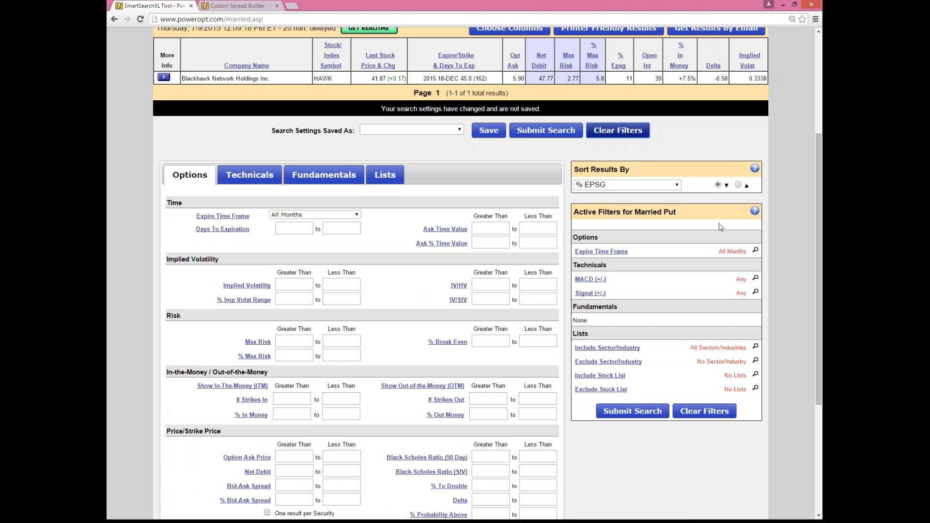
{"action": "left_click", "coordinate": [451, 400]}
{"action": "left_click", "coordinate": [300, 226]}
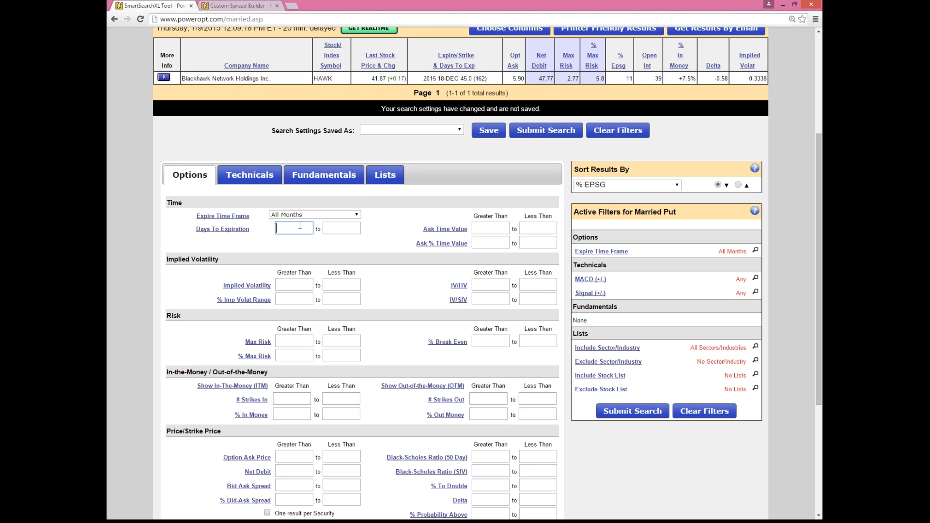
{"action": "type", "text": "150"}
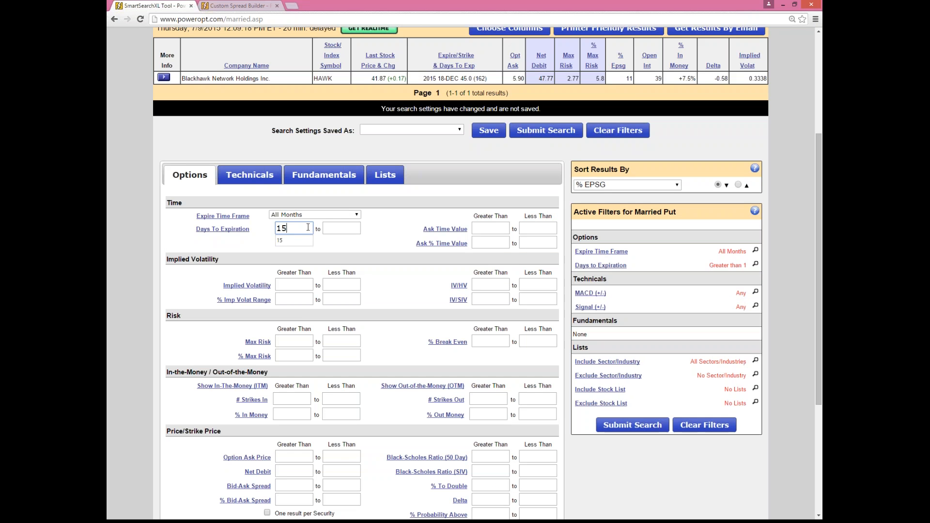
{"action": "left_click", "coordinate": [344, 231]}
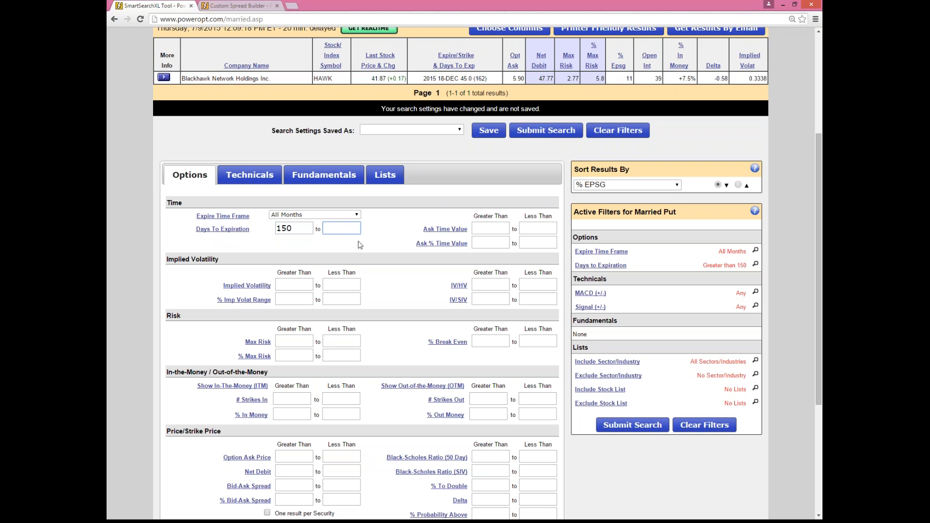
{"action": "type", "text": "300"}
{"action": "scroll", "coordinate": [395, 313], "scroll_direction": "down", "scroll_amount": 1}
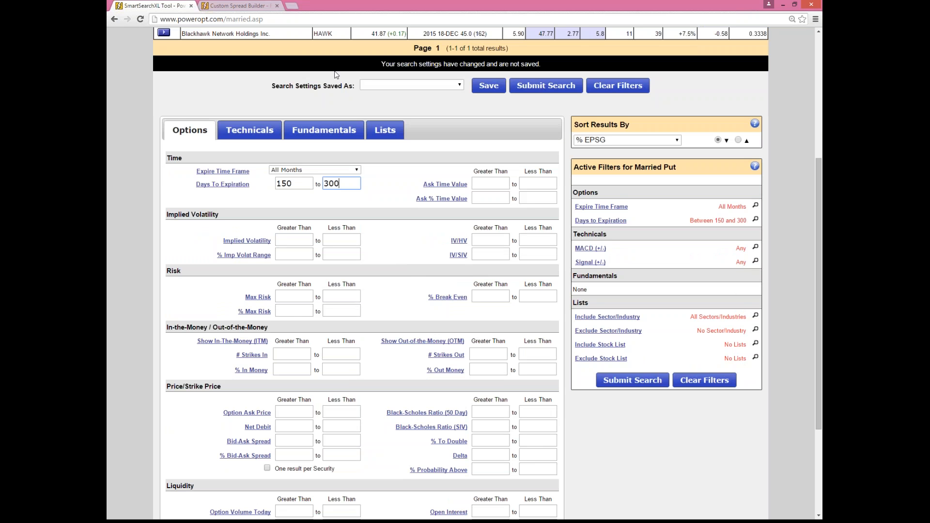
Set the % Max Risk filter to a range from 3 to 7.5.
{"action": "left_click", "coordinate": [392, 282]}
{"action": "scroll", "coordinate": [391, 298], "scroll_direction": "down", "scroll_amount": 2}
{"action": "scroll", "coordinate": [392, 299], "scroll_direction": "up", "scroll_amount": 1}
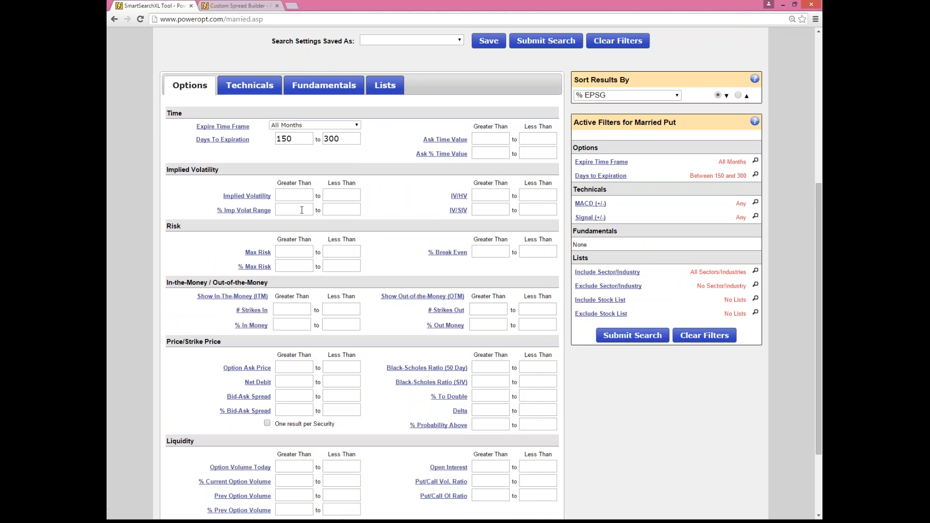
{"action": "left_click", "coordinate": [300, 266]}
{"action": "type", "text": "3"}
{"action": "left_click", "coordinate": [331, 263]}
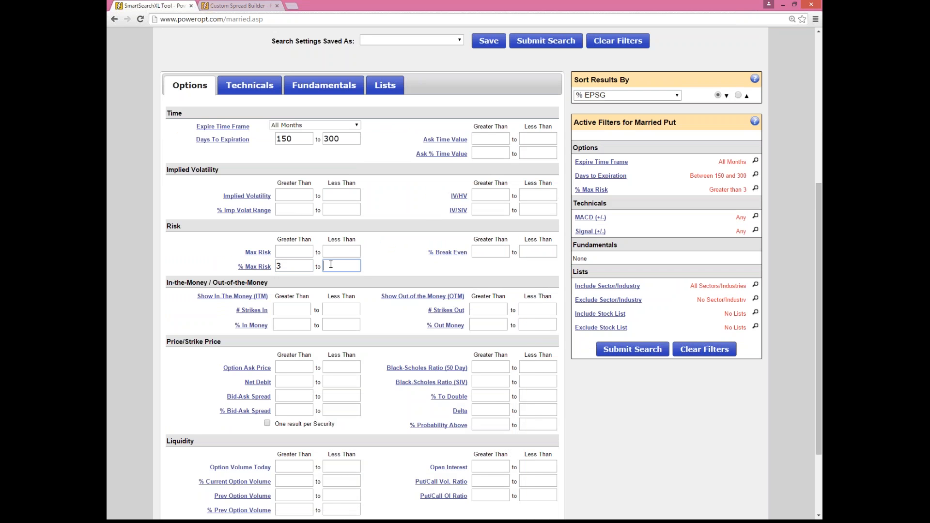
{"action": "type", "text": "7.5"}
Limit % In Money to less than 15 and set Open Interest to greater than 2.
{"action": "scroll", "coordinate": [398, 246], "scroll_direction": "down", "scroll_amount": 2}
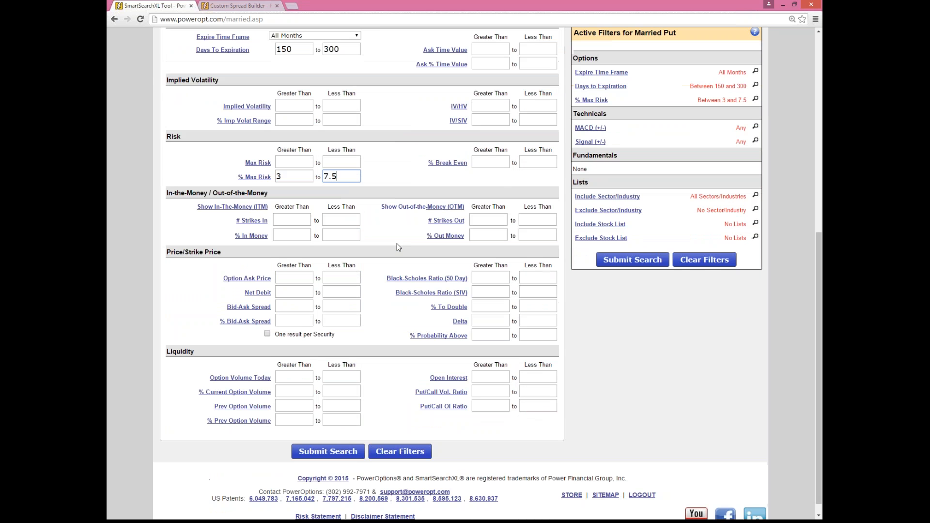
{"action": "left_click", "coordinate": [357, 234]}
{"action": "type", "text": "15"}
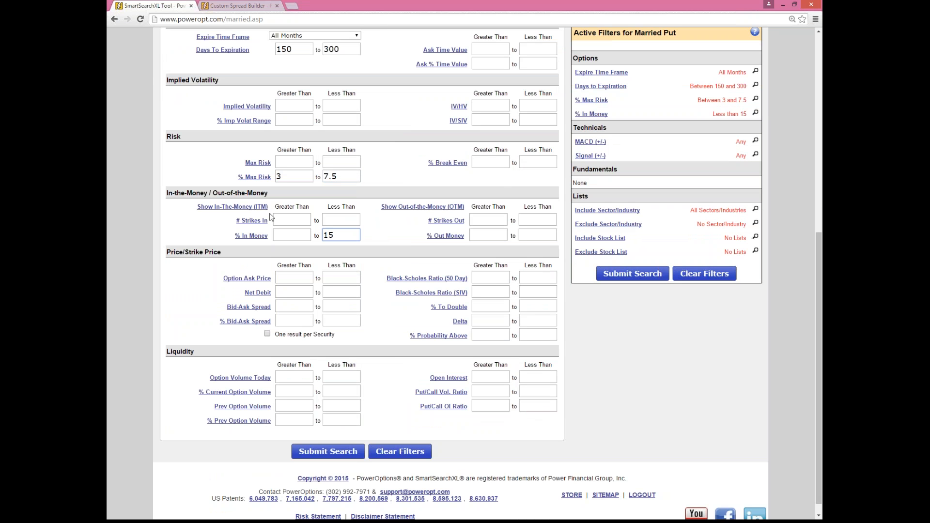
{"action": "left_click", "coordinate": [487, 376]}
{"action": "type", "text": "2"}
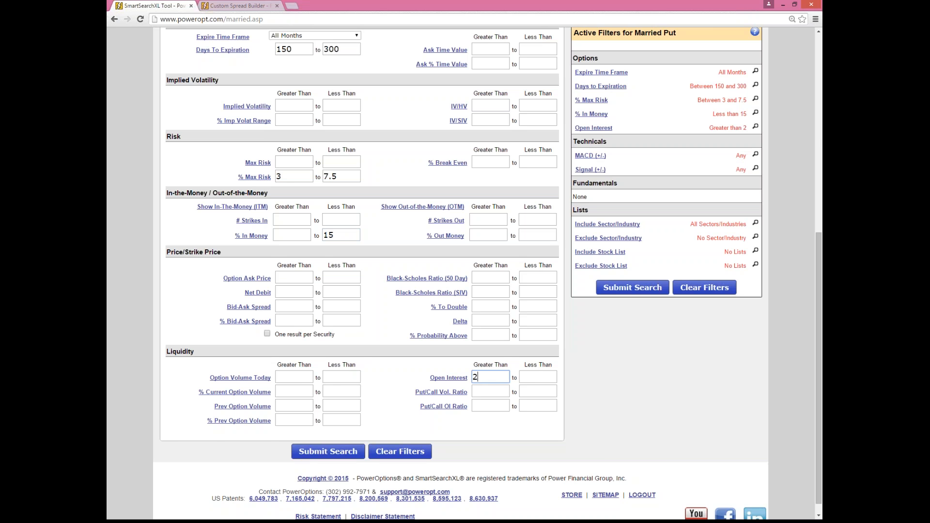
Limit the Bid-Ask Spread to less than 1.00 and the Net Debit to less than 85.
{"action": "mouse_move", "coordinate": [271, 306]}
{"action": "left_click", "coordinate": [353, 308]}
{"action": "type", "text": "1.00"}
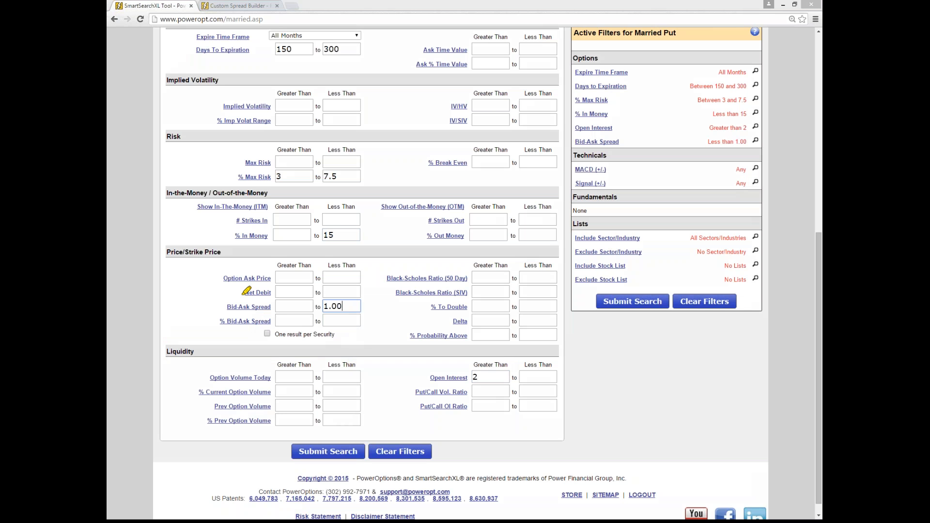
{"action": "left_click_drag", "start_coordinate": [241, 294], "coordinate": [271, 292]}
{"action": "left_click", "coordinate": [341, 290]}
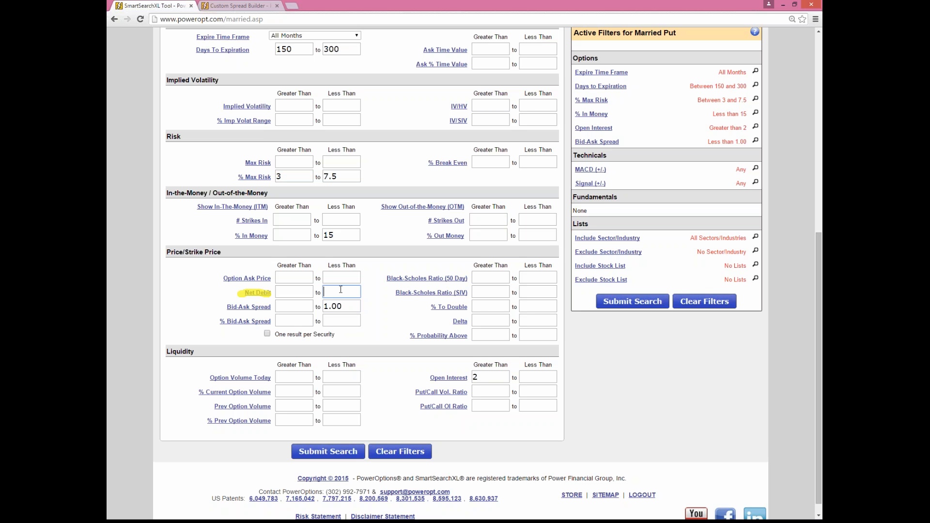
{"action": "type", "text": "85"}
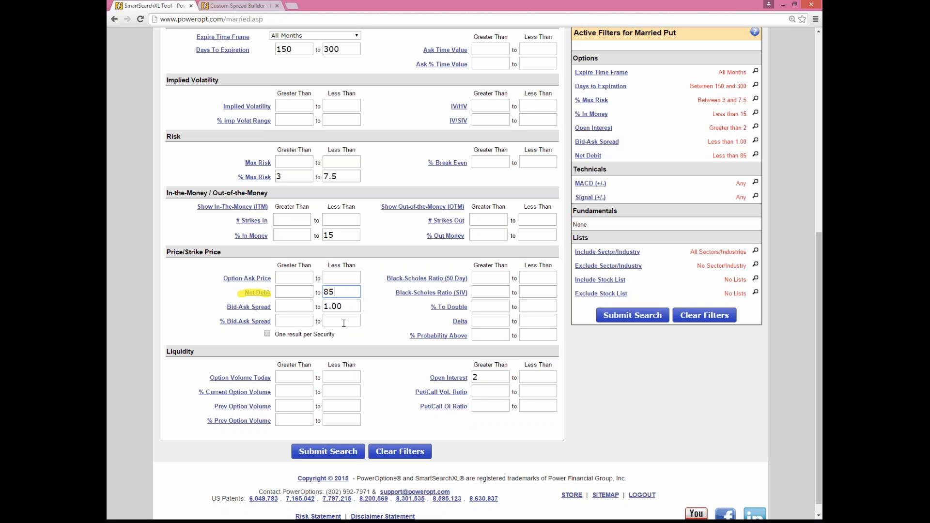
{"action": "scroll", "coordinate": [339, 315], "scroll_direction": "up", "scroll_amount": 2}
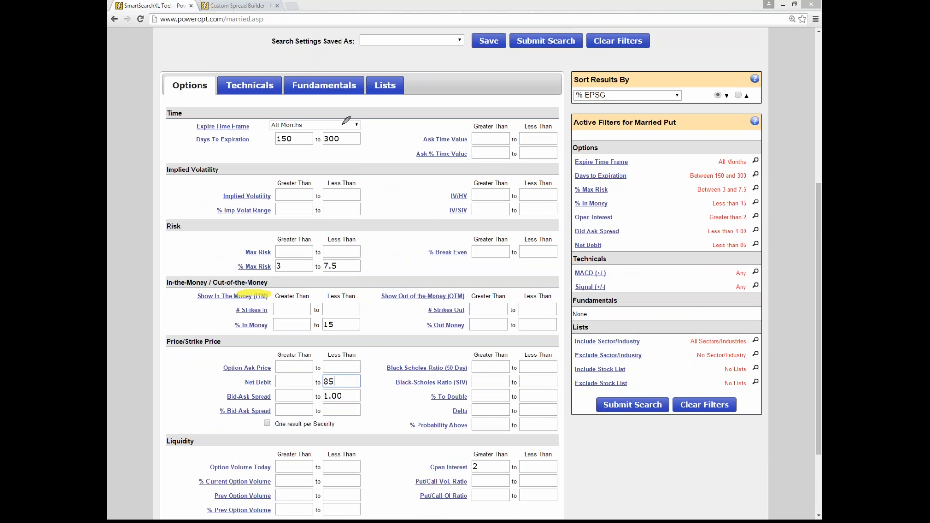
{"action": "mouse_move", "coordinate": [339, 129]}
{"action": "left_mouse_down"}
{"action": "mouse_move", "coordinate": [269, 147]}
{"action": "mouse_move", "coordinate": [353, 162]}
{"action": "mouse_move", "coordinate": [337, 126]}
{"action": "left_mouse_up"}
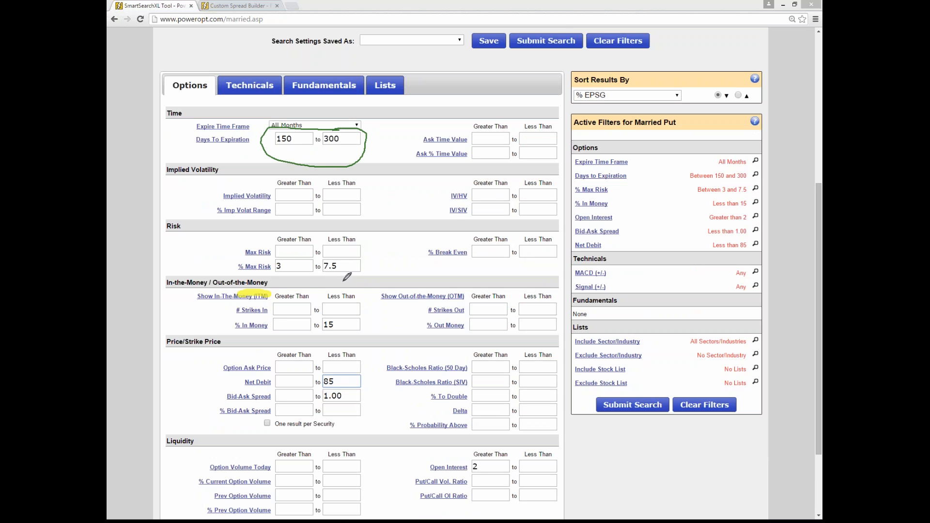
{"action": "mouse_move", "coordinate": [365, 260]}
{"action": "left_mouse_down"}
{"action": "mouse_move", "coordinate": [296, 248]}
{"action": "mouse_move", "coordinate": [229, 262]}
{"action": "mouse_move", "coordinate": [281, 287]}
{"action": "mouse_move", "coordinate": [378, 272]}
{"action": "mouse_move", "coordinate": [361, 260]}
{"action": "left_mouse_up"}
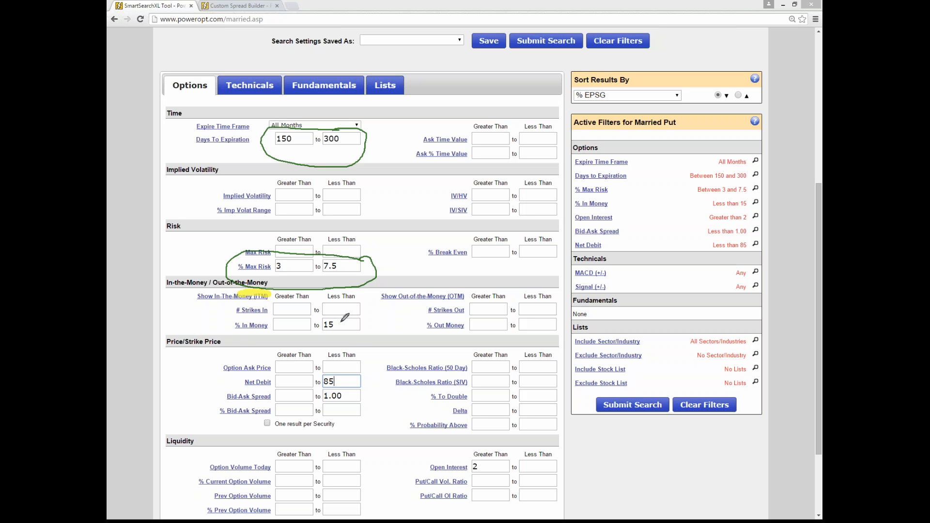
{"action": "mouse_move", "coordinate": [351, 318]}
{"action": "left_mouse_down"}
{"action": "mouse_move", "coordinate": [302, 308]}
{"action": "mouse_move", "coordinate": [233, 345]}
{"action": "mouse_move", "coordinate": [345, 347]}
{"action": "mouse_move", "coordinate": [348, 316]}
{"action": "mouse_move", "coordinate": [334, 313]}
{"action": "left_mouse_up"}
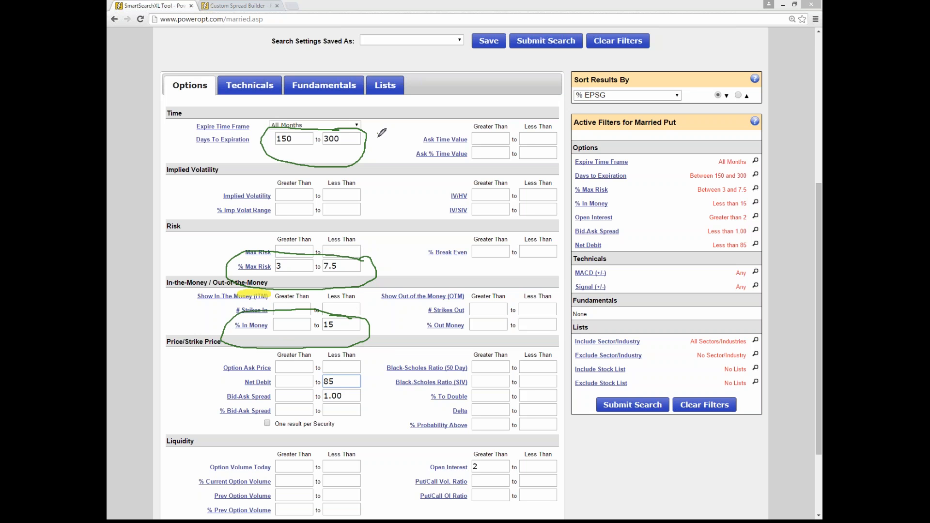
{"action": "mouse_move", "coordinate": [376, 128]}
{"action": "left_mouse_down"}
{"action": "mouse_move", "coordinate": [396, 153]}
{"action": "mouse_move", "coordinate": [403, 133]}
{"action": "mouse_move", "coordinate": [405, 152]}
{"action": "mouse_move", "coordinate": [411, 126]}
{"action": "mouse_move", "coordinate": [411, 155]}
{"action": "left_mouse_up"}
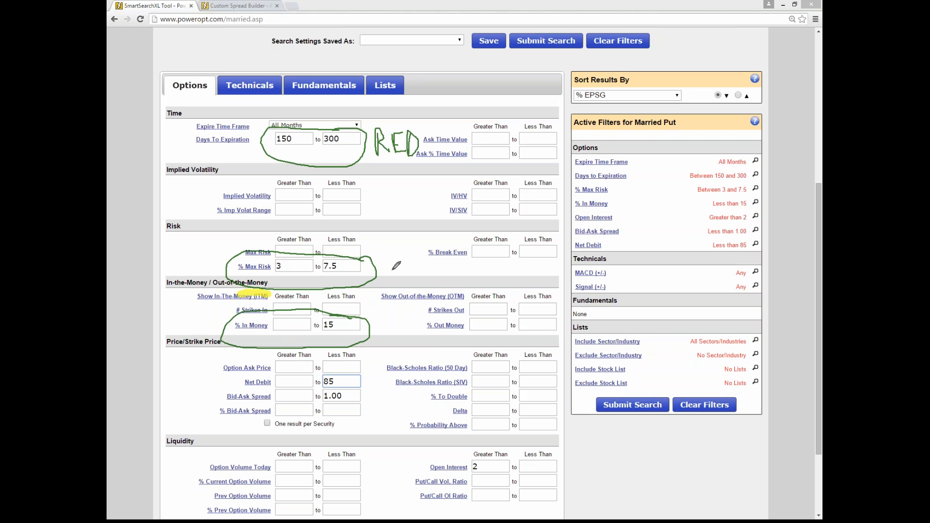
{"action": "mouse_move", "coordinate": [381, 256]}
{"action": "left_mouse_down"}
{"action": "mouse_move", "coordinate": [380, 276]}
{"action": "mouse_move", "coordinate": [393, 254]}
{"action": "mouse_move", "coordinate": [398, 273]}
{"action": "mouse_move", "coordinate": [412, 267]}
{"action": "mouse_move", "coordinate": [407, 274]}
{"action": "mouse_move", "coordinate": [421, 276]}
{"action": "mouse_move", "coordinate": [432, 252]}
{"action": "left_mouse_up"}
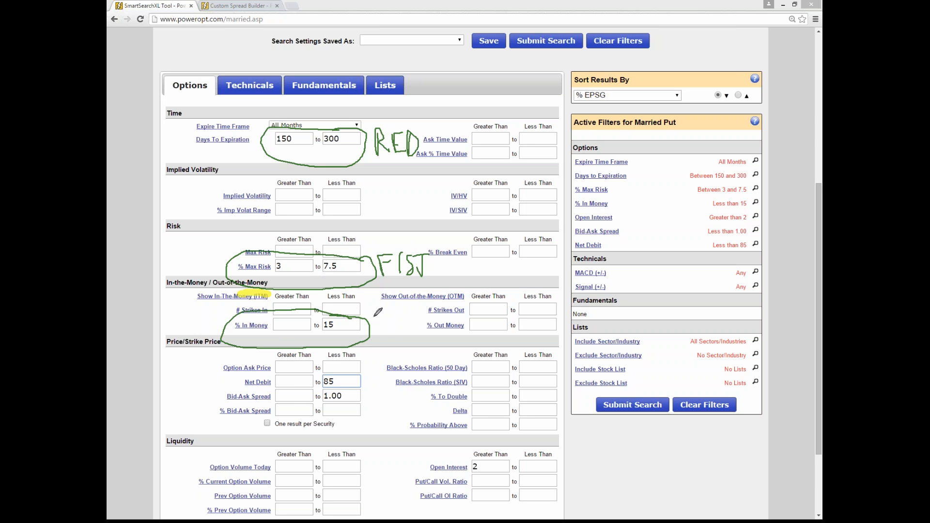
{"action": "mouse_move", "coordinate": [374, 315]}
{"action": "left_mouse_down"}
{"action": "mouse_move", "coordinate": [373, 334]}
{"action": "mouse_move", "coordinate": [387, 335]}
{"action": "mouse_move", "coordinate": [386, 325]}
{"action": "mouse_move", "coordinate": [395, 334]}
{"action": "mouse_move", "coordinate": [396, 317]}
{"action": "left_mouse_up"}
{"action": "mouse_move", "coordinate": [398, 321]}
{"action": "left_mouse_down"}
{"action": "mouse_move", "coordinate": [400, 332]}
{"action": "mouse_move", "coordinate": [408, 316]}
{"action": "mouse_move", "coordinate": [415, 333]}
{"action": "left_mouse_up"}
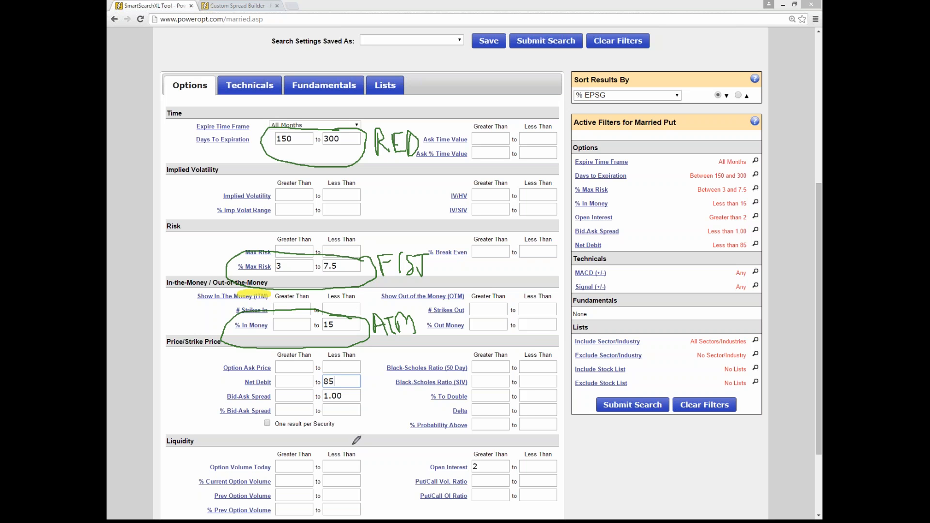
{"action": "mouse_move", "coordinate": [342, 377]}
{"action": "left_mouse_down"}
{"action": "mouse_move", "coordinate": [320, 387]}
{"action": "mouse_move", "coordinate": [352, 401]}
{"action": "mouse_move", "coordinate": [359, 380]}
{"action": "left_mouse_up"}
{"action": "key", "text": "Escape"}
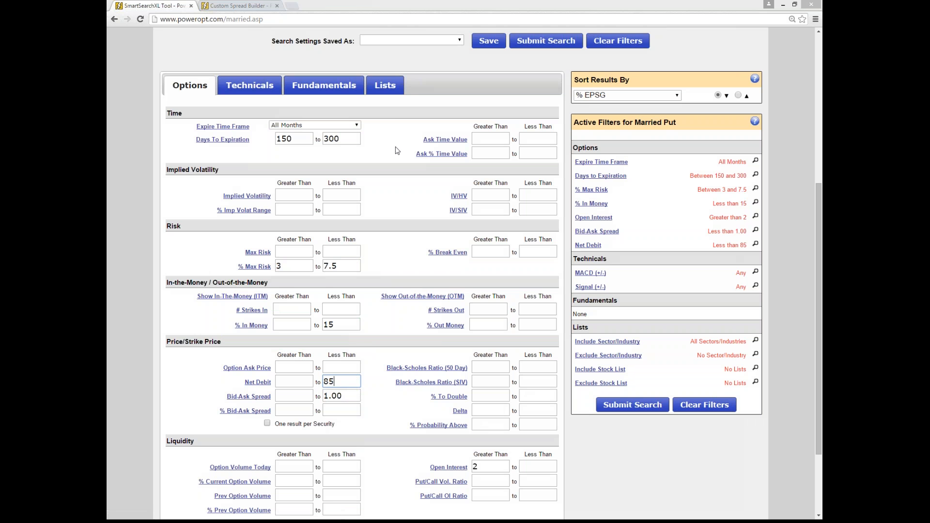
{"action": "left_click", "coordinate": [399, 93]}
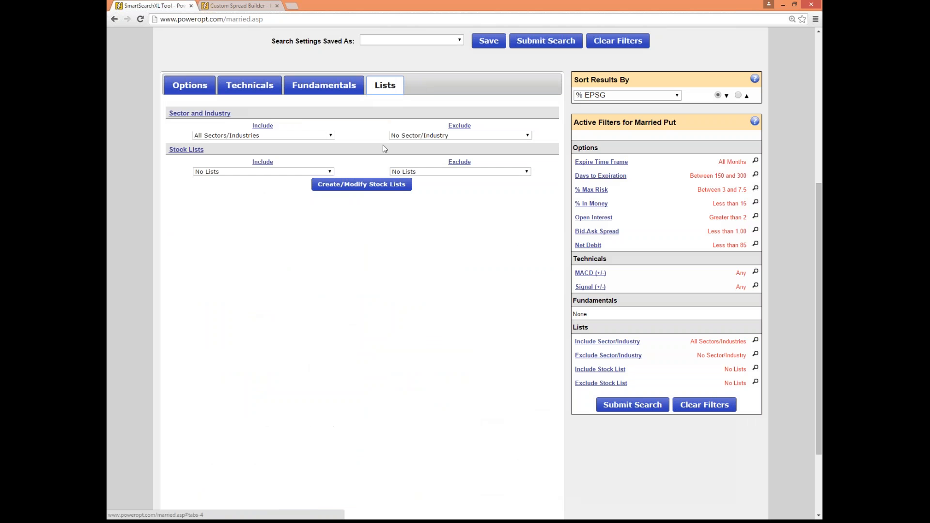
{"action": "left_click", "coordinate": [326, 172]}
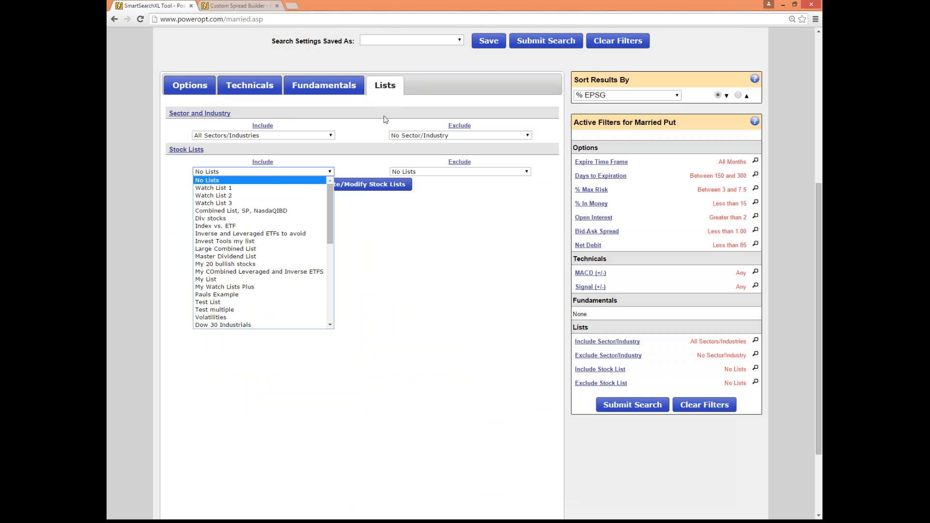
{"action": "left_click", "coordinate": [346, 147]}
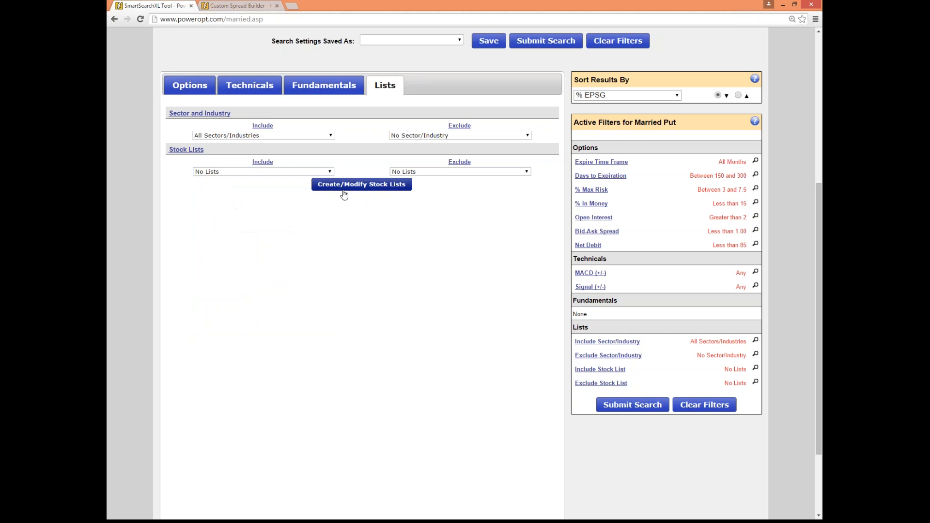
Add fundamental filters limiting Stock Price to less than 90 and requiring % EPS Growth greater than 5.
{"action": "left_click", "coordinate": [334, 90]}
{"action": "left_click", "coordinate": [341, 139]}
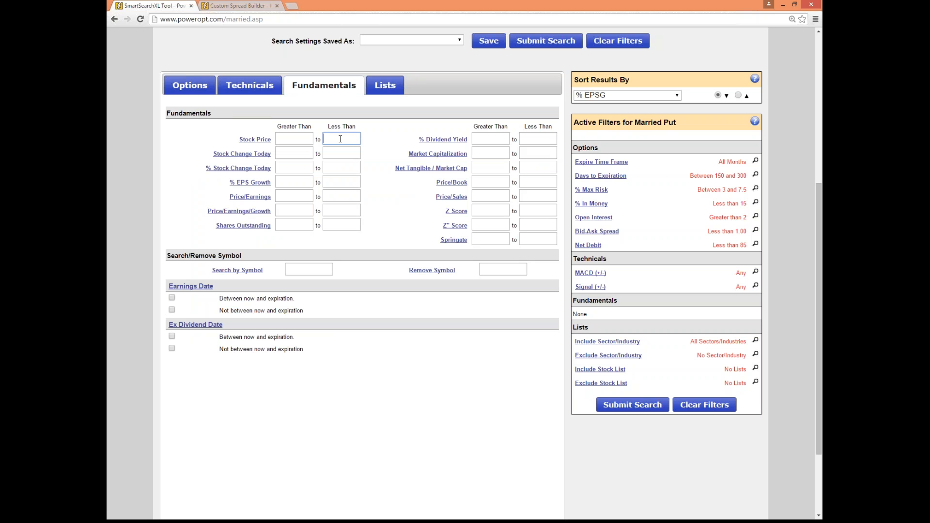
{"action": "type", "text": "90"}
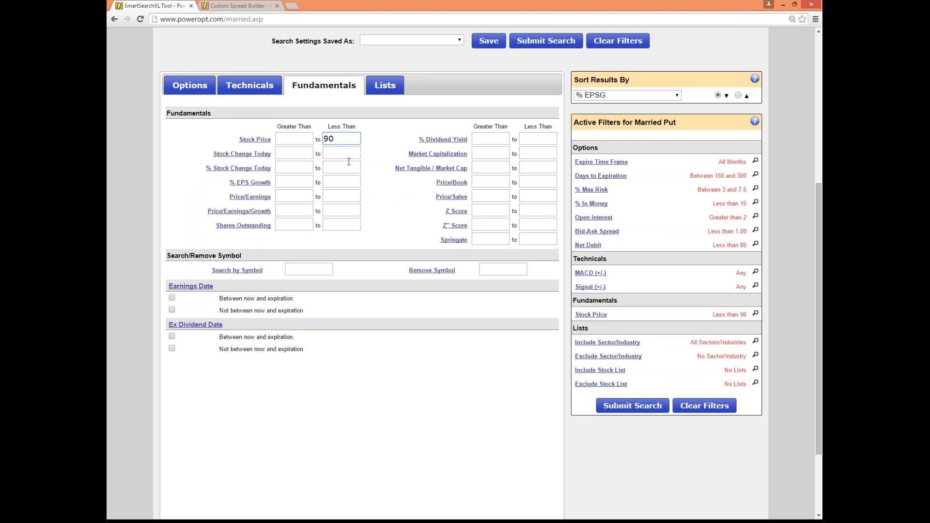
{"action": "left_click", "coordinate": [295, 182]}
{"action": "type", "text": "5"}
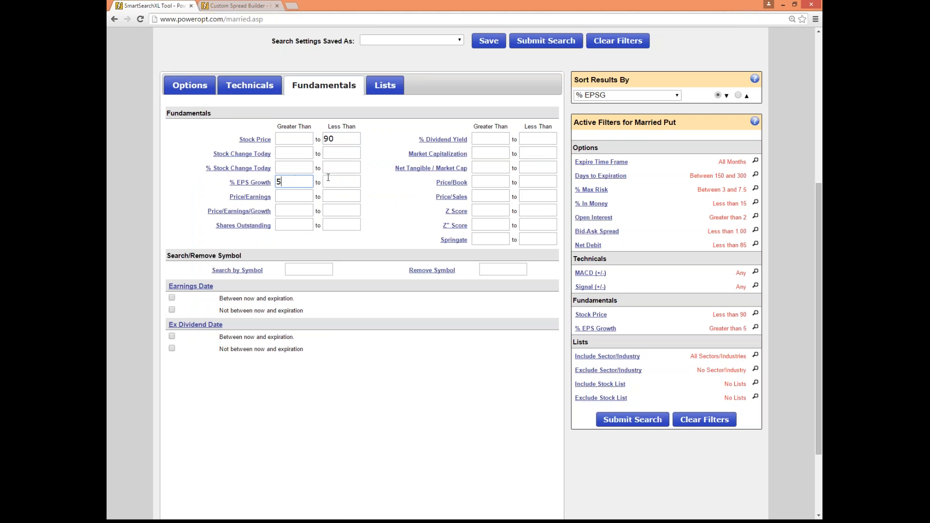
Set the Price/Earnings range from 0 to 50 and require Market Capitalization greater than 2000.
{"action": "left_click", "coordinate": [295, 197]}
{"action": "type", "text": "0"}
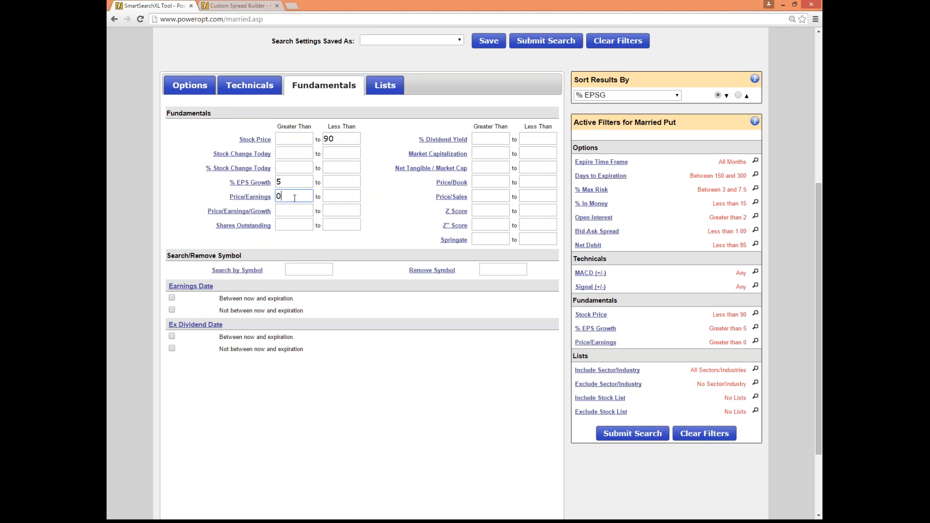
{"action": "left_click", "coordinate": [338, 194]}
{"action": "type", "text": "50"}
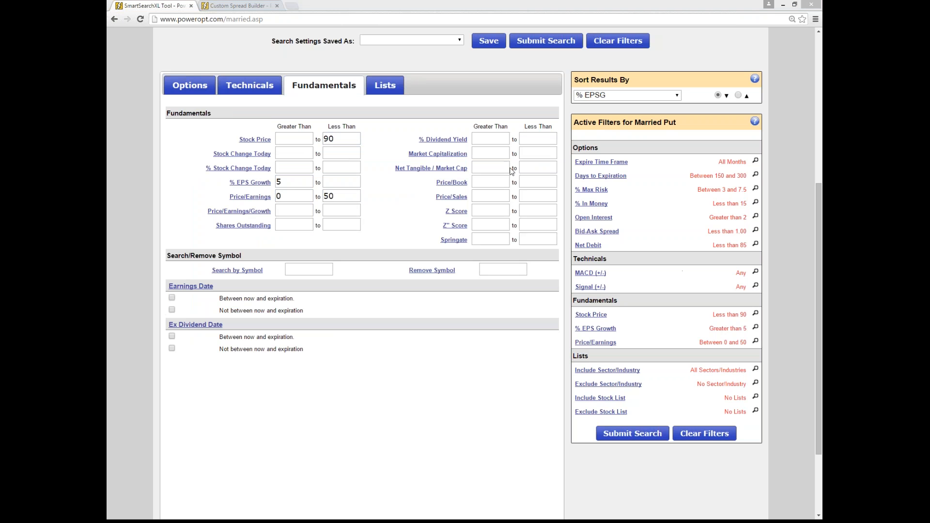
{"action": "left_click", "coordinate": [492, 154]}
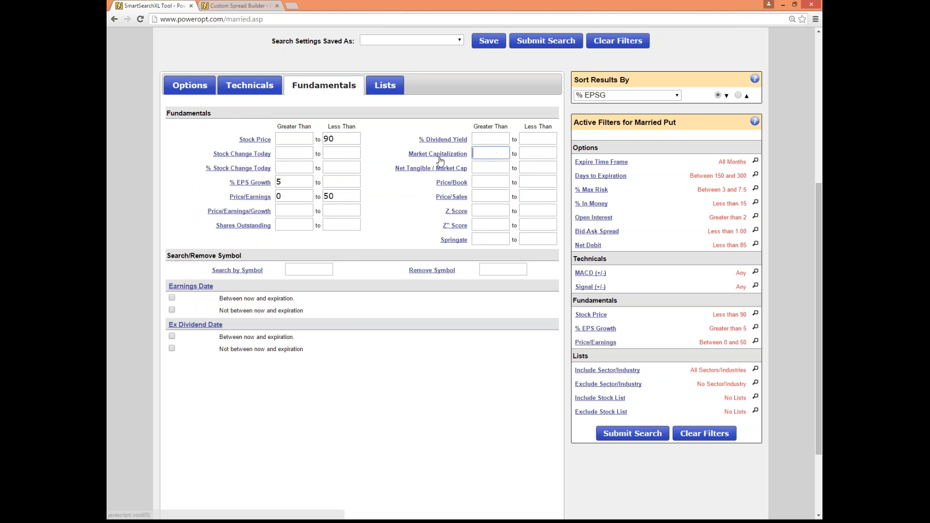
{"action": "mouse_move", "coordinate": [440, 160]}
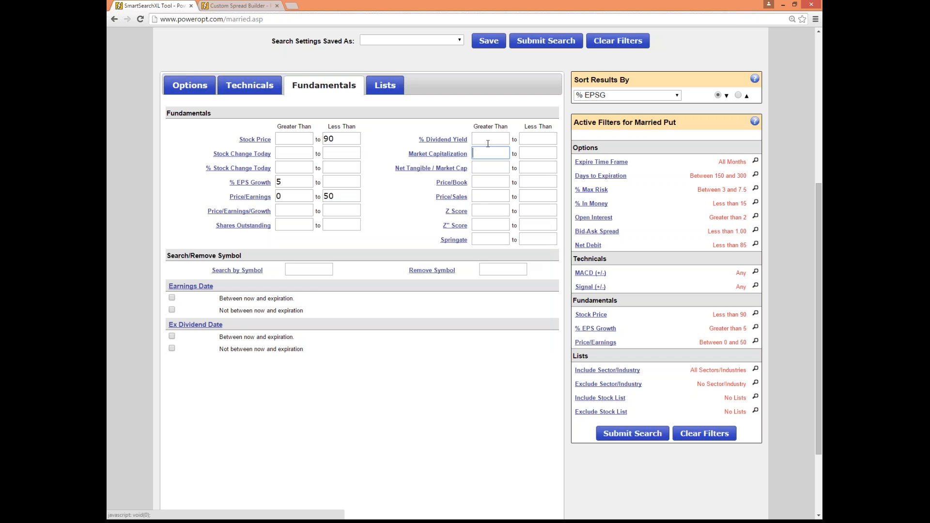
{"action": "type", "text": "2000"}
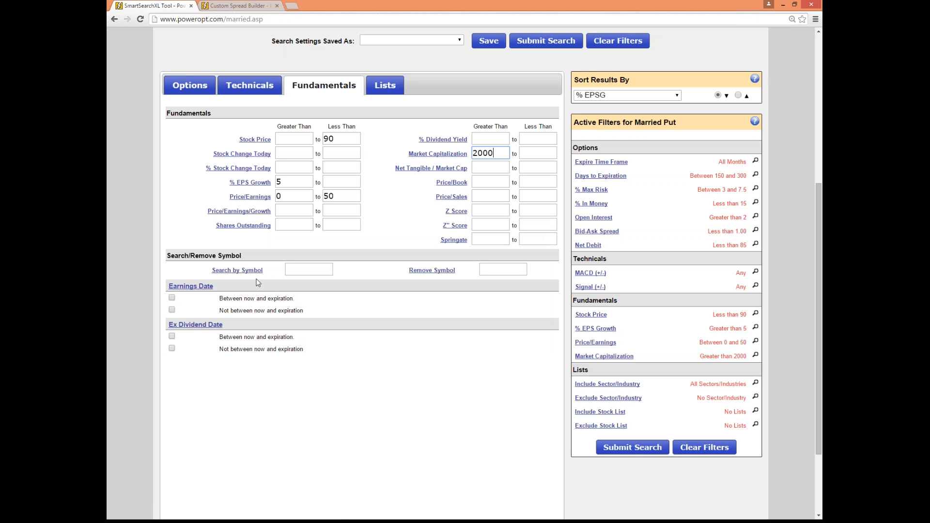
{"action": "left_click", "coordinate": [505, 137]}
{"action": "type", "text": "2"}
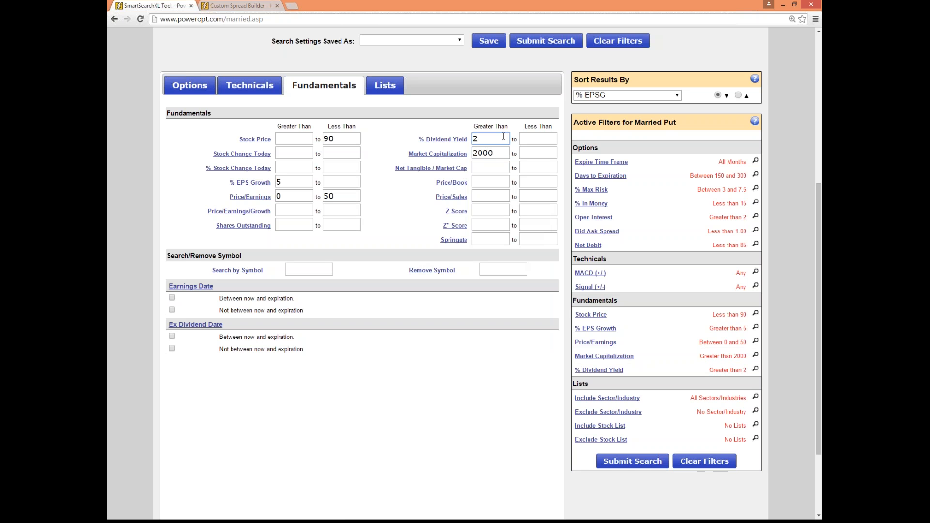
{"action": "key", "text": "BackSpace"}
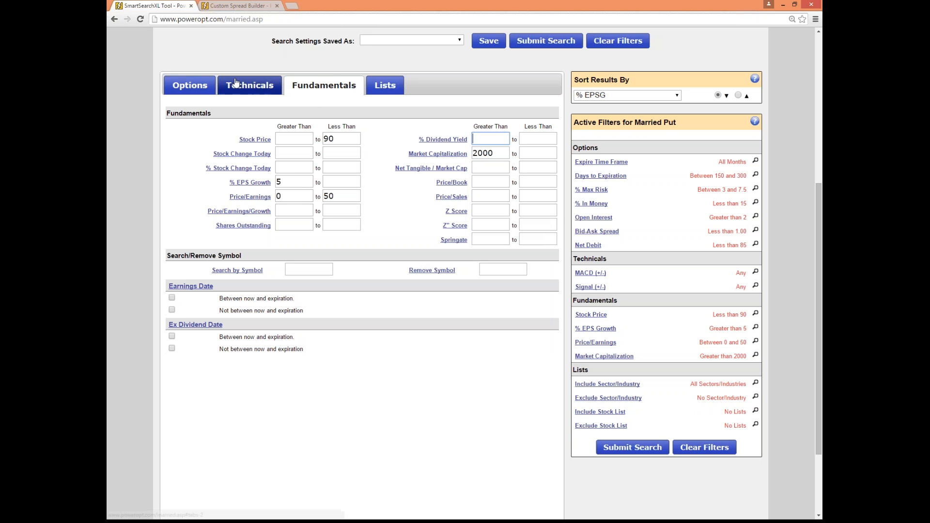
Add technical filters for Average Stock Volume greater than 750 and Historical Volatility greater than .25.
{"action": "left_click", "coordinate": [250, 86]}
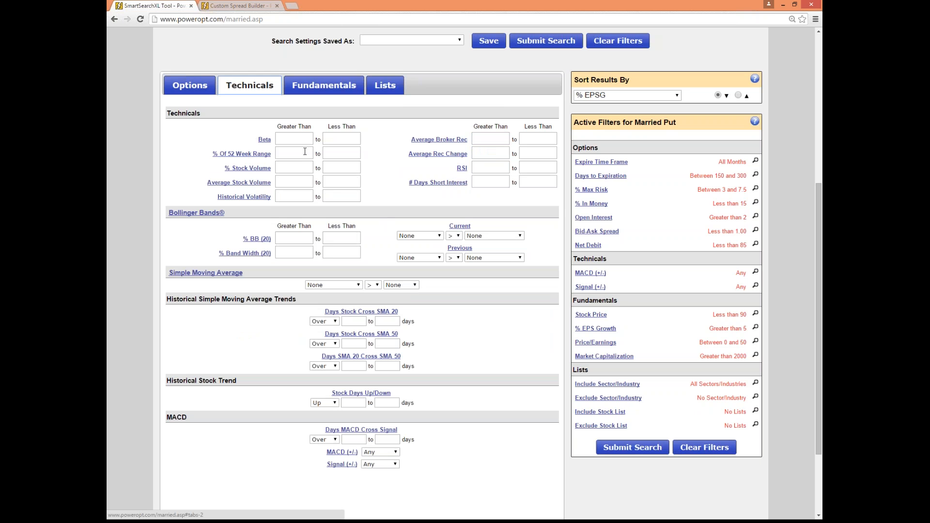
{"action": "left_click", "coordinate": [297, 181]}
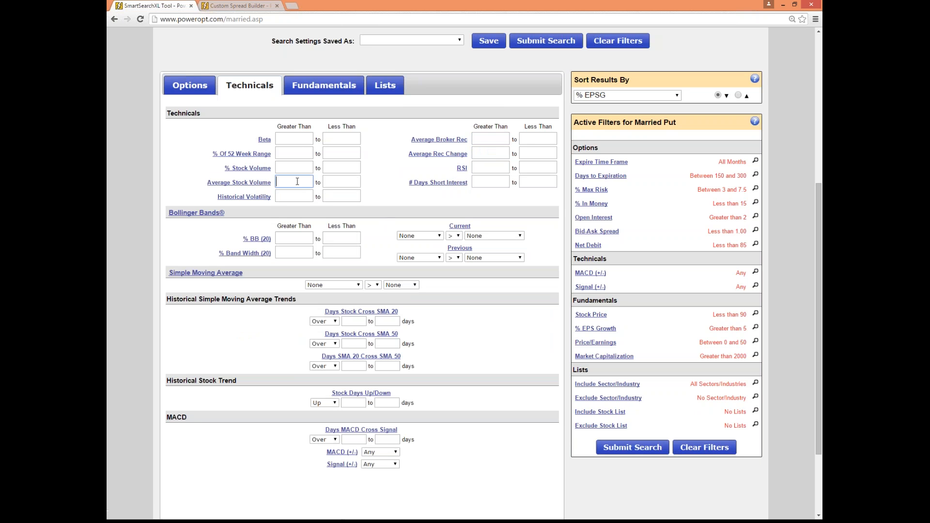
{"action": "type", "text": "750"}
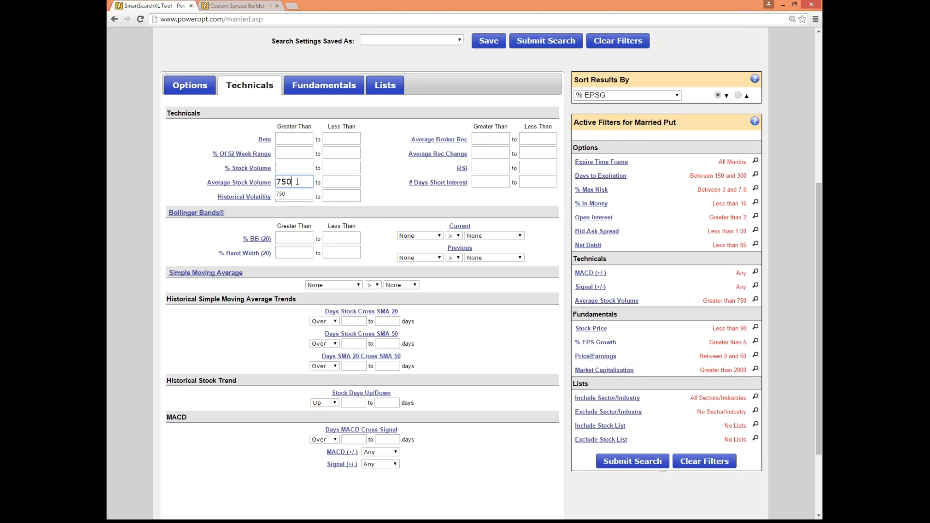
{"action": "left_click", "coordinate": [294, 196]}
{"action": "type", "text": ".25"}
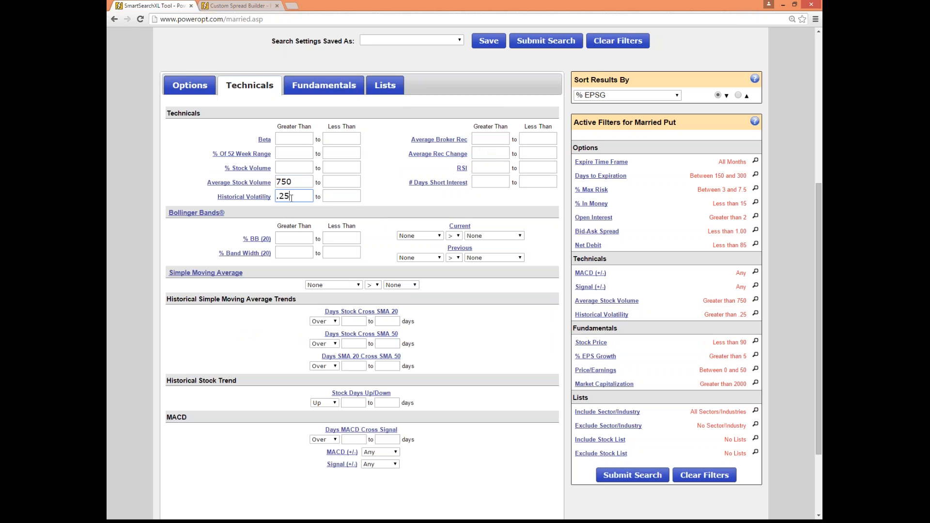
Require Stock Price greater than SMA50 in the Simple Moving Average filter and submit the married put search.
{"action": "left_click", "coordinate": [347, 285]}
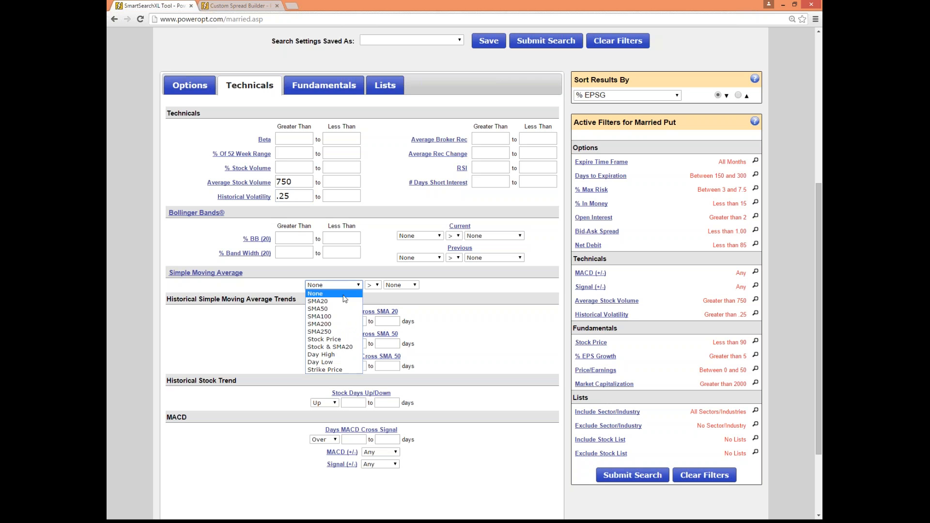
{"action": "left_click", "coordinate": [340, 341]}
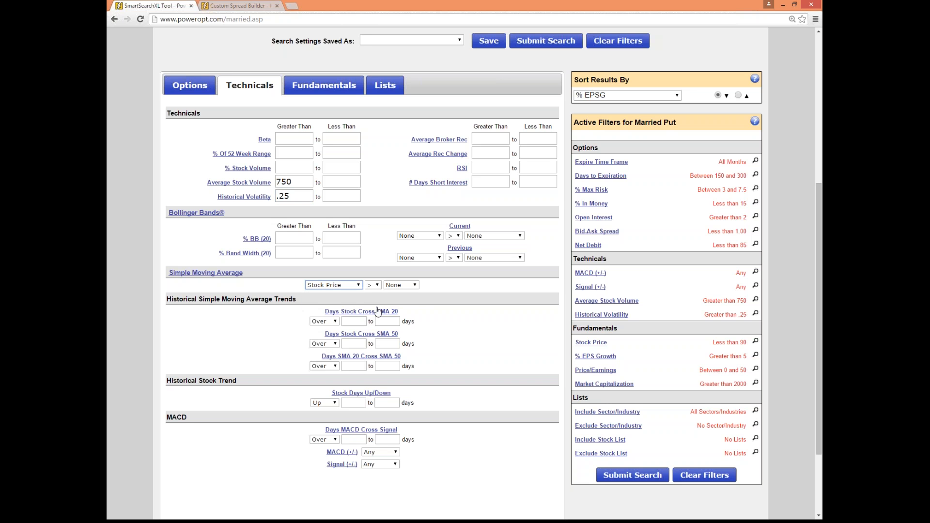
{"action": "left_click", "coordinate": [402, 286]}
{"action": "left_click", "coordinate": [405, 309]}
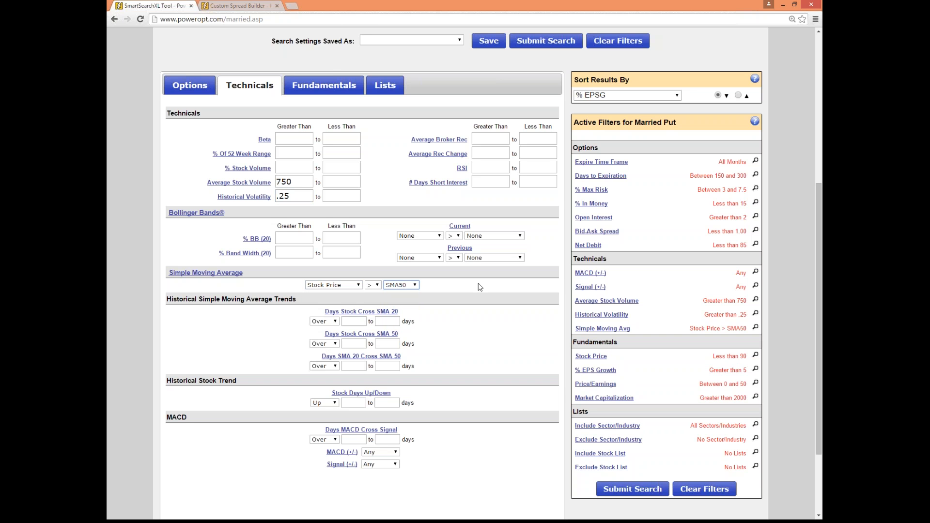
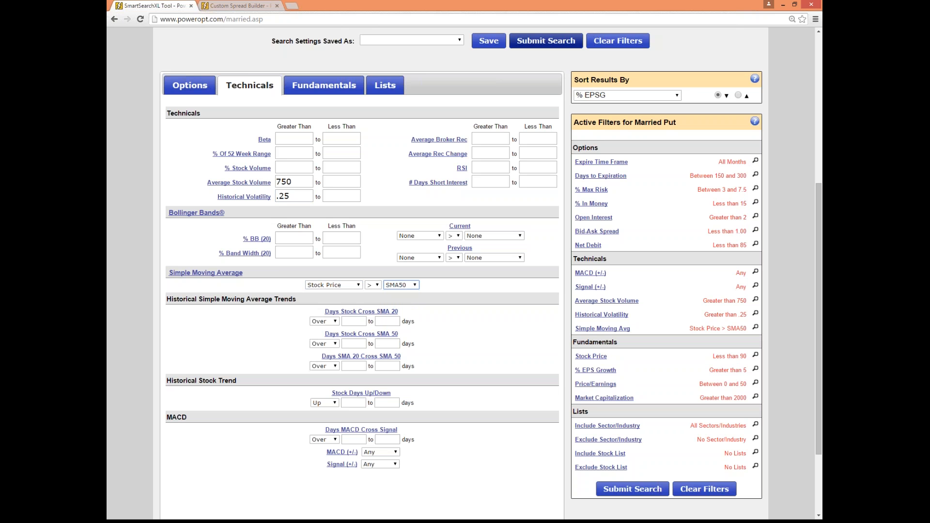
{"action": "left_click", "coordinate": [545, 40]}
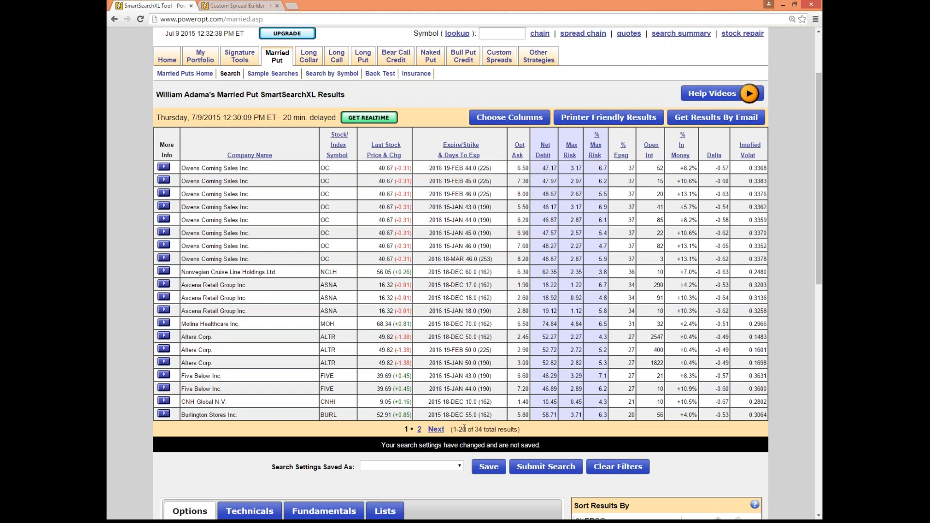
Review the married put search results, including the total number of matches and the option filters below them.
{"action": "left_click_drag", "start_coordinate": [463, 428], "coordinate": [529, 431]}
{"action": "left_click", "coordinate": [530, 431]}
{"action": "scroll", "coordinate": [348, 352], "scroll_direction": "down", "scroll_amount": 2}
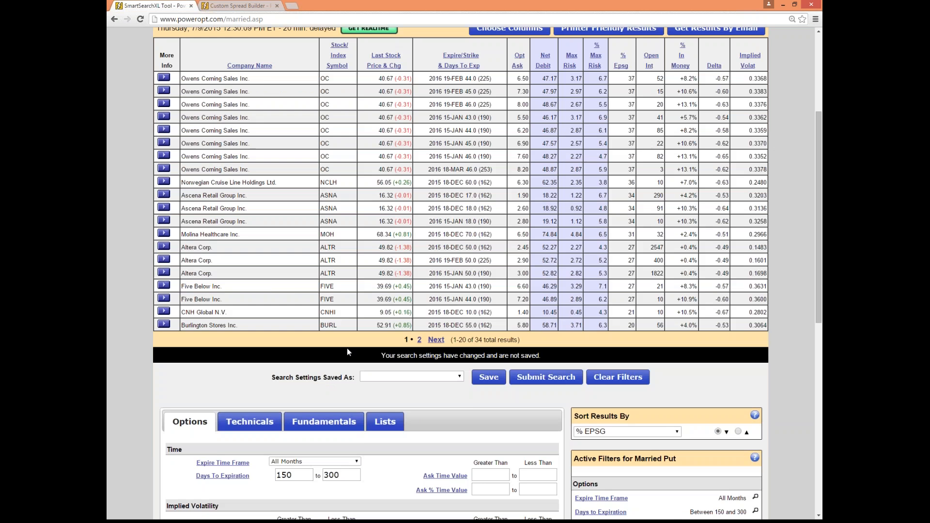
{"action": "scroll", "coordinate": [346, 352], "scroll_direction": "down", "scroll_amount": 2}
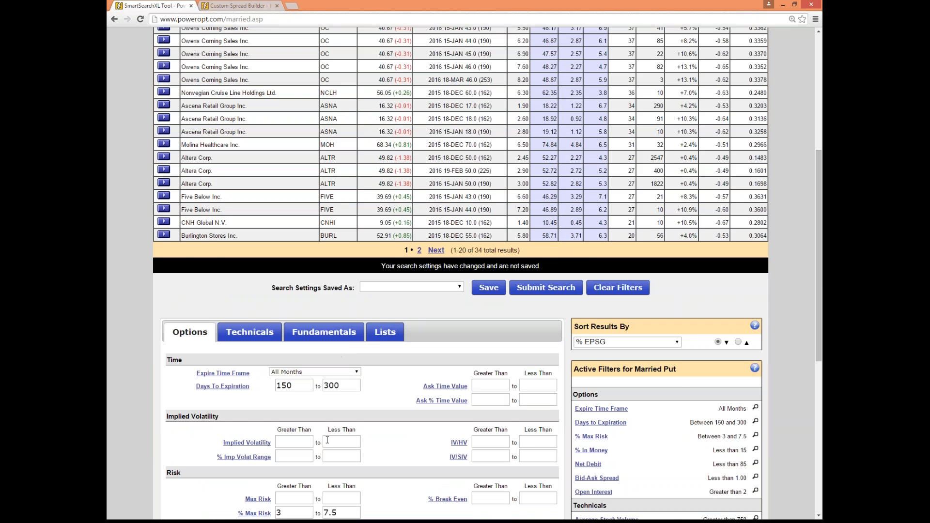
{"action": "scroll", "coordinate": [327, 440], "scroll_direction": "up", "scroll_amount": 1}
{"action": "scroll", "coordinate": [325, 431], "scroll_direction": "up", "scroll_amount": 1}
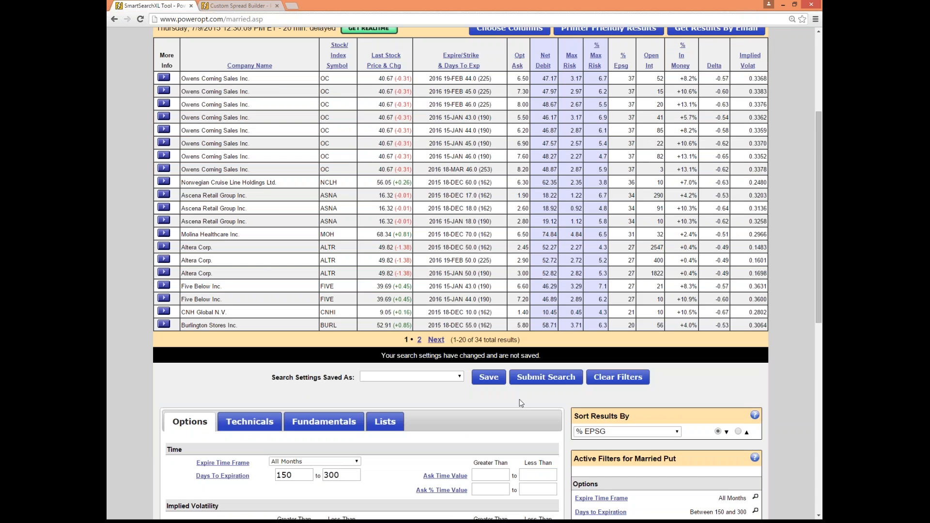
Review the fundamental filters of the married put search, particularly the % EPS Growth minimum.
{"action": "left_click", "coordinate": [324, 421]}
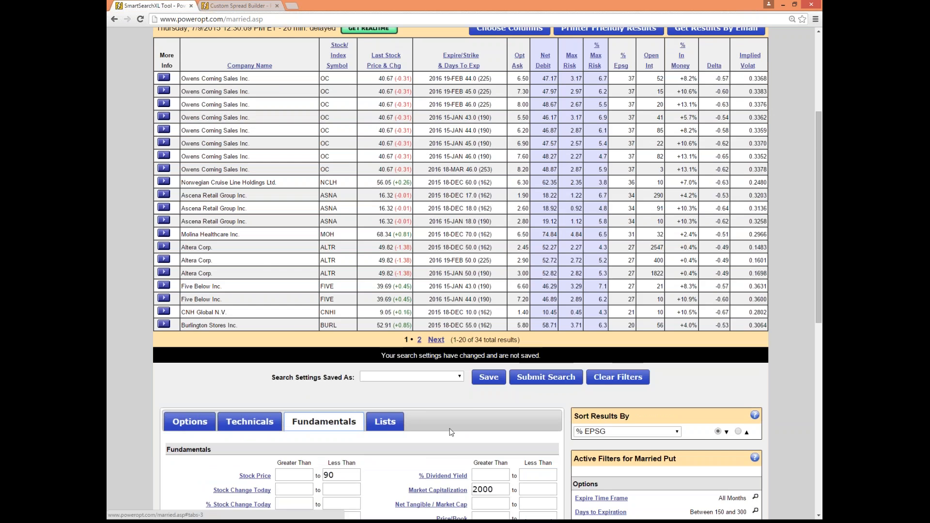
{"action": "scroll", "coordinate": [324, 421], "scroll_direction": "down", "scroll_amount": 3}
{"action": "scroll", "coordinate": [378, 376], "scroll_direction": "down", "scroll_amount": 1}
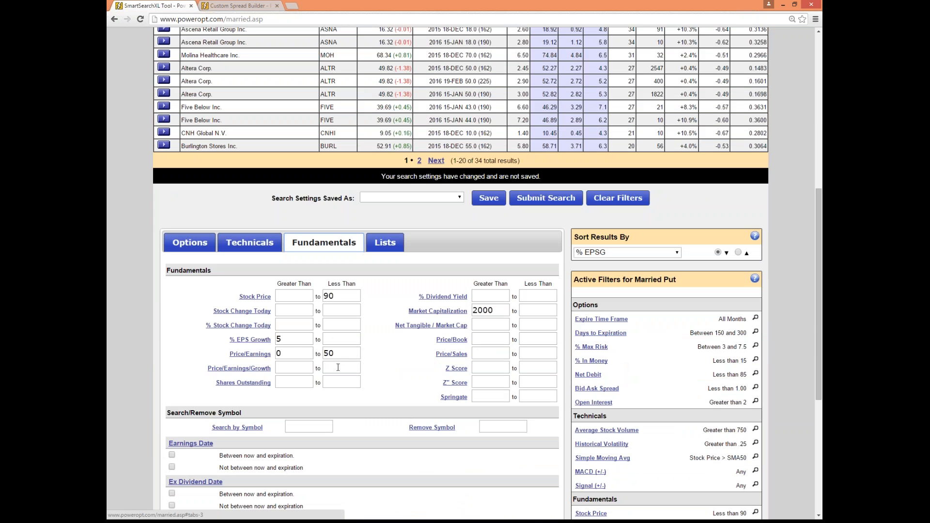
{"action": "double_click", "coordinate": [292, 339]}
{"action": "mouse_move", "coordinate": [262, 345]}
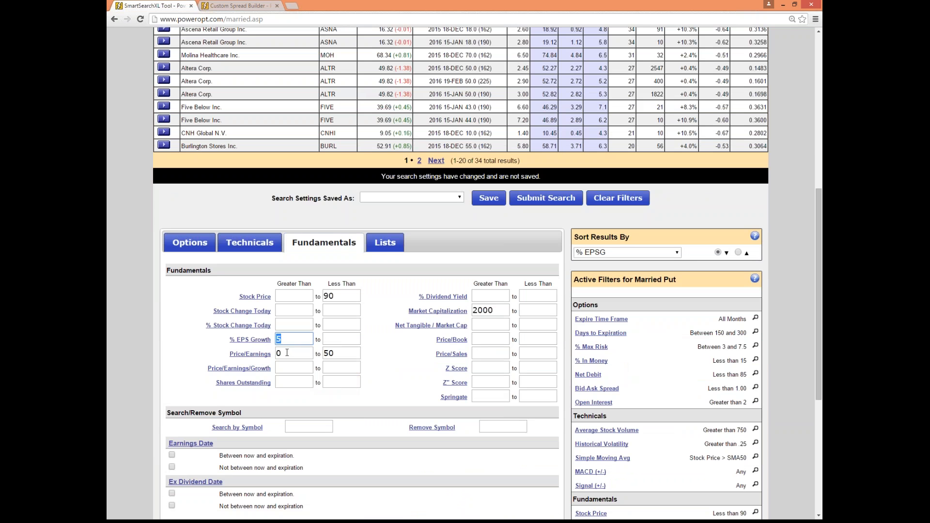
{"action": "left_click", "coordinate": [380, 338]}
Review the technical filters, particularly Average Stock Volume, and return to the married put results.
{"action": "left_click", "coordinate": [265, 244]}
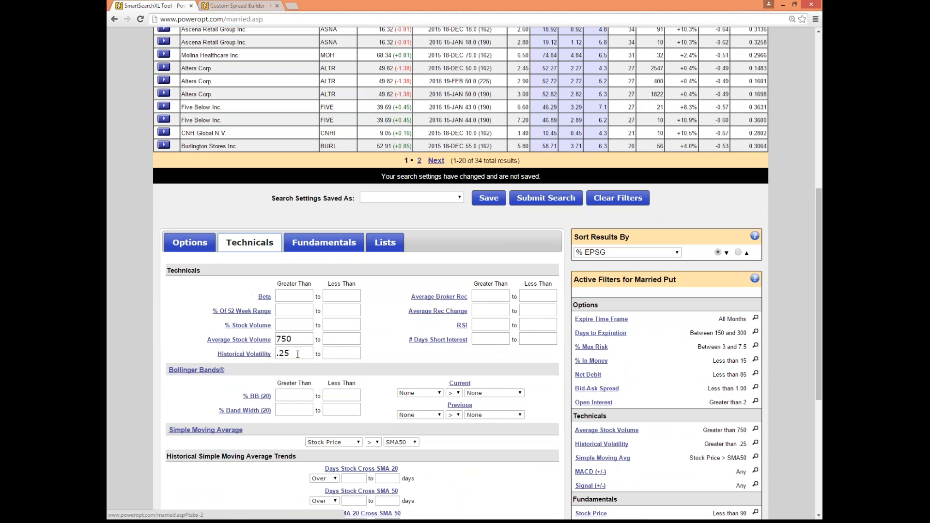
{"action": "double_click", "coordinate": [287, 339]}
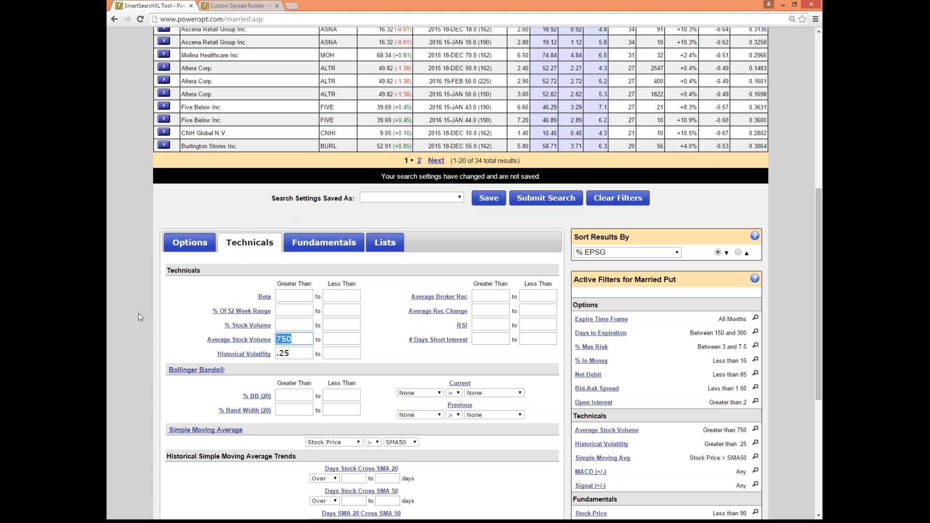
{"action": "scroll", "coordinate": [208, 332], "scroll_direction": "up", "scroll_amount": 2}
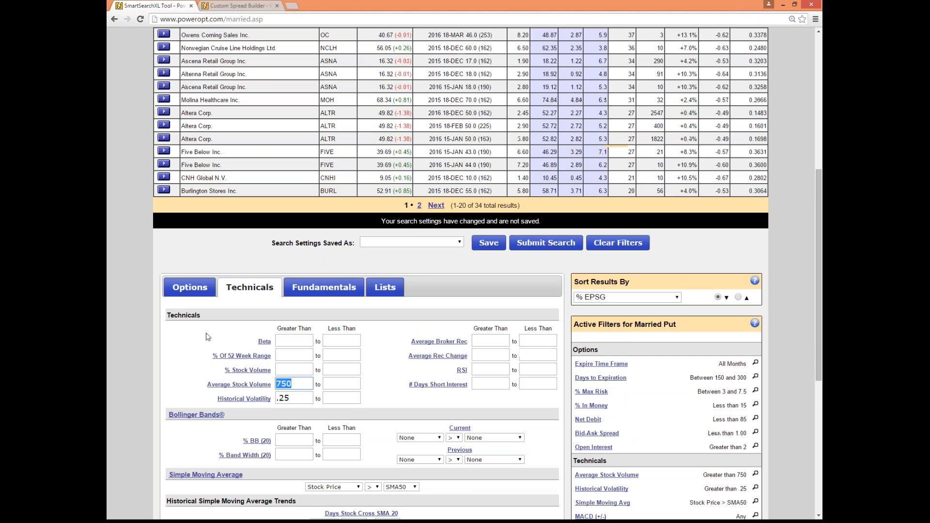
{"action": "scroll", "coordinate": [266, 97], "scroll_direction": "up", "scroll_amount": 2}
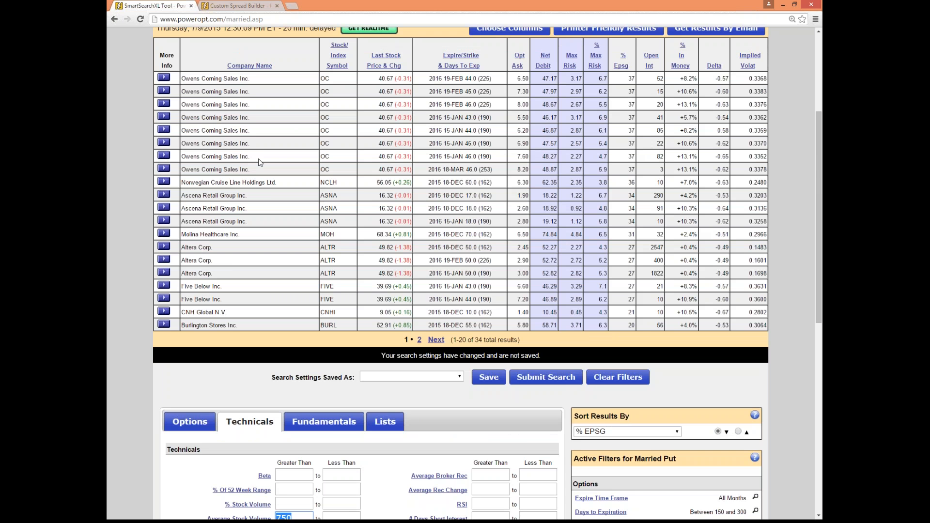
{"action": "left_click", "coordinate": [129, 191]}
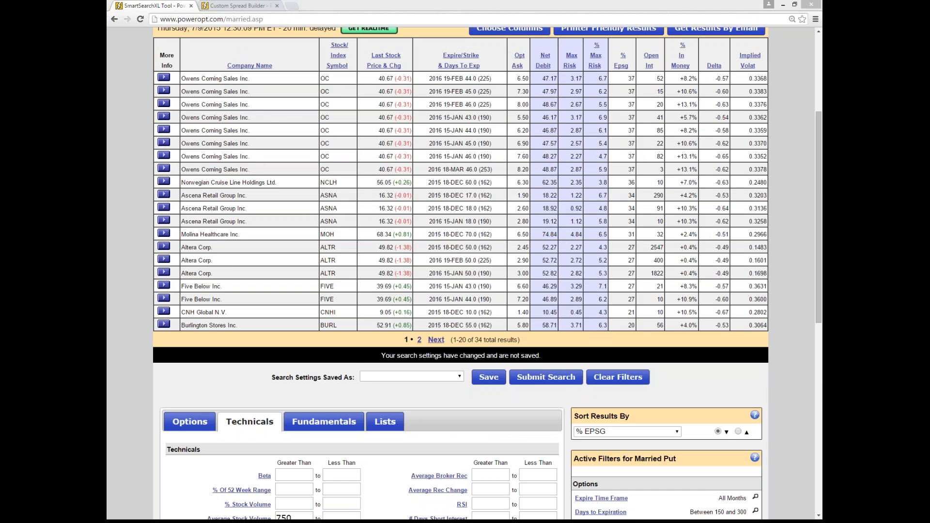
Mark the February and January expirations and % Max Risk values in the Owens Corning rows, and clear the markings.
{"action": "mouse_move", "coordinate": [429, 78]}
{"action": "left_mouse_down"}
{"action": "mouse_move", "coordinate": [490, 79]}
{"action": "mouse_move", "coordinate": [492, 107]}
{"action": "left_mouse_up"}
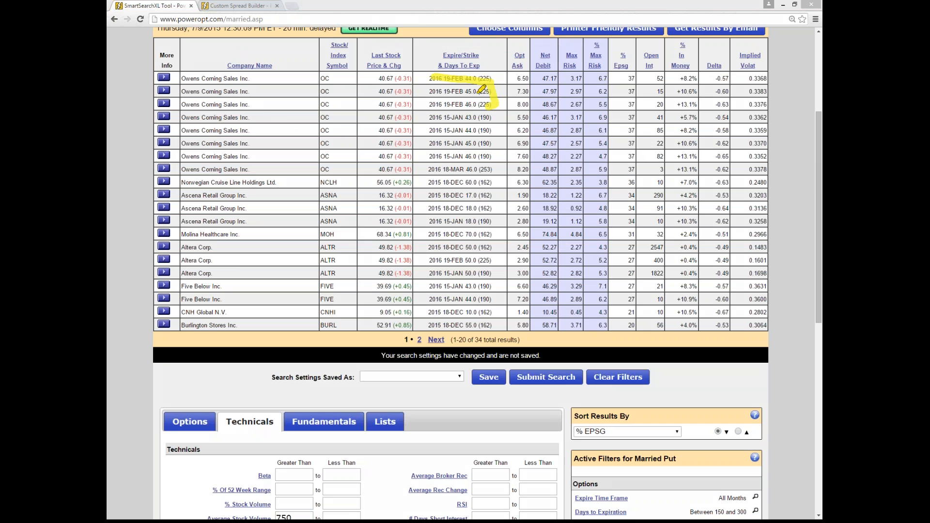
{"action": "mouse_move", "coordinate": [613, 88]}
{"action": "left_mouse_down"}
{"action": "mouse_move", "coordinate": [617, 79]}
{"action": "mouse_move", "coordinate": [593, 71]}
{"action": "mouse_move", "coordinate": [603, 107]}
{"action": "left_mouse_up"}
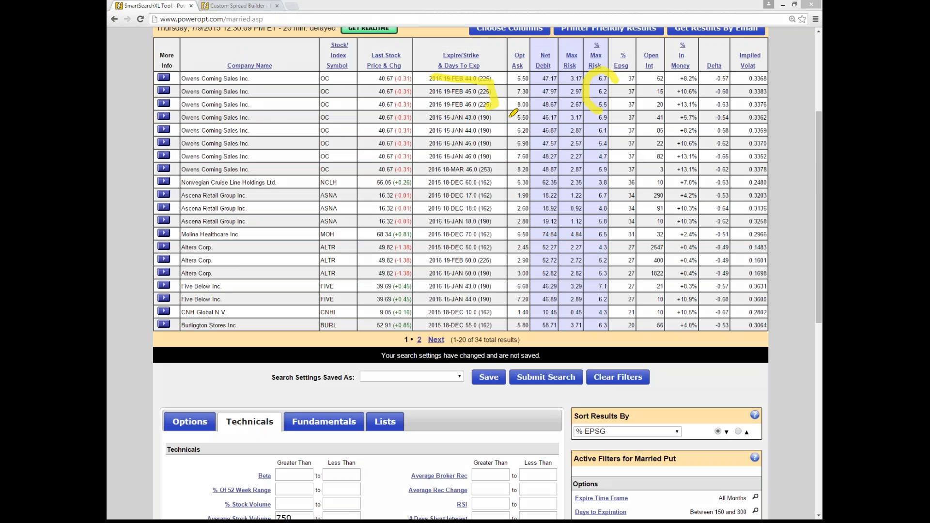
{"action": "left_click", "coordinate": [507, 116]}
{"action": "left_click", "coordinate": [502, 128]}
{"action": "left_click", "coordinate": [498, 143]}
{"action": "left_click", "coordinate": [499, 158]}
{"action": "mouse_move", "coordinate": [608, 108]}
{"action": "left_mouse_down"}
{"action": "mouse_move", "coordinate": [596, 119]}
{"action": "mouse_move", "coordinate": [608, 161]}
{"action": "left_mouse_up"}
{"action": "key", "text": "Escape"}
{"action": "left_click", "coordinate": [138, 348]}
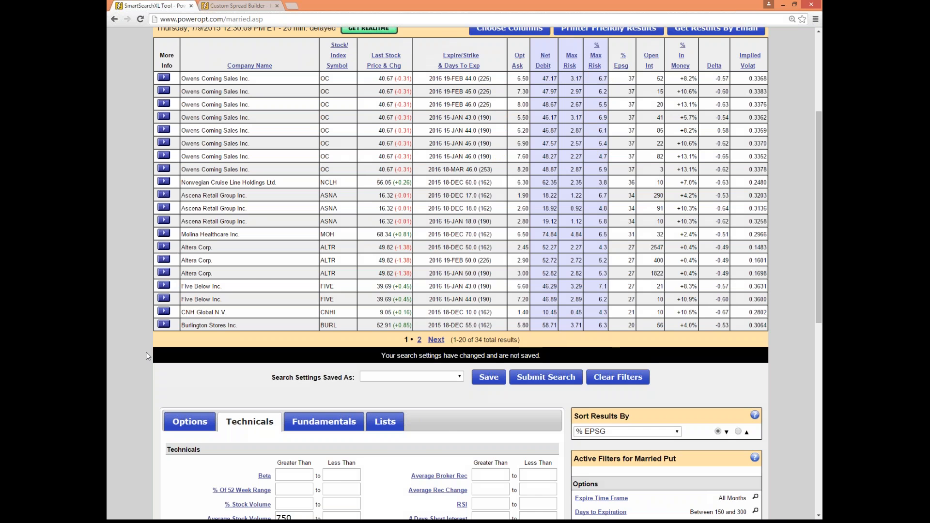
Examine the One result per Security setting among the Price/Strike Price option filters.
{"action": "scroll", "coordinate": [147, 350], "scroll_direction": "down", "scroll_amount": 10}
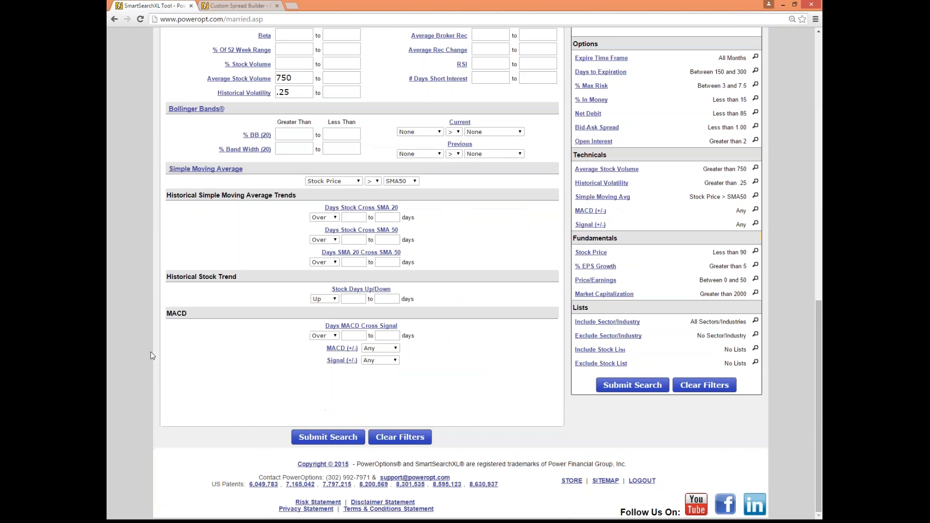
{"action": "scroll", "coordinate": [162, 324], "scroll_direction": "up", "scroll_amount": 10}
{"action": "left_click", "coordinate": [188, 158]}
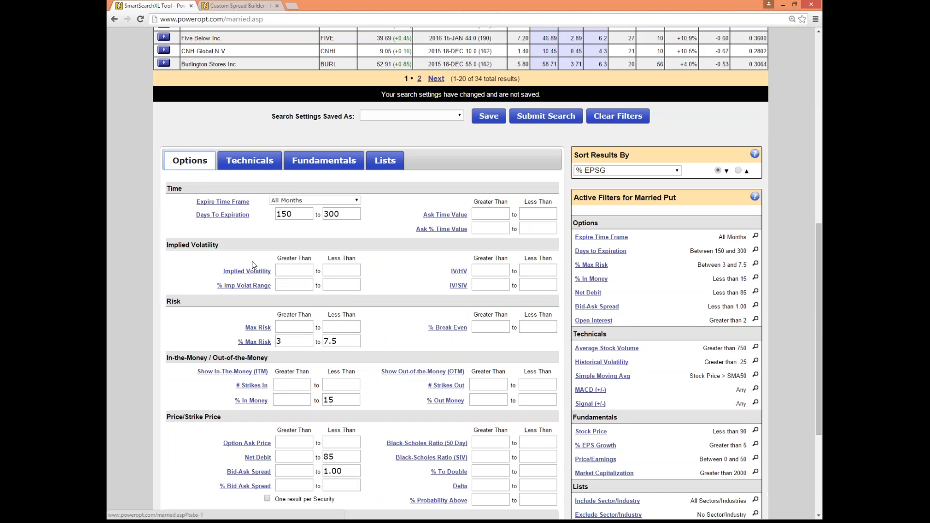
{"action": "scroll", "coordinate": [251, 264], "scroll_direction": "down", "scroll_amount": 1}
{"action": "scroll", "coordinate": [252, 265], "scroll_direction": "down", "scroll_amount": 2}
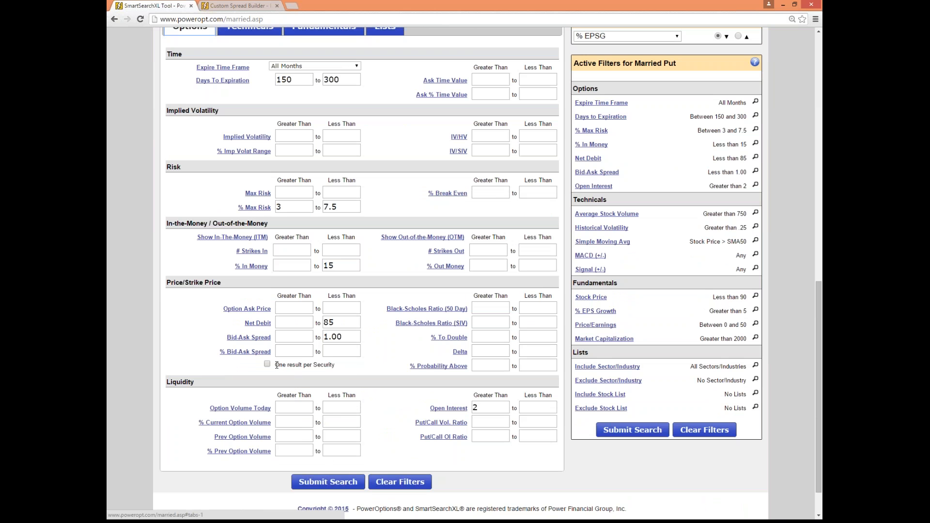
{"action": "left_click_drag", "start_coordinate": [277, 364], "coordinate": [371, 367]}
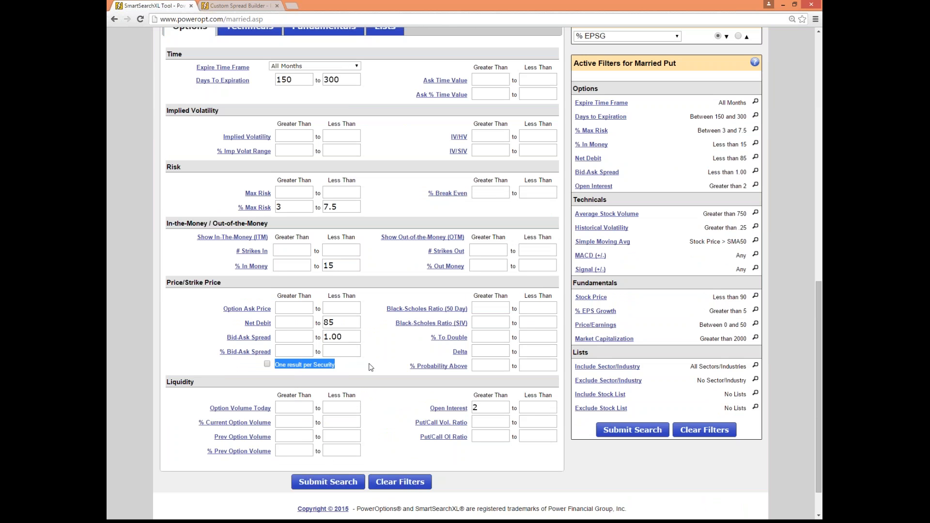
{"action": "left_click", "coordinate": [338, 364]}
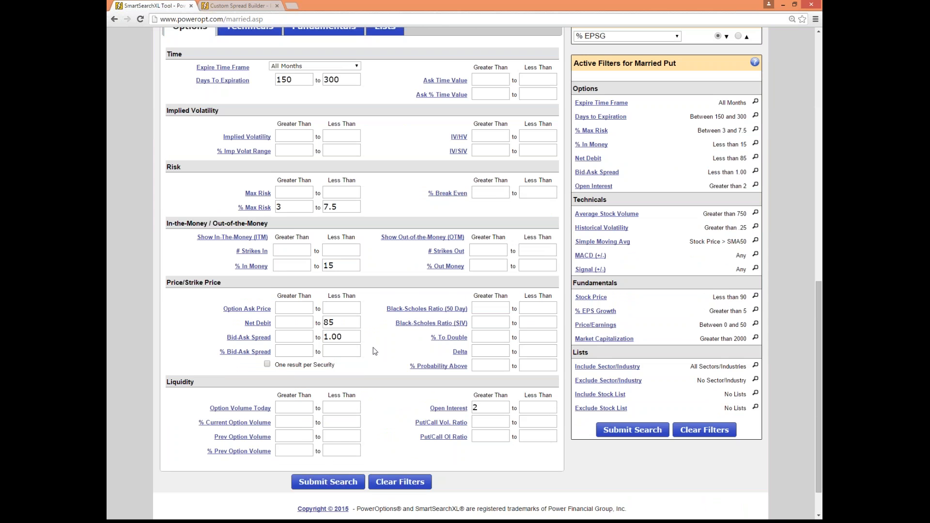
Restrict the married put search to the symbol OC and submit it.
{"action": "scroll", "coordinate": [379, 366], "scroll_direction": "up", "scroll_amount": 9}
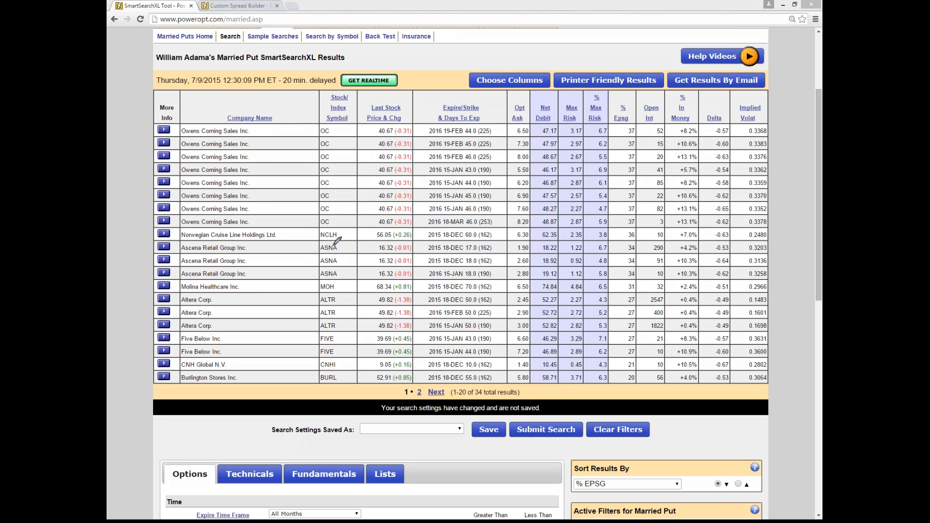
{"action": "left_click_drag", "start_coordinate": [426, 125], "coordinate": [420, 214]}
{"action": "scroll", "coordinate": [323, 455], "scroll_direction": "down", "scroll_amount": 1}
{"action": "scroll", "coordinate": [323, 451], "scroll_direction": "down", "scroll_amount": 3}
{"action": "left_click", "coordinate": [323, 294]}
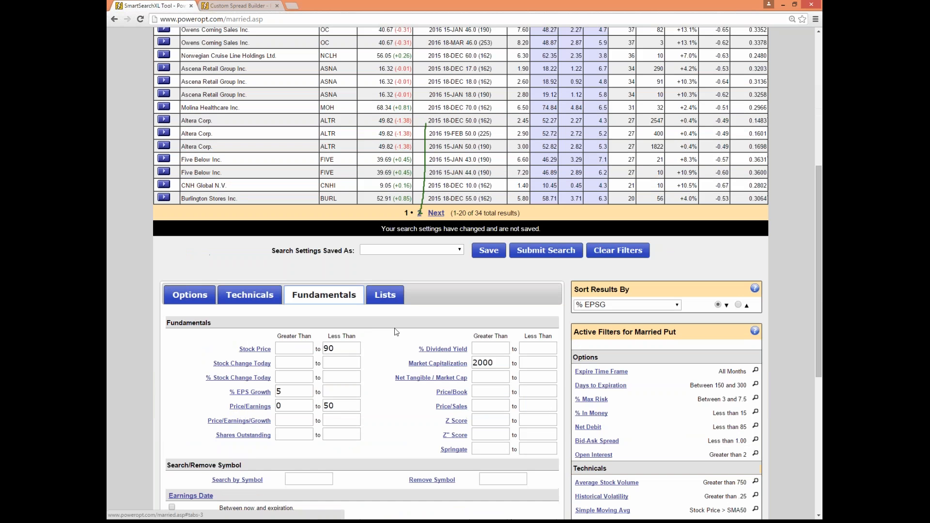
{"action": "scroll", "coordinate": [319, 354], "scroll_direction": "down", "scroll_amount": 3}
{"action": "left_click", "coordinate": [316, 345]}
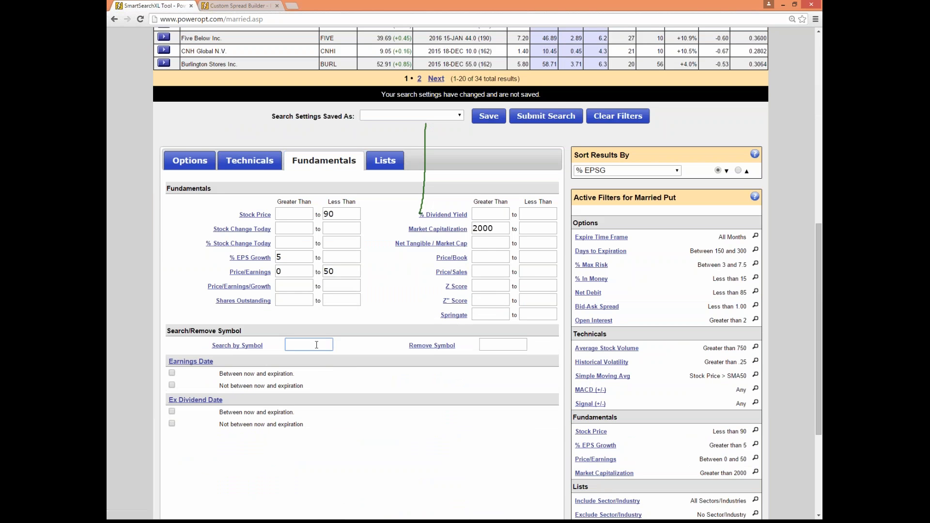
{"action": "type", "text": "OC"}
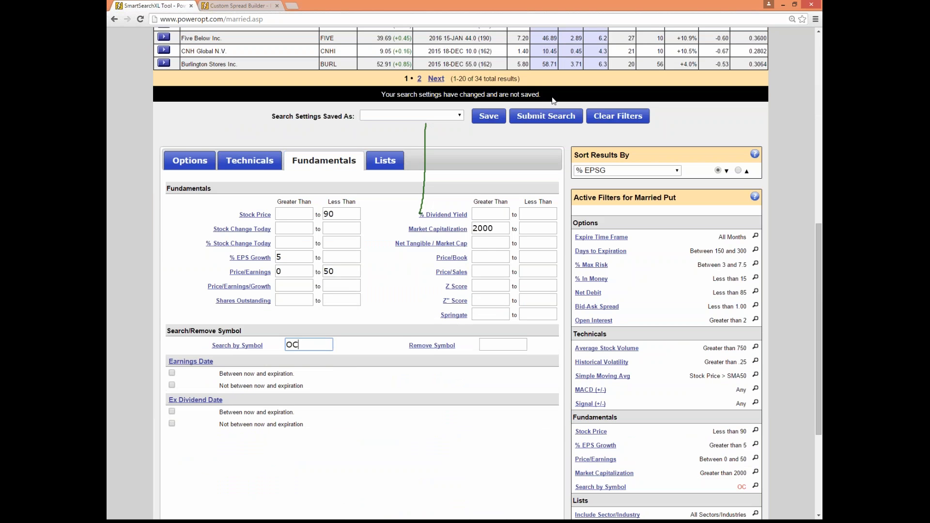
{"action": "left_click", "coordinate": [543, 119]}
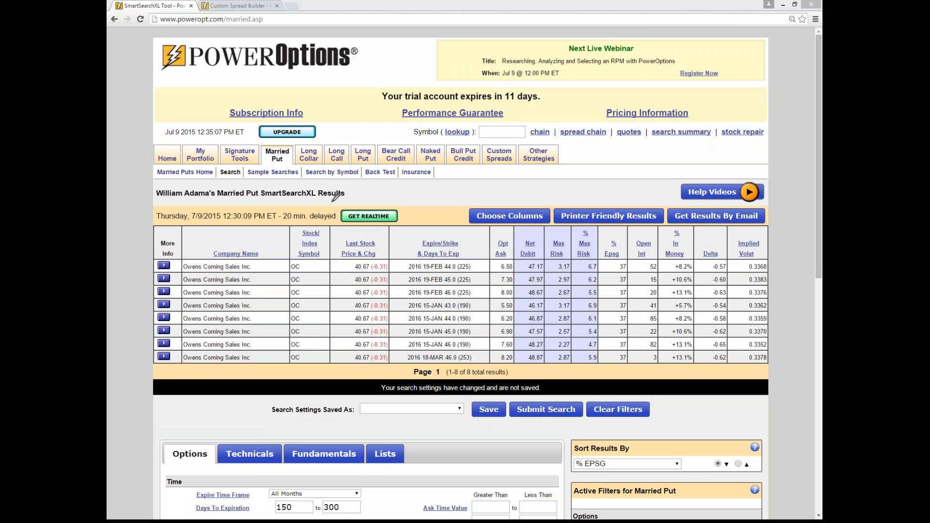
Write the note "1. Farthest" by hand above the OC married put results.
{"action": "mouse_move", "coordinate": [368, 183]}
{"action": "left_mouse_down"}
{"action": "mouse_move", "coordinate": [367, 202]}
{"action": "mouse_move", "coordinate": [386, 201]}
{"action": "mouse_move", "coordinate": [400, 183]}
{"action": "mouse_move", "coordinate": [395, 201]}
{"action": "mouse_move", "coordinate": [417, 195]}
{"action": "mouse_move", "coordinate": [422, 206]}
{"action": "left_mouse_up"}
{"action": "left_click", "coordinate": [374, 199]}
{"action": "mouse_move", "coordinate": [417, 198]}
{"action": "left_mouse_down"}
{"action": "mouse_move", "coordinate": [453, 203]}
{"action": "mouse_move", "coordinate": [445, 210]}
{"action": "mouse_move", "coordinate": [479, 198]}
{"action": "left_mouse_up"}
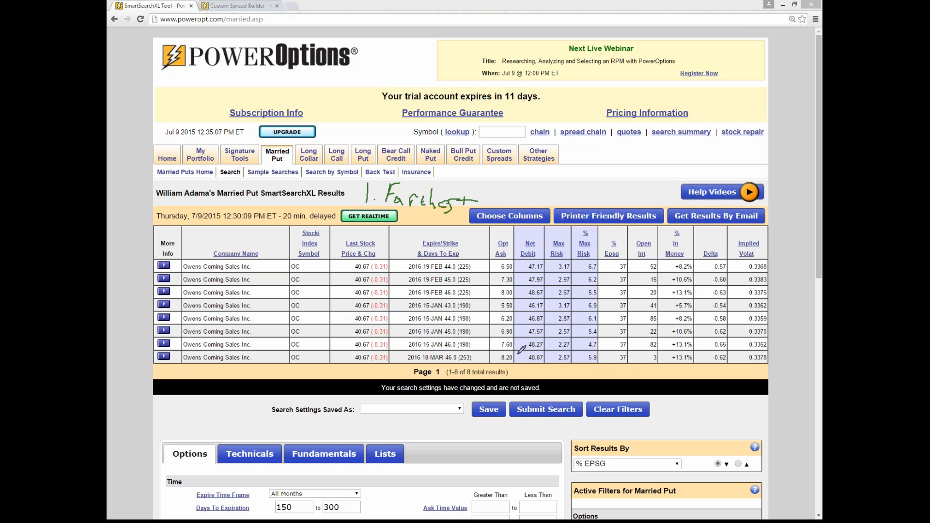
Circle the stock price, expiration, ask and % Max Risk of the March 46 row, and check-mark the 6.7 and 6.1 % Max Risk values.
{"action": "mouse_move", "coordinate": [515, 353]}
{"action": "left_mouse_down"}
{"action": "mouse_move", "coordinate": [495, 360]}
{"action": "mouse_move", "coordinate": [515, 360]}
{"action": "left_mouse_up"}
{"action": "mouse_move", "coordinate": [596, 350]}
{"action": "left_mouse_down"}
{"action": "mouse_move", "coordinate": [592, 360]}
{"action": "mouse_move", "coordinate": [606, 360]}
{"action": "mouse_move", "coordinate": [603, 353]}
{"action": "left_mouse_up"}
{"action": "mouse_move", "coordinate": [475, 352]}
{"action": "left_mouse_down"}
{"action": "mouse_move", "coordinate": [401, 357]}
{"action": "mouse_move", "coordinate": [474, 350]}
{"action": "left_mouse_up"}
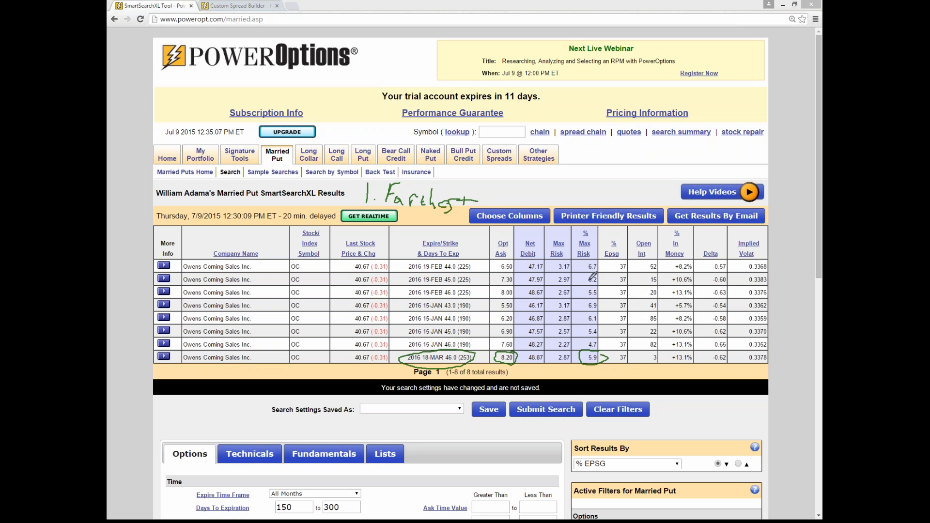
{"action": "left_click_drag", "start_coordinate": [580, 265], "coordinate": [587, 263]}
{"action": "left_click_drag", "start_coordinate": [579, 317], "coordinate": [586, 314]}
{"action": "mouse_move", "coordinate": [346, 351]}
{"action": "left_mouse_down"}
{"action": "mouse_move", "coordinate": [385, 370]}
{"action": "mouse_move", "coordinate": [371, 350]}
{"action": "left_mouse_up"}
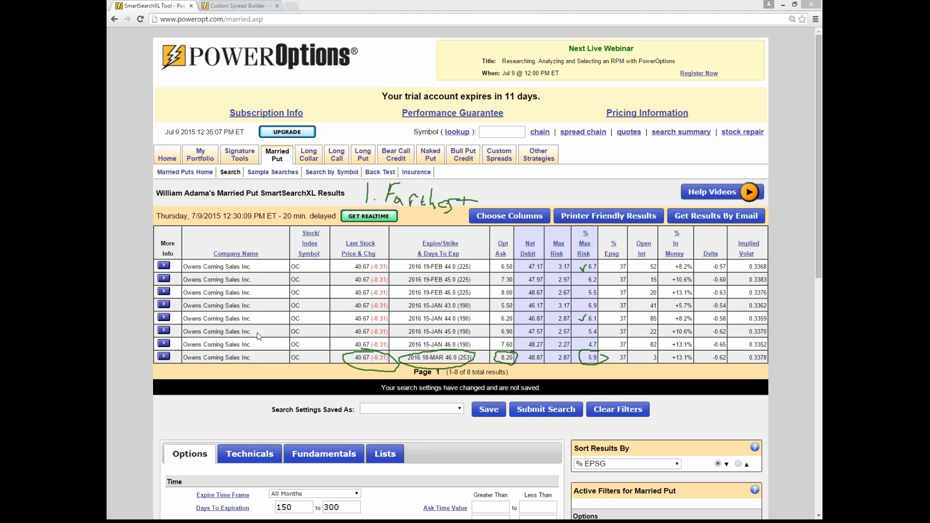
Open the Big Charts stock chart for Owens Corning from the first result and clear the handwritten markings.
{"action": "left_click", "coordinate": [165, 266]}
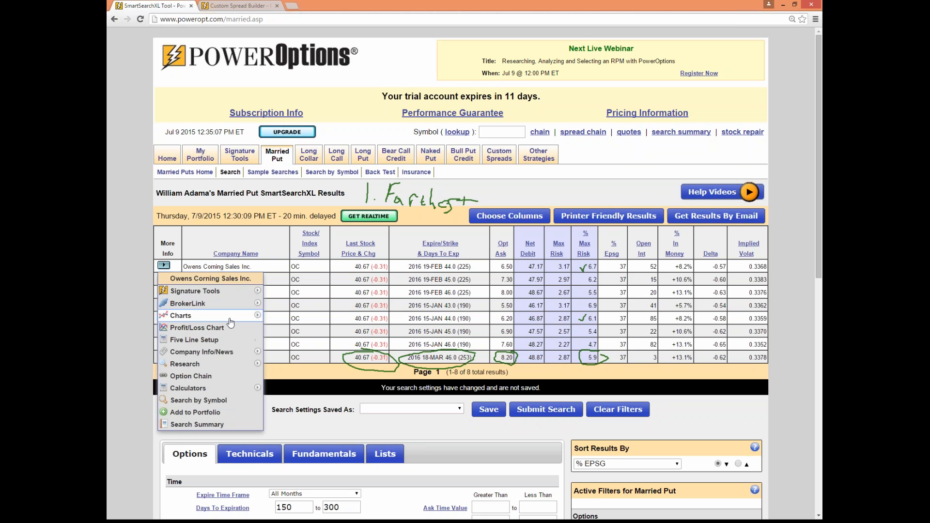
{"action": "mouse_move", "coordinate": [230, 317]}
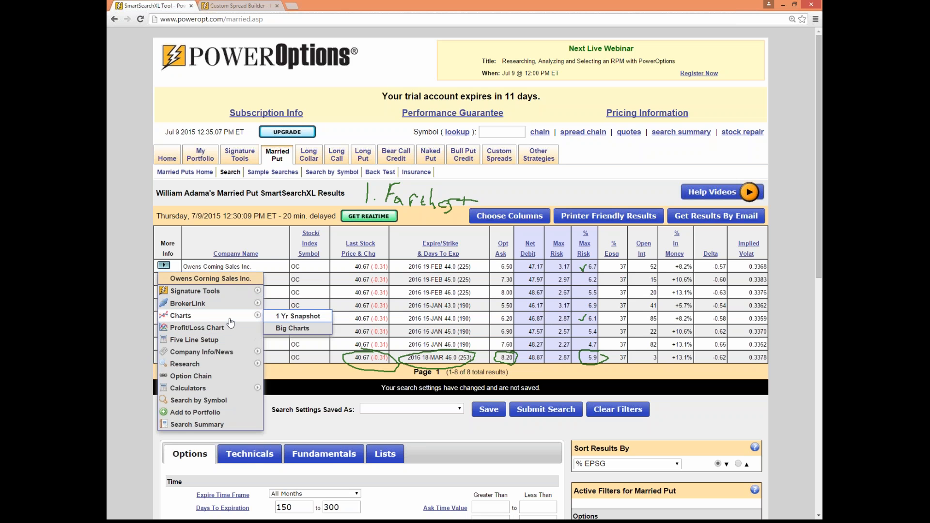
{"action": "left_click", "coordinate": [302, 329]}
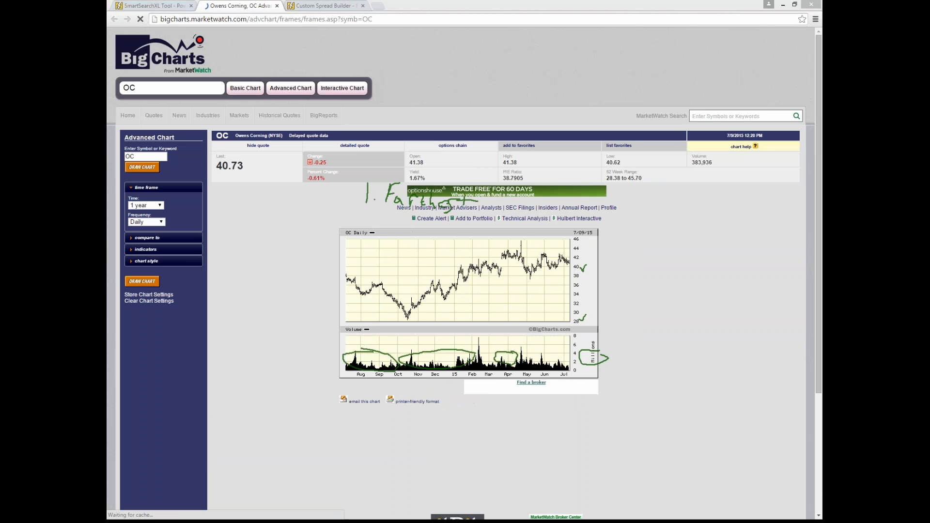
{"action": "key", "text": "Escape"}
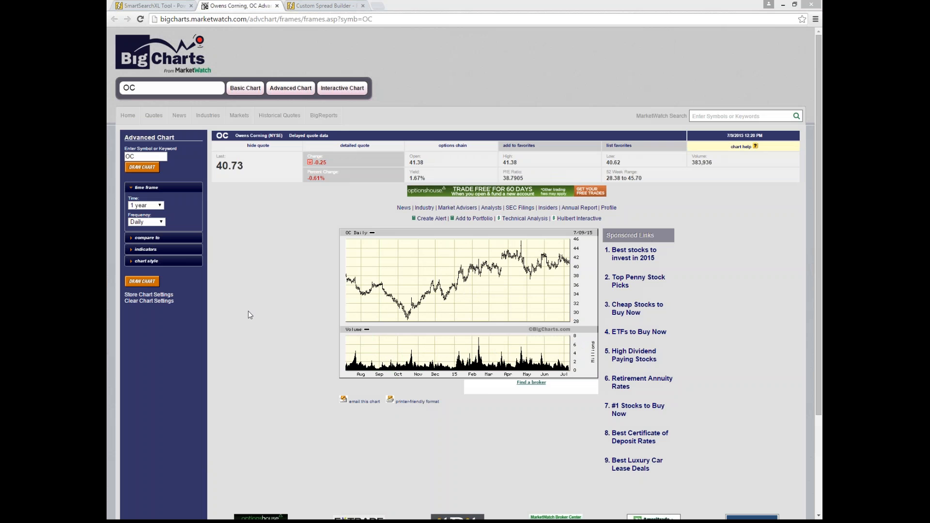
Set the OC chart's time frame to 6 months and its moving average to SMA with period 20.
{"action": "left_click", "coordinate": [159, 206]}
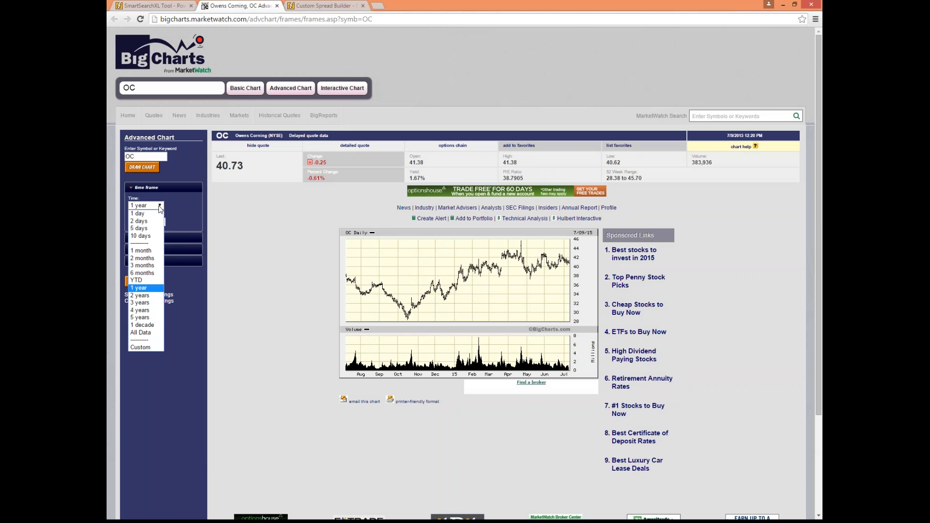
{"action": "left_click", "coordinate": [156, 274]}
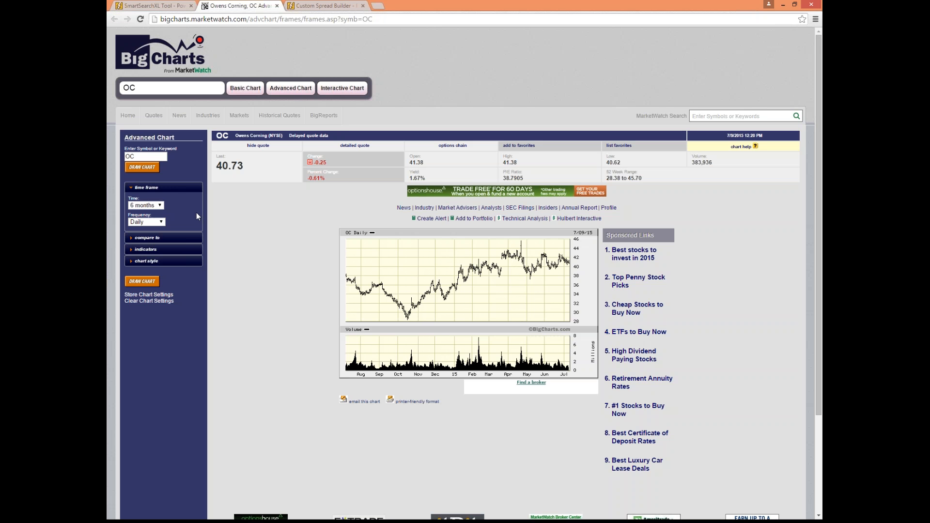
{"action": "left_click", "coordinate": [182, 254]}
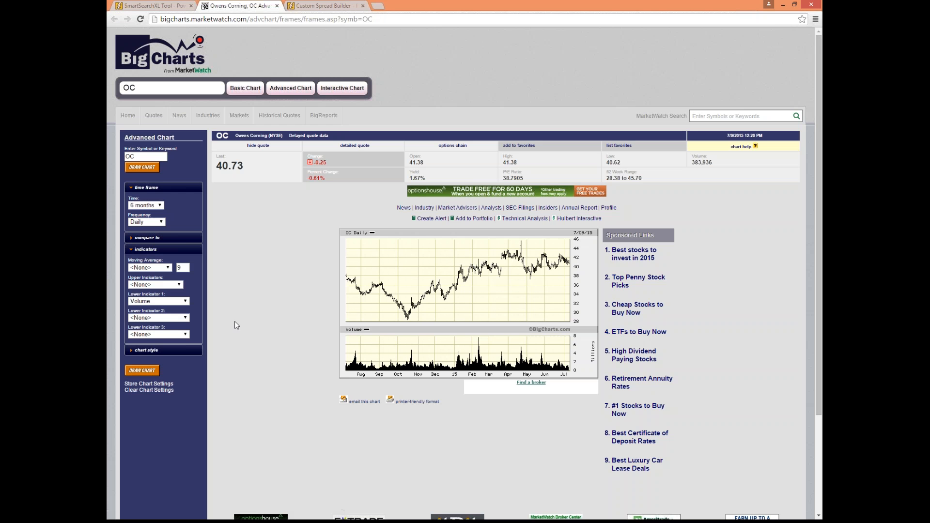
{"action": "left_click", "coordinate": [169, 270]}
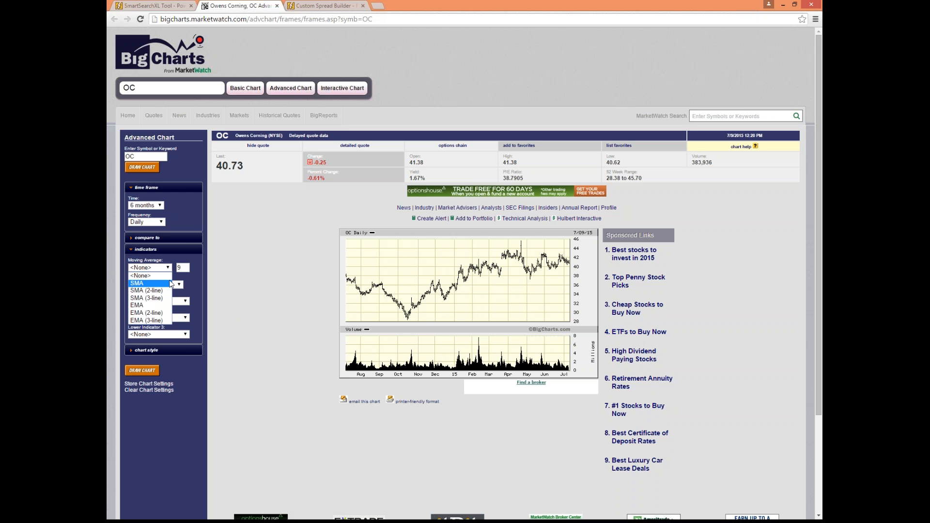
{"action": "left_click", "coordinate": [145, 279]}
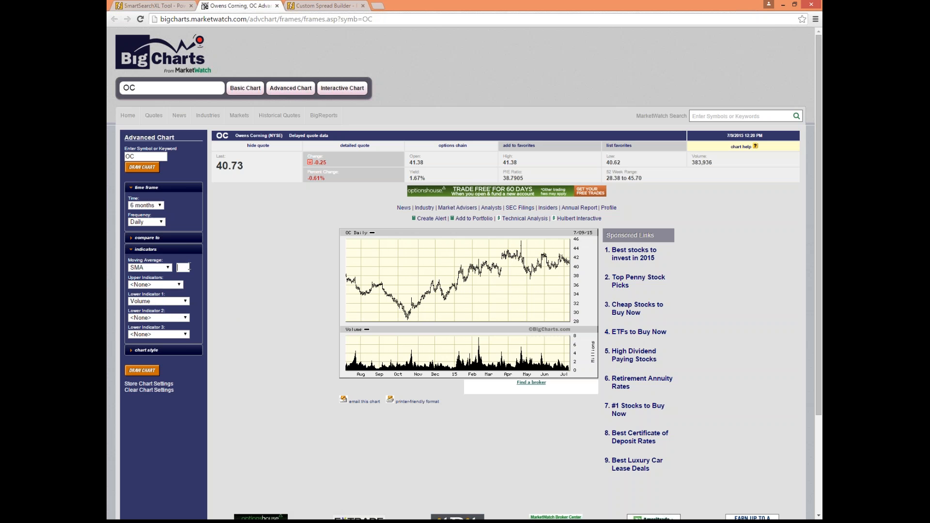
{"action": "left_click", "coordinate": [189, 267]}
{"action": "type", "text": "20"}
Add Bollinger Bands as upper indicator and MACD, RSI and Volume as lower indicators 1 to 3, and redraw the OC chart.
{"action": "left_click", "coordinate": [178, 284]}
{"action": "left_click", "coordinate": [173, 309]}
{"action": "left_click", "coordinate": [175, 301]}
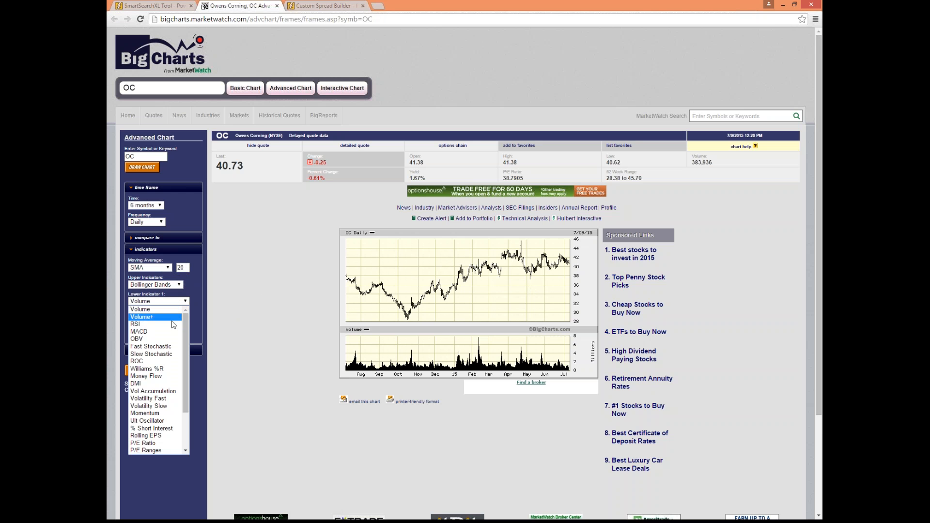
{"action": "left_click", "coordinate": [170, 332]}
{"action": "left_click", "coordinate": [167, 317]}
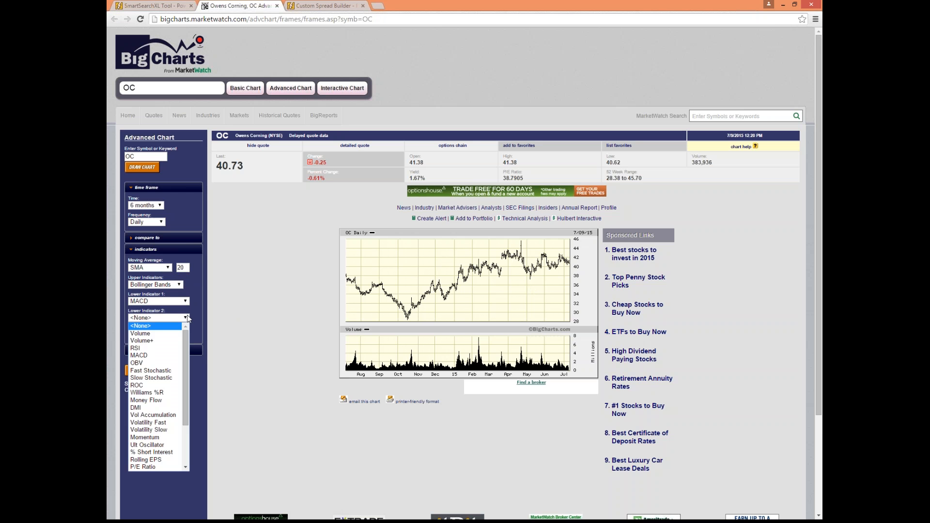
{"action": "left_click", "coordinate": [166, 349]}
{"action": "left_click", "coordinate": [170, 335]}
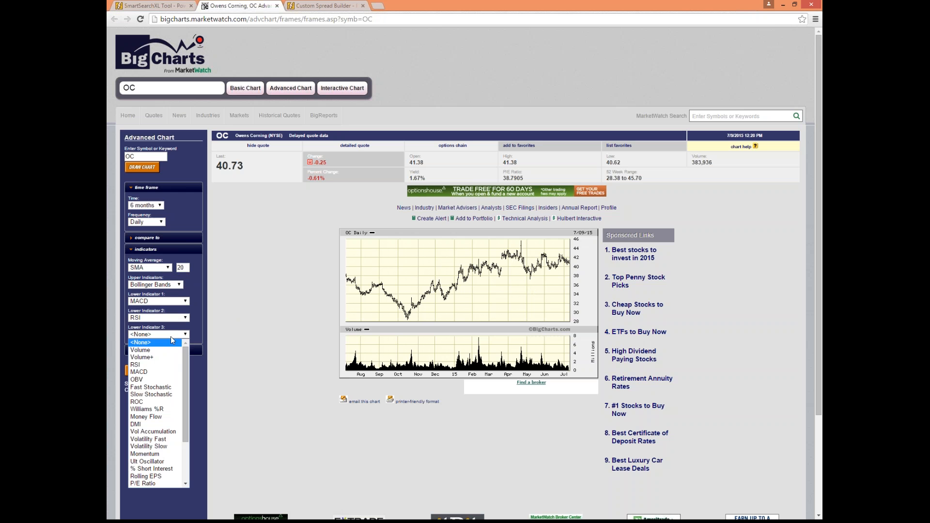
{"action": "left_click", "coordinate": [169, 350]}
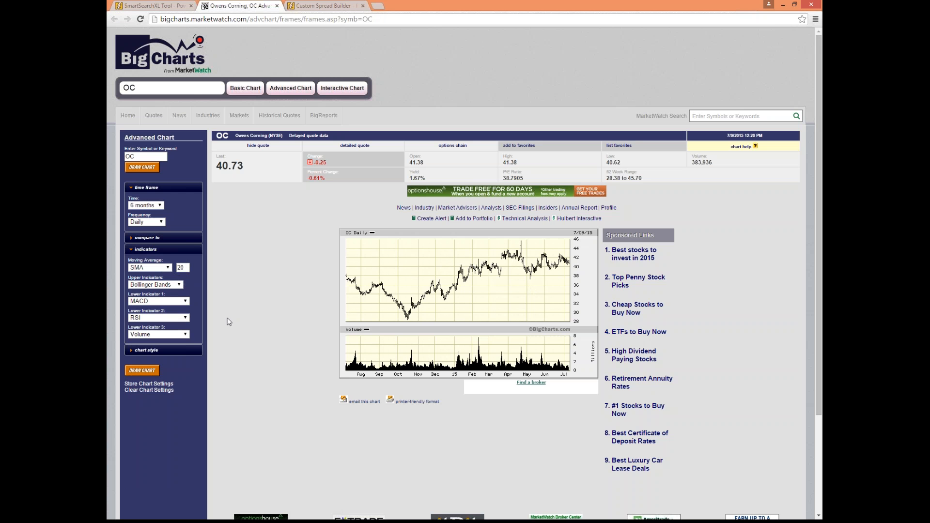
{"action": "left_click", "coordinate": [183, 334]}
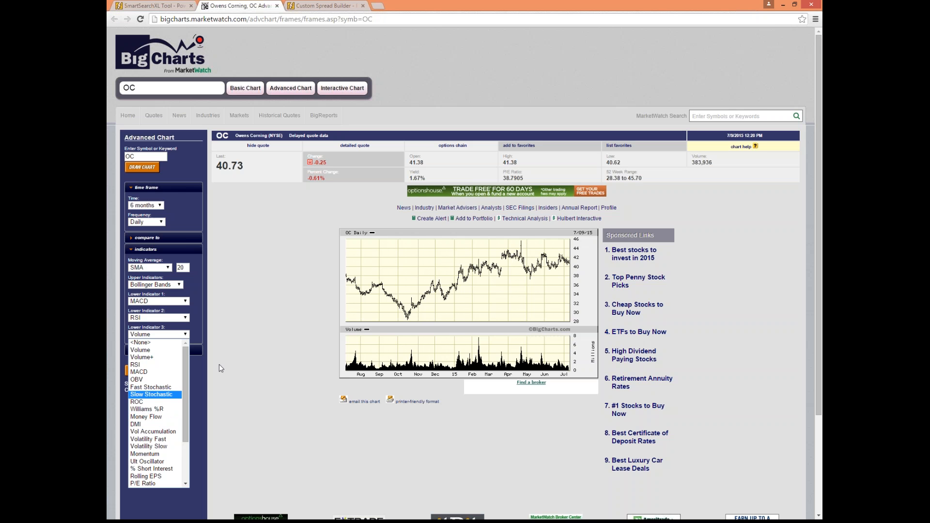
{"action": "left_click", "coordinate": [233, 360]}
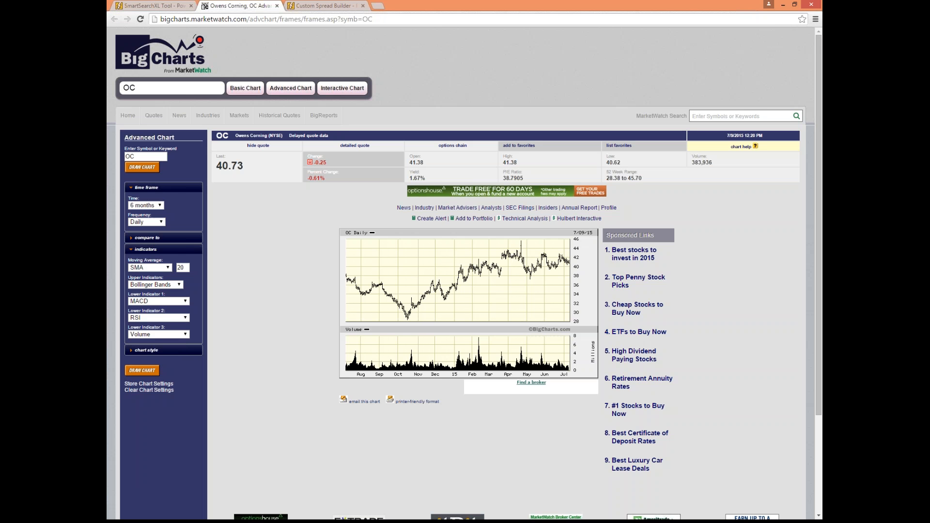
{"action": "left_click", "coordinate": [142, 370]}
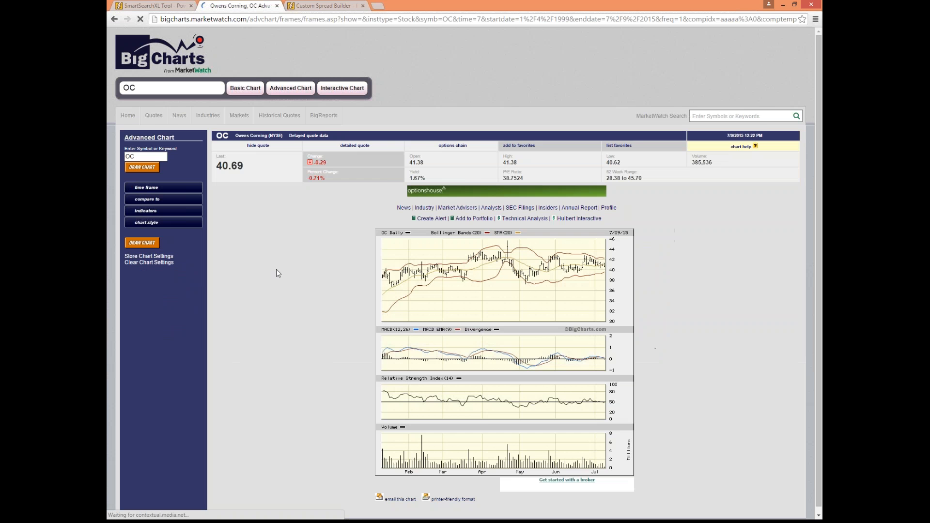
{"action": "scroll", "coordinate": [276, 270], "scroll_direction": "down", "scroll_amount": 2}
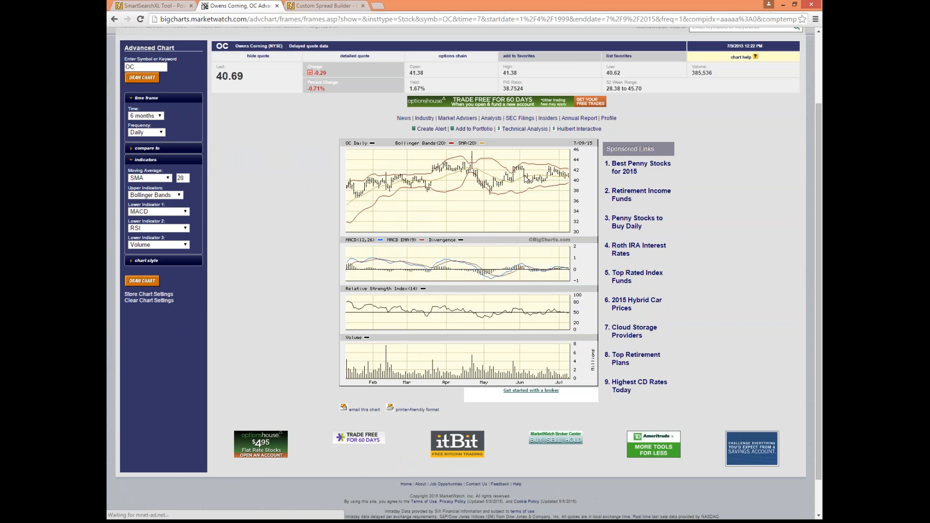
Redraw the OC chart with a 3-month time frame and again with a 1-month time frame.
{"action": "left_click", "coordinate": [160, 116]}
{"action": "left_click", "coordinate": [145, 177]}
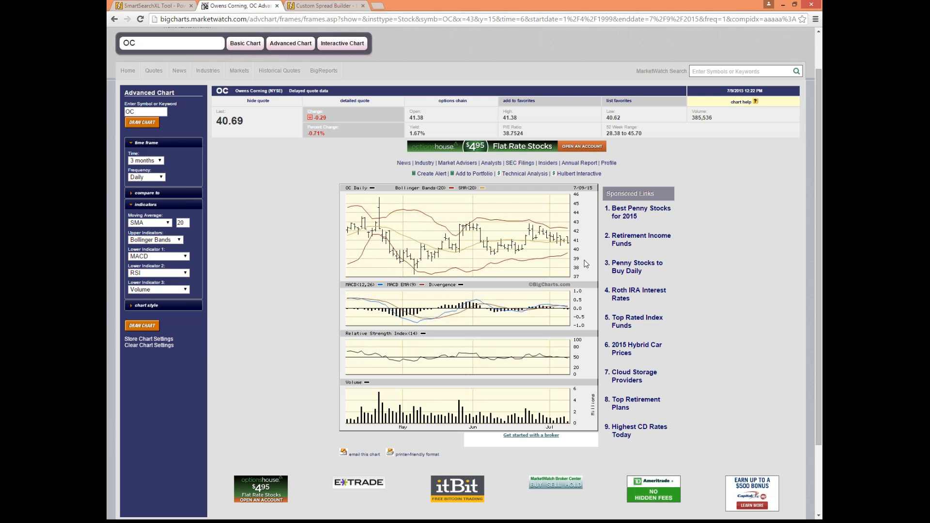
{"action": "left_click", "coordinate": [161, 160]}
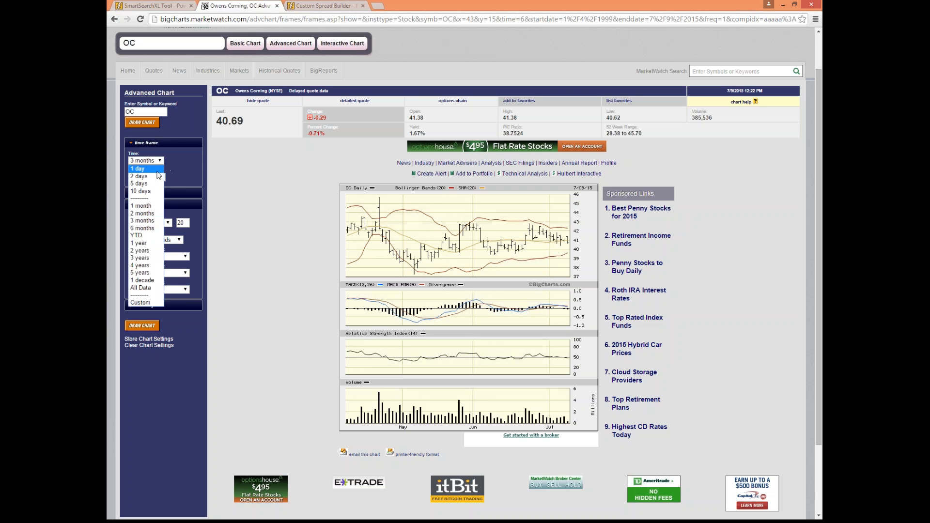
{"action": "left_click", "coordinate": [149, 207]}
{"action": "left_click", "coordinate": [148, 124]}
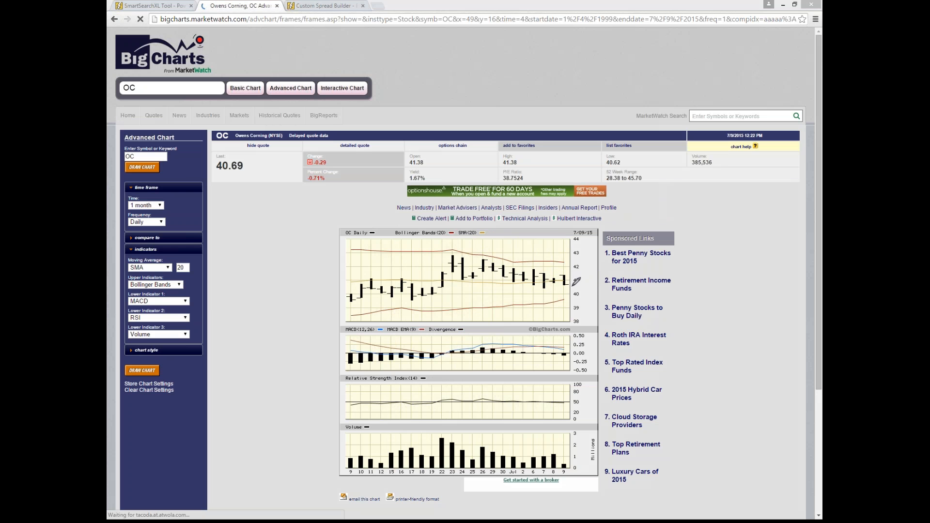
Mark up the OC chart by hand: circle the latest MACD and RSI values and draw lines along the declining price and volume.
{"action": "mouse_move", "coordinate": [565, 344]}
{"action": "left_mouse_down"}
{"action": "mouse_move", "coordinate": [544, 335]}
{"action": "mouse_move", "coordinate": [517, 347]}
{"action": "mouse_move", "coordinate": [550, 362]}
{"action": "mouse_move", "coordinate": [572, 340]}
{"action": "mouse_move", "coordinate": [542, 346]}
{"action": "left_mouse_up"}
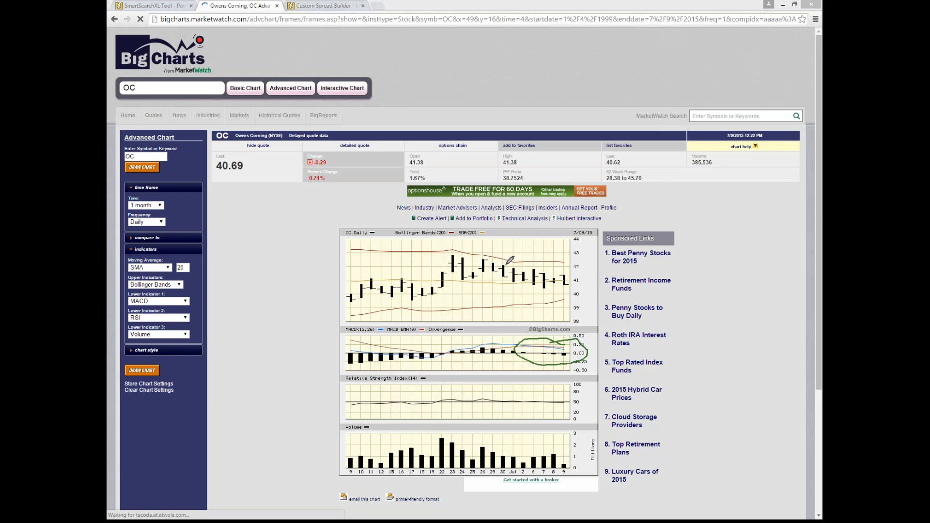
{"action": "left_click_drag", "start_coordinate": [480, 260], "coordinate": [573, 292]}
{"action": "mouse_move", "coordinate": [567, 395]}
{"action": "left_mouse_down"}
{"action": "mouse_move", "coordinate": [555, 405]}
{"action": "mouse_move", "coordinate": [561, 411]}
{"action": "mouse_move", "coordinate": [574, 403]}
{"action": "mouse_move", "coordinate": [561, 395]}
{"action": "mouse_move", "coordinate": [592, 392]}
{"action": "mouse_move", "coordinate": [592, 412]}
{"action": "left_mouse_up"}
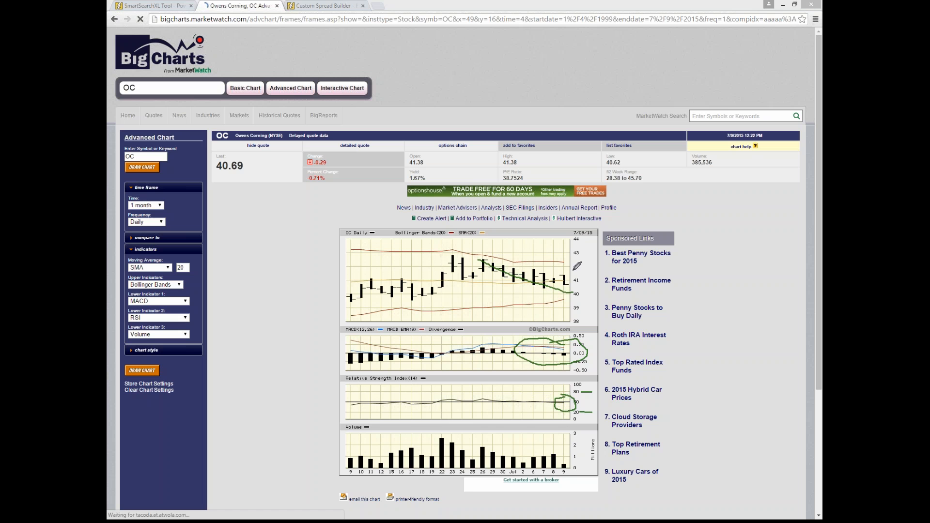
{"action": "left_click", "coordinate": [559, 463]}
{"action": "left_click_drag", "start_coordinate": [565, 458], "coordinate": [575, 466]}
{"action": "left_click_drag", "start_coordinate": [485, 445], "coordinate": [563, 468]}
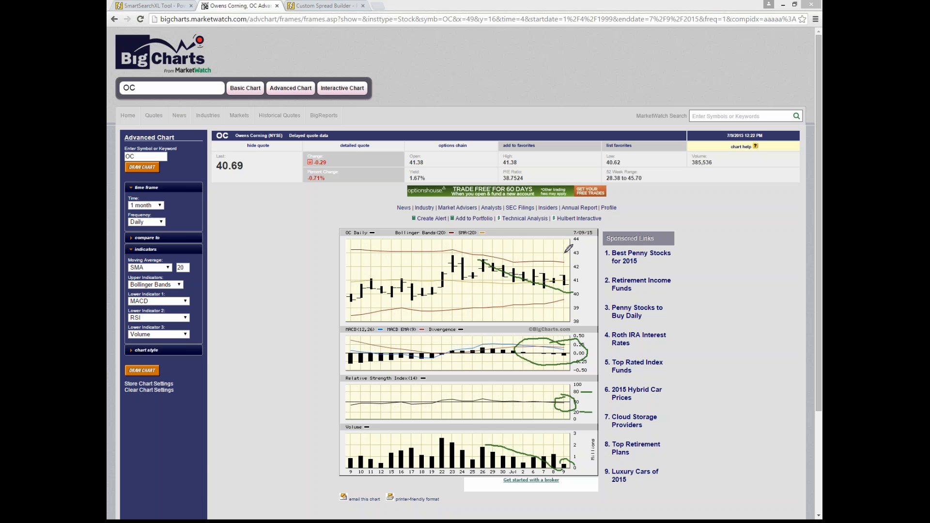
{"action": "left_click_drag", "start_coordinate": [564, 256], "coordinate": [578, 247]}
Return to the OC married put results, clear the handwritten marks and compare % Max Risk of the January 43, February 44 and January 44 puts.
{"action": "left_click", "coordinate": [172, 6]}
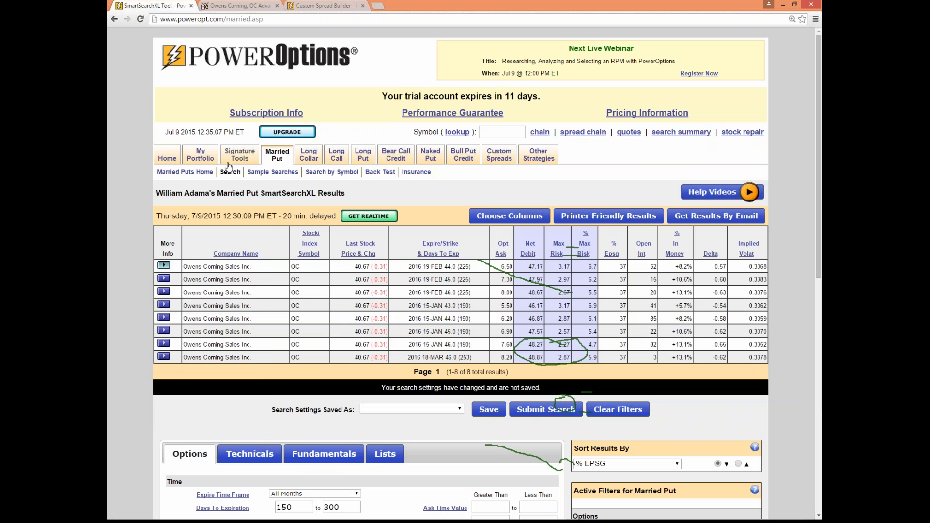
{"action": "left_click", "coordinate": [754, 329]}
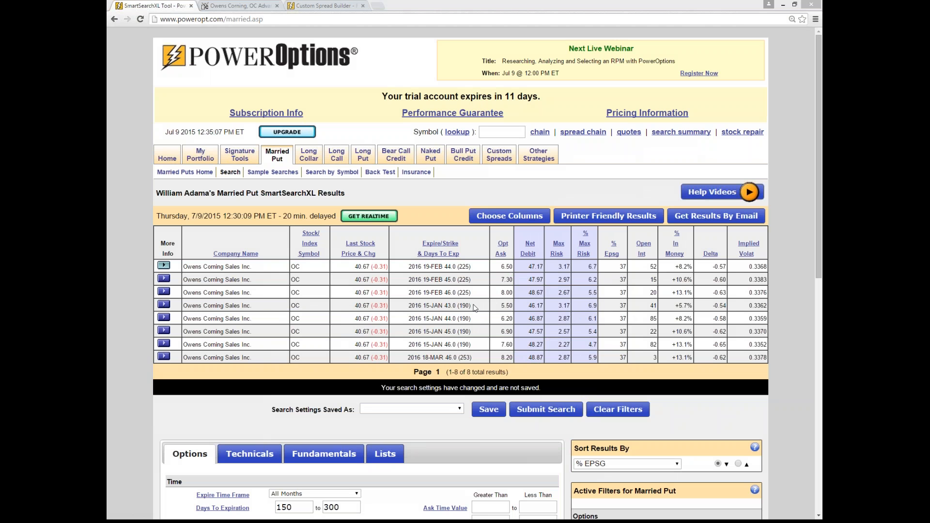
{"action": "left_click_drag", "start_coordinate": [405, 306], "coordinate": [494, 337]}
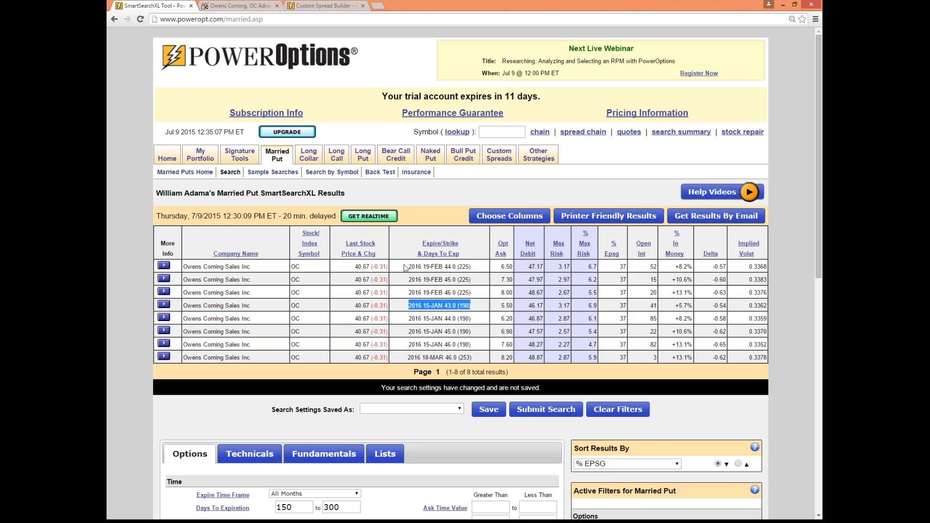
{"action": "left_click_drag", "start_coordinate": [406, 266], "coordinate": [483, 267]}
{"action": "left_click_drag", "start_coordinate": [587, 266], "coordinate": [598, 267]}
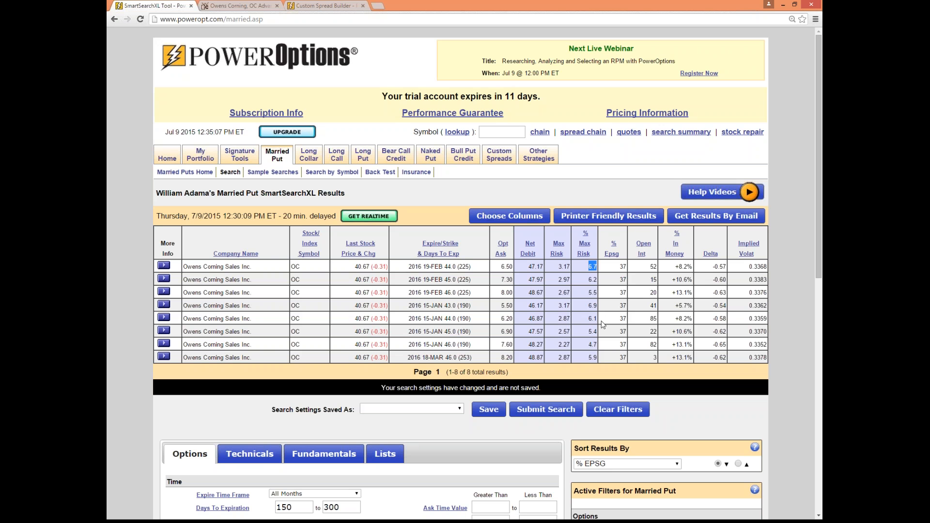
{"action": "left_click_drag", "start_coordinate": [408, 318], "coordinate": [468, 320]}
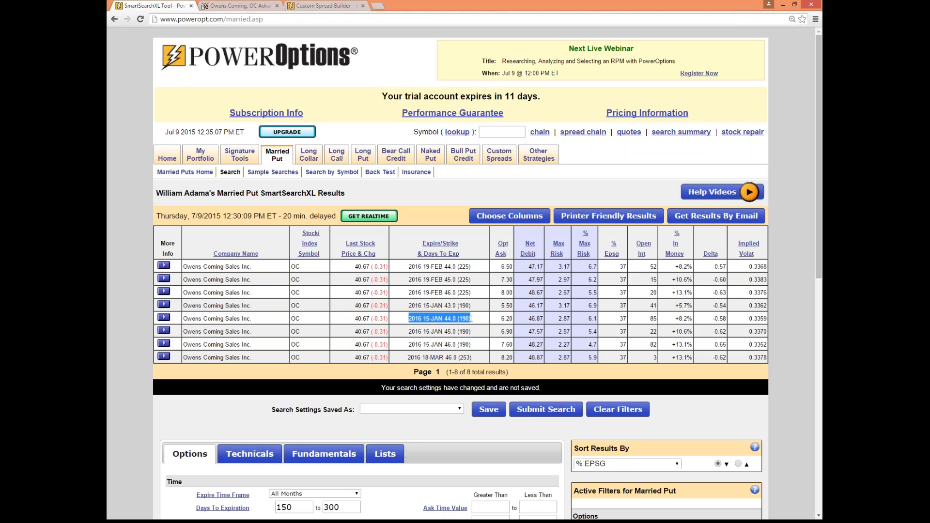
{"action": "left_click_drag", "start_coordinate": [588, 318], "coordinate": [612, 310]}
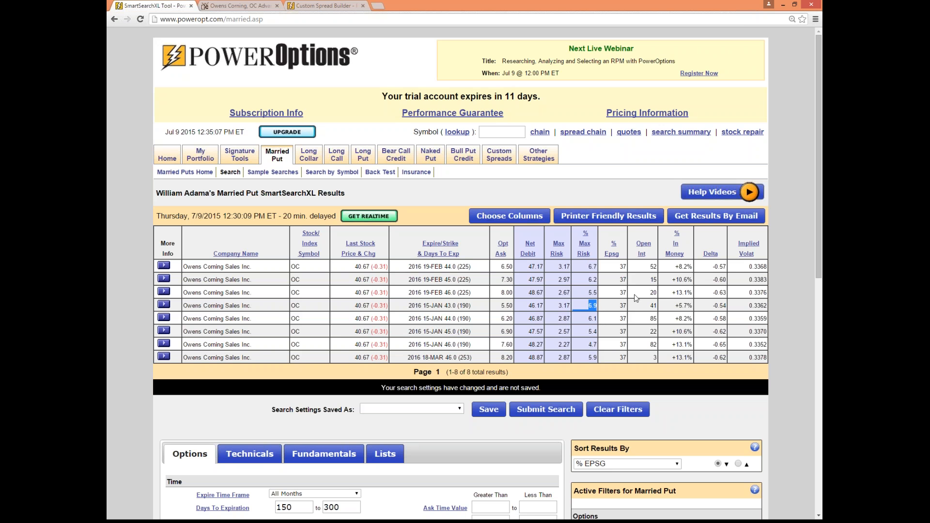
{"action": "left_click", "coordinate": [446, 305]}
Remove the OC symbol filter, limit the search to one result per security and submit the married put search.
{"action": "scroll", "coordinate": [591, 306], "scroll_direction": "down", "scroll_amount": 3}
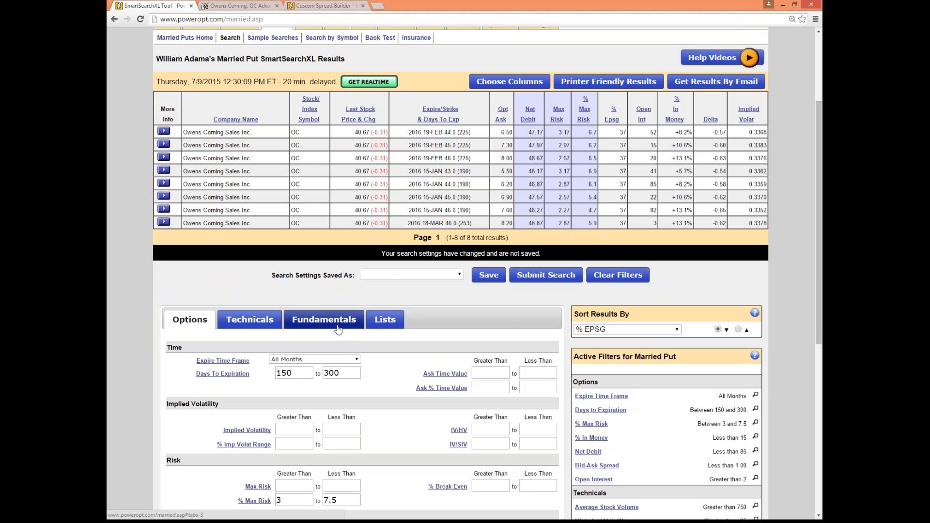
{"action": "left_click", "coordinate": [338, 329]}
{"action": "scroll", "coordinate": [361, 368], "scroll_direction": "down", "scroll_amount": 3}
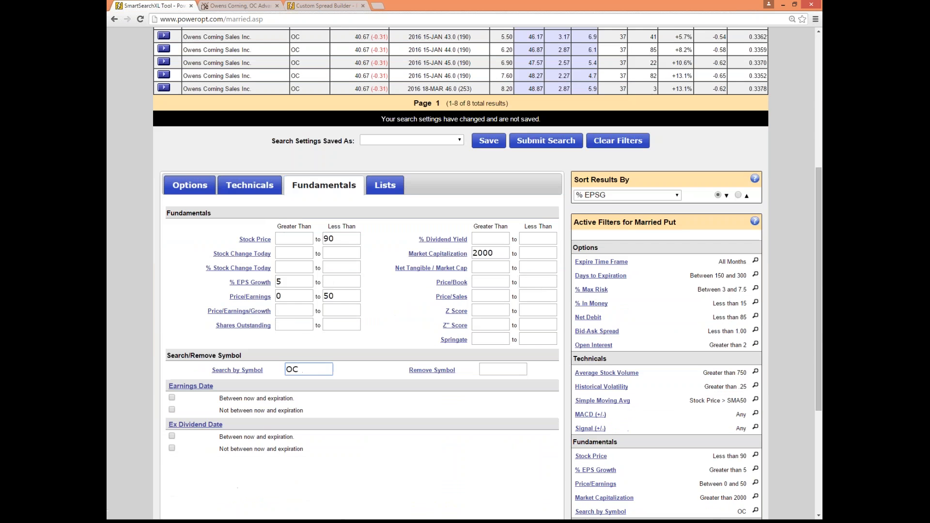
{"action": "left_click", "coordinate": [302, 370]}
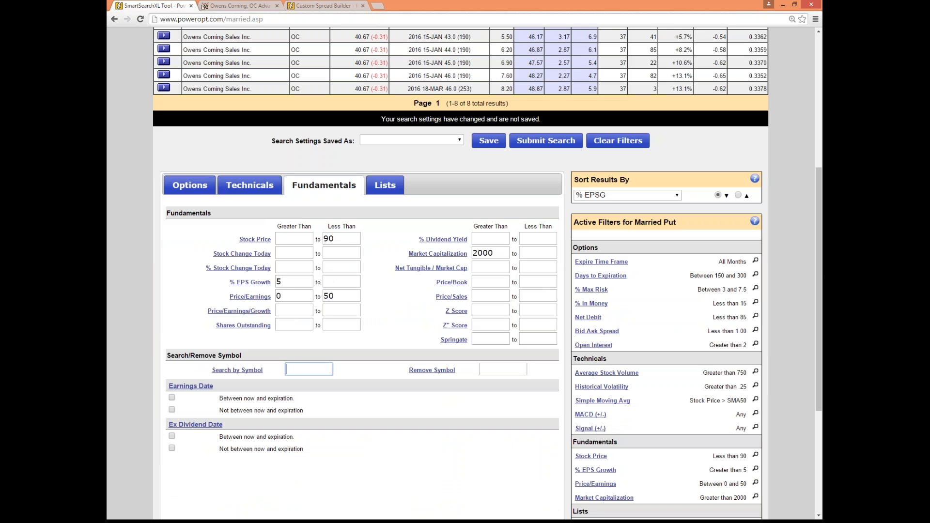
{"action": "left_click", "coordinate": [201, 186]}
{"action": "scroll", "coordinate": [284, 353], "scroll_direction": "down", "scroll_amount": 4}
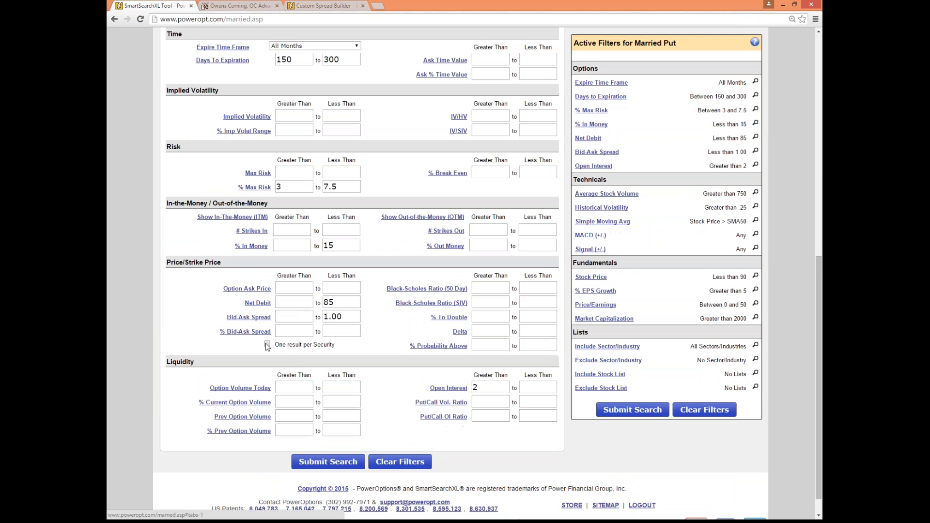
{"action": "left_click", "coordinate": [267, 344]}
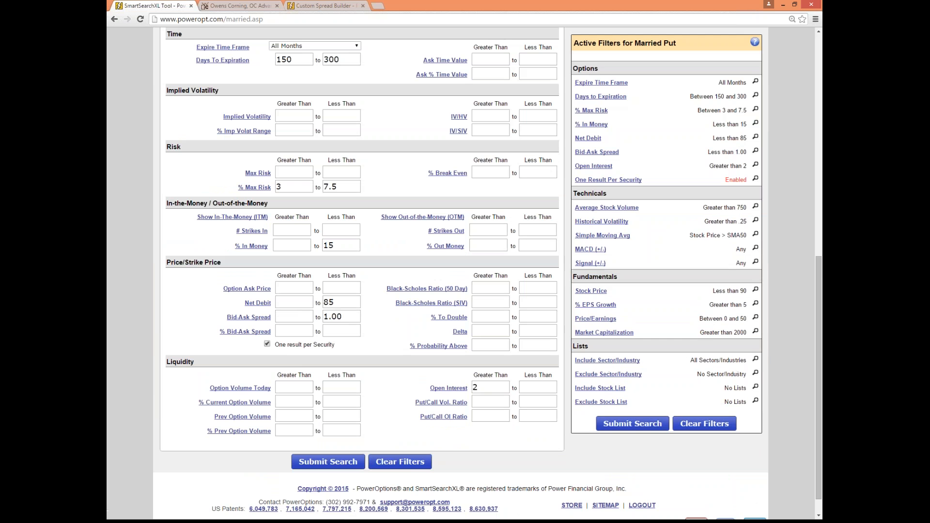
{"action": "left_click", "coordinate": [616, 419]}
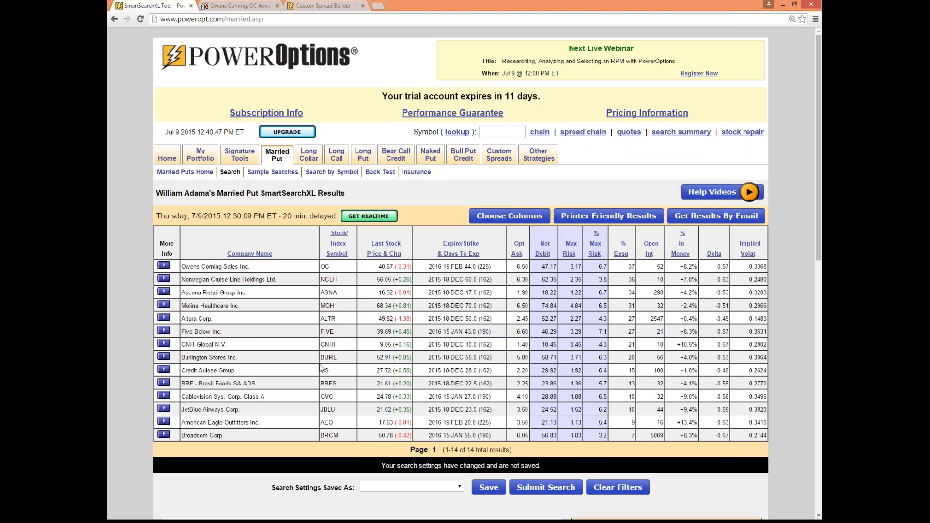
Strike out the Owens Corning row by hand and highlight the option ask and % Max Risk of the Norwegian Cruise Line row.
{"action": "left_click", "coordinate": [165, 265]}
{"action": "mouse_move", "coordinate": [227, 315]}
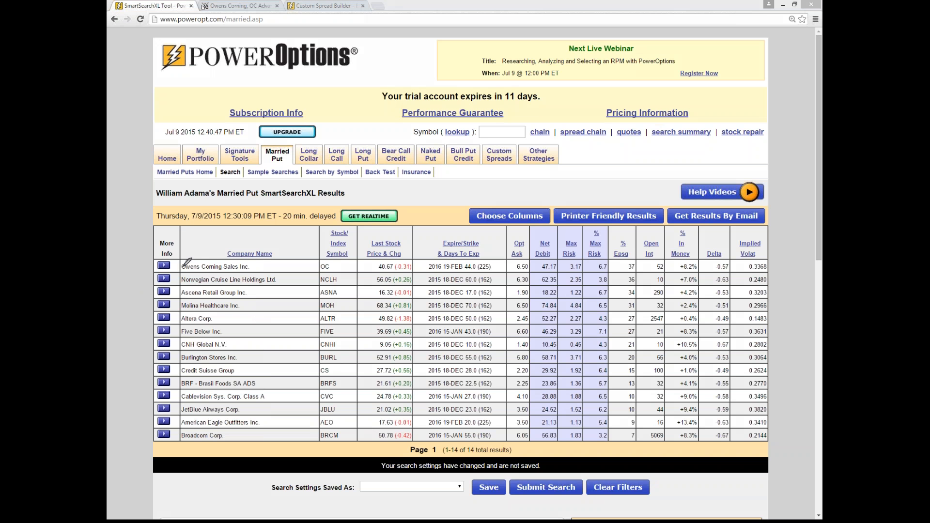
{"action": "left_click_drag", "start_coordinate": [183, 265], "coordinate": [245, 272]}
{"action": "left_click_drag", "start_coordinate": [310, 264], "coordinate": [487, 263]}
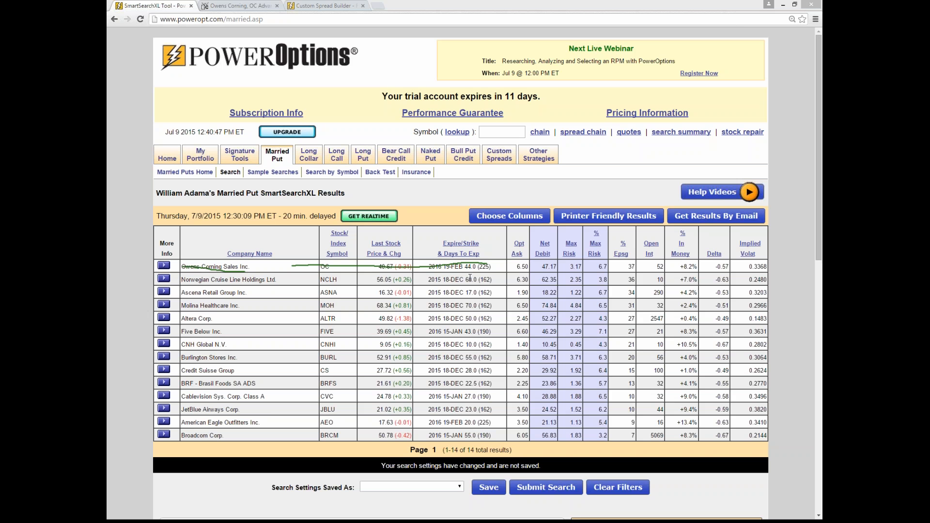
{"action": "left_click_drag", "start_coordinate": [516, 280], "coordinate": [531, 279]}
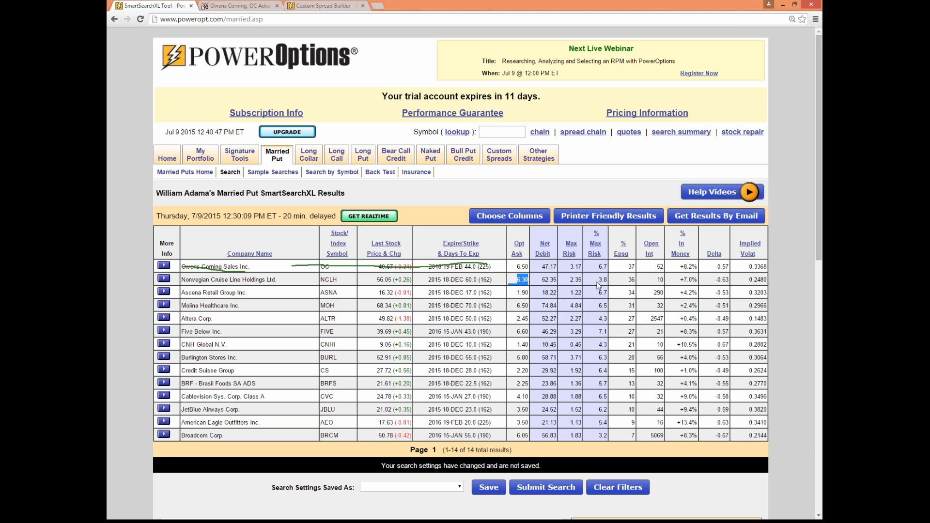
{"action": "left_click_drag", "start_coordinate": [598, 281], "coordinate": [612, 283]}
Open the Big Charts stock chart for Norwegian Cruise Line, clear the handwritten marks and set its time frame to 6 months.
{"action": "left_click", "coordinate": [164, 286]}
{"action": "left_click", "coordinate": [166, 280]}
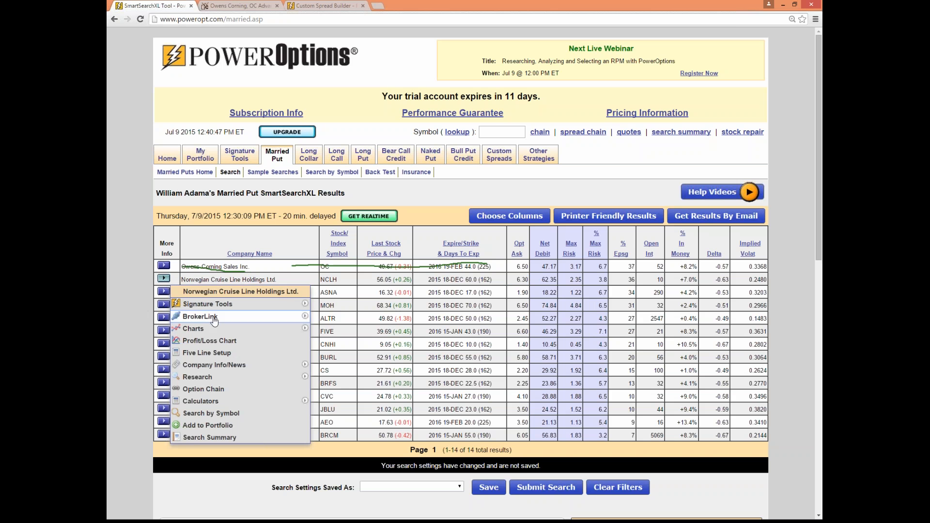
{"action": "mouse_move", "coordinate": [304, 335]}
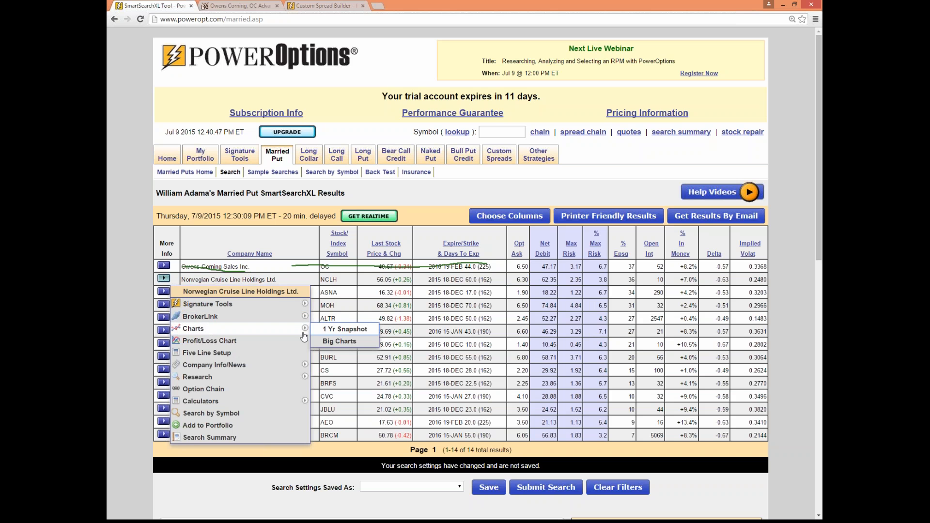
{"action": "left_click", "coordinate": [348, 343]}
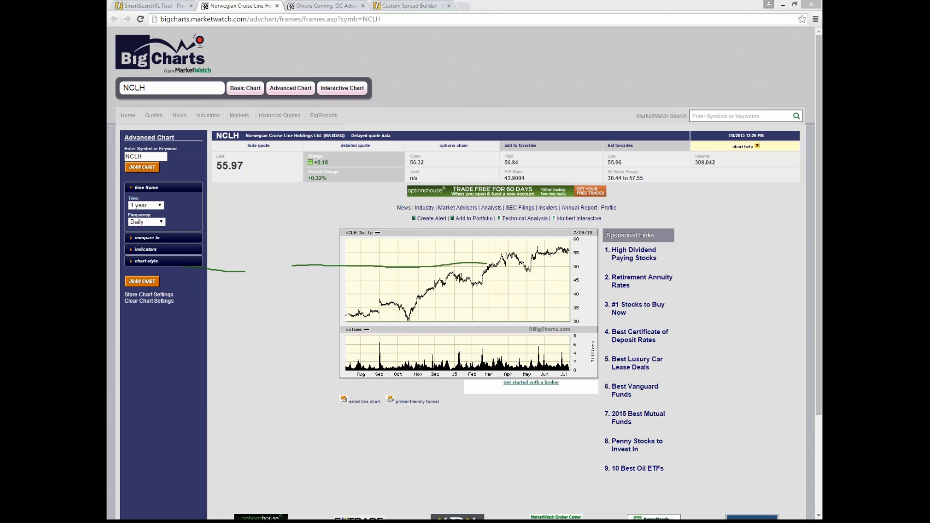
{"action": "left_click", "coordinate": [154, 205]}
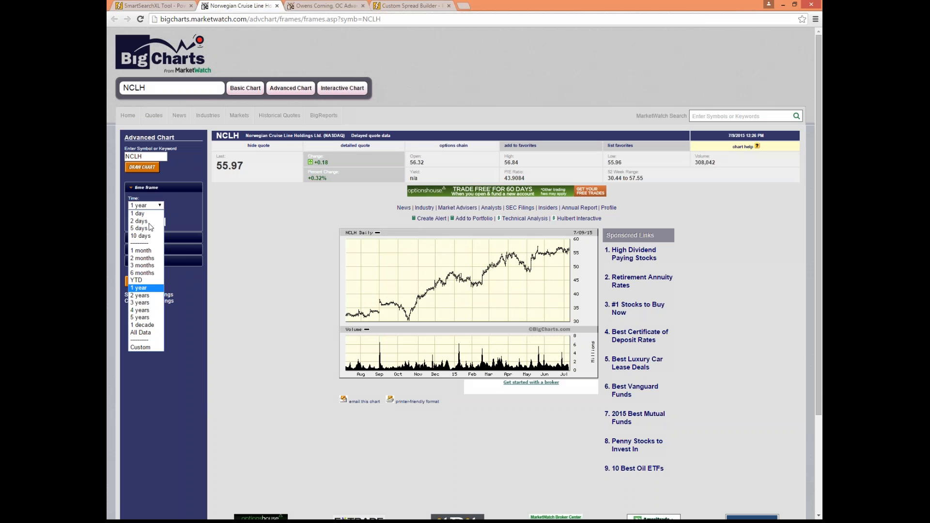
{"action": "left_click", "coordinate": [145, 273]}
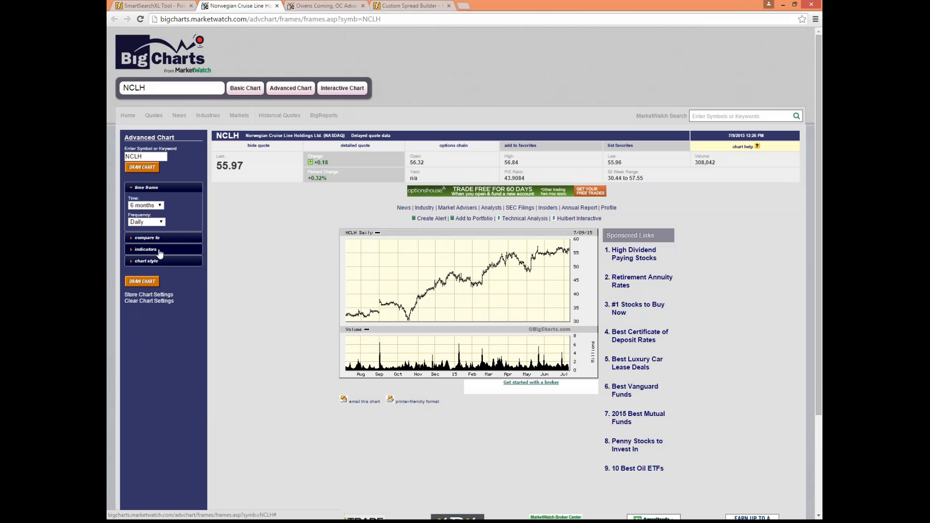
Add a 20-period simple moving average and Bollinger Bands as upper indicators for the NCLH chart.
{"action": "left_click", "coordinate": [155, 249]}
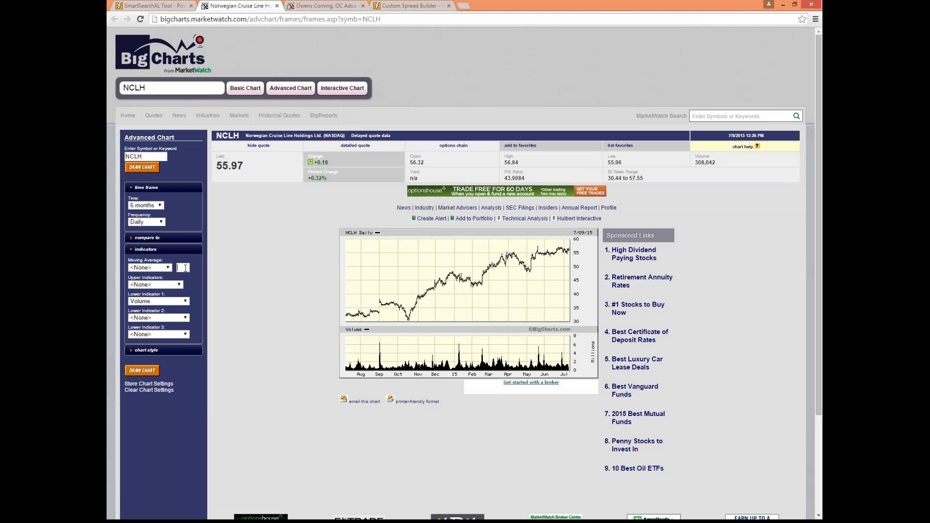
{"action": "key", "text": "BackSpace"}
{"action": "type", "text": "0"}
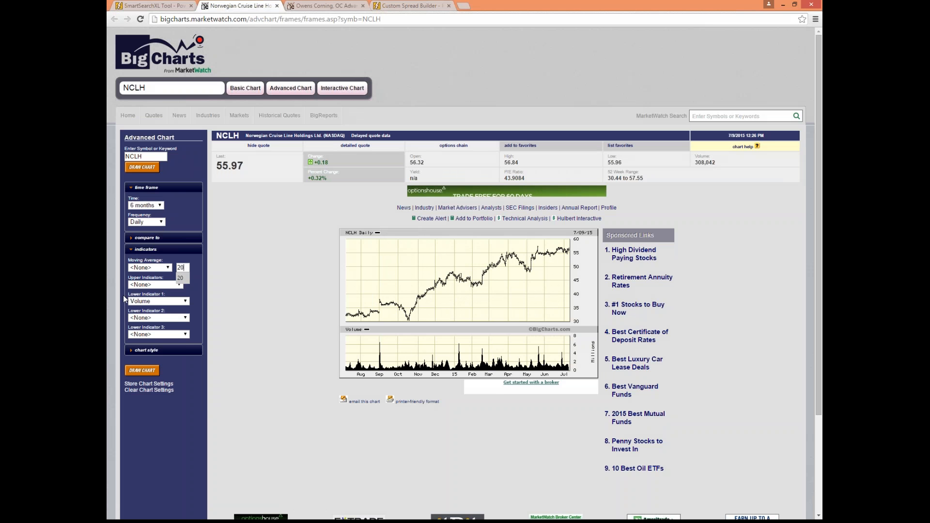
{"action": "left_click", "coordinate": [147, 271]}
{"action": "left_click", "coordinate": [148, 282]}
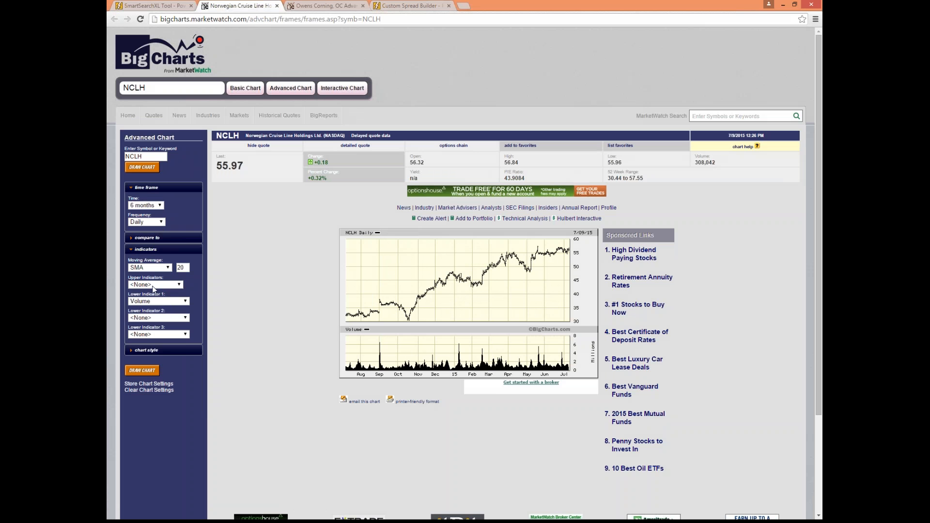
{"action": "left_click", "coordinate": [152, 285]}
{"action": "left_click", "coordinate": [155, 309]}
Set the three lower indicators to MACD, RSI and Volume, and redraw the NCLH chart.
{"action": "left_click", "coordinate": [157, 300]}
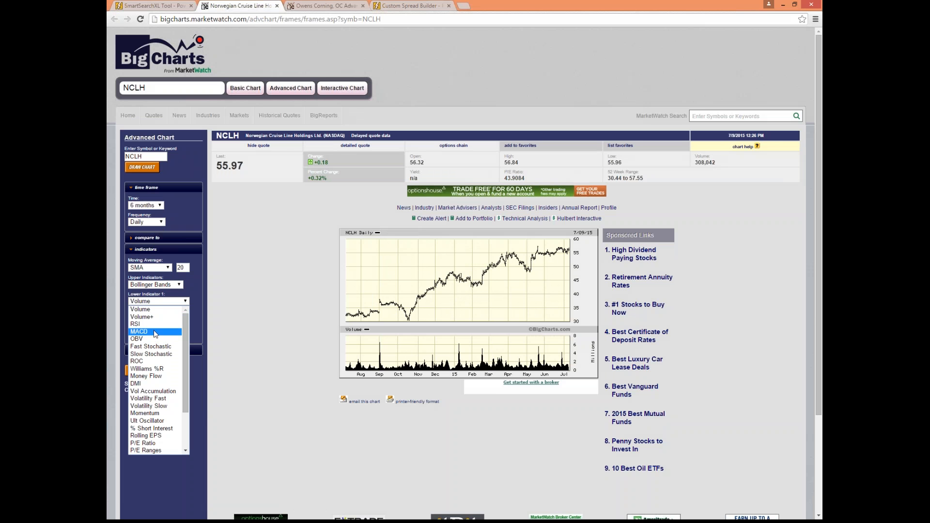
{"action": "left_click", "coordinate": [155, 331]}
{"action": "left_click", "coordinate": [163, 318]}
{"action": "left_click", "coordinate": [160, 347]}
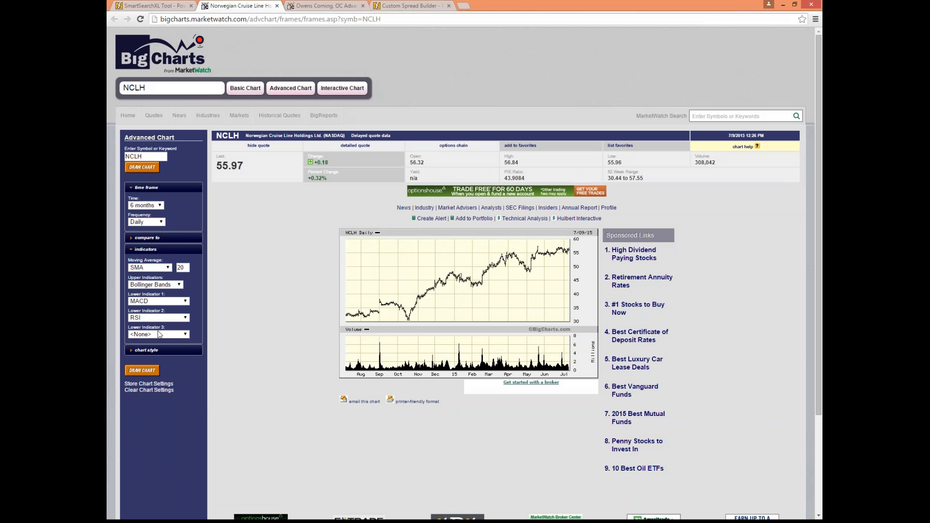
{"action": "left_click", "coordinate": [160, 334]}
{"action": "left_click", "coordinate": [156, 350]}
{"action": "left_click", "coordinate": [142, 371]}
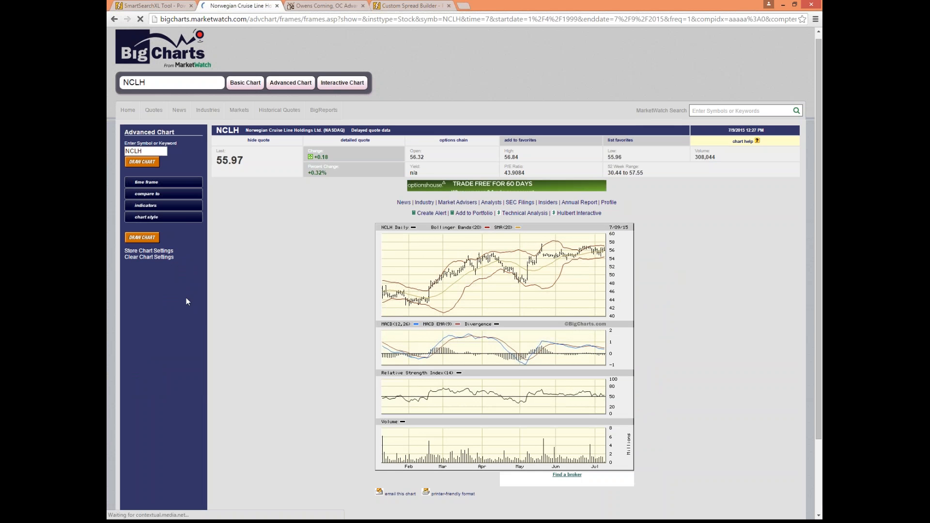
Store the current six-month chart and indicator settings as the default for all charts, and return to the chart.
{"action": "left_click", "coordinate": [152, 379]}
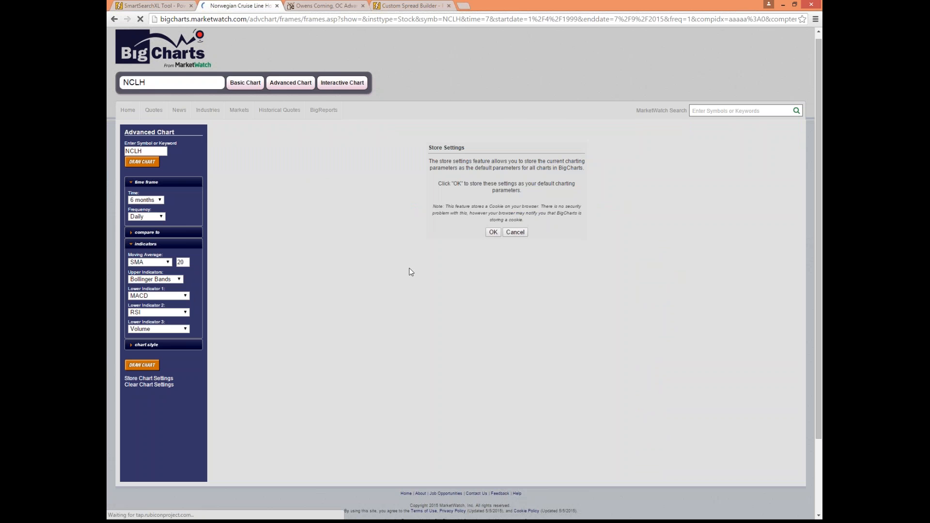
{"action": "left_click", "coordinate": [493, 235]}
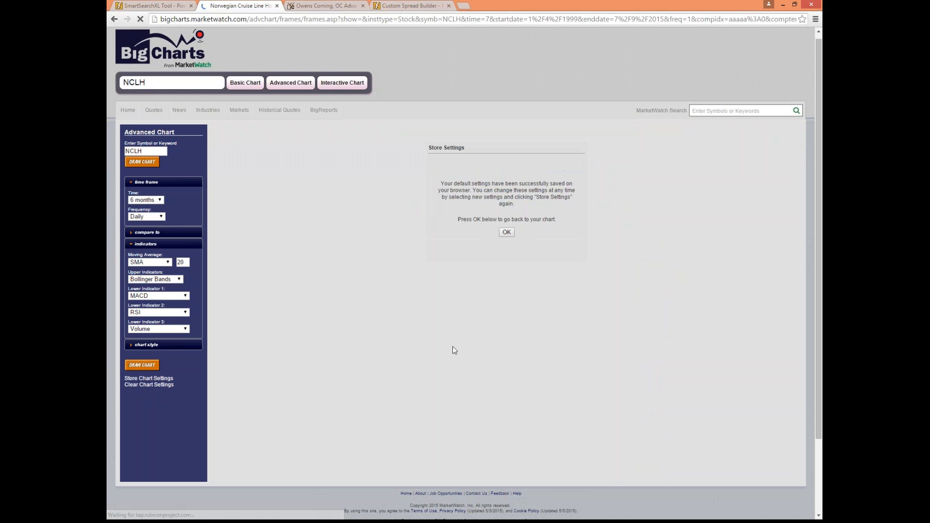
{"action": "left_click", "coordinate": [506, 232]}
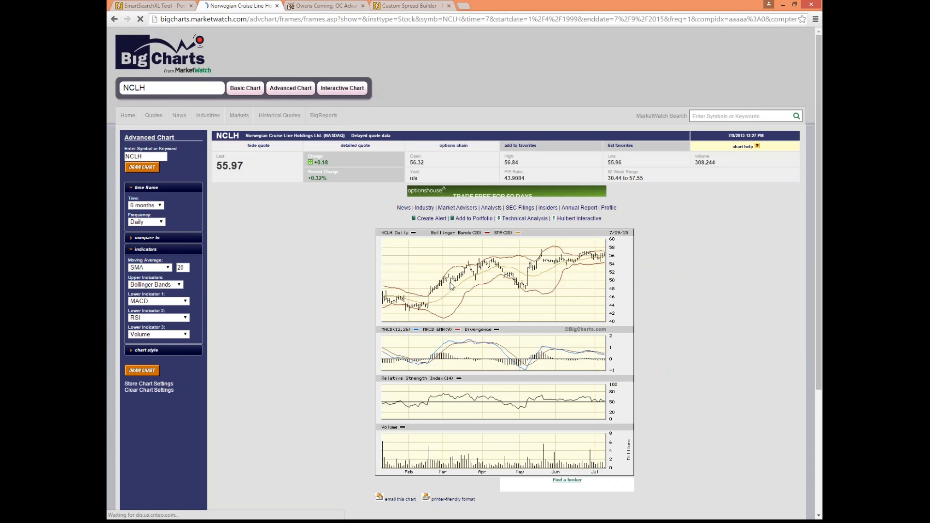
Change the chart's time frame to 3 months, redraw it and store these settings as the new default.
{"action": "scroll", "coordinate": [447, 296], "scroll_direction": "down", "scroll_amount": 1}
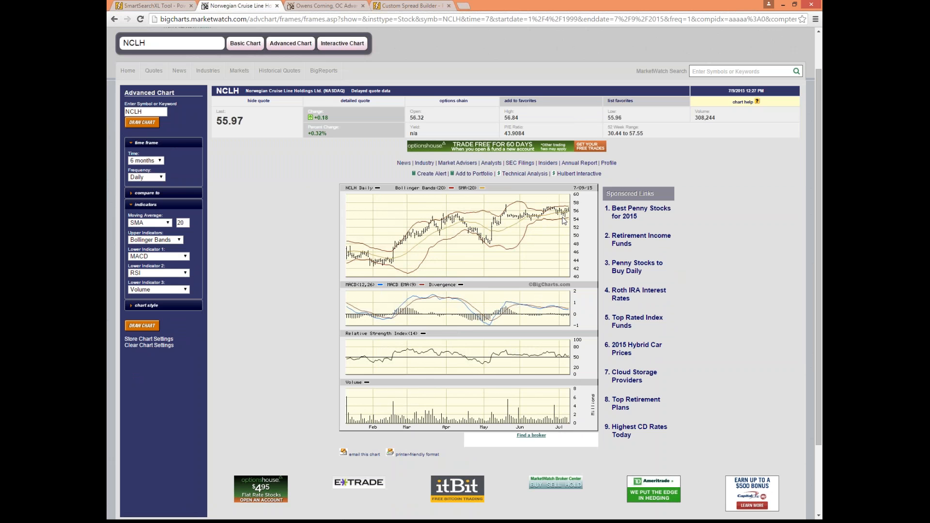
{"action": "left_click", "coordinate": [158, 162]}
{"action": "left_click", "coordinate": [142, 220]}
{"action": "left_click", "coordinate": [153, 328]}
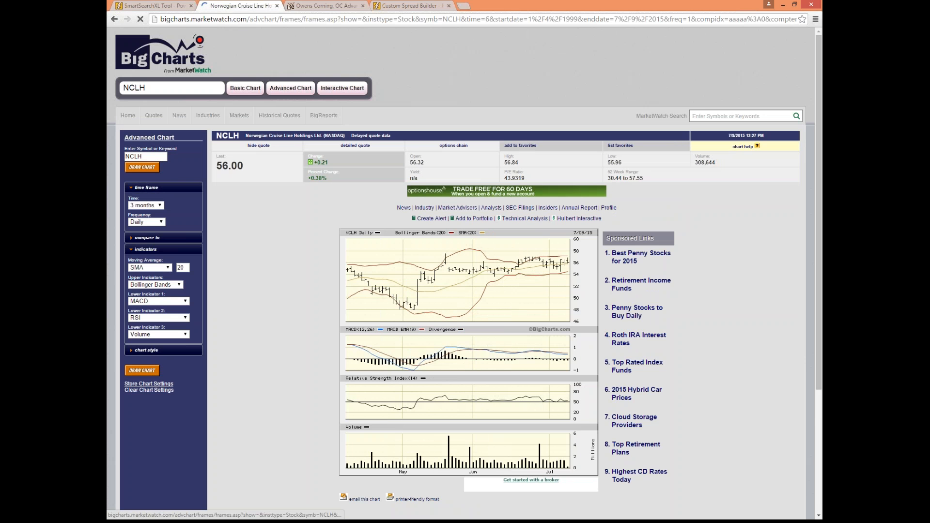
{"action": "left_click", "coordinate": [149, 383]}
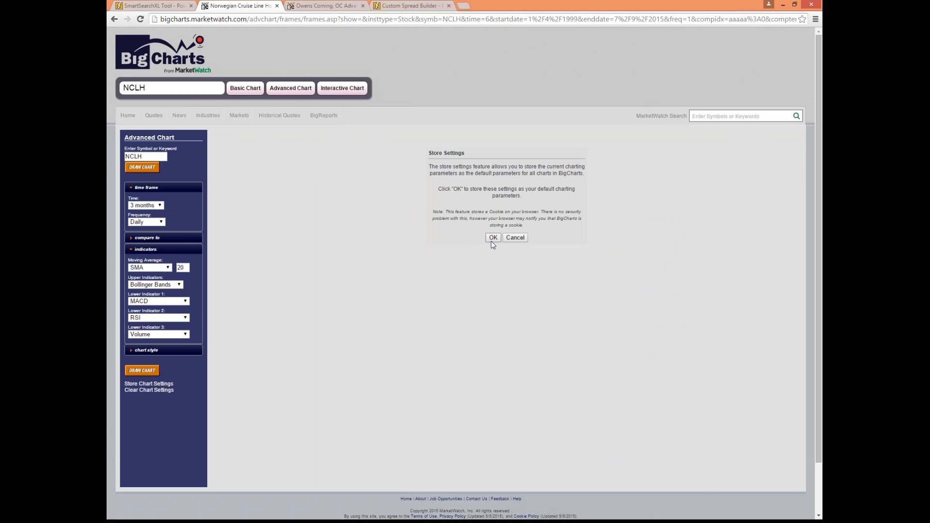
{"action": "left_click", "coordinate": [492, 238]}
{"action": "left_click", "coordinate": [513, 239]}
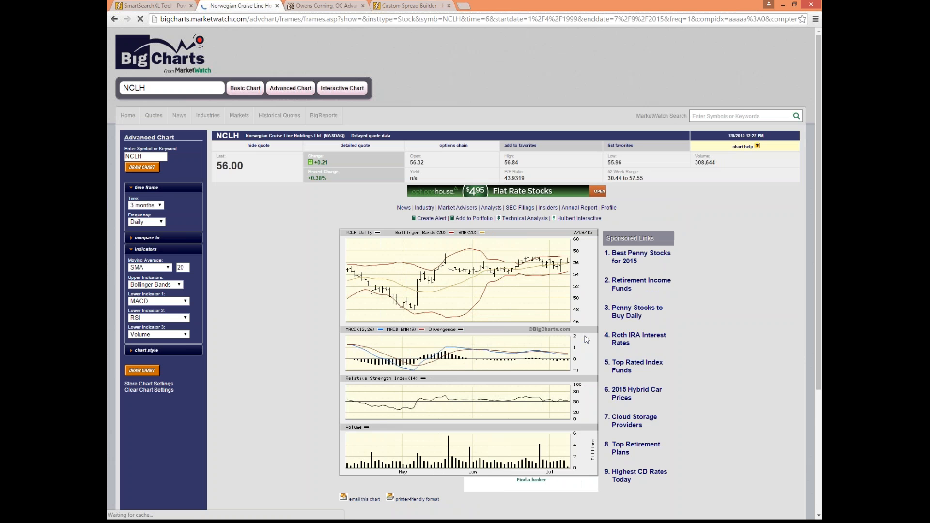
Return to the PowerOptions married put results, view the Big Charts chart for Ascena Retail Group, and close it.
{"action": "left_click", "coordinate": [276, 6]}
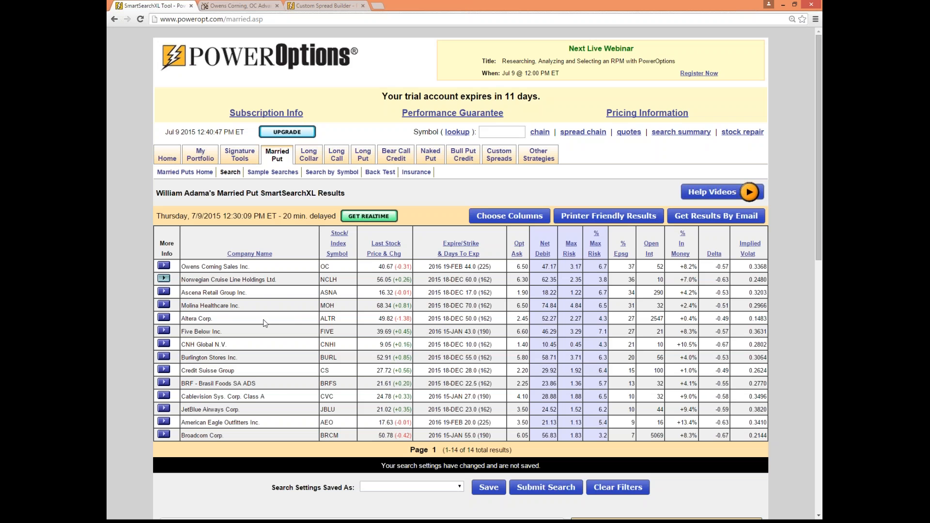
{"action": "left_click", "coordinate": [165, 292]}
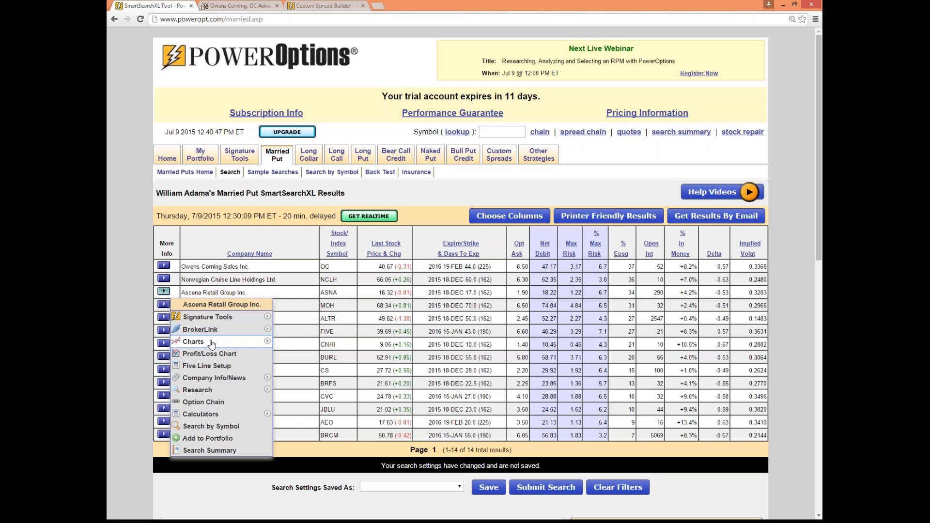
{"action": "mouse_move", "coordinate": [212, 344]}
{"action": "left_click", "coordinate": [290, 355]}
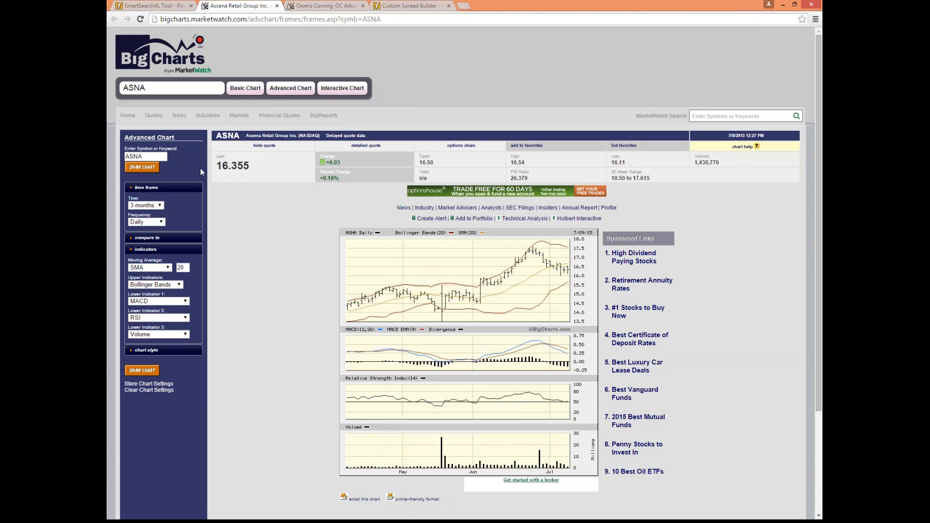
{"action": "left_click", "coordinate": [277, 6]}
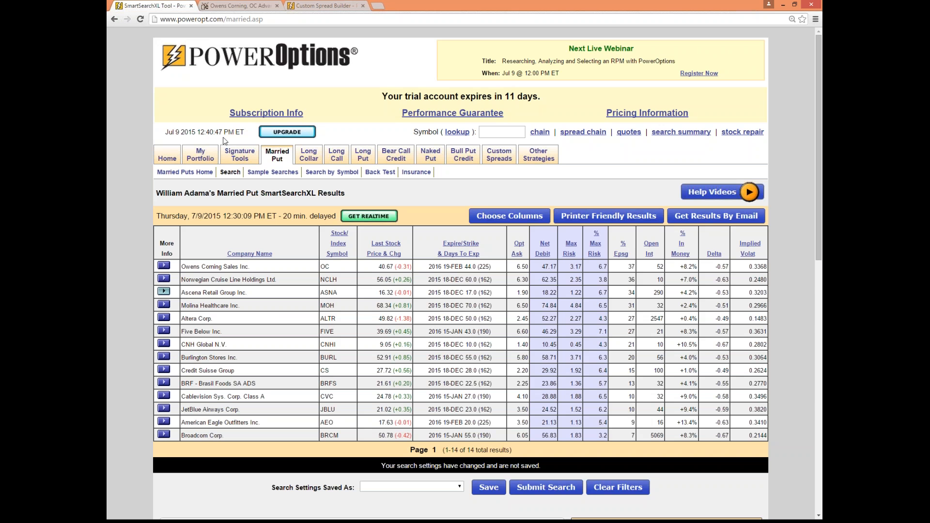
Add a technical filter for MACD crossing over its signal at least 1 day ago and submit the married put search.
{"action": "scroll", "coordinate": [324, 267], "scroll_direction": "down", "scroll_amount": 4}
{"action": "left_click", "coordinate": [249, 351]}
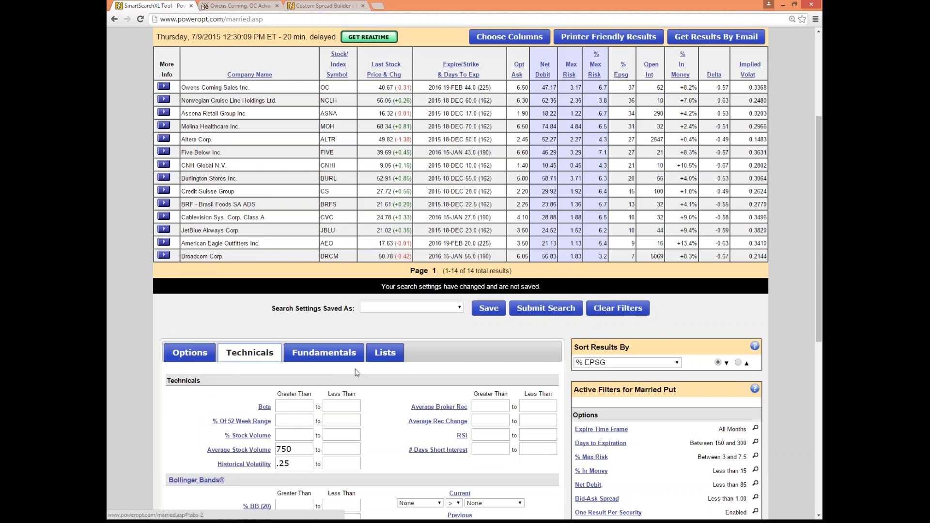
{"action": "scroll", "coordinate": [379, 396], "scroll_direction": "down", "scroll_amount": 5}
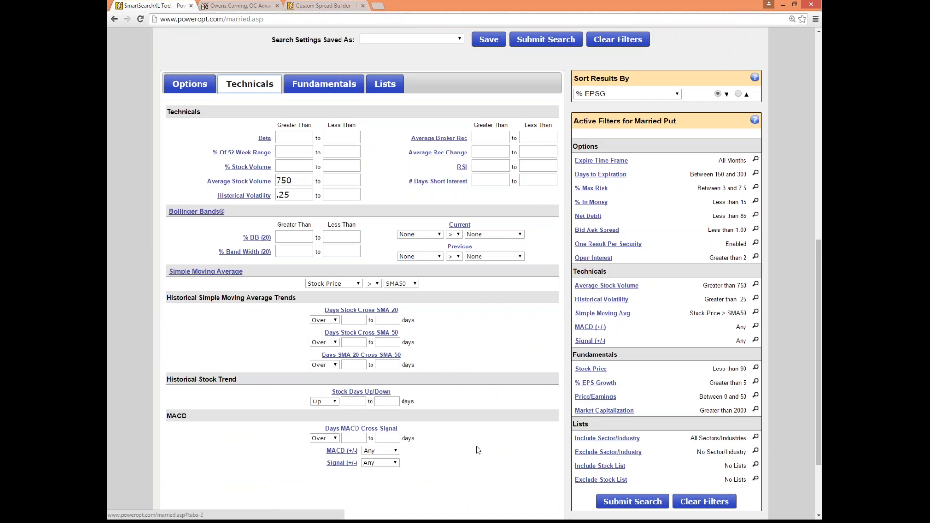
{"action": "scroll", "coordinate": [475, 448], "scroll_direction": "down", "scroll_amount": 1}
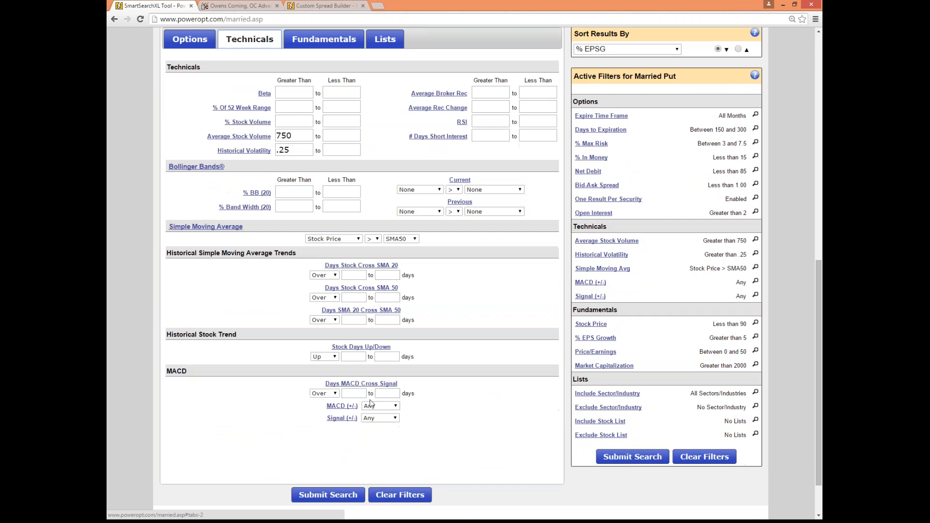
{"action": "left_click", "coordinate": [345, 393]}
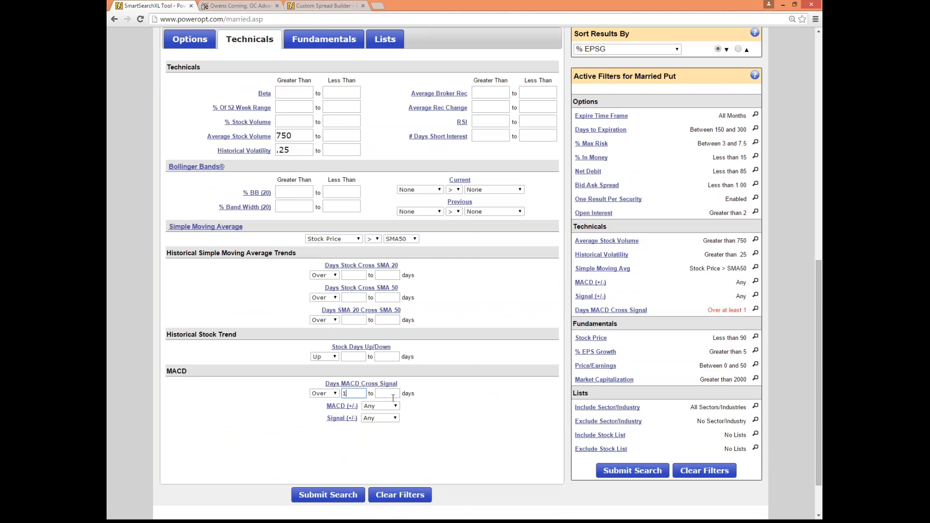
{"action": "left_click", "coordinate": [632, 470]}
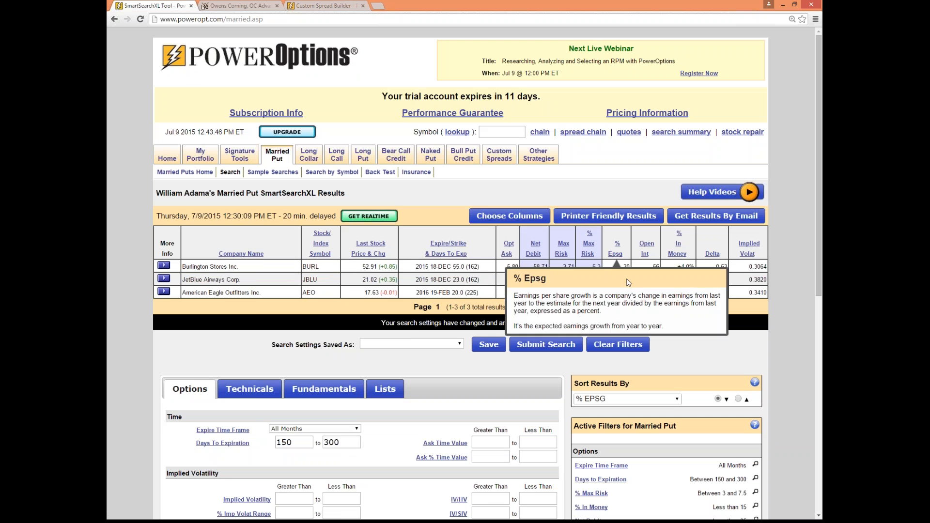
View the Big Charts chart for Burlington Stores from the search results and close it.
{"action": "left_click", "coordinate": [165, 266]}
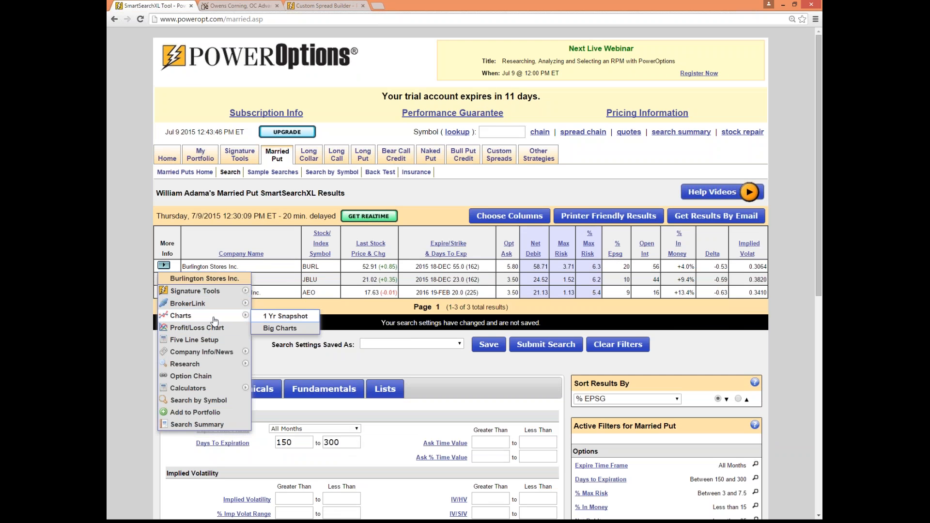
{"action": "mouse_move", "coordinate": [252, 322]}
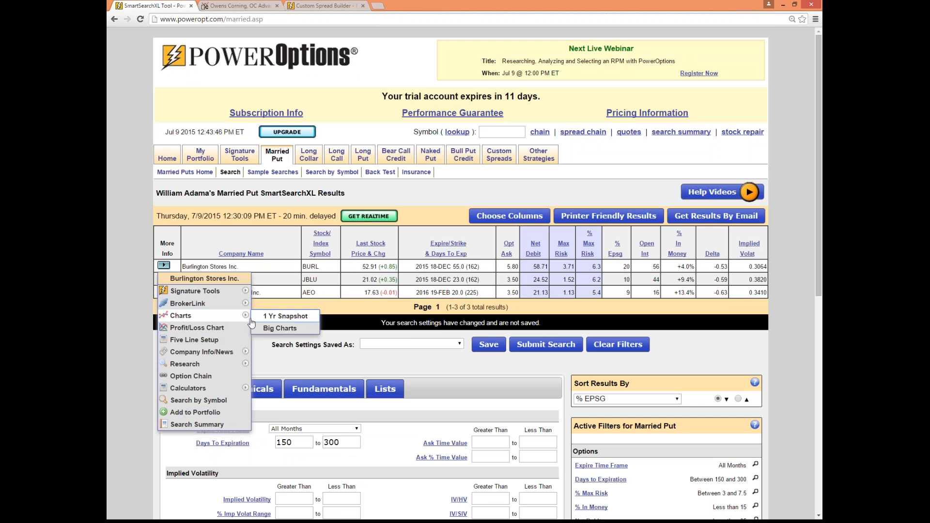
{"action": "left_click", "coordinate": [279, 328]}
{"action": "scroll", "coordinate": [438, 317], "scroll_direction": "down", "scroll_amount": 3}
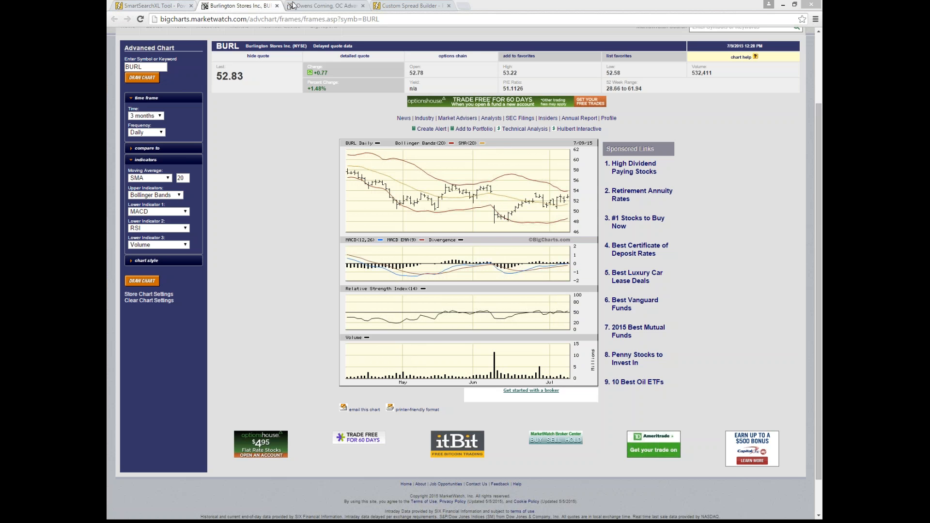
{"action": "left_click", "coordinate": [277, 6]}
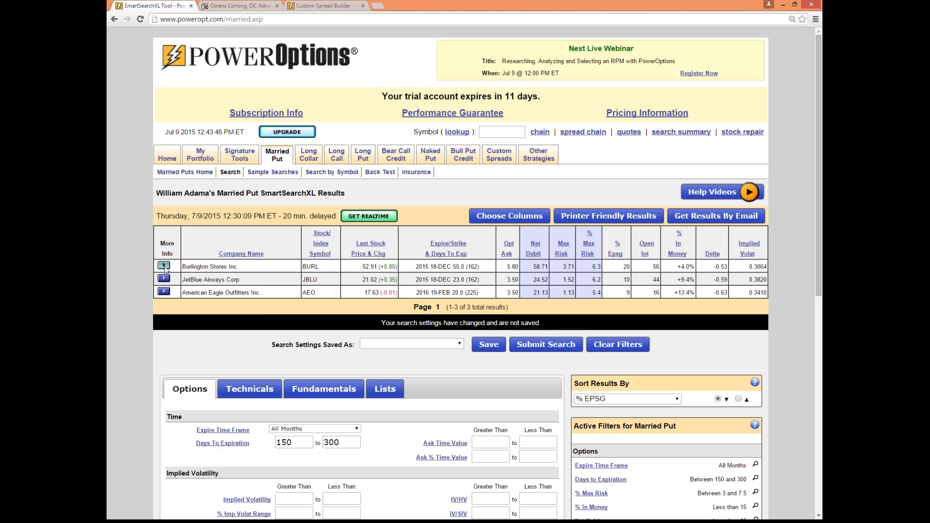
Open the stock research page for Burlington Stores from the married put results.
{"action": "left_click", "coordinate": [165, 267]}
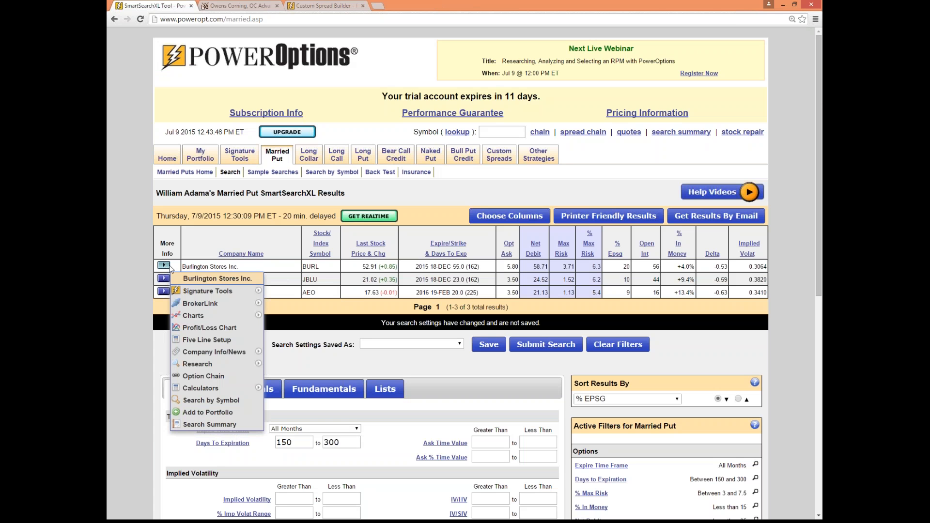
{"action": "mouse_move", "coordinate": [224, 352]}
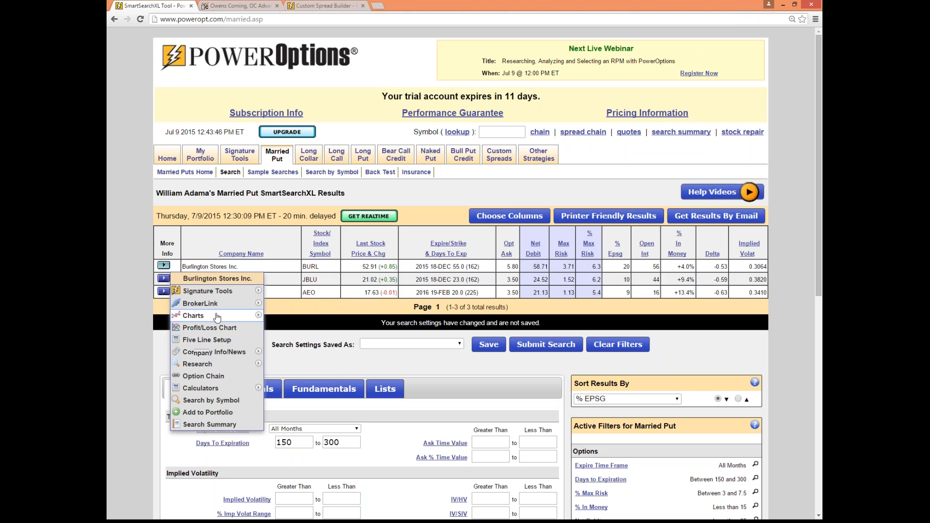
{"action": "mouse_move", "coordinate": [217, 318]}
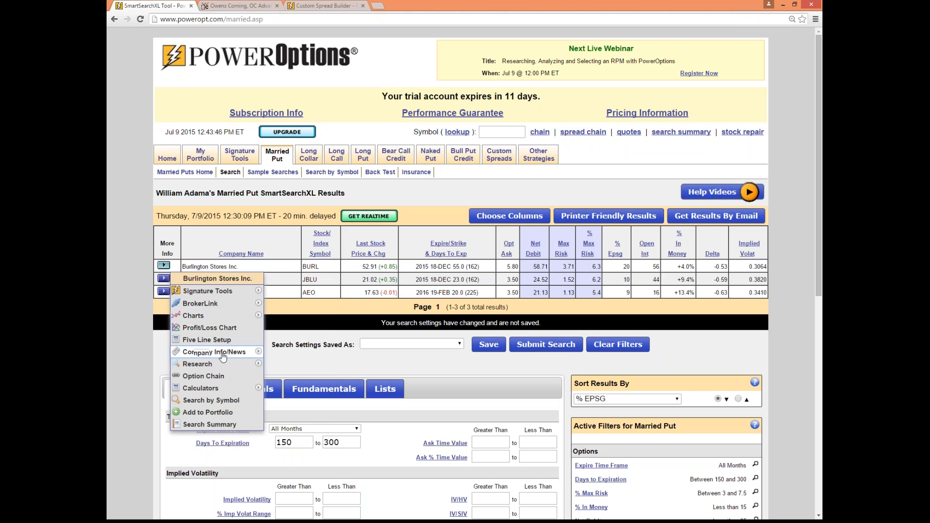
{"action": "mouse_move", "coordinate": [223, 357]}
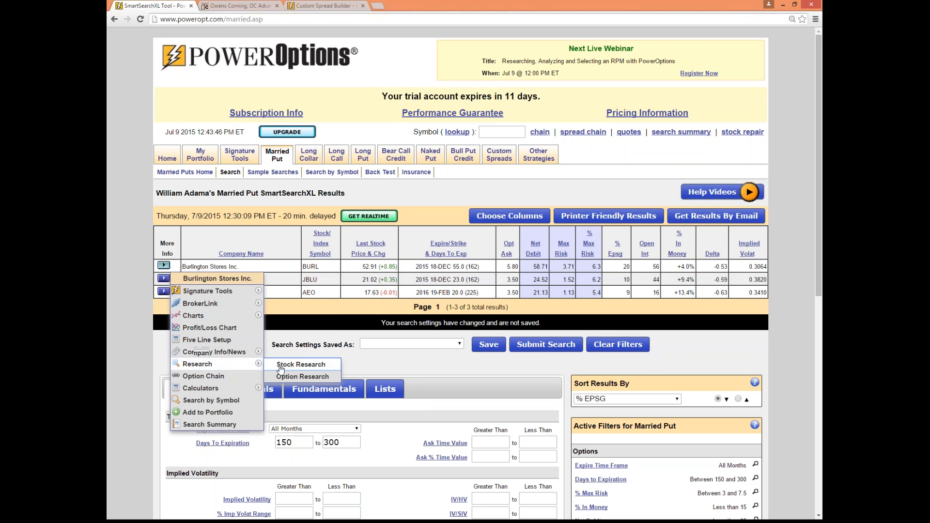
{"action": "left_click", "coordinate": [280, 369]}
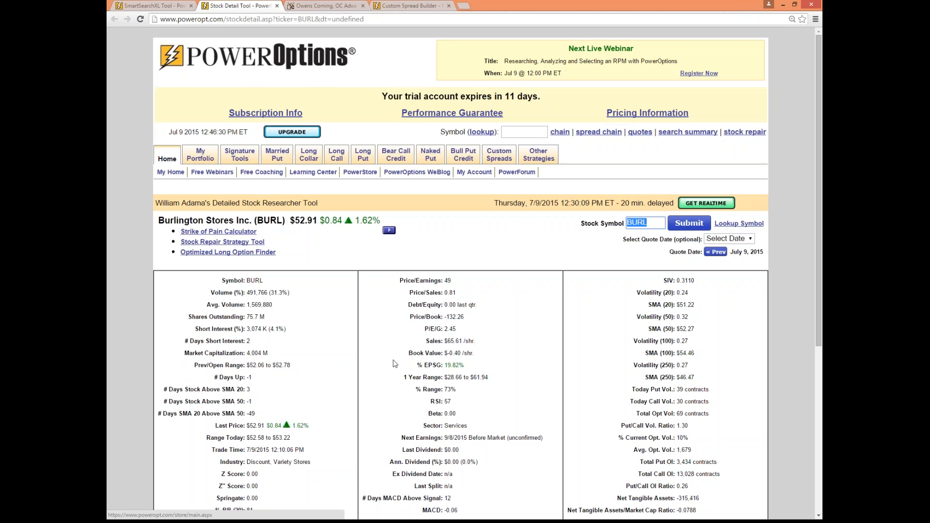
Examine Burlington Stores' EPS growth, next earnings date, last dividend, total option volume and broker recommendations.
{"action": "scroll", "coordinate": [393, 363], "scroll_direction": "down", "scroll_amount": 2}
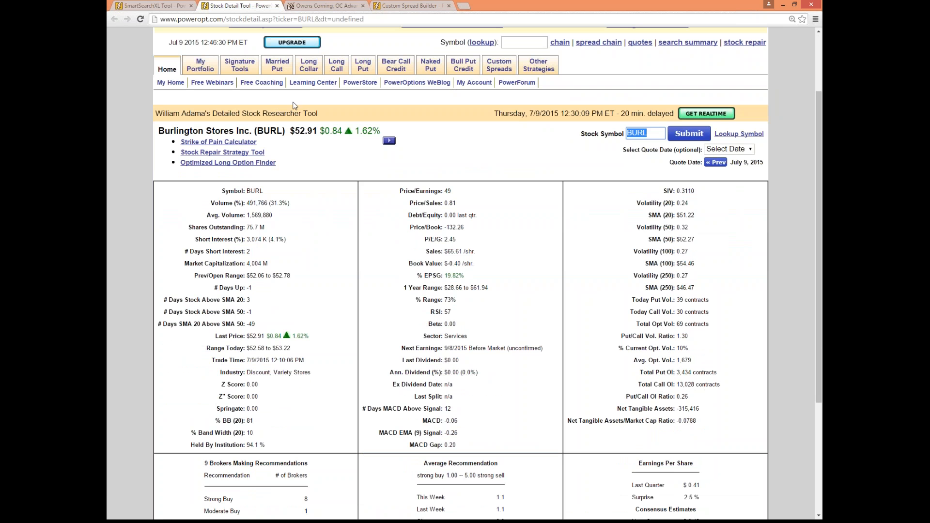
{"action": "scroll", "coordinate": [314, 238], "scroll_direction": "down", "scroll_amount": 1}
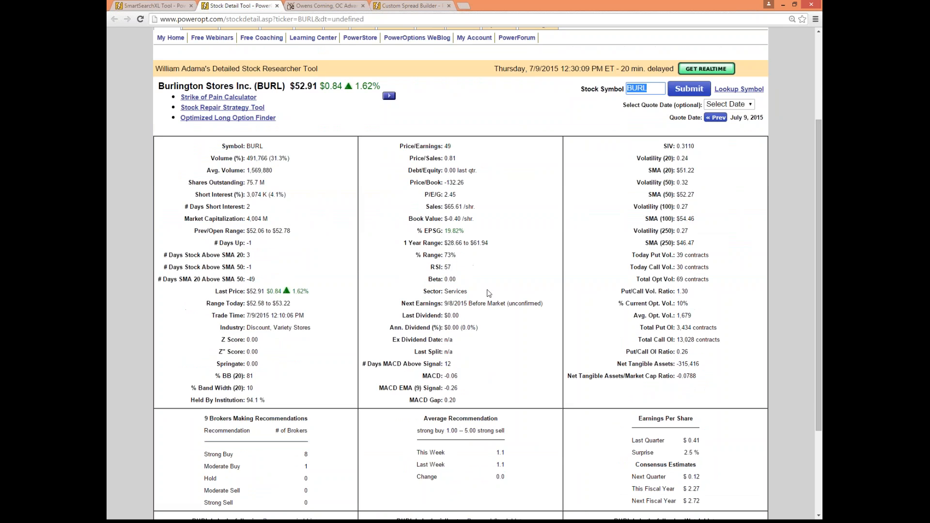
{"action": "left_click_drag", "start_coordinate": [464, 232], "coordinate": [373, 231]}
{"action": "left_click", "coordinate": [479, 264]}
{"action": "left_click_drag", "start_coordinate": [444, 303], "coordinate": [482, 302]}
{"action": "left_click", "coordinate": [482, 302]}
{"action": "left_click_drag", "start_coordinate": [444, 303], "coordinate": [545, 304]}
{"action": "left_click", "coordinate": [554, 317]}
{"action": "left_click_drag", "start_coordinate": [649, 279], "coordinate": [707, 281]}
{"action": "left_click", "coordinate": [710, 293]}
{"action": "scroll", "coordinate": [535, 311], "scroll_direction": "down", "scroll_amount": 1}
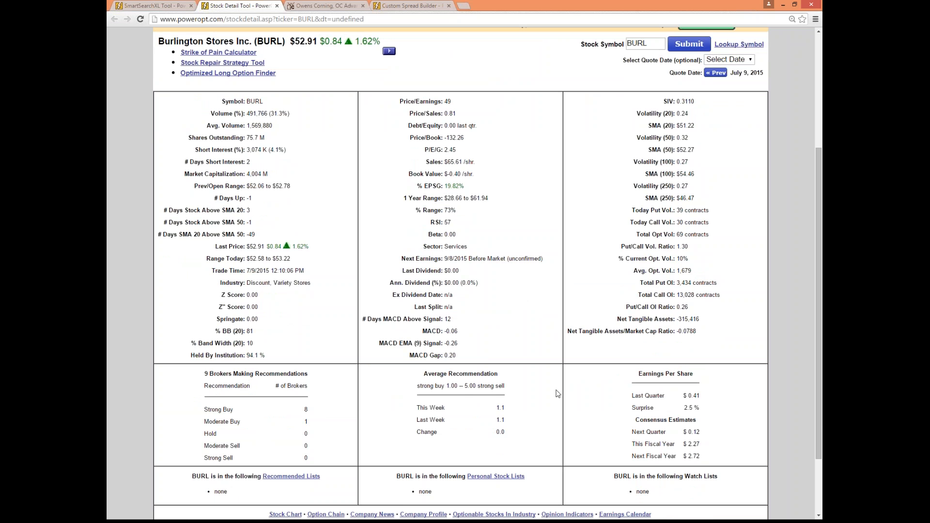
{"action": "scroll", "coordinate": [499, 363], "scroll_direction": "up", "scroll_amount": 1}
{"action": "left_click_drag", "start_coordinate": [400, 303], "coordinate": [535, 314]}
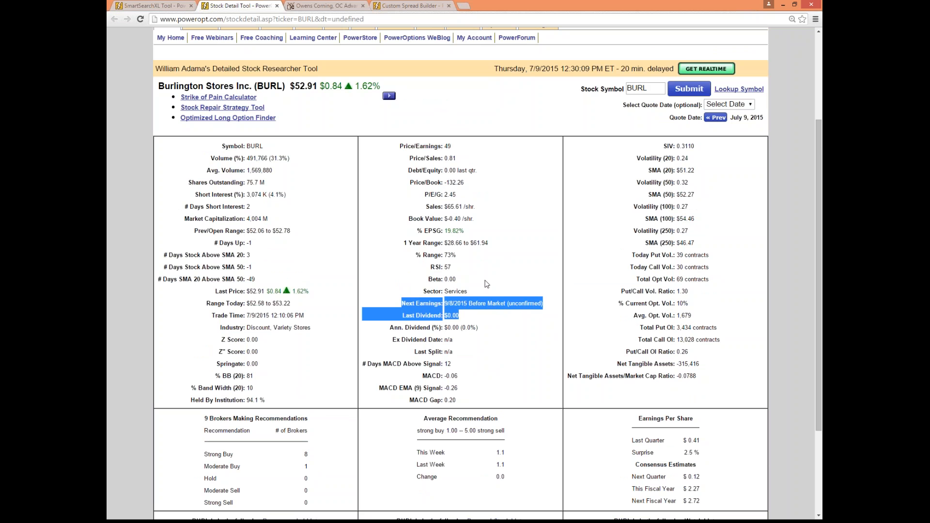
Return to the married put results and open the search by symbol for Burlington Stores.
{"action": "left_click", "coordinate": [522, 259]}
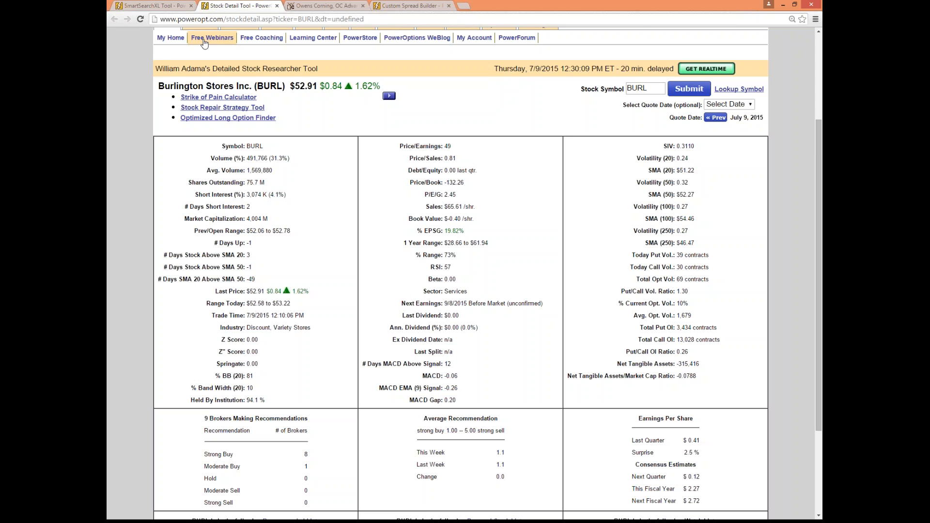
{"action": "left_click", "coordinate": [167, 6]}
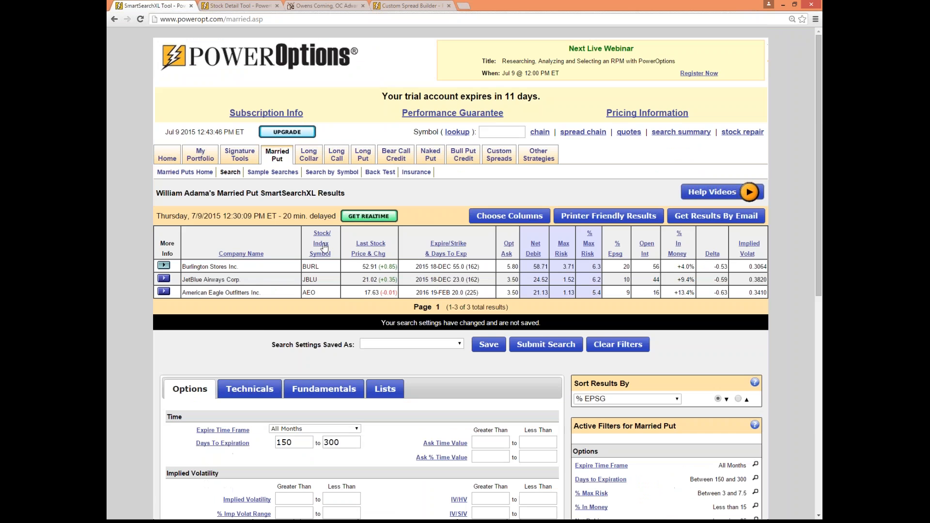
{"action": "left_click", "coordinate": [165, 266]}
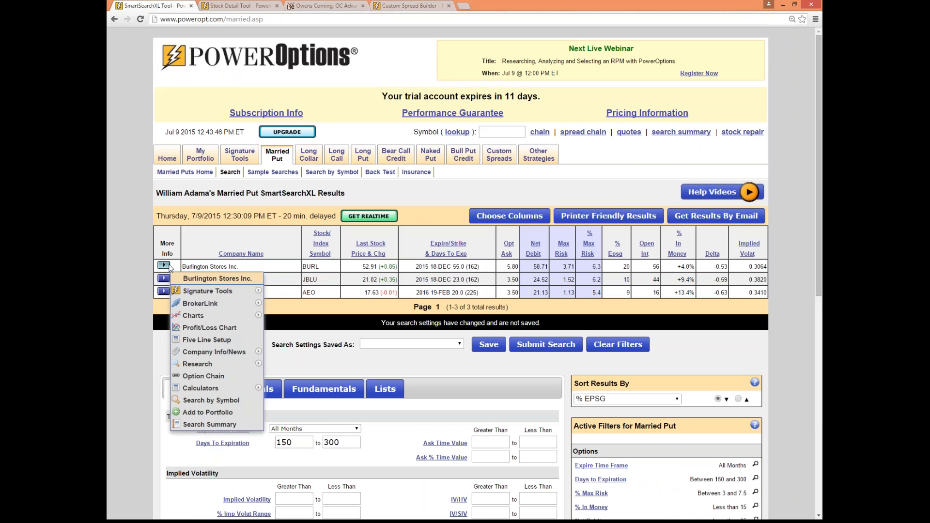
{"action": "mouse_move", "coordinate": [242, 354]}
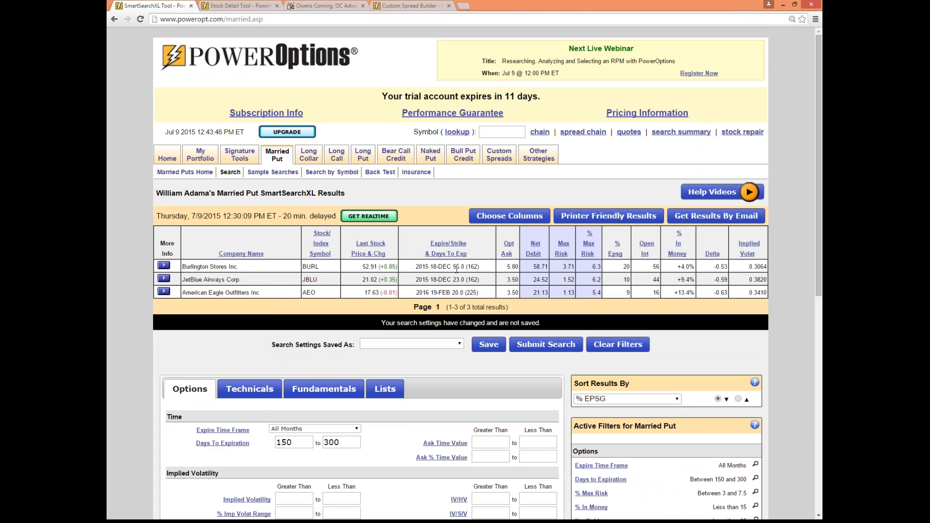
{"action": "mouse_move", "coordinate": [602, 266]}
{"action": "left_click", "coordinate": [164, 265]}
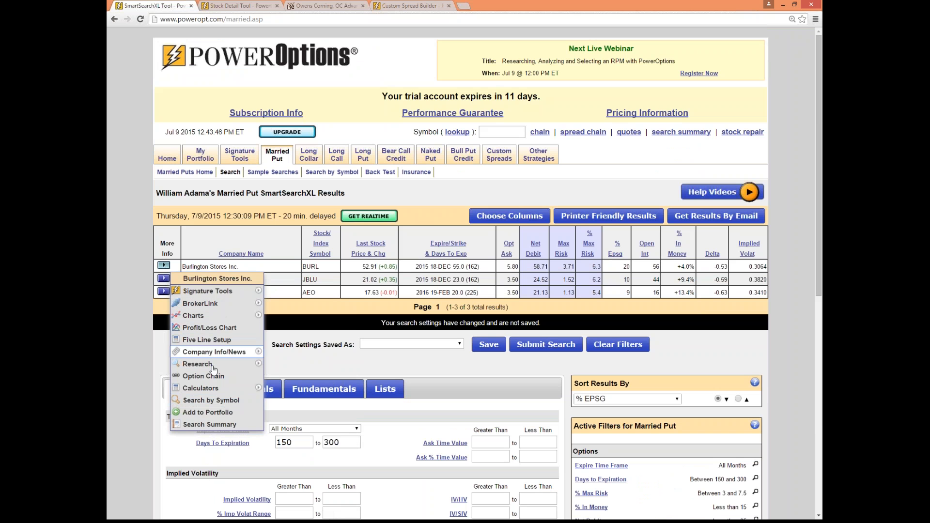
{"action": "mouse_move", "coordinate": [226, 392]}
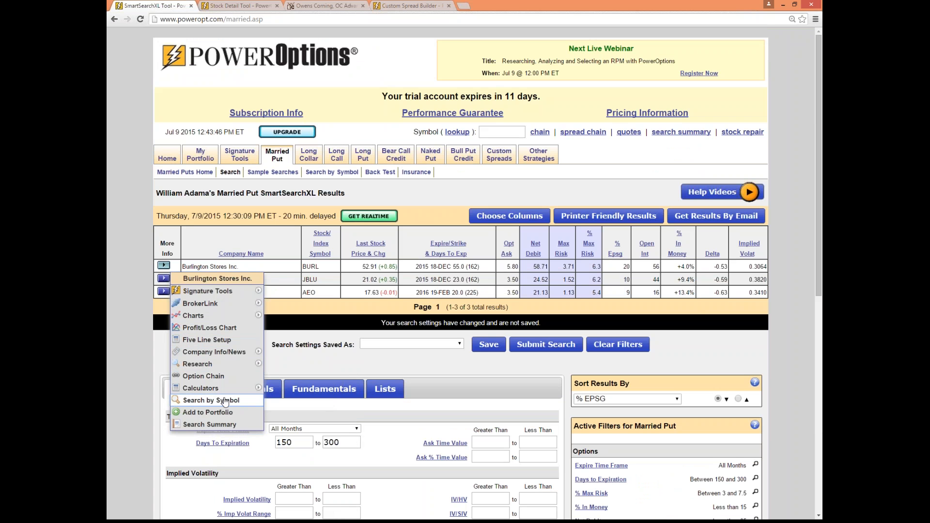
{"action": "left_click", "coordinate": [224, 400]}
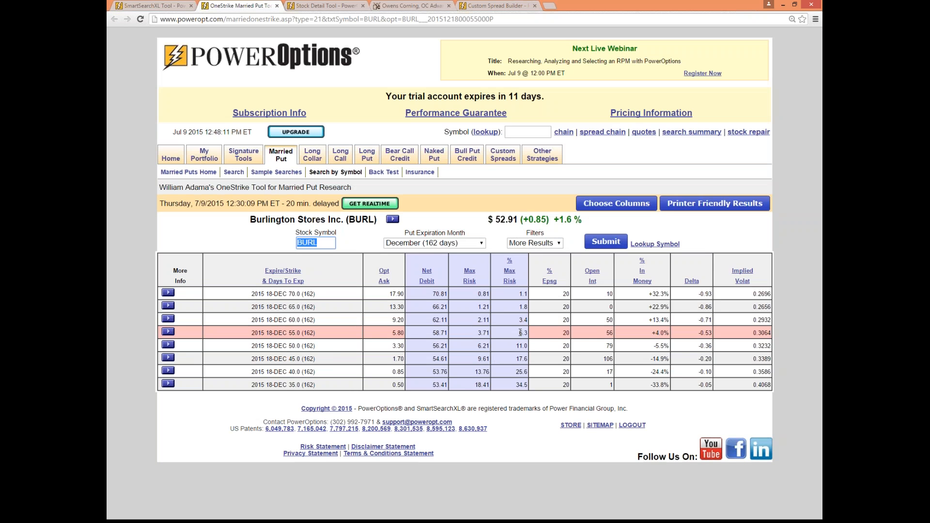
Compare Burlington Stores' December 50, 60 and 55 strike puts on % max risk and % in money, marking the rows with pointers.
{"action": "key", "text": "alt+Tab"}
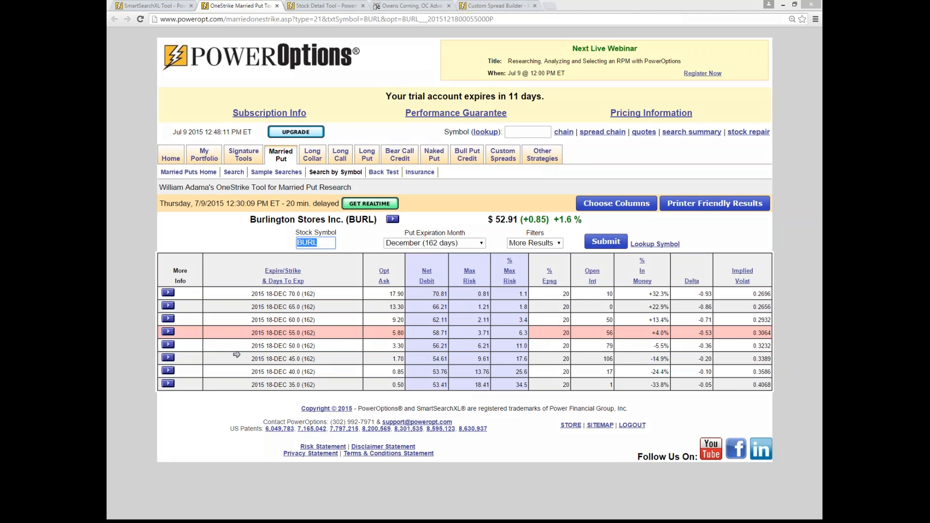
{"action": "left_click", "coordinate": [240, 349]}
{"action": "left_click", "coordinate": [513, 346]}
{"action": "left_click", "coordinate": [242, 321]}
{"action": "left_click", "coordinate": [508, 319]}
{"action": "left_click", "coordinate": [642, 319]}
{"action": "left_click", "coordinate": [237, 333]}
Search Burlington Stores' married puts for the January (191 days) and February (226 days) expirations.
{"action": "left_click", "coordinate": [453, 244]}
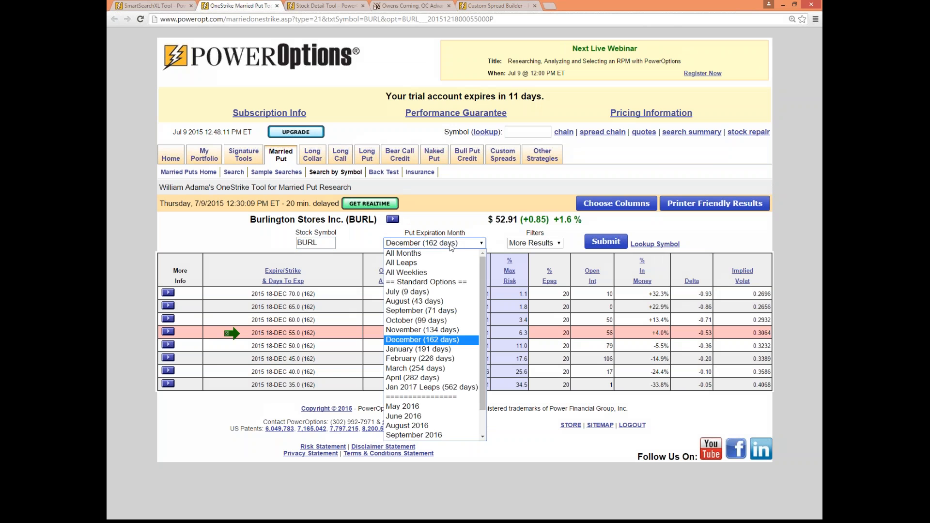
{"action": "left_click", "coordinate": [428, 350]}
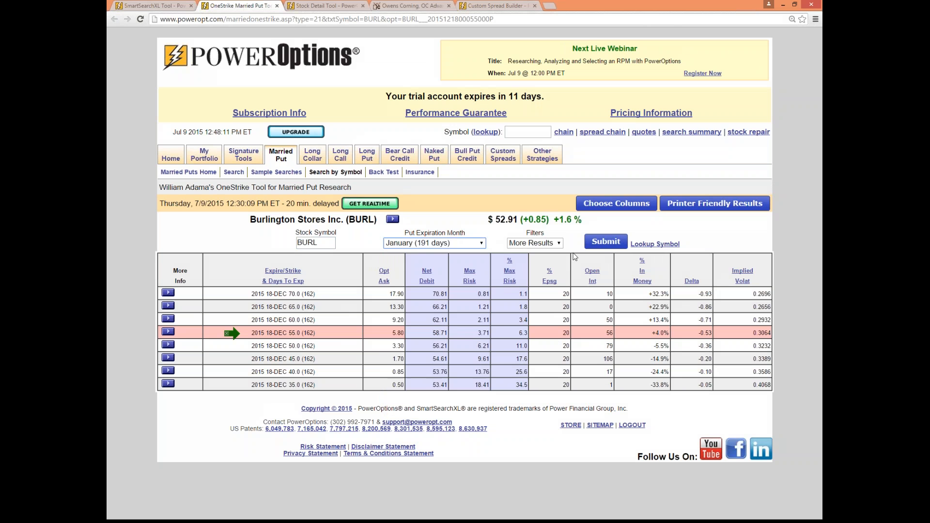
{"action": "left_click", "coordinate": [614, 241]}
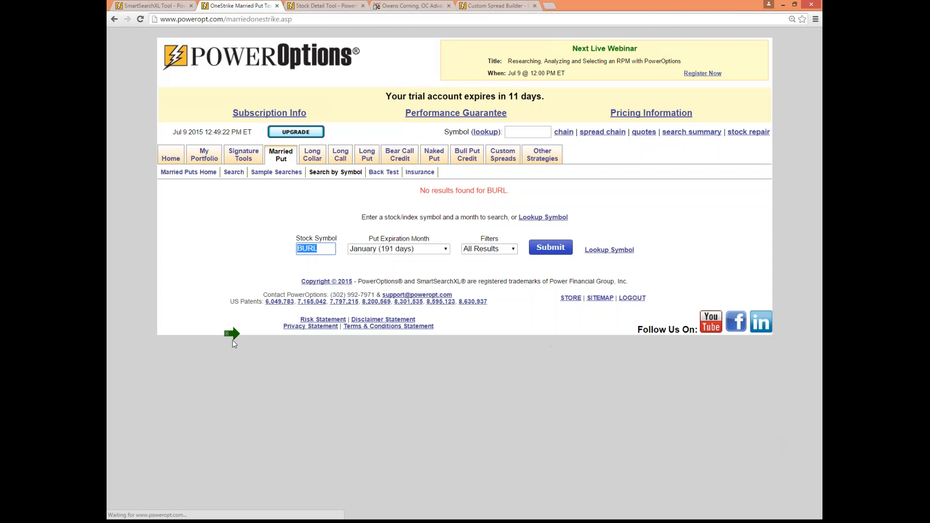
{"action": "left_click", "coordinate": [413, 251]}
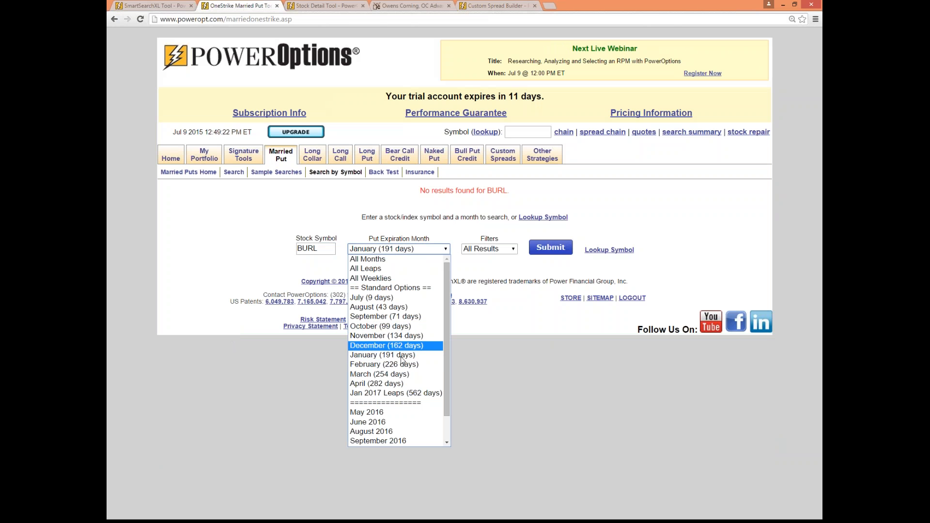
{"action": "left_click", "coordinate": [401, 364]}
{"action": "left_click", "coordinate": [550, 248]}
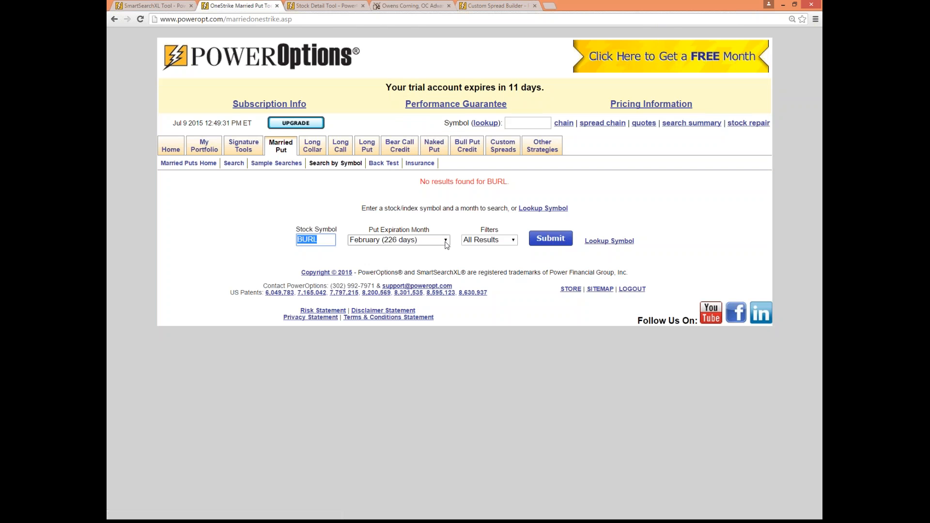
Search Burlington Stores' married puts for the March (254 days) and April (282 days) expirations.
{"action": "left_click", "coordinate": [446, 240]}
{"action": "left_click", "coordinate": [411, 366]}
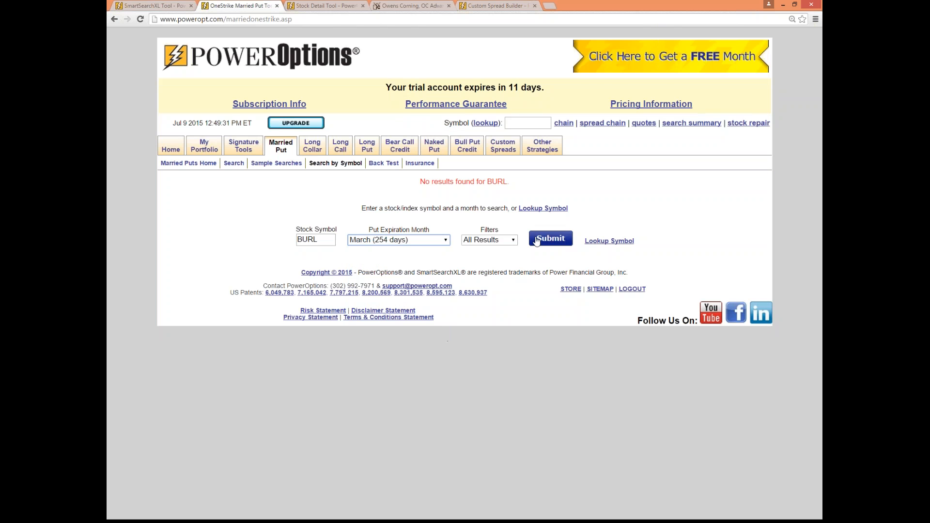
{"action": "left_click", "coordinate": [550, 238]}
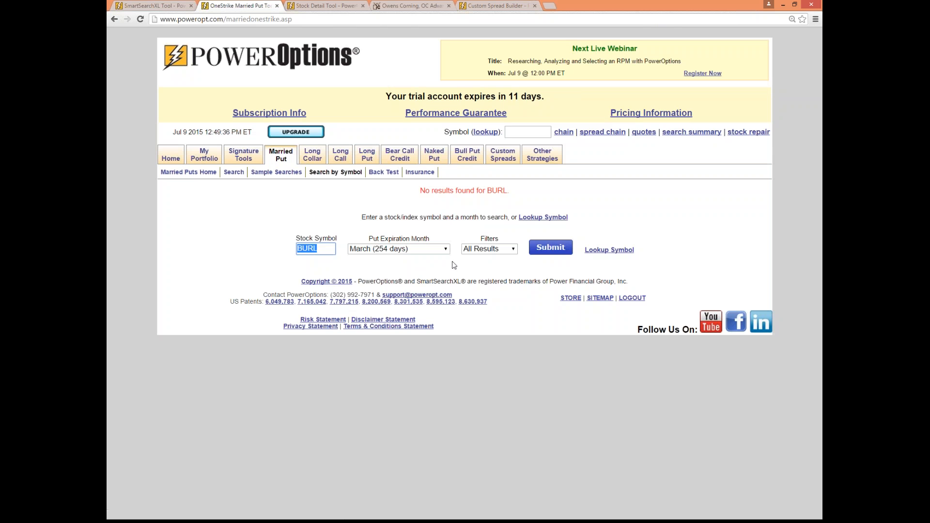
{"action": "left_click", "coordinate": [445, 249]}
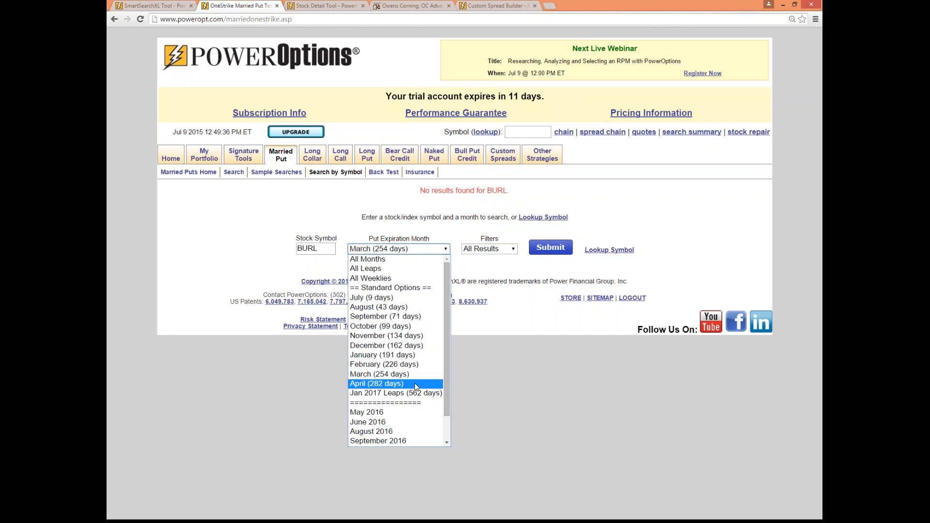
{"action": "left_click", "coordinate": [377, 383]}
{"action": "left_click", "coordinate": [545, 257]}
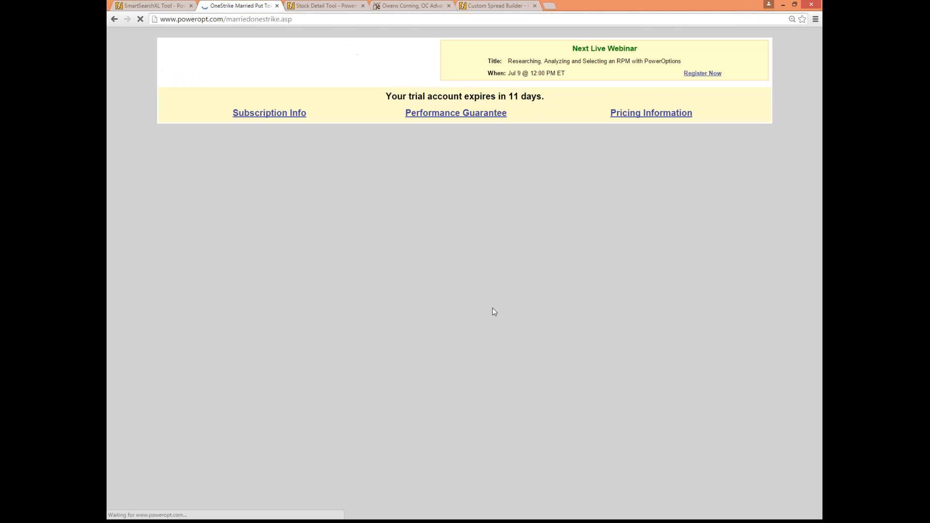
Set the put expiration month back to December (162 days) and submit the Burlington Stores search.
{"action": "left_click", "coordinate": [436, 249]}
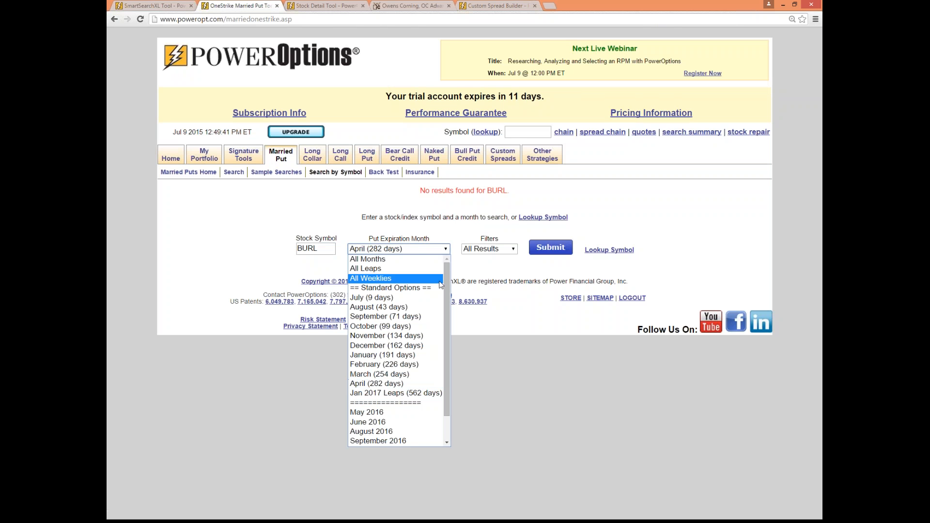
{"action": "left_click", "coordinate": [419, 345]}
{"action": "left_click", "coordinate": [555, 252]}
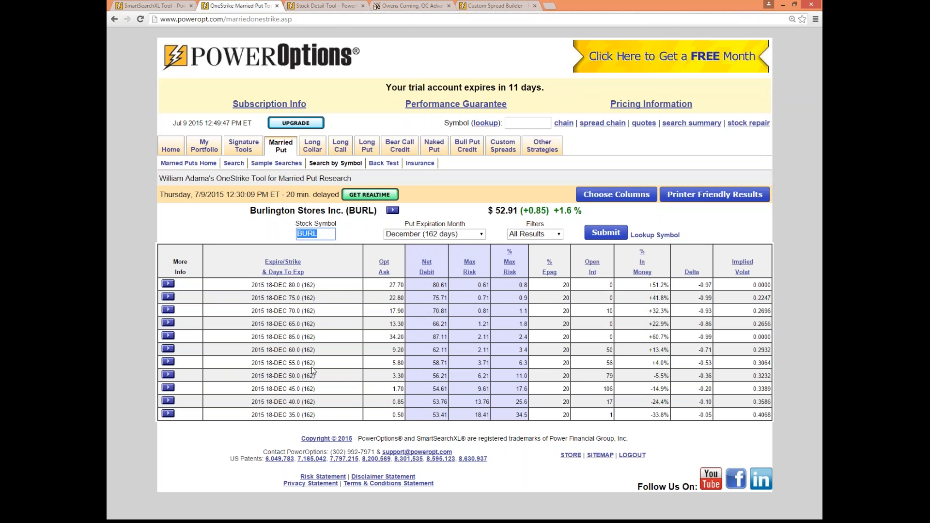
Check the % max risk of the 18-DEC 55.0 put and open that position's profit/loss chart.
{"action": "left_click_drag", "start_coordinate": [518, 364], "coordinate": [531, 365]}
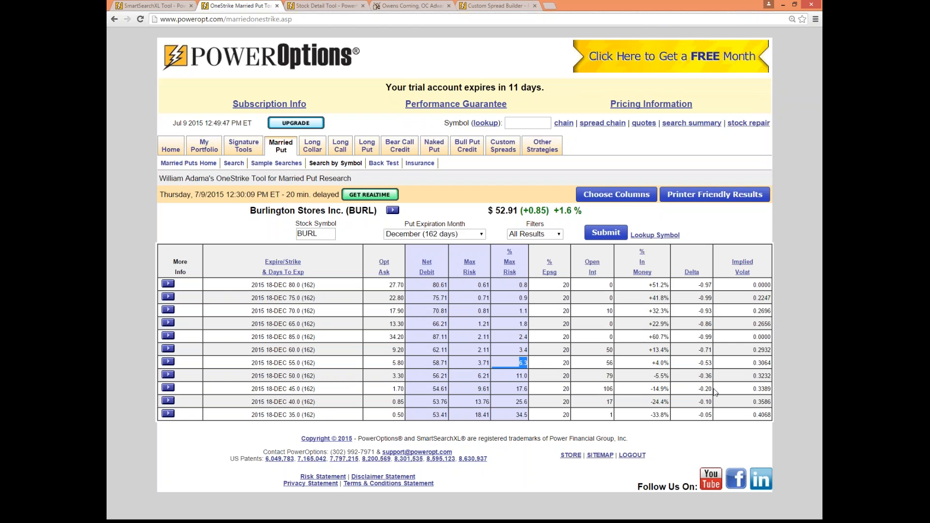
{"action": "key", "text": "alt+Tab"}
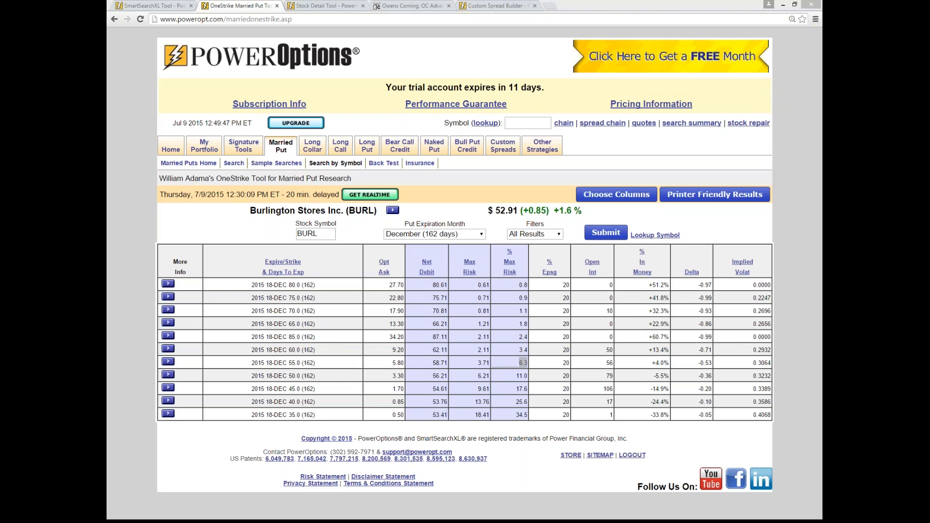
{"action": "left_click", "coordinate": [417, 372]}
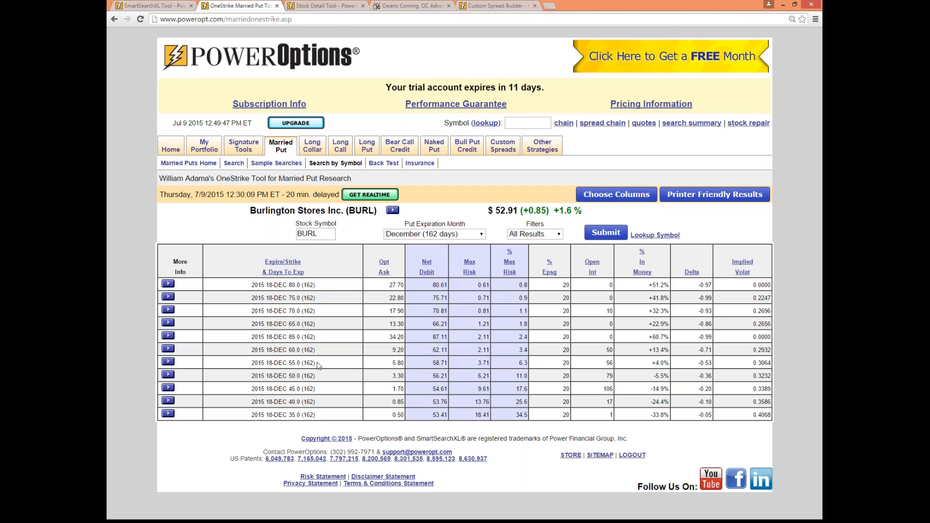
{"action": "left_click_drag", "start_coordinate": [269, 366], "coordinate": [316, 364]}
{"action": "left_click", "coordinate": [327, 349]}
{"action": "left_click", "coordinate": [168, 361]}
{"action": "left_click", "coordinate": [225, 425]}
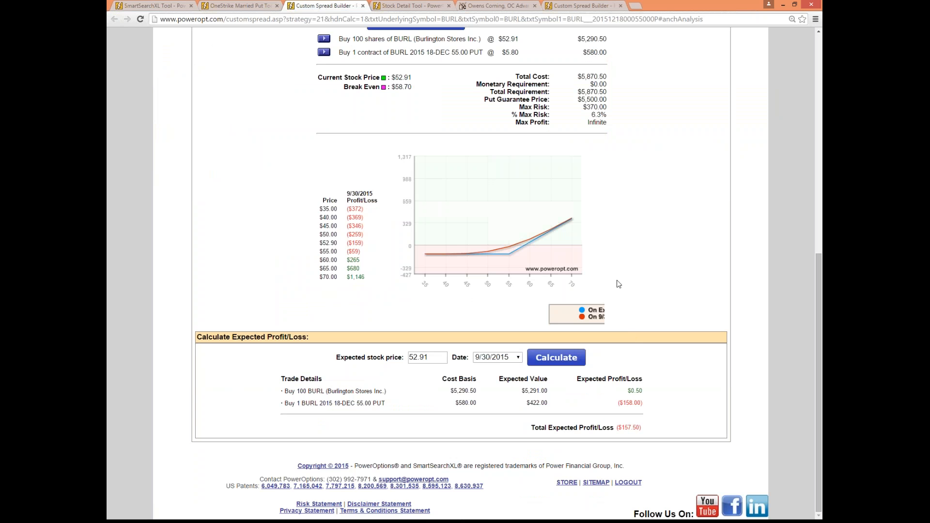
{"action": "scroll", "coordinate": [618, 283], "scroll_direction": "up", "scroll_amount": 2}
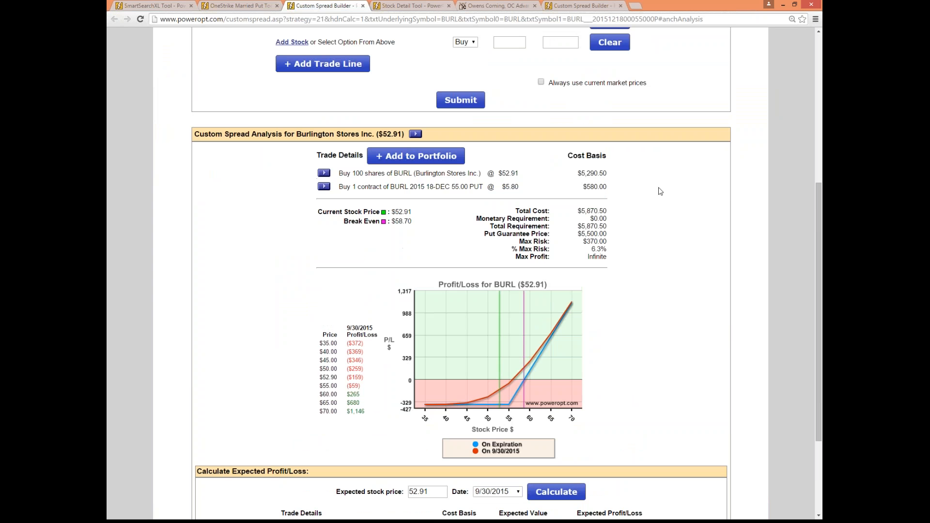
Review the cost basis and risk figures of the Burlington Stores trade and highlight the put's price.
{"action": "left_click_drag", "start_coordinate": [581, 172], "coordinate": [652, 246]}
{"action": "left_click", "coordinate": [638, 214]}
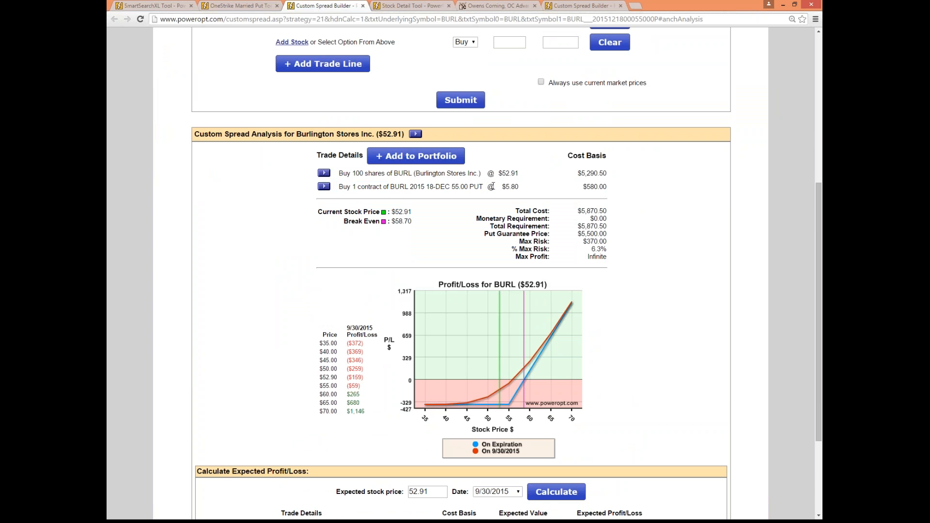
{"action": "left_click_drag", "start_coordinate": [504, 186], "coordinate": [528, 187]}
{"action": "key", "text": "alt+Tab"}
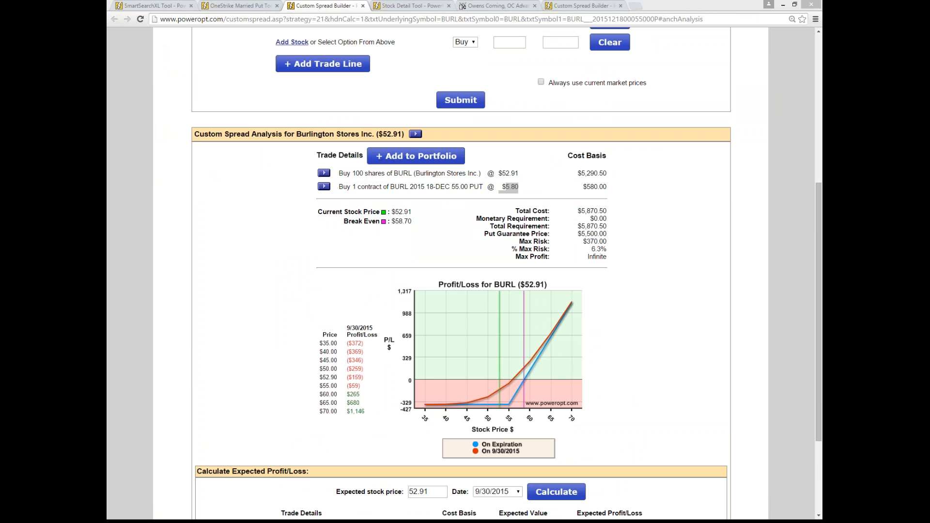
Annotate the put premium's breakdown including 370, circle the max risk figures, underline the 55.00 put, and clear the markings.
{"action": "mouse_move", "coordinate": [627, 181]}
{"action": "left_mouse_down"}
{"action": "mouse_move", "coordinate": [629, 192]}
{"action": "mouse_move", "coordinate": [666, 185]}
{"action": "left_mouse_up"}
{"action": "left_click", "coordinate": [646, 190]}
{"action": "mouse_move", "coordinate": [654, 184]}
{"action": "left_mouse_down"}
{"action": "mouse_move", "coordinate": [655, 195]}
{"action": "mouse_move", "coordinate": [664, 185]}
{"action": "left_mouse_up"}
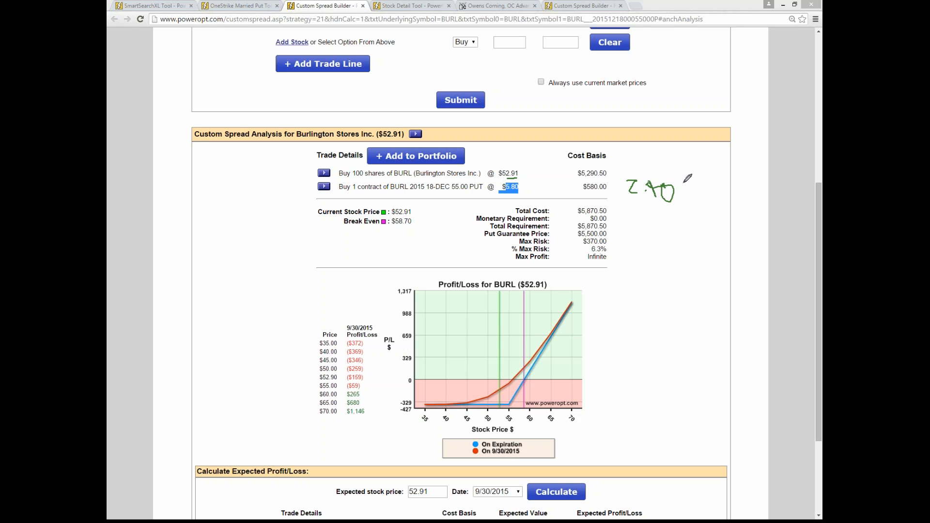
{"action": "left_click_drag", "start_coordinate": [682, 183], "coordinate": [695, 183]}
{"action": "mouse_move", "coordinate": [631, 204]}
{"action": "left_mouse_down"}
{"action": "mouse_move", "coordinate": [649, 211]}
{"action": "mouse_move", "coordinate": [644, 226]}
{"action": "mouse_move", "coordinate": [672, 203]}
{"action": "mouse_move", "coordinate": [667, 225]}
{"action": "mouse_move", "coordinate": [677, 211]}
{"action": "mouse_move", "coordinate": [703, 217]}
{"action": "left_mouse_up"}
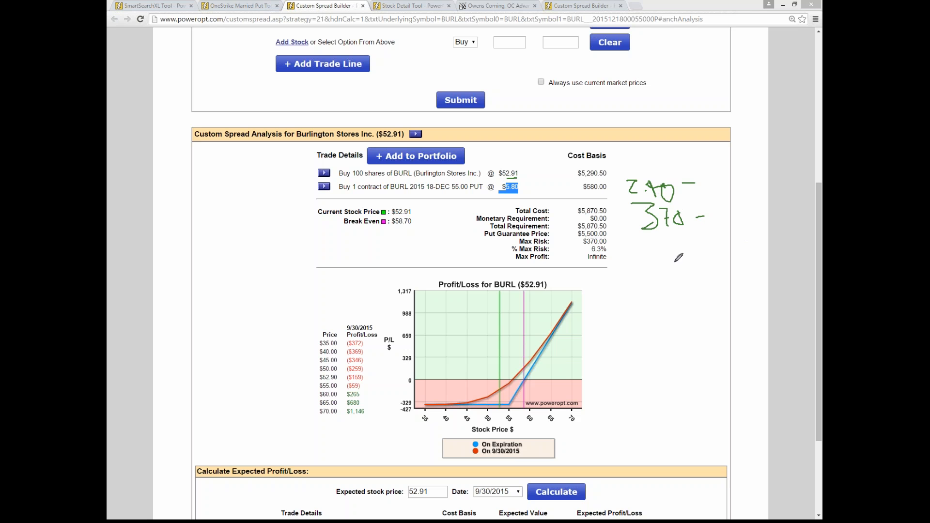
{"action": "mouse_move", "coordinate": [611, 236]}
{"action": "left_mouse_down"}
{"action": "mouse_move", "coordinate": [576, 235]}
{"action": "mouse_move", "coordinate": [598, 255]}
{"action": "mouse_move", "coordinate": [613, 237]}
{"action": "mouse_move", "coordinate": [648, 226]}
{"action": "mouse_move", "coordinate": [642, 242]}
{"action": "left_mouse_up"}
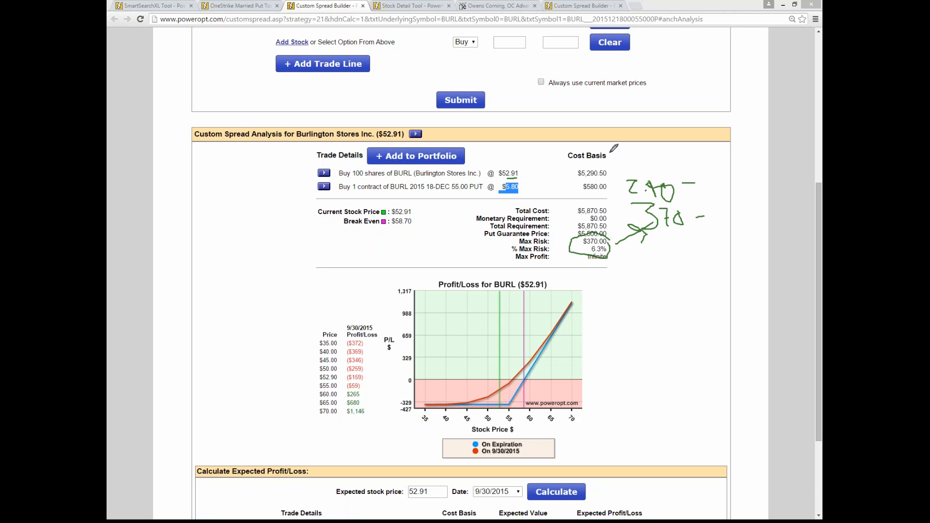
{"action": "left_click_drag", "start_coordinate": [446, 191], "coordinate": [480, 190]}
{"action": "left_click", "coordinate": [645, 236]}
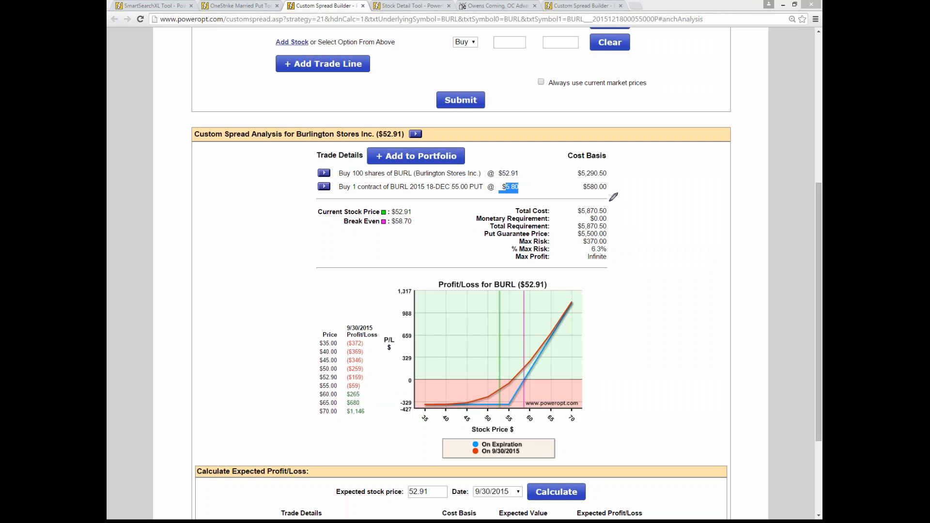
Mark the total cost, put guarantee price, max risk and the chart's upside profit region, and clear the annotations.
{"action": "left_click_drag", "start_coordinate": [609, 206], "coordinate": [608, 218]}
{"action": "left_click_drag", "start_coordinate": [608, 233], "coordinate": [645, 238]}
{"action": "mouse_move", "coordinate": [398, 376]}
{"action": "left_mouse_down"}
{"action": "mouse_move", "coordinate": [397, 386]}
{"action": "mouse_move", "coordinate": [413, 378]}
{"action": "mouse_move", "coordinate": [406, 377]}
{"action": "left_mouse_up"}
{"action": "left_click", "coordinate": [401, 383]}
{"action": "left_click", "coordinate": [617, 374]}
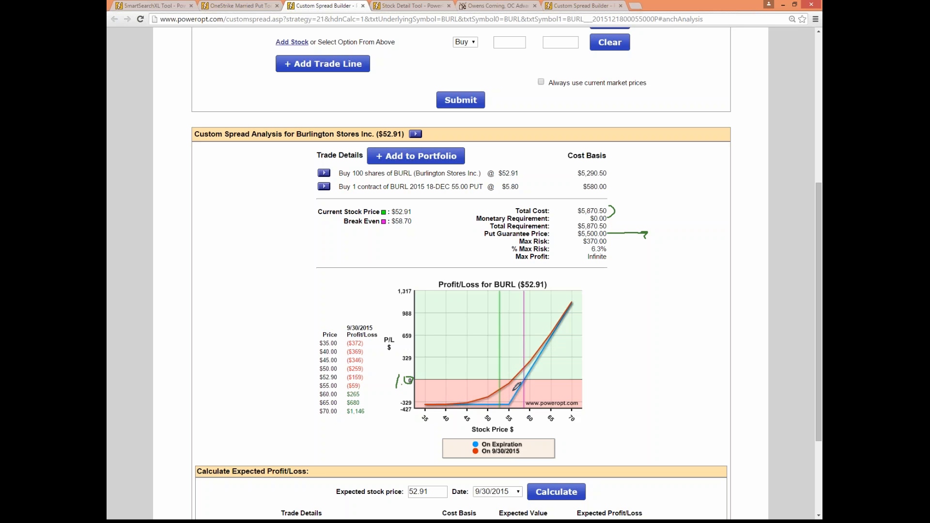
{"action": "mouse_move", "coordinate": [532, 374]}
{"action": "left_mouse_down"}
{"action": "mouse_move", "coordinate": [612, 329]}
{"action": "mouse_move", "coordinate": [603, 361]}
{"action": "left_mouse_up"}
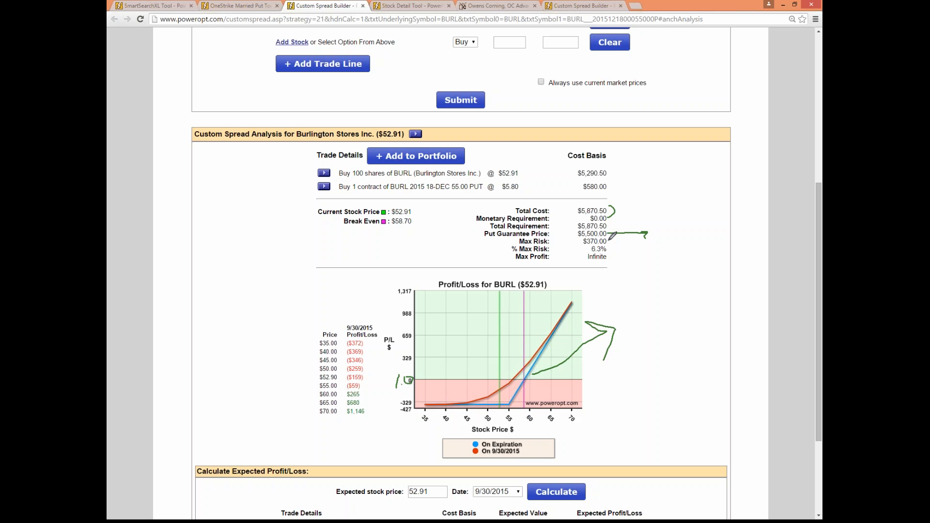
{"action": "left_click_drag", "start_coordinate": [609, 239], "coordinate": [609, 252]}
{"action": "mouse_move", "coordinate": [609, 241]}
{"action": "left_mouse_down"}
{"action": "mouse_move", "coordinate": [630, 240]}
{"action": "mouse_move", "coordinate": [618, 226]}
{"action": "mouse_move", "coordinate": [621, 248]}
{"action": "mouse_move", "coordinate": [647, 253]}
{"action": "left_mouse_up"}
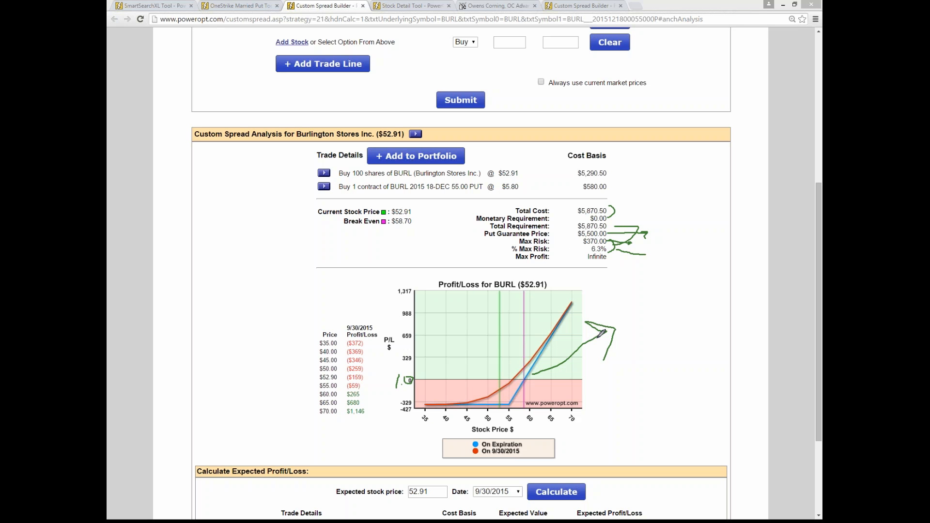
{"action": "key", "text": "Escape"}
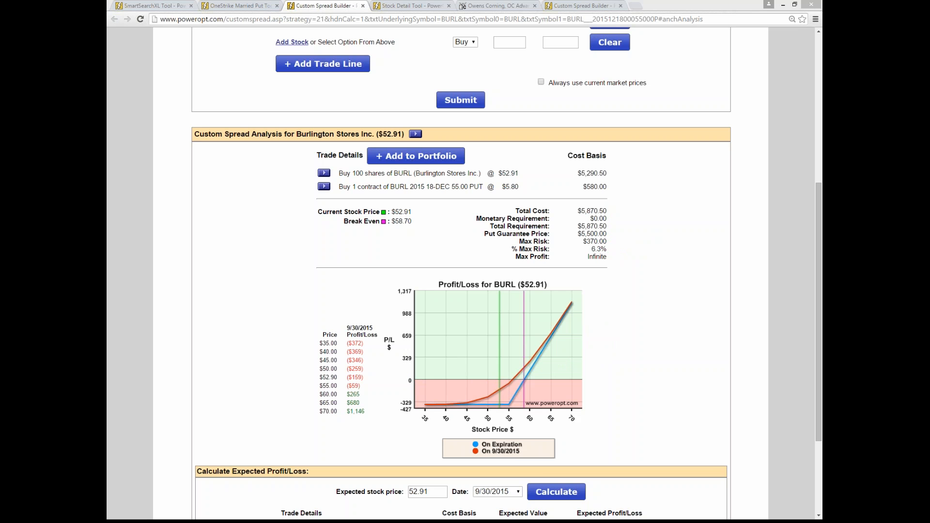
Hide the 9/30/2015 curve on the Burlington Stores profit/loss chart.
{"action": "left_click", "coordinate": [476, 451]}
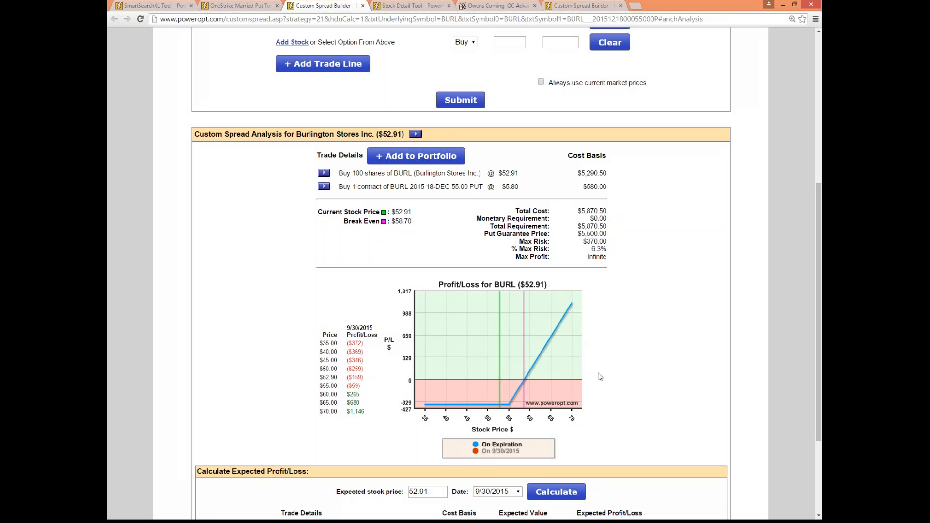
Highlight the trade's break-even price and restore the 9/30/2015 curve on the profit/loss chart.
{"action": "scroll", "coordinate": [600, 377], "scroll_direction": "down", "scroll_amount": 1}
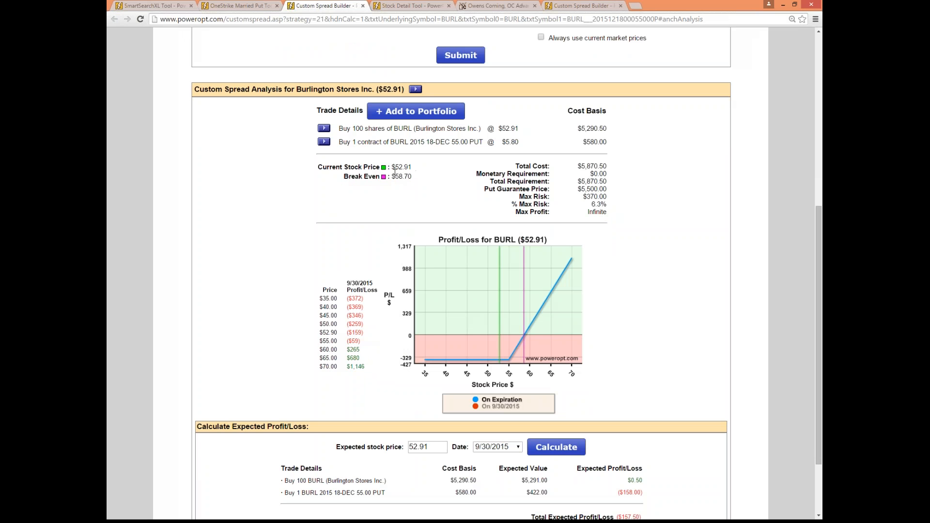
{"action": "left_click_drag", "start_coordinate": [394, 176], "coordinate": [415, 179]}
{"action": "left_click", "coordinate": [409, 179]}
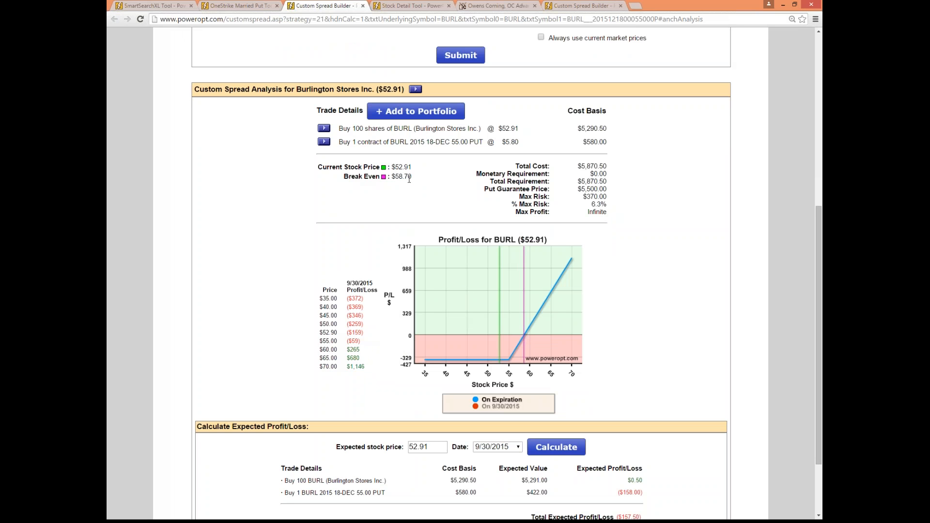
{"action": "left_click", "coordinate": [475, 410]}
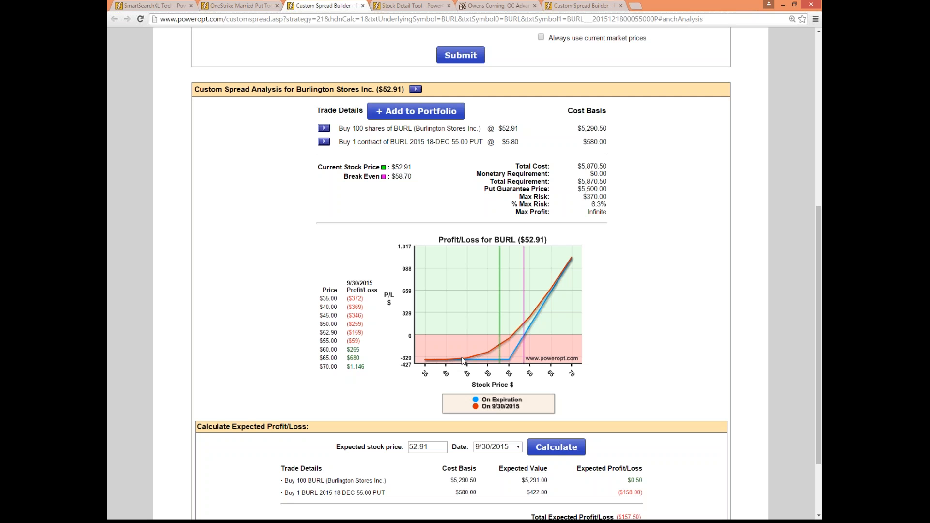
Inspect the 9/30/2015 curve on the chart and highlight the 55.00 put's line in the trade details.
{"action": "mouse_move", "coordinate": [513, 338]}
{"action": "left_click_drag", "start_coordinate": [382, 142], "coordinate": [535, 152]}
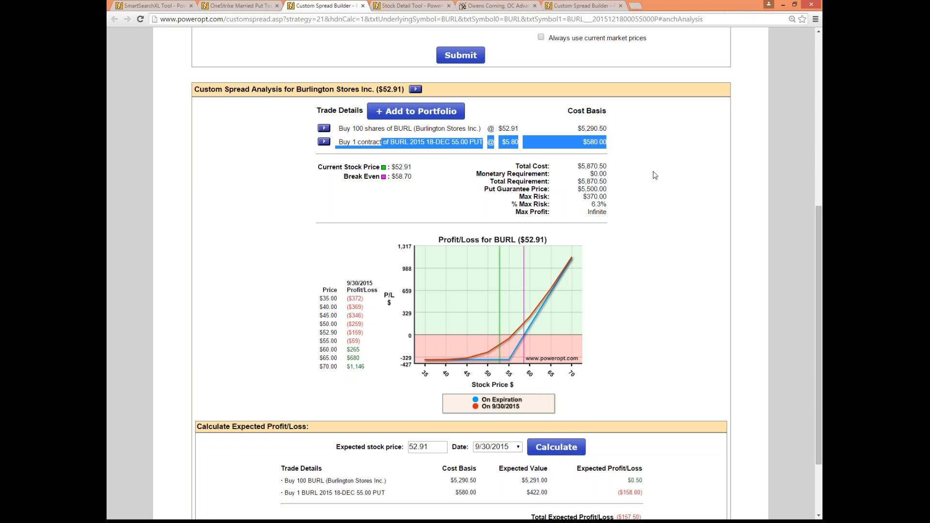
{"action": "mouse_move", "coordinate": [490, 363]}
{"action": "left_click", "coordinate": [634, 300]}
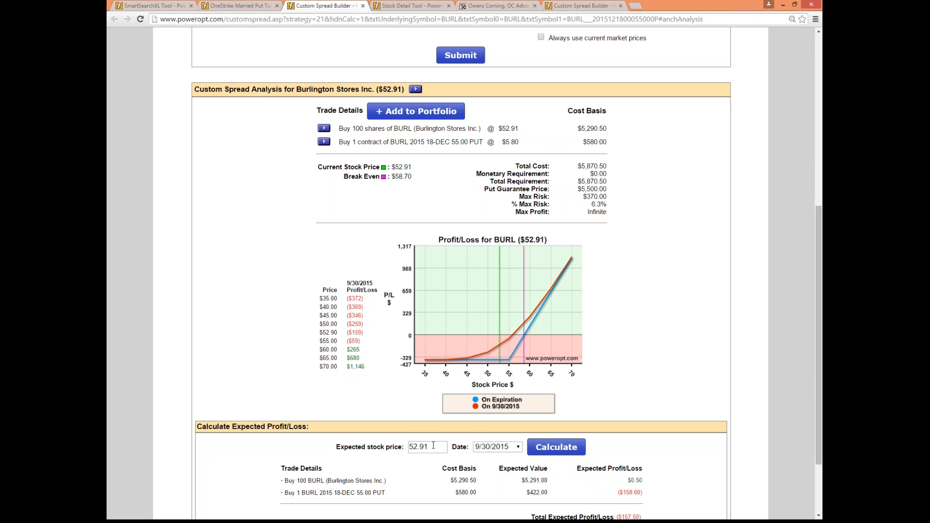
Calculate the expected profit/loss for a stock price of 55.50 on 8/10/2015.
{"action": "left_click_drag", "start_coordinate": [434, 446], "coordinate": [405, 450]}
{"action": "type", "text": "55.50"}
{"action": "left_click", "coordinate": [482, 450]}
{"action": "left_click_drag", "start_coordinate": [520, 279], "coordinate": [521, 260]}
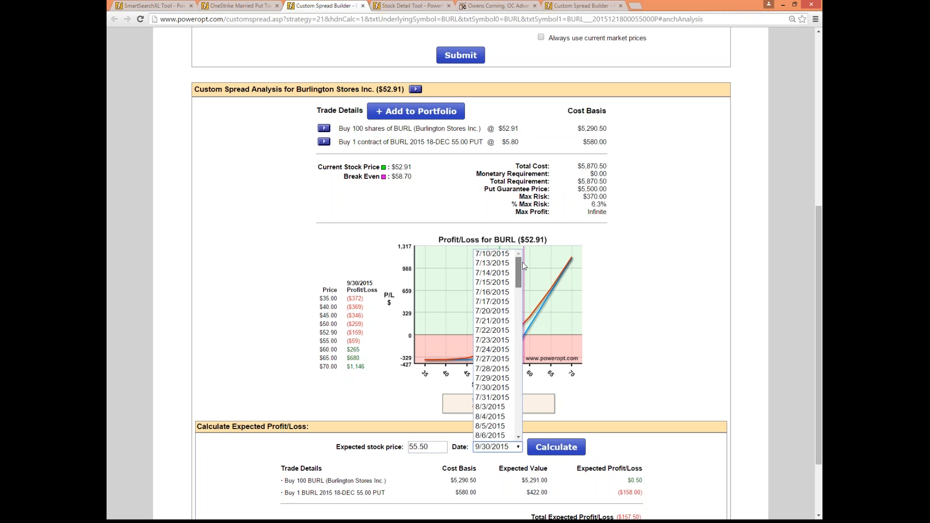
{"action": "scroll", "coordinate": [497, 393], "scroll_direction": "down", "scroll_amount": 3}
{"action": "scroll", "coordinate": [497, 396], "scroll_direction": "down", "scroll_amount": 3}
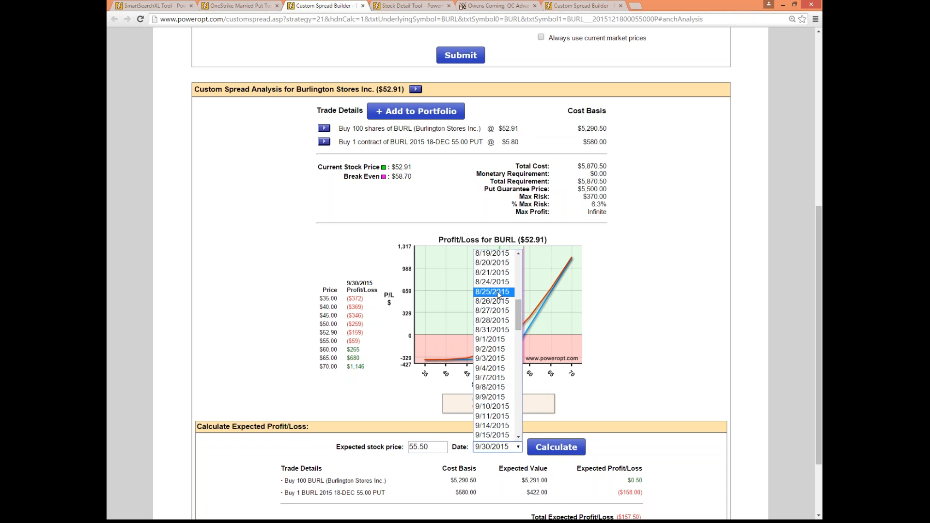
{"action": "scroll", "coordinate": [489, 289], "scroll_direction": "up", "scroll_amount": 3}
{"action": "left_click", "coordinate": [491, 279]}
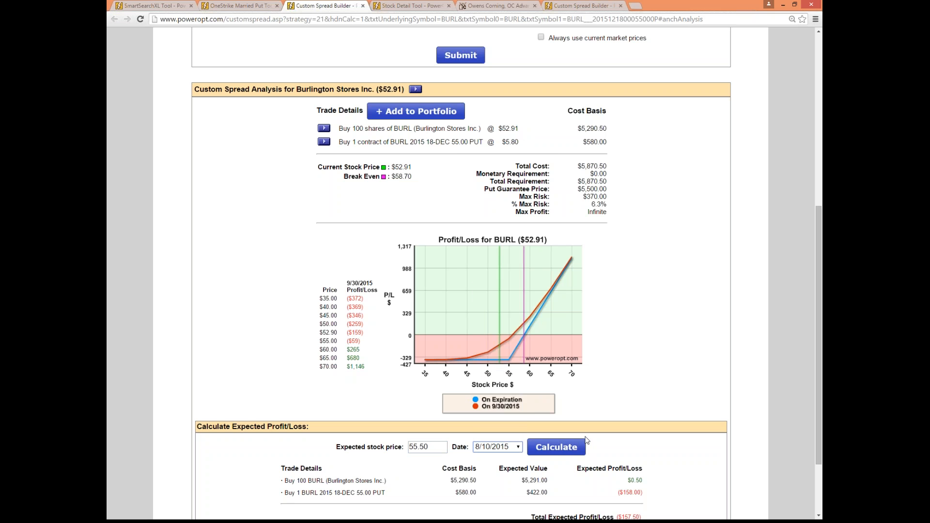
{"action": "left_click", "coordinate": [571, 446]}
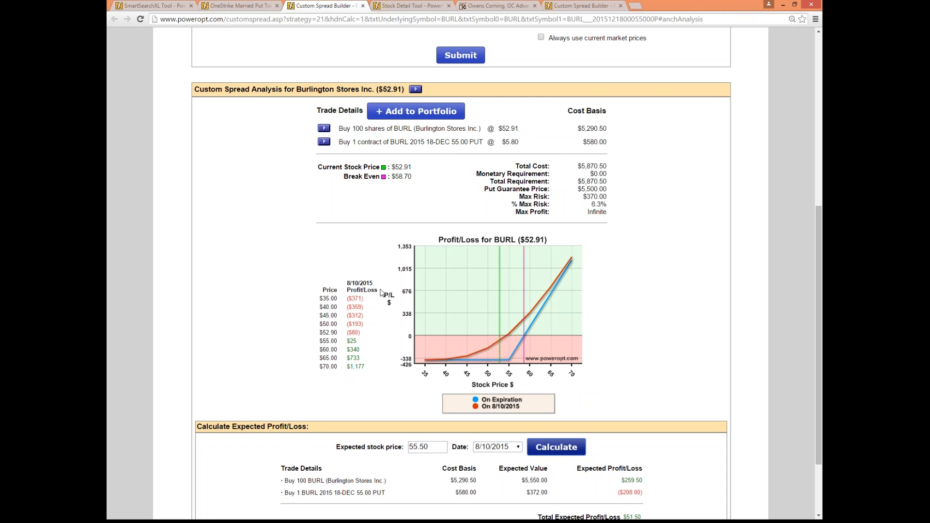
Review the expected profit/loss of the stock and put legs and highlight the total.
{"action": "scroll", "coordinate": [598, 307], "scroll_direction": "down", "scroll_amount": 2}
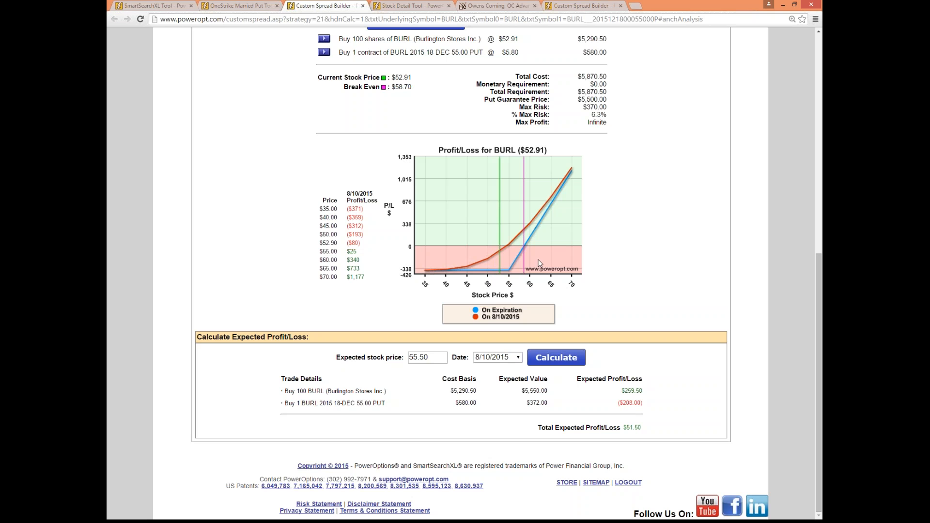
{"action": "left_click_drag", "start_coordinate": [438, 358], "coordinate": [403, 356]}
{"action": "left_click_drag", "start_coordinate": [623, 394], "coordinate": [648, 434]}
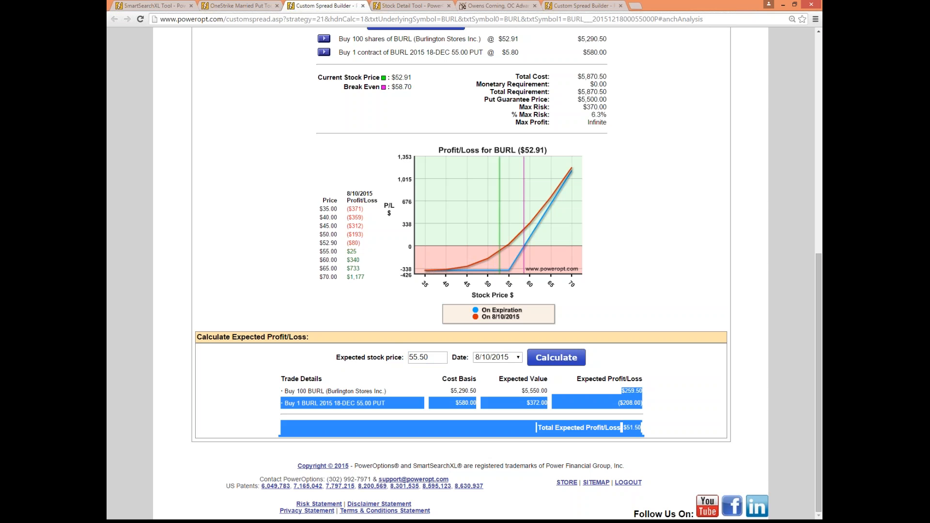
{"action": "left_click", "coordinate": [672, 407]}
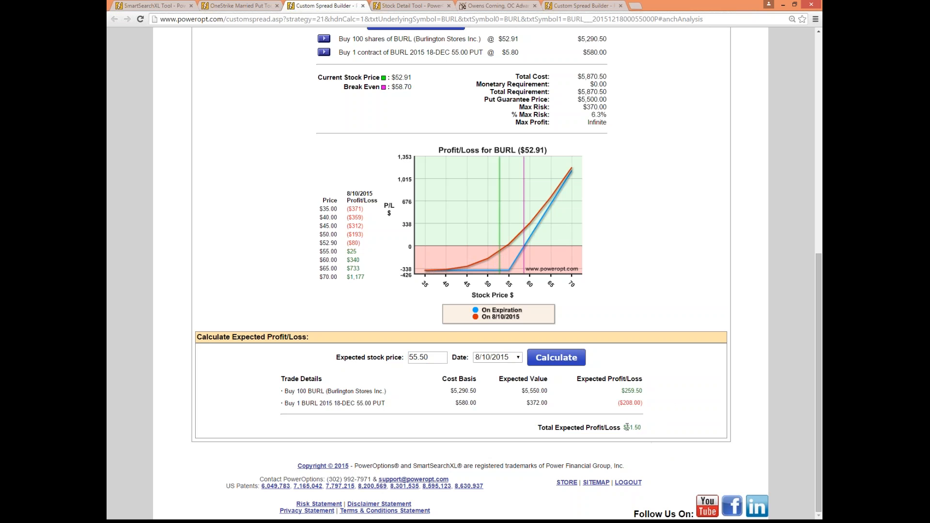
{"action": "left_click_drag", "start_coordinate": [627, 427], "coordinate": [657, 427]}
{"action": "left_click", "coordinate": [648, 422]}
Highlight the break-even price, compare it with the 8/10/2015 curve, and review the trade's entries.
{"action": "left_click_drag", "start_coordinate": [395, 87], "coordinate": [415, 87]}
{"action": "mouse_move", "coordinate": [510, 240]}
{"action": "left_click", "coordinate": [660, 307]}
{"action": "scroll", "coordinate": [664, 327], "scroll_direction": "up", "scroll_amount": 2}
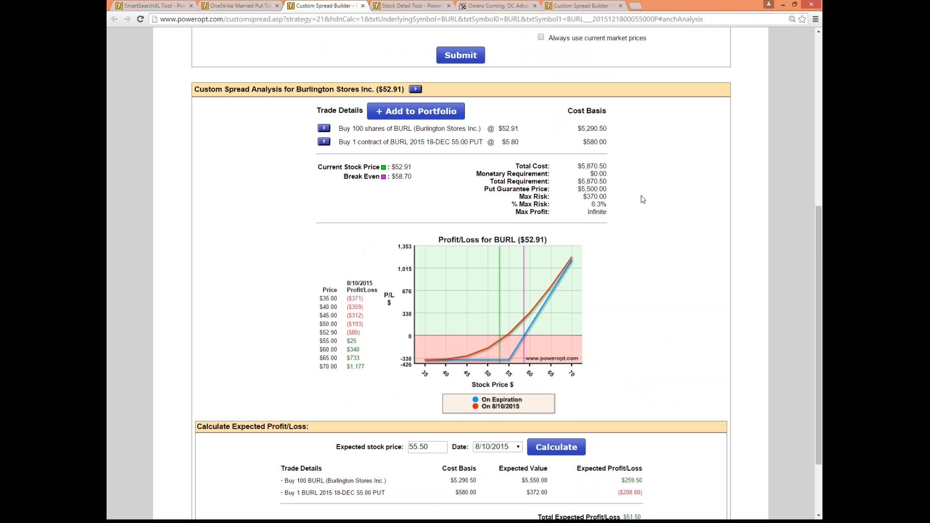
{"action": "scroll", "coordinate": [643, 280], "scroll_direction": "up", "scroll_amount": 4}
{"action": "scroll", "coordinate": [643, 282], "scroll_direction": "up", "scroll_amount": 1}
Recalculate the expected profit/loss for a stock price of 45.50, keeping the 8/10/2015 date.
{"action": "scroll", "coordinate": [640, 284], "scroll_direction": "down", "scroll_amount": 5}
{"action": "scroll", "coordinate": [566, 310], "scroll_direction": "down", "scroll_amount": 2}
{"action": "left_click_drag", "start_coordinate": [438, 354], "coordinate": [387, 360]}
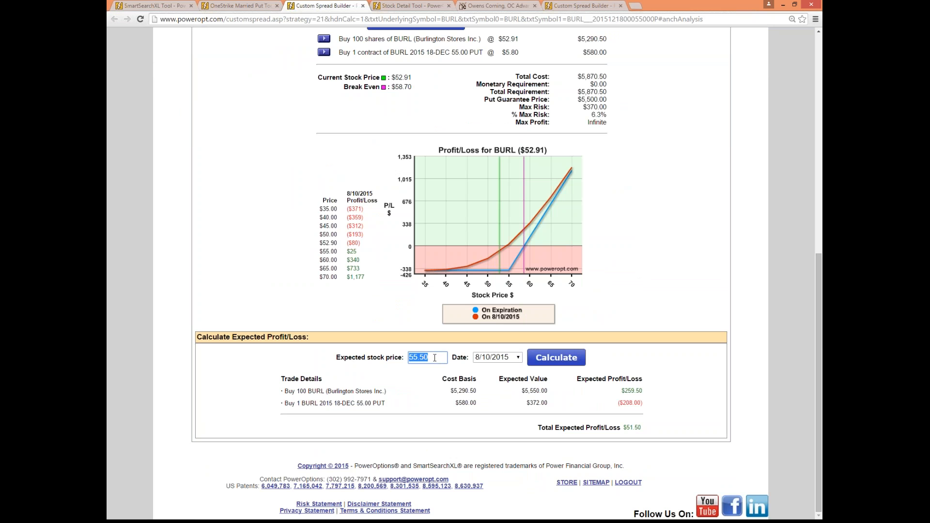
{"action": "type", "text": "45.50"}
{"action": "left_click", "coordinate": [554, 361]}
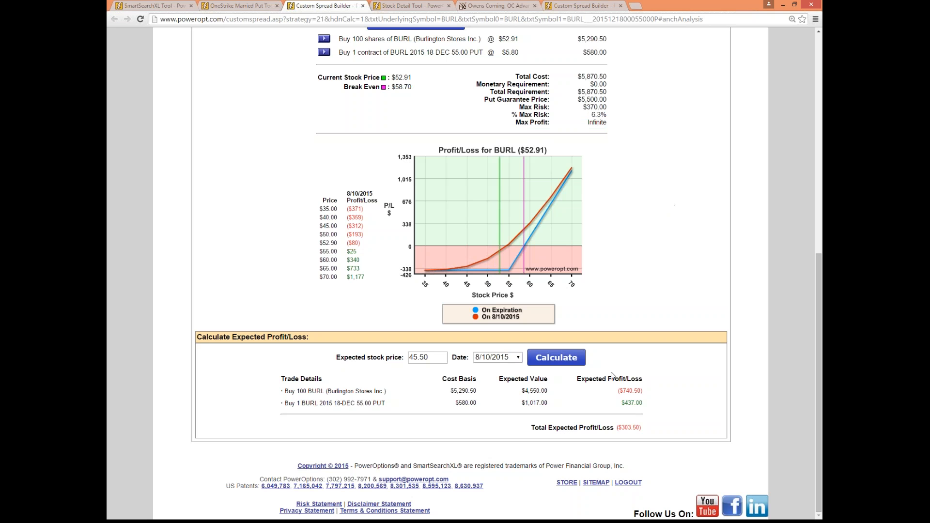
Highlight the put's expected profit and the total expected profit/loss, and inspect the loss points on the 8/10/2015 curve.
{"action": "left_click_drag", "start_coordinate": [619, 390], "coordinate": [652, 401]}
{"action": "left_click", "coordinate": [677, 386]}
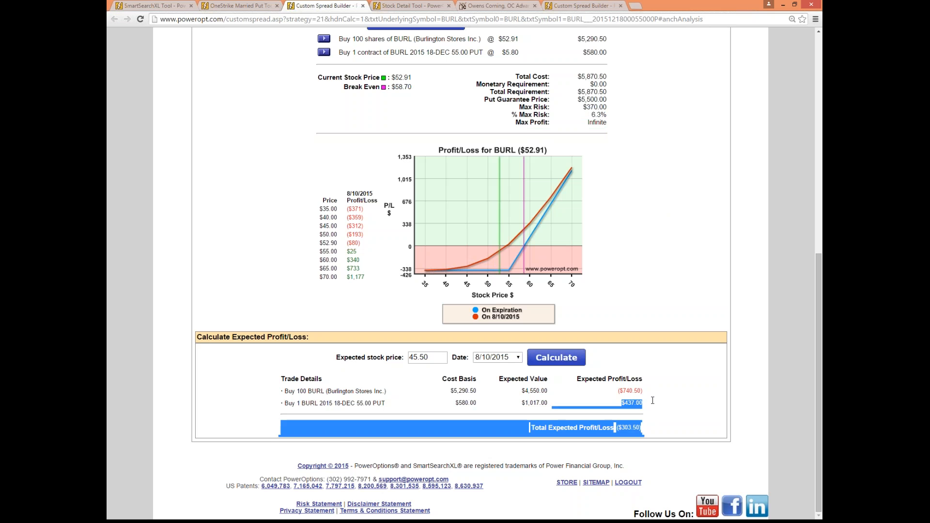
{"action": "left_click", "coordinate": [657, 402]}
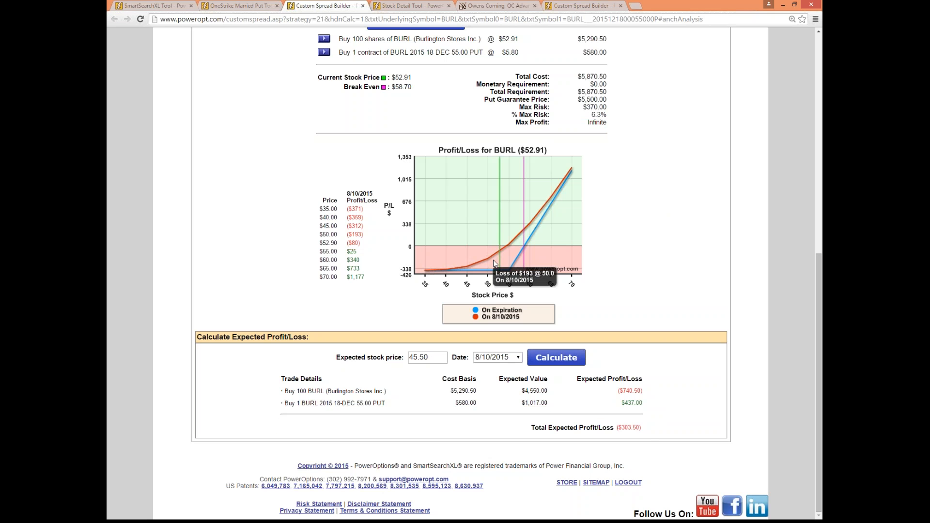
{"action": "mouse_move", "coordinate": [468, 276]}
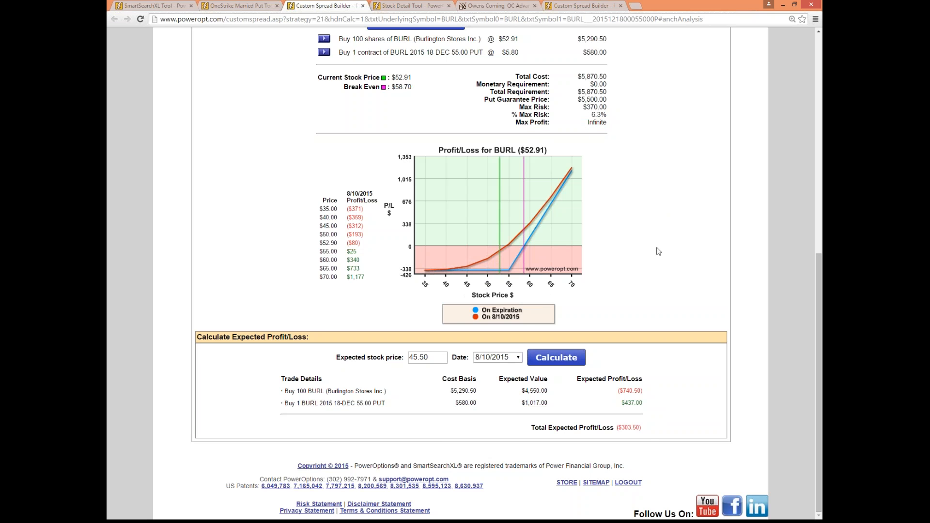
Bracket the trade's risk figures, write notes including 40,000 and 100 beside them, and clear the annotations.
{"action": "scroll", "coordinate": [669, 300], "scroll_direction": "up", "scroll_amount": 2}
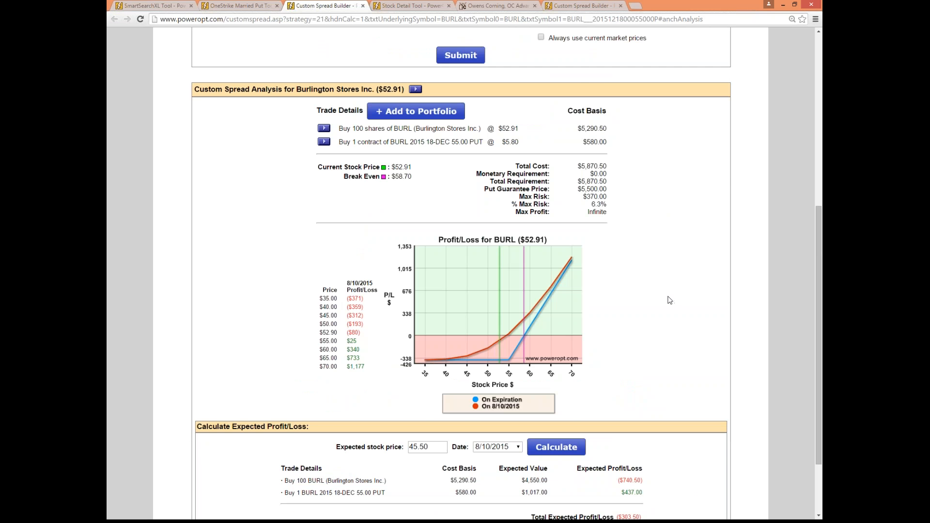
{"action": "scroll", "coordinate": [669, 300], "scroll_direction": "up", "scroll_amount": 3}
{"action": "scroll", "coordinate": [669, 300], "scroll_direction": "down", "scroll_amount": 2}
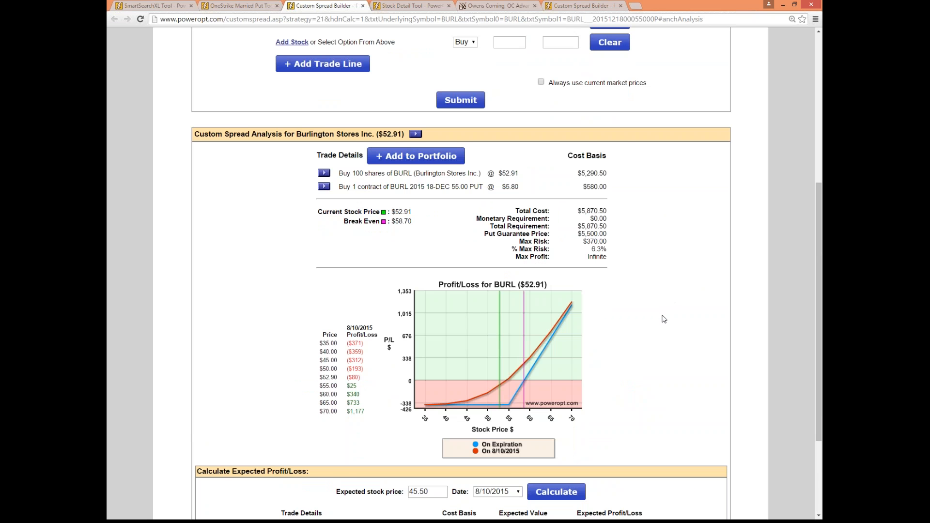
{"action": "scroll", "coordinate": [664, 319], "scroll_direction": "up", "scroll_amount": 3}
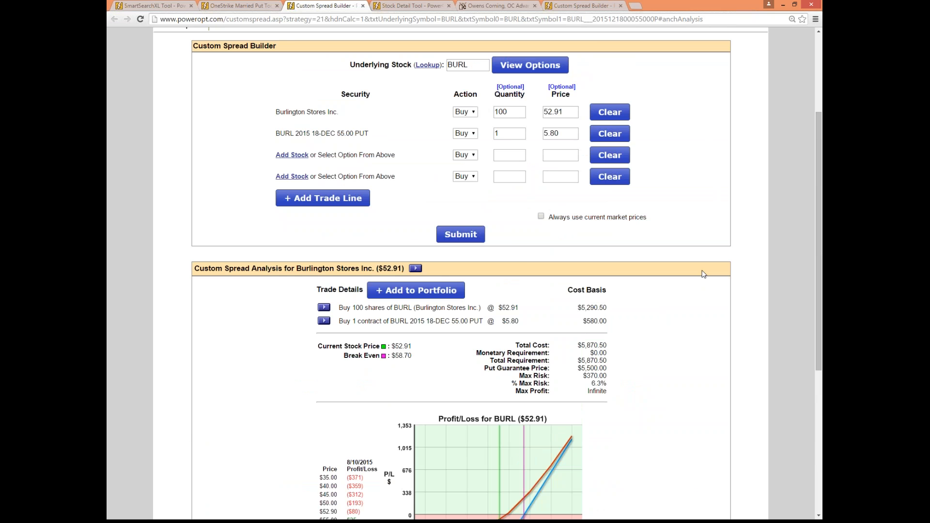
{"action": "scroll", "coordinate": [703, 274], "scroll_direction": "down", "scroll_amount": 3}
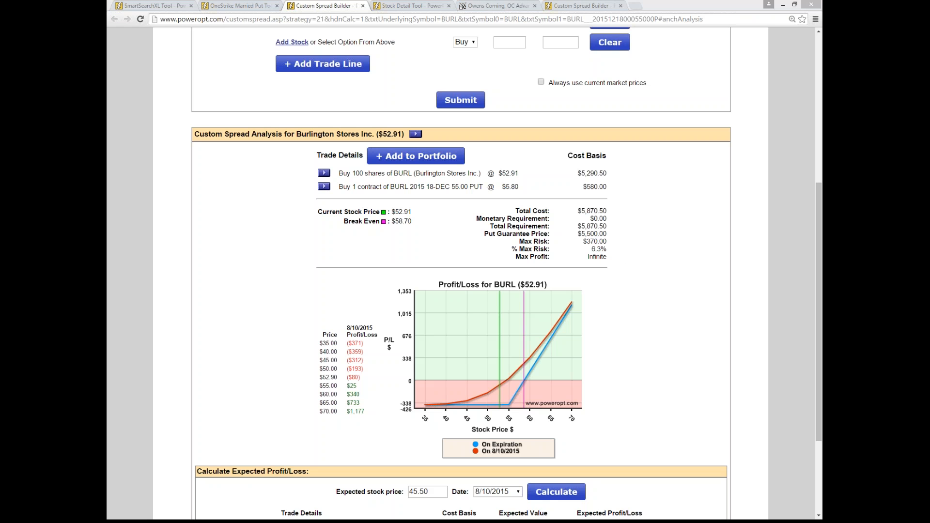
{"action": "mouse_move", "coordinate": [608, 232]}
{"action": "left_mouse_down"}
{"action": "mouse_move", "coordinate": [618, 244]}
{"action": "mouse_move", "coordinate": [611, 265]}
{"action": "left_mouse_up"}
{"action": "mouse_move", "coordinate": [626, 209]}
{"action": "left_mouse_down"}
{"action": "mouse_move", "coordinate": [634, 224]}
{"action": "mouse_move", "coordinate": [636, 205]}
{"action": "mouse_move", "coordinate": [640, 225]}
{"action": "mouse_move", "coordinate": [649, 212]}
{"action": "mouse_move", "coordinate": [656, 228]}
{"action": "mouse_move", "coordinate": [672, 213]}
{"action": "mouse_move", "coordinate": [706, 210]}
{"action": "left_mouse_up"}
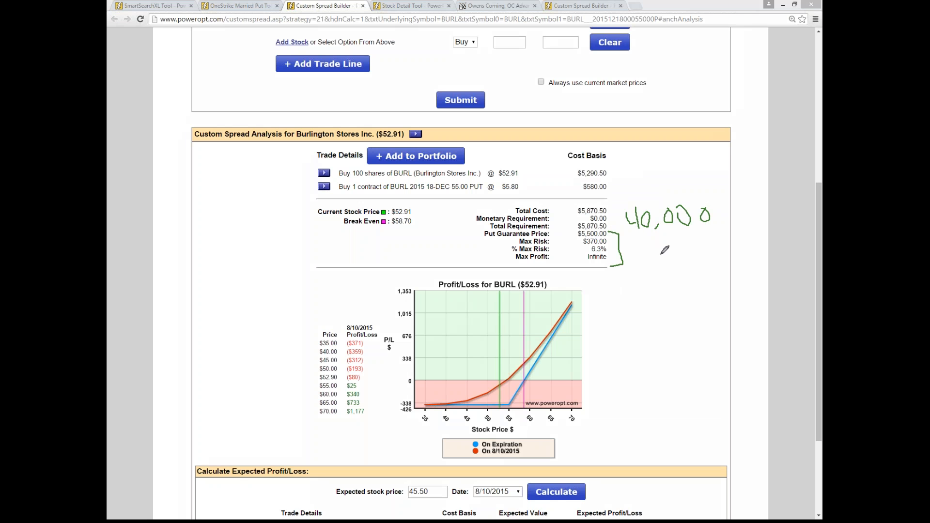
{"action": "mouse_move", "coordinate": [635, 241]}
{"action": "left_mouse_down"}
{"action": "mouse_move", "coordinate": [665, 255]}
{"action": "mouse_move", "coordinate": [683, 247]}
{"action": "mouse_move", "coordinate": [679, 237]}
{"action": "mouse_move", "coordinate": [694, 248]}
{"action": "mouse_move", "coordinate": [647, 279]}
{"action": "mouse_move", "coordinate": [668, 264]}
{"action": "mouse_move", "coordinate": [702, 287]}
{"action": "mouse_move", "coordinate": [702, 312]}
{"action": "left_mouse_up"}
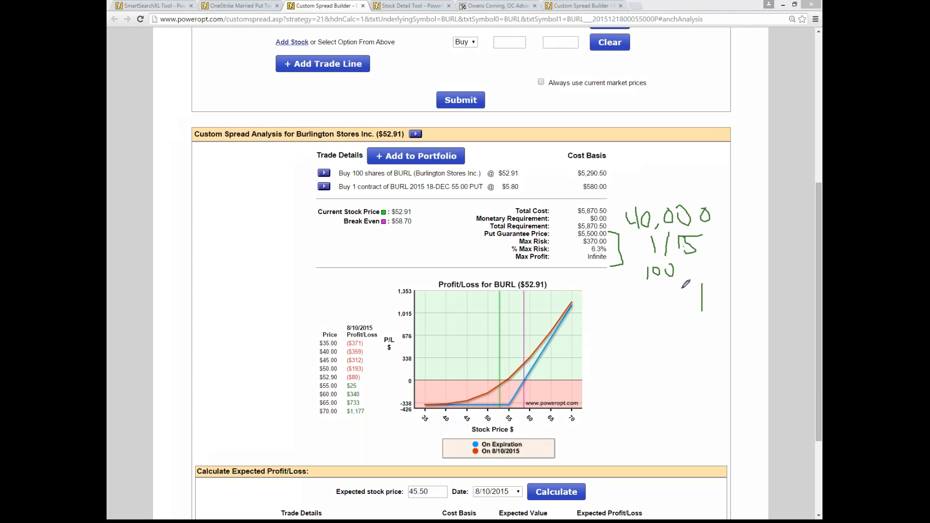
{"action": "key", "text": "Escape"}
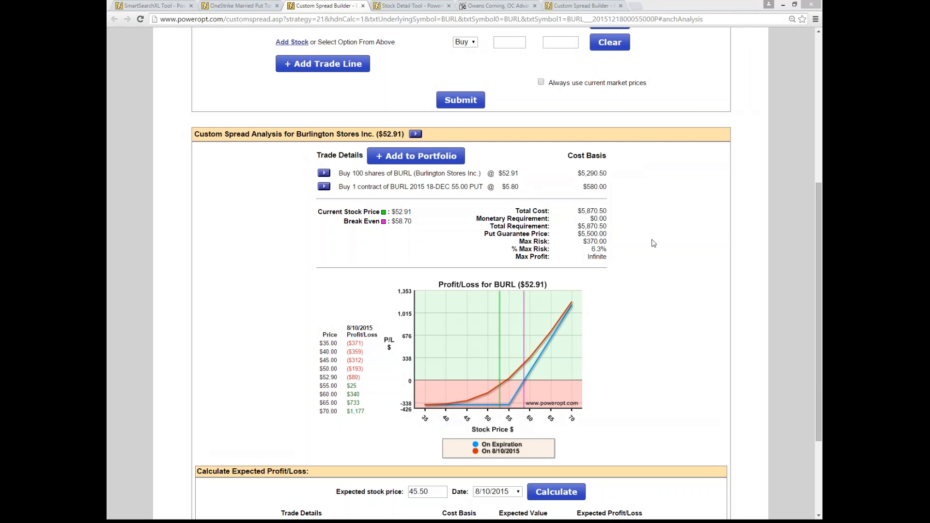
List the BURL options for August 21 2015 and add the 55.00 call to the custom spread.
{"action": "scroll", "coordinate": [656, 315], "scroll_direction": "up", "scroll_amount": 2}
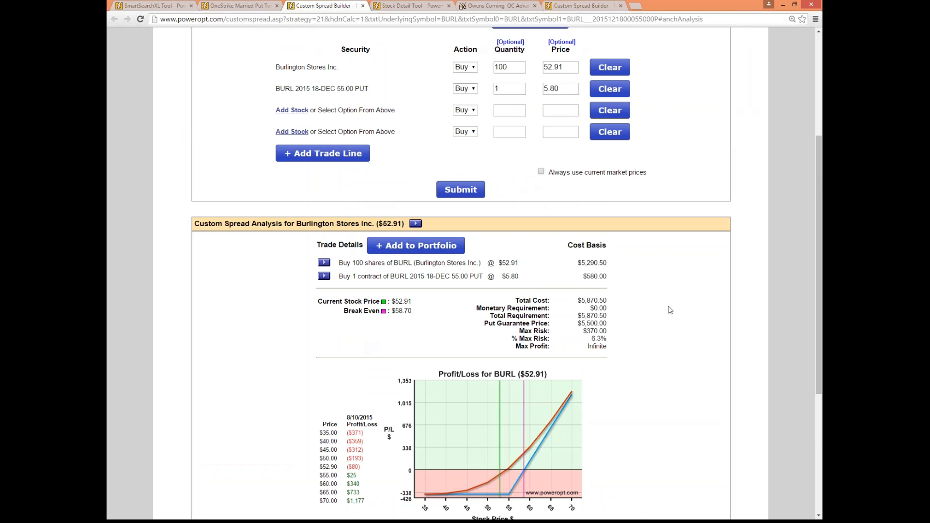
{"action": "scroll", "coordinate": [670, 310], "scroll_direction": "down", "scroll_amount": 2}
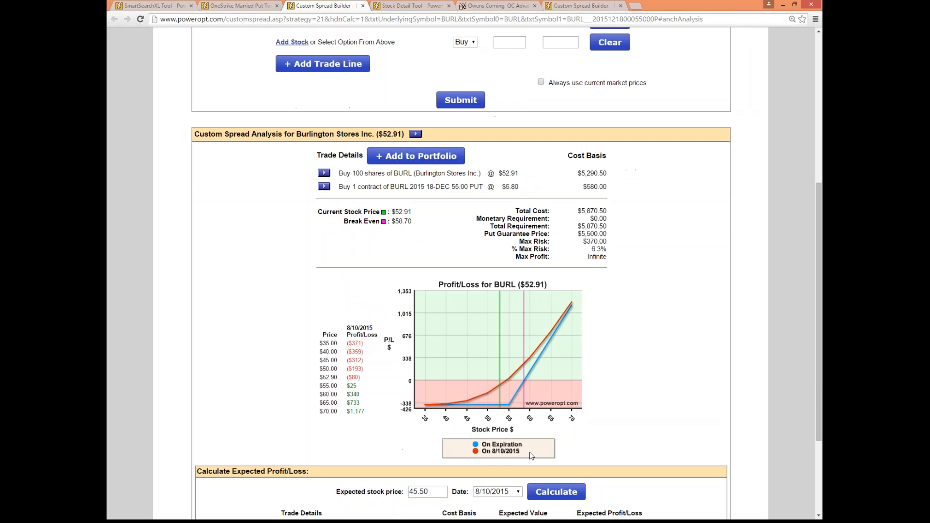
{"action": "scroll", "coordinate": [641, 315], "scroll_direction": "up", "scroll_amount": 3}
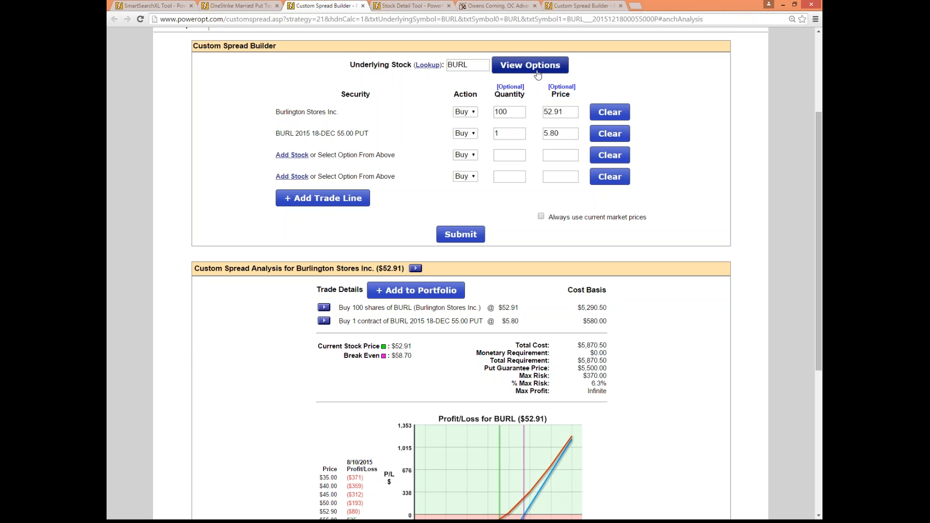
{"action": "left_click", "coordinate": [541, 68]}
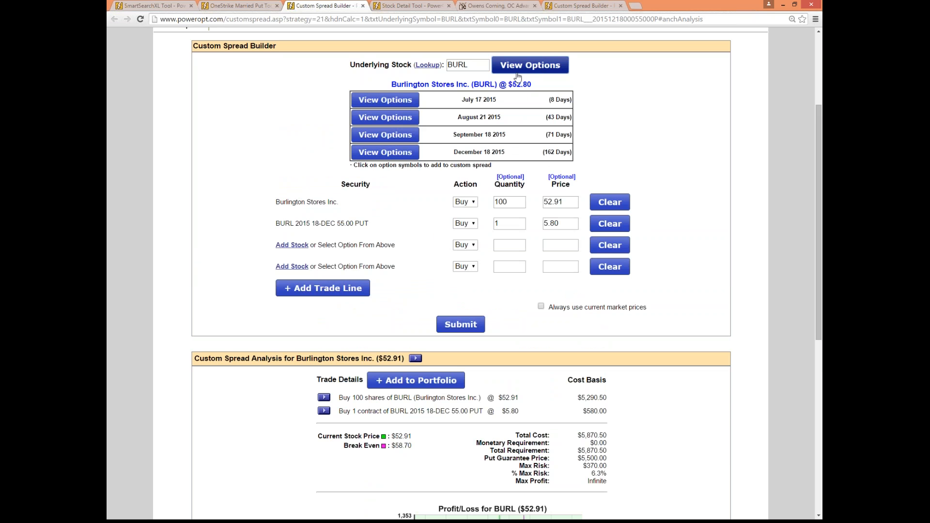
{"action": "left_click", "coordinate": [388, 117]}
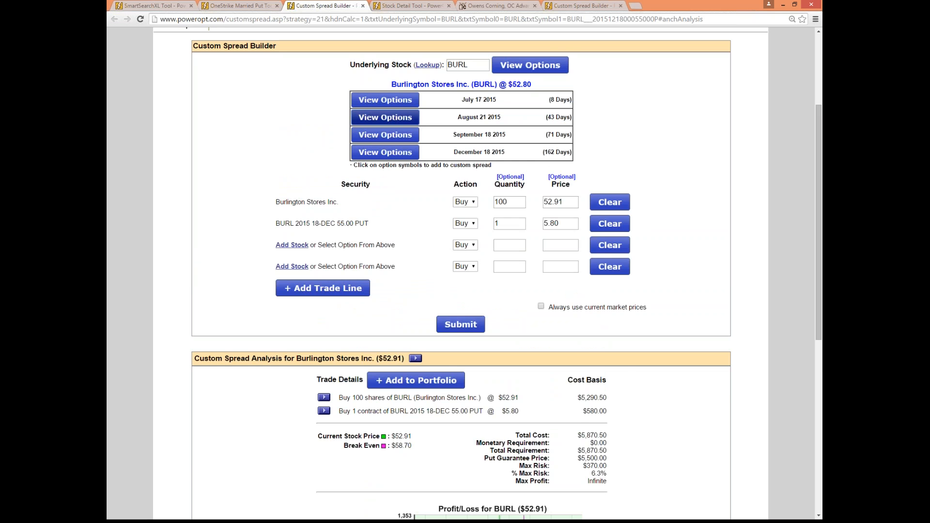
{"action": "scroll", "coordinate": [489, 162], "scroll_direction": "down", "scroll_amount": 1}
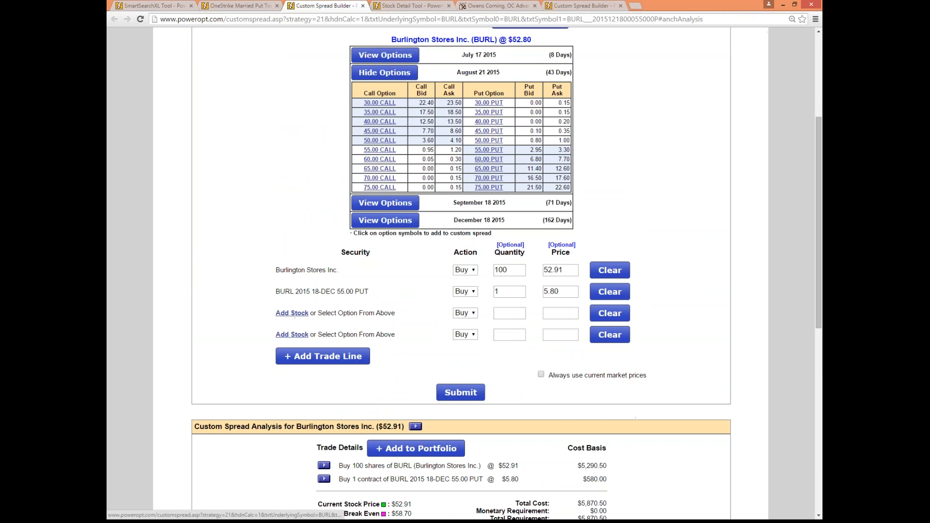
{"action": "left_click", "coordinate": [376, 150]}
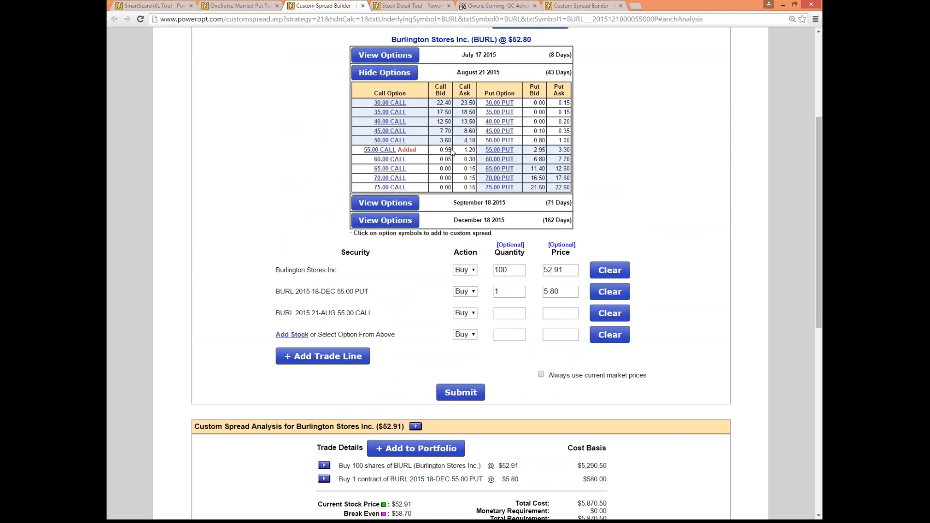
Set the BURL August 55.00 call leg to sell 1 contract at a price of 1.00.
{"action": "left_click", "coordinate": [473, 313]}
{"action": "left_click", "coordinate": [464, 332]}
{"action": "left_click", "coordinate": [506, 314]}
{"action": "type", "text": "1"}
{"action": "left_click", "coordinate": [564, 314]}
{"action": "type", "text": "1.00"}
{"action": "left_click", "coordinate": [647, 279]}
{"action": "scroll", "coordinate": [639, 281], "scroll_direction": "down", "scroll_amount": 4}
{"action": "scroll", "coordinate": [637, 281], "scroll_direction": "down", "scroll_amount": 2}
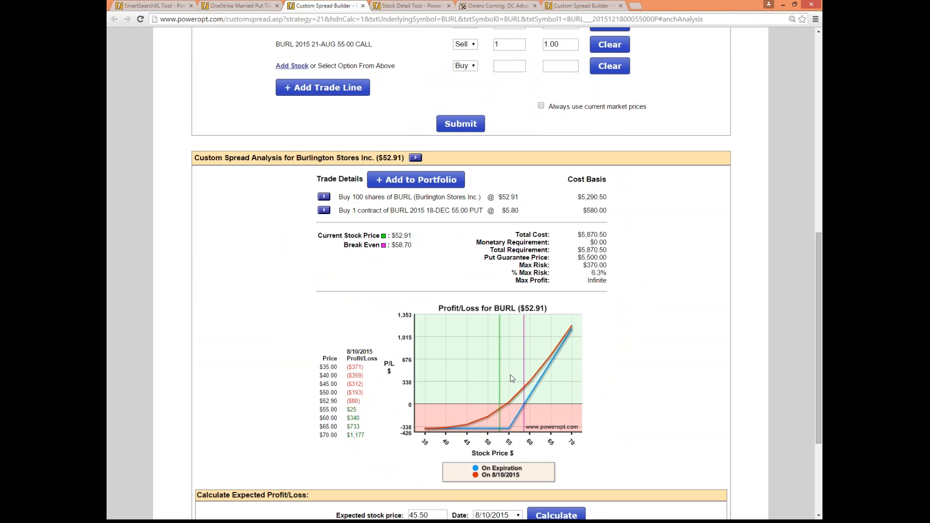
{"action": "scroll", "coordinate": [616, 343], "scroll_direction": "up", "scroll_amount": 3}
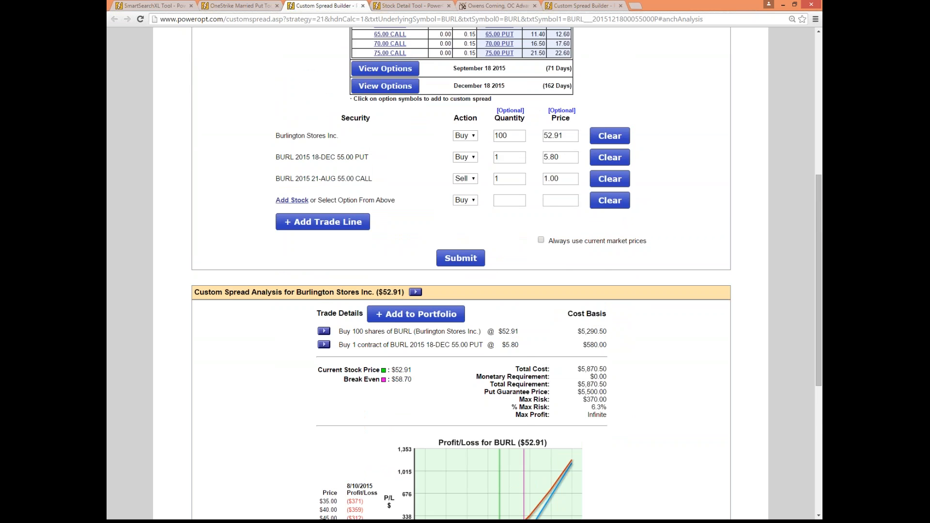
{"action": "scroll", "coordinate": [609, 314], "scroll_direction": "down", "scroll_amount": 1}
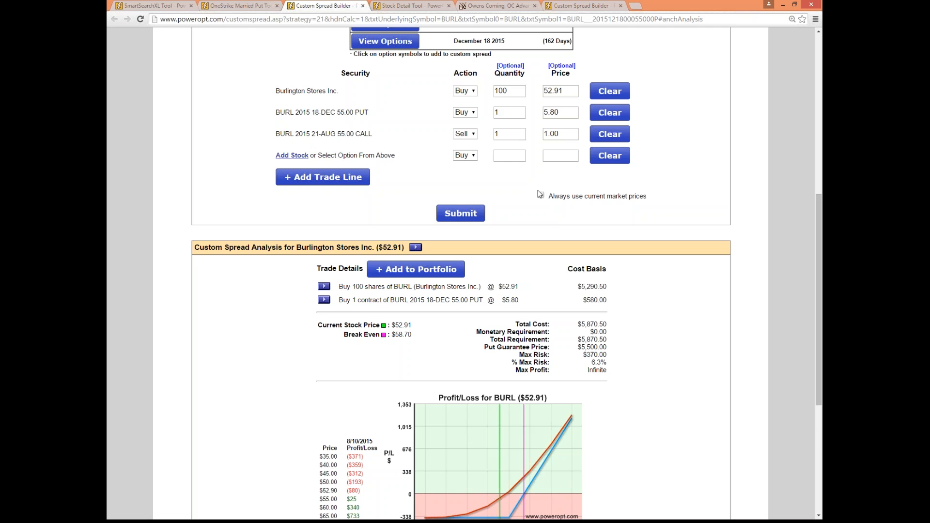
Submit the custom spread with the sold August 55.00 call and mark the max risk and % return figures in its analysis.
{"action": "left_click", "coordinate": [461, 213]}
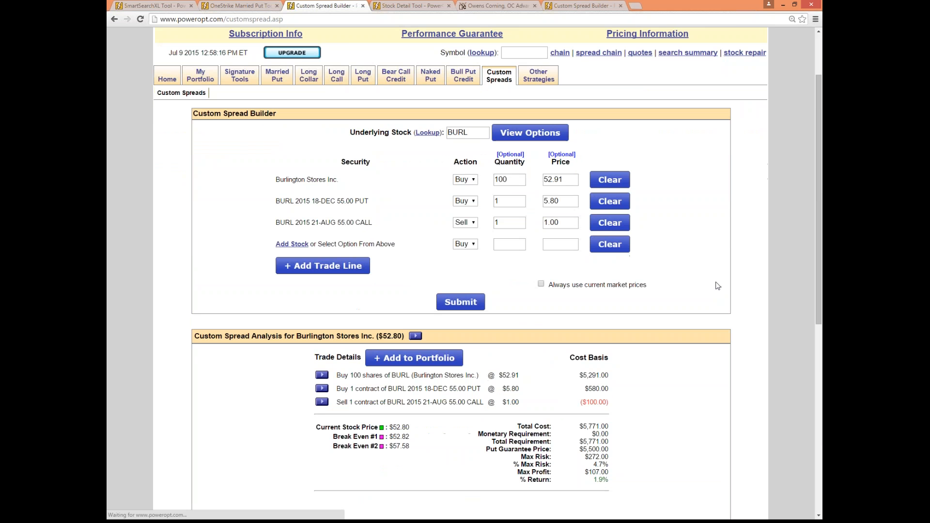
{"action": "scroll", "coordinate": [717, 286], "scroll_direction": "down", "scroll_amount": 3}
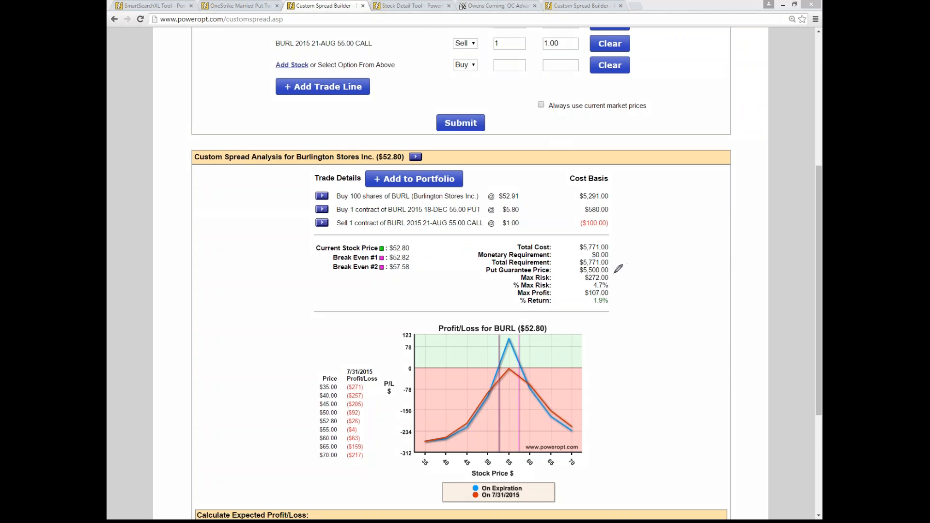
{"action": "mouse_move", "coordinate": [611, 274]}
{"action": "left_mouse_down"}
{"action": "mouse_move", "coordinate": [626, 274]}
{"action": "mouse_move", "coordinate": [626, 289]}
{"action": "mouse_move", "coordinate": [609, 290]}
{"action": "mouse_move", "coordinate": [647, 279]}
{"action": "mouse_move", "coordinate": [646, 287]}
{"action": "left_mouse_up"}
{"action": "mouse_move", "coordinate": [616, 301]}
{"action": "left_mouse_down"}
{"action": "mouse_move", "coordinate": [622, 296]}
{"action": "mouse_move", "coordinate": [598, 289]}
{"action": "mouse_move", "coordinate": [596, 305]}
{"action": "mouse_move", "coordinate": [622, 302]}
{"action": "left_mouse_up"}
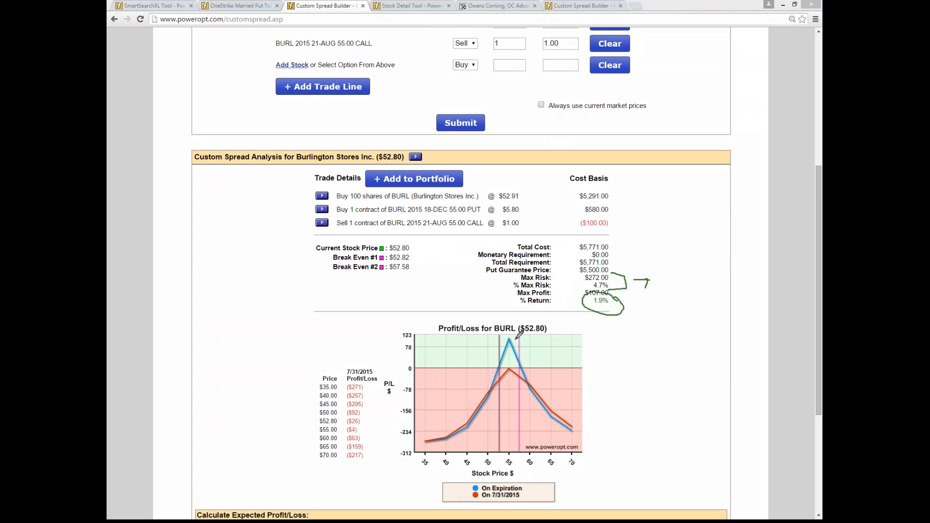
Draw dashed marks beside the chart's profit peak and an arrow from the sold call's cost basis with the note .50.
{"action": "left_click_drag", "start_coordinate": [516, 341], "coordinate": [517, 393]}
{"action": "left_click_drag", "start_coordinate": [525, 357], "coordinate": [520, 419]}
{"action": "mouse_move", "coordinate": [619, 223]}
{"action": "left_mouse_down"}
{"action": "mouse_move", "coordinate": [642, 222]}
{"action": "mouse_move", "coordinate": [636, 228]}
{"action": "left_mouse_up"}
{"action": "mouse_move", "coordinate": [657, 214]}
{"action": "left_mouse_down"}
{"action": "mouse_move", "coordinate": [657, 231]}
{"action": "mouse_move", "coordinate": [683, 210]}
{"action": "left_mouse_up"}
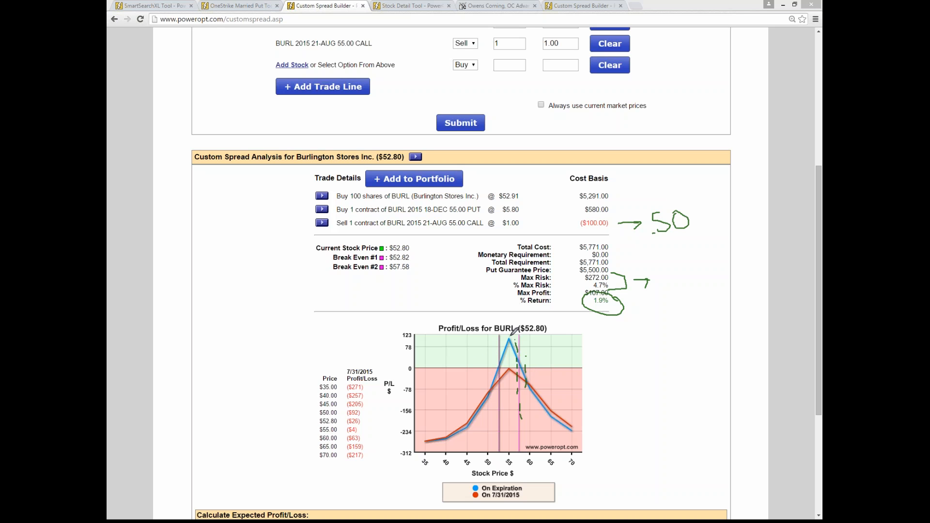
Mark the chart's profit peak with an arrow, circle the max risk figures, and clear all annotations.
{"action": "mouse_move", "coordinate": [510, 336]}
{"action": "left_mouse_down"}
{"action": "mouse_move", "coordinate": [543, 335]}
{"action": "mouse_move", "coordinate": [526, 346]}
{"action": "left_mouse_up"}
{"action": "mouse_move", "coordinate": [615, 279]}
{"action": "left_mouse_down"}
{"action": "mouse_move", "coordinate": [596, 269]}
{"action": "mouse_move", "coordinate": [576, 281]}
{"action": "mouse_move", "coordinate": [624, 287]}
{"action": "mouse_move", "coordinate": [611, 272]}
{"action": "left_mouse_up"}
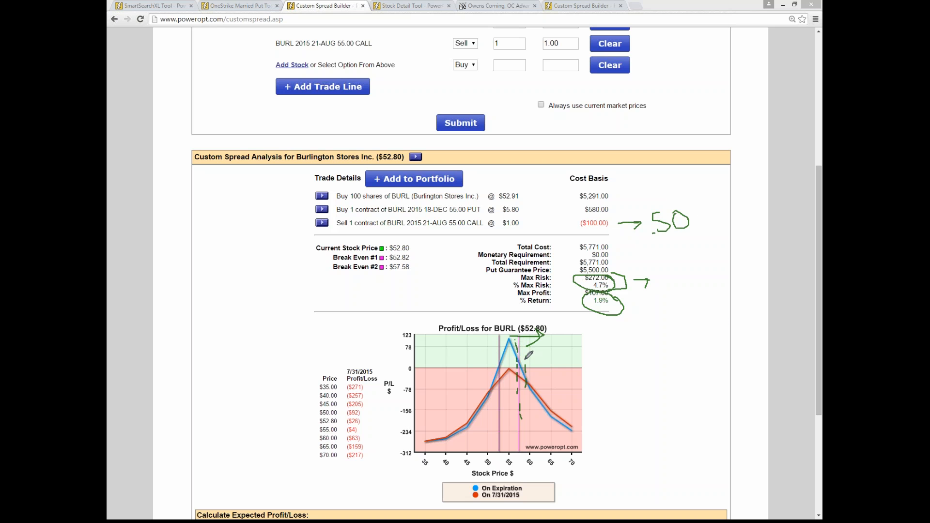
{"action": "mouse_move", "coordinate": [508, 409]}
{"action": "left_mouse_down"}
{"action": "mouse_move", "coordinate": [542, 392]}
{"action": "mouse_move", "coordinate": [579, 341]}
{"action": "mouse_move", "coordinate": [592, 339]}
{"action": "mouse_move", "coordinate": [588, 355]}
{"action": "left_mouse_up"}
{"action": "key", "text": "e"}
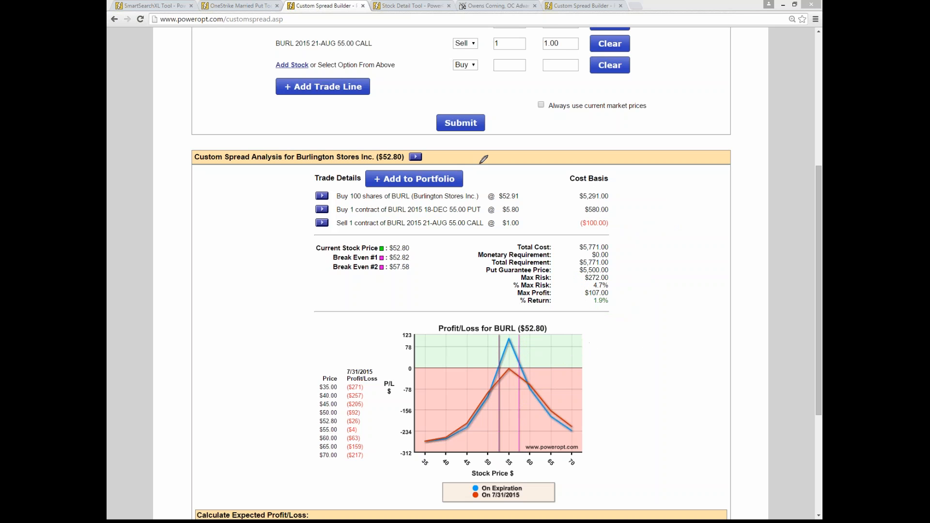
Bracket the August 55.00 call's price in the spread builder and clear the mark.
{"action": "left_click_drag", "start_coordinate": [541, 33], "coordinate": [552, 58]}
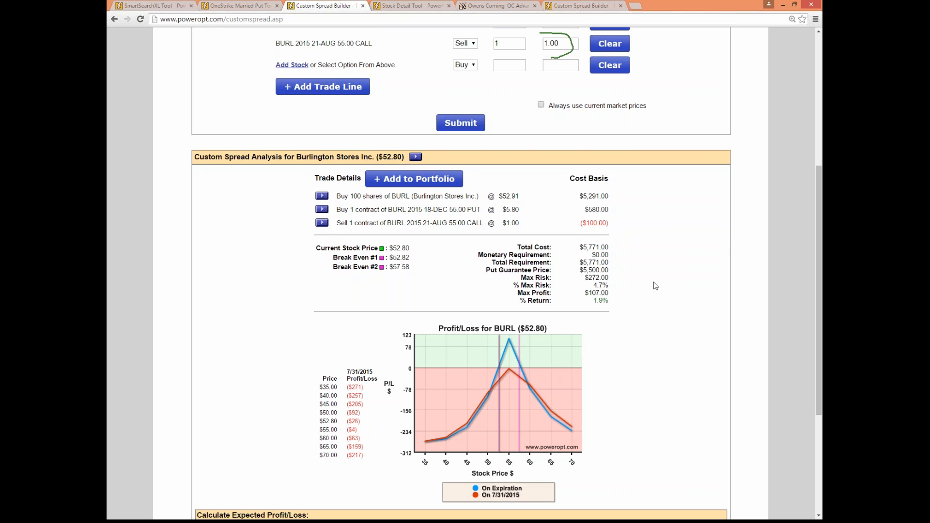
{"action": "scroll", "coordinate": [553, 152], "scroll_direction": "up", "scroll_amount": 3}
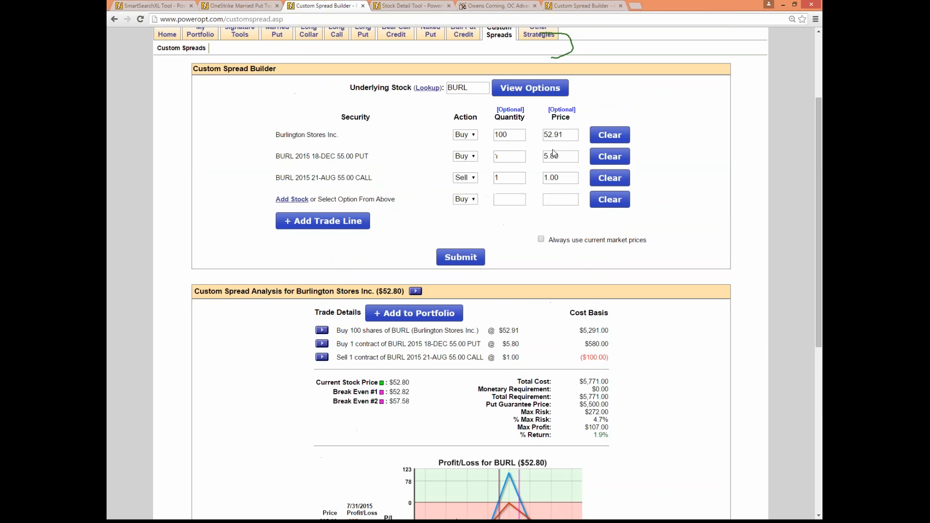
{"action": "left_click", "coordinate": [650, 104]}
{"action": "left_click", "coordinate": [759, 338]}
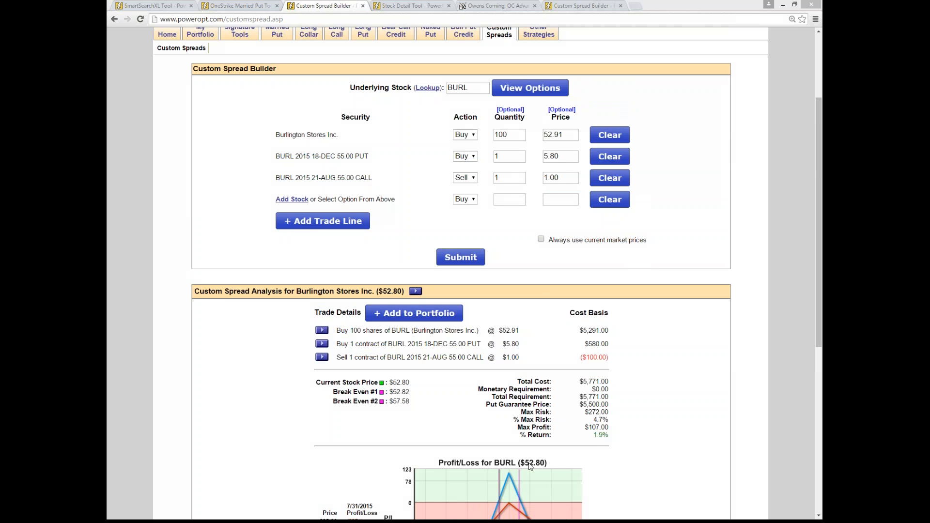
Clear the December 55.00 put and August 55.00 call legs, with the BURL December 18 2015 options listed.
{"action": "left_click", "coordinate": [610, 157]}
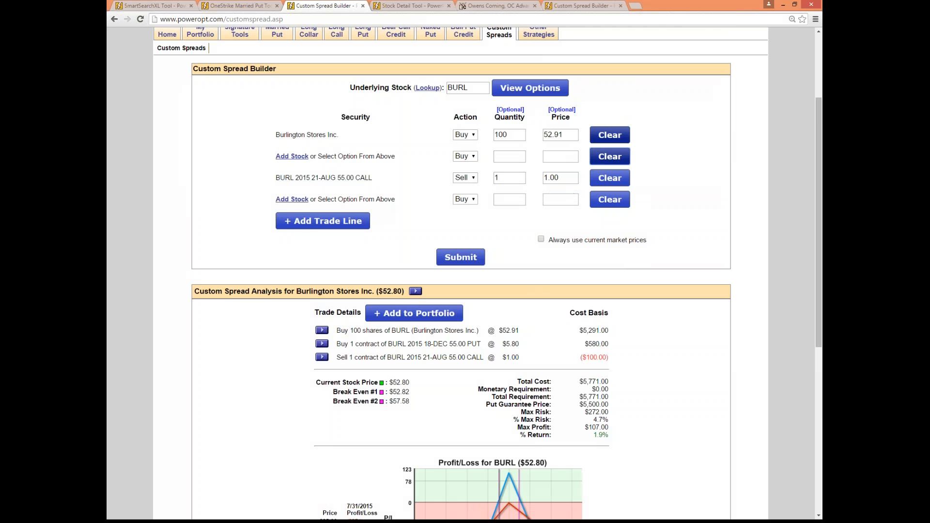
{"action": "left_click", "coordinate": [544, 92]}
{"action": "left_click", "coordinate": [384, 174]}
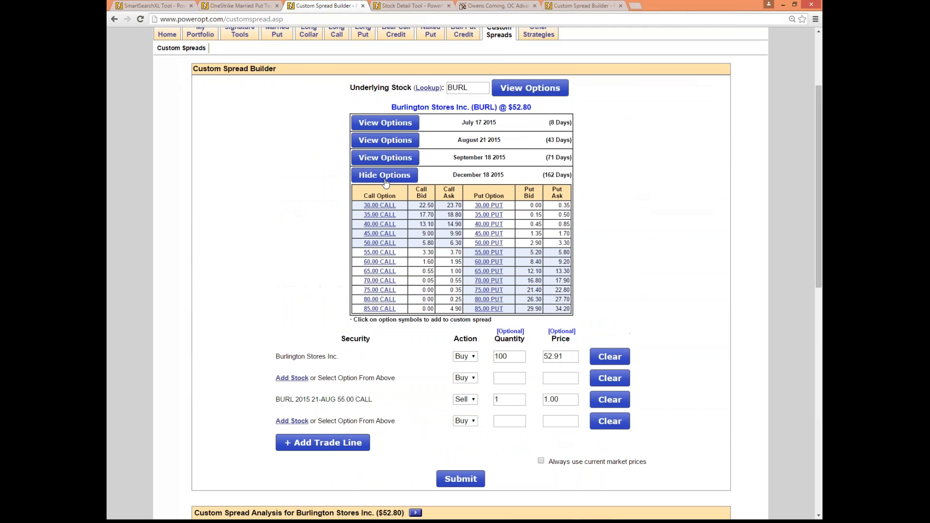
{"action": "left_click", "coordinate": [381, 263]}
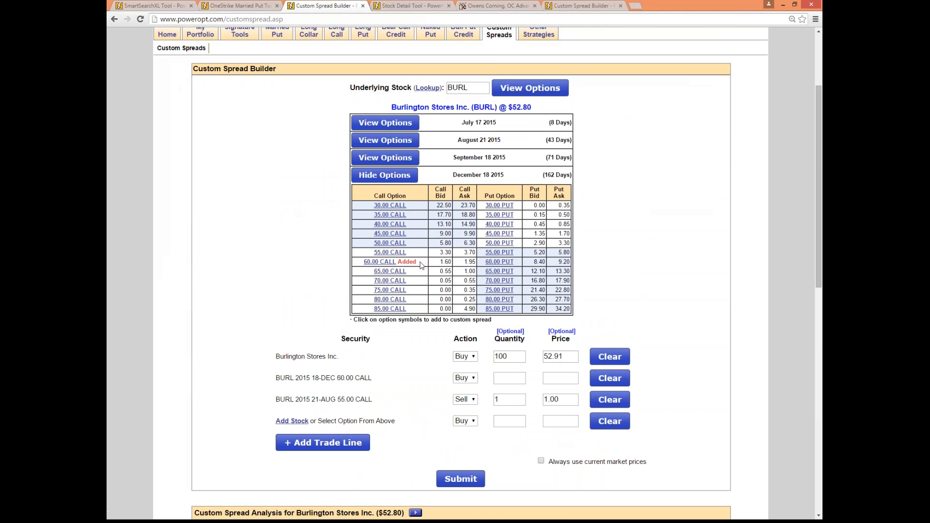
{"action": "left_click", "coordinate": [615, 406]}
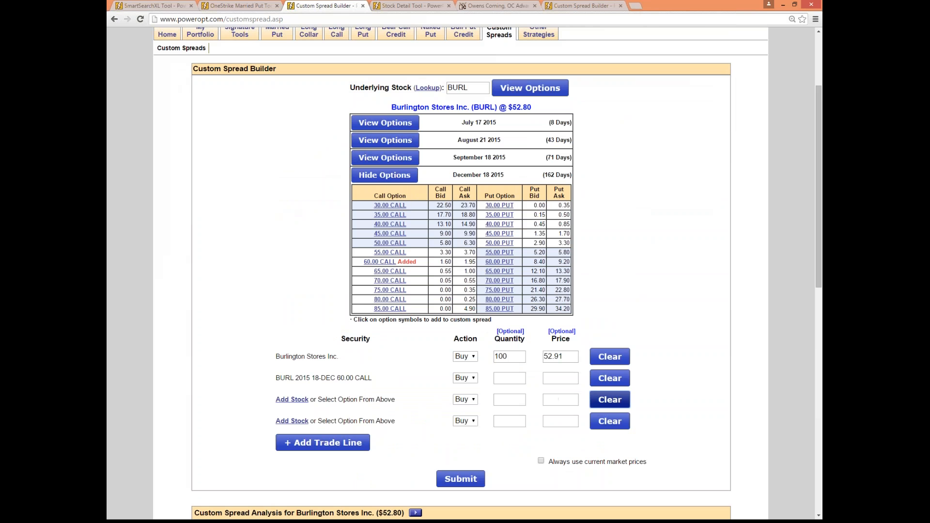
Add the December 60.00 put with a quantity of 1 and clear the stray December 60.00 call leg.
{"action": "left_click", "coordinate": [497, 263]}
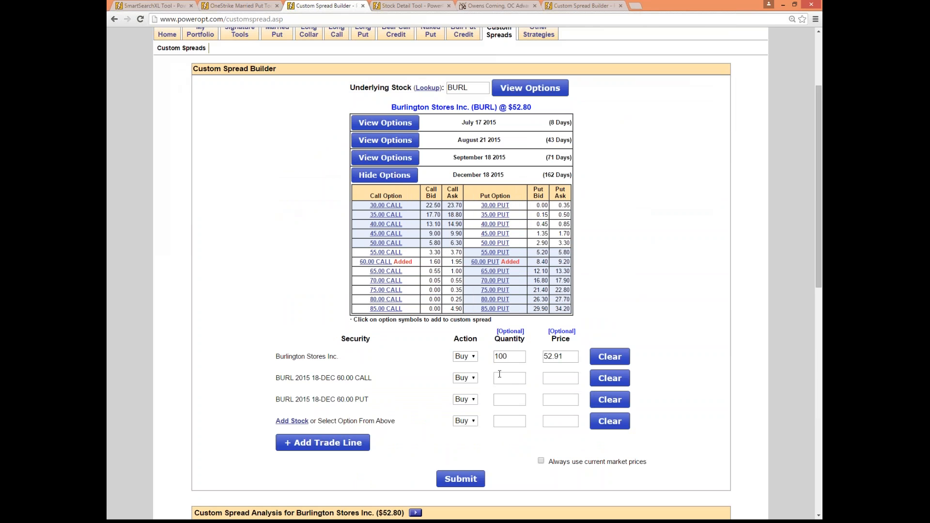
{"action": "left_click", "coordinate": [510, 398]}
{"action": "type", "text": "1"}
{"action": "left_click", "coordinate": [609, 378]}
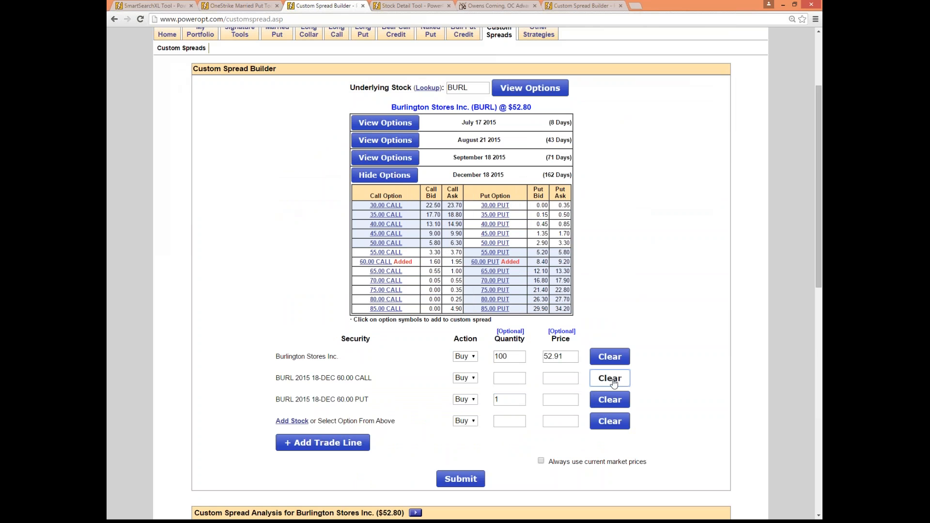
Add the BURL August 21 2015 55.00 call to the spread as a sale of 1 contract at 1.0.
{"action": "left_click", "coordinate": [385, 139]}
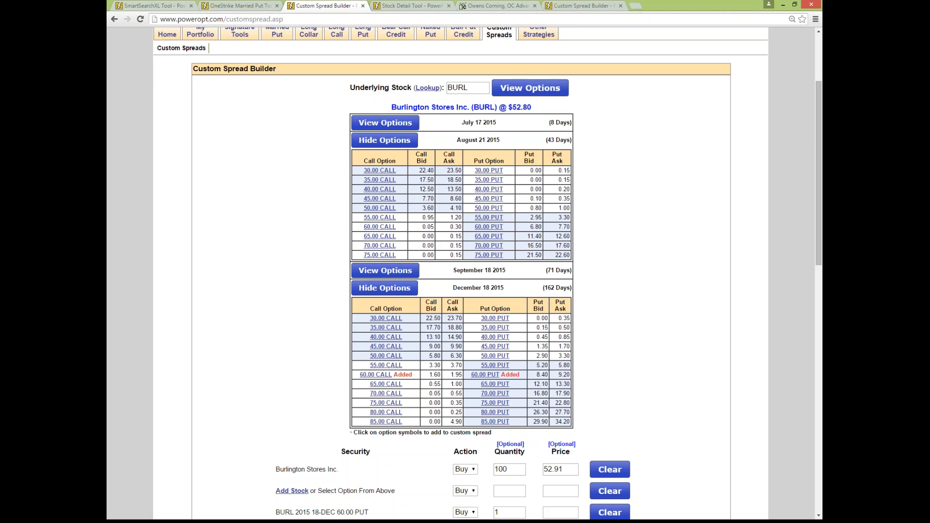
{"action": "left_click", "coordinate": [380, 217]}
{"action": "scroll", "coordinate": [501, 274], "scroll_direction": "down", "scroll_amount": 5}
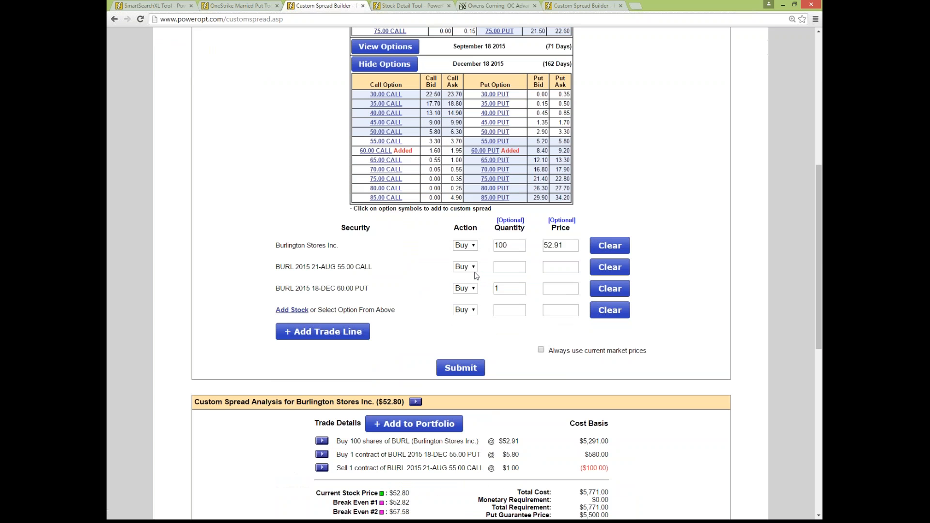
{"action": "left_click", "coordinate": [466, 267]}
{"action": "left_click", "coordinate": [463, 285]}
{"action": "left_click", "coordinate": [508, 268]}
{"action": "type", "text": "1"}
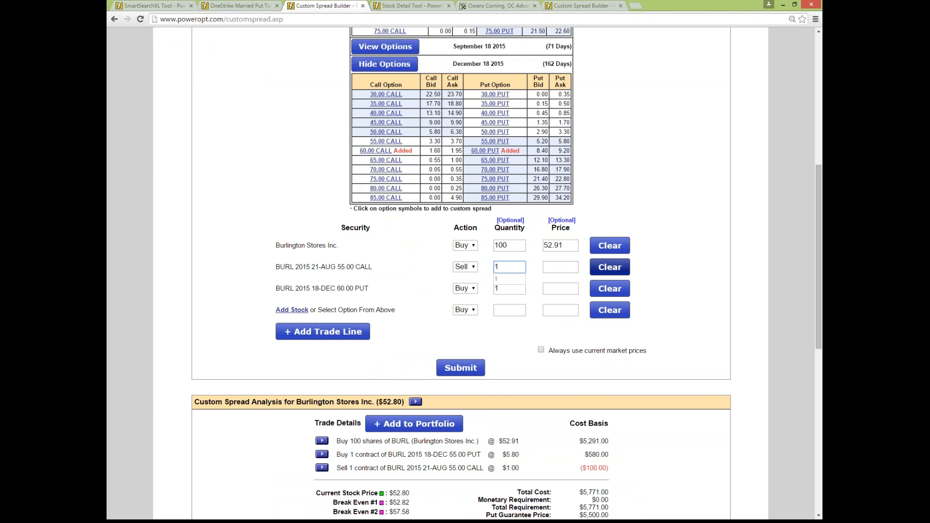
{"action": "left_click", "coordinate": [571, 268]}
{"action": "type", "text": "1.0"}
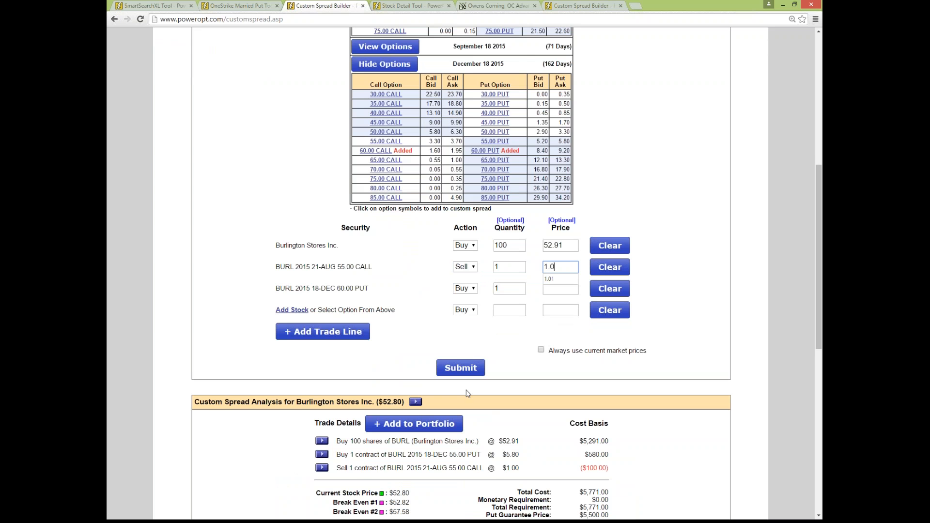
Submit the spread with the December 60.00 put and bring up its risk figures and profit/loss chart.
{"action": "left_click", "coordinate": [463, 369]}
{"action": "scroll", "coordinate": [645, 337], "scroll_direction": "down", "scroll_amount": 5}
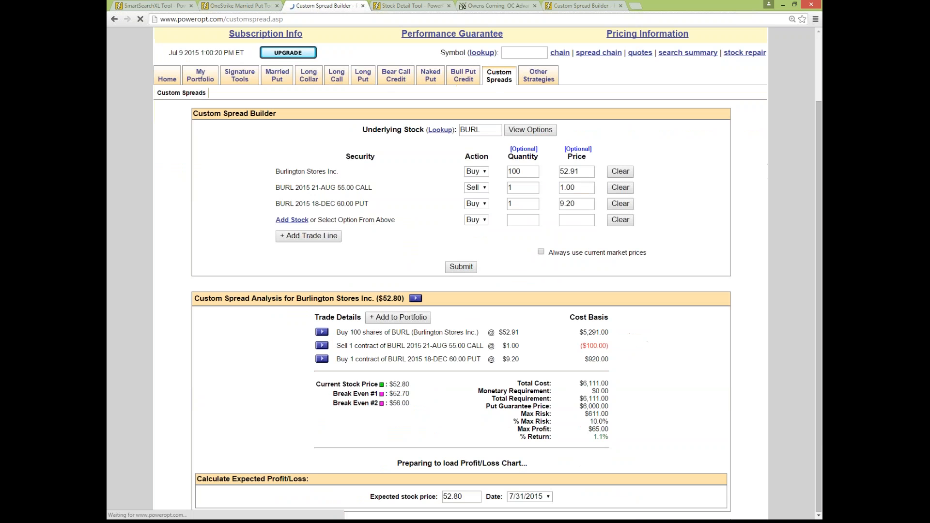
{"action": "scroll", "coordinate": [607, 345], "scroll_direction": "down", "scroll_amount": 1}
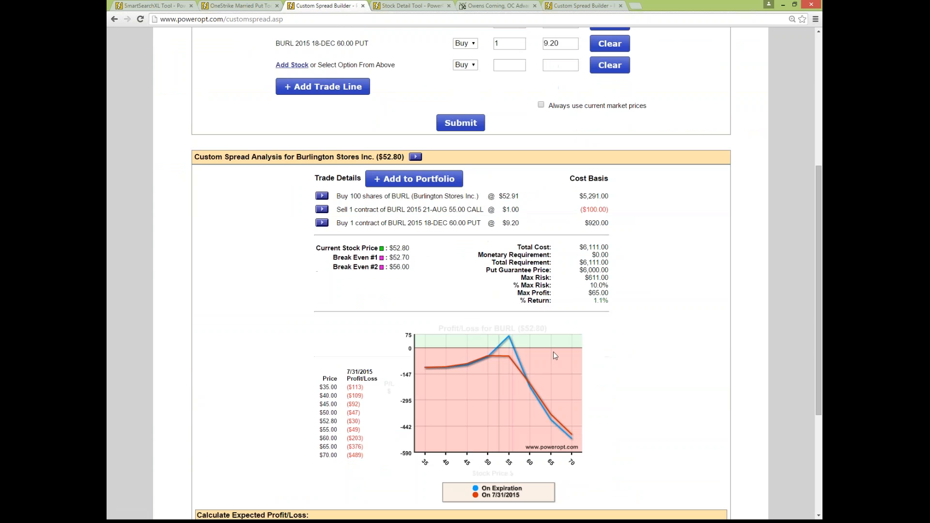
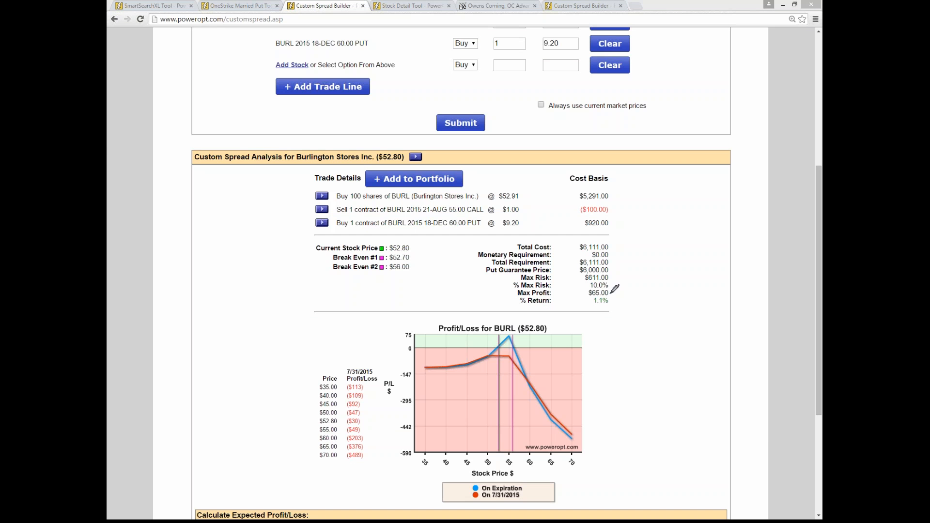
Mark the % return, break-evens, max risk and the chart's loss areas on both sides, and clear the annotations.
{"action": "mouse_move", "coordinate": [611, 293]}
{"action": "left_mouse_down"}
{"action": "mouse_move", "coordinate": [585, 297]}
{"action": "mouse_move", "coordinate": [613, 308]}
{"action": "mouse_move", "coordinate": [612, 294]}
{"action": "left_mouse_up"}
{"action": "left_click_drag", "start_coordinate": [510, 335], "coordinate": [511, 374]}
{"action": "mouse_move", "coordinate": [412, 252]}
{"action": "left_mouse_down"}
{"action": "mouse_move", "coordinate": [424, 261]}
{"action": "mouse_move", "coordinate": [404, 279]}
{"action": "left_mouse_up"}
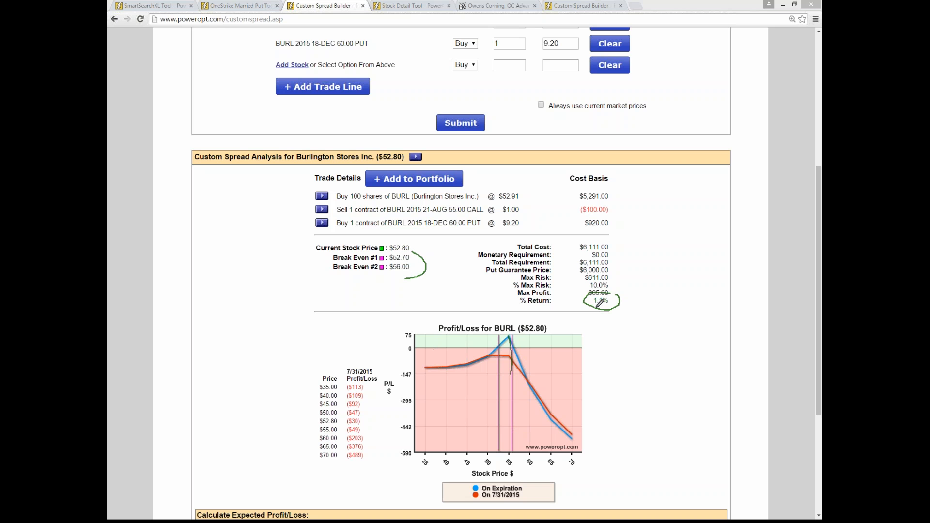
{"action": "mouse_move", "coordinate": [616, 279]}
{"action": "left_mouse_down"}
{"action": "mouse_move", "coordinate": [618, 290]}
{"action": "mouse_move", "coordinate": [672, 253]}
{"action": "left_mouse_up"}
{"action": "left_click_drag", "start_coordinate": [473, 371], "coordinate": [432, 377]}
{"action": "mouse_move", "coordinate": [505, 379]}
{"action": "left_mouse_down"}
{"action": "mouse_move", "coordinate": [598, 424]}
{"action": "mouse_move", "coordinate": [584, 404]}
{"action": "mouse_move", "coordinate": [586, 455]}
{"action": "left_mouse_up"}
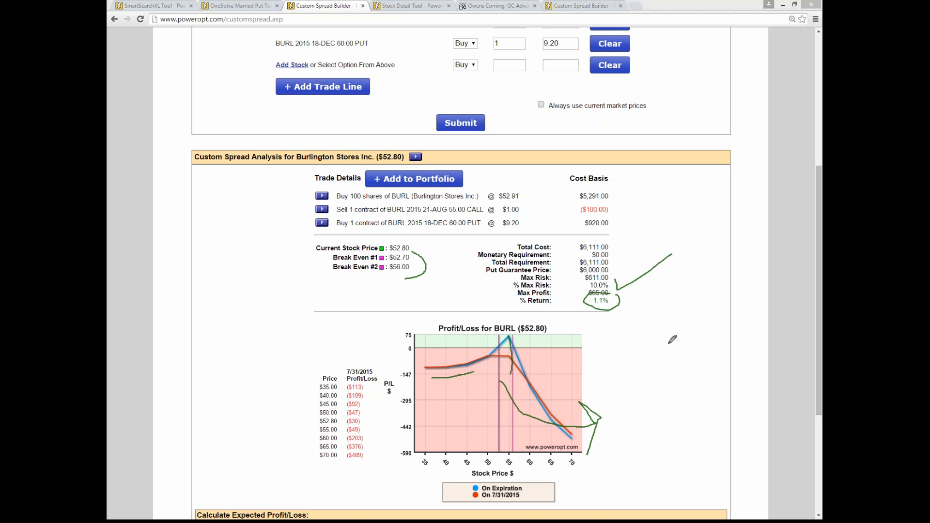
{"action": "key", "text": "Escape"}
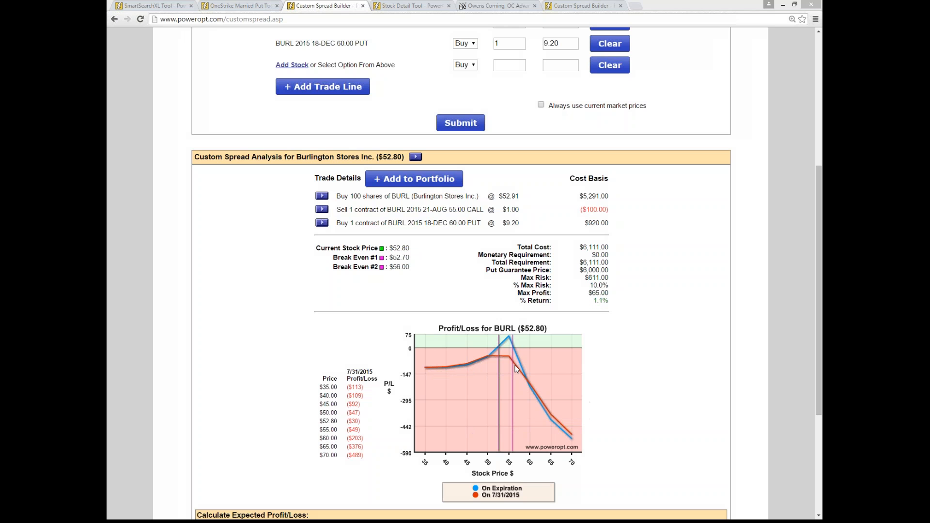
Highlight the sold call's price and the spread's risk figures, deselect them, and review the profit/loss chart.
{"action": "mouse_move", "coordinate": [515, 357]}
{"action": "left_click_drag", "start_coordinate": [499, 210], "coordinate": [519, 210]}
{"action": "left_click_drag", "start_coordinate": [590, 205], "coordinate": [667, 271]}
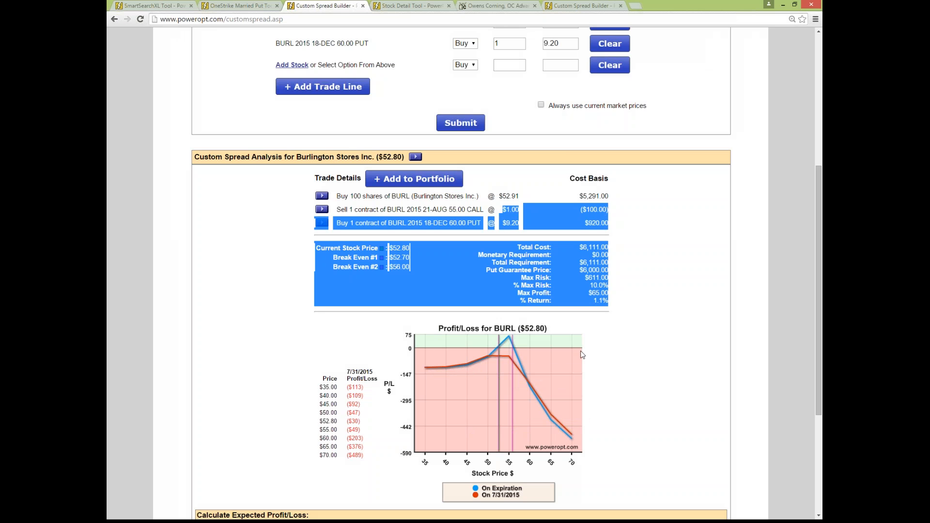
{"action": "left_click", "coordinate": [618, 376]}
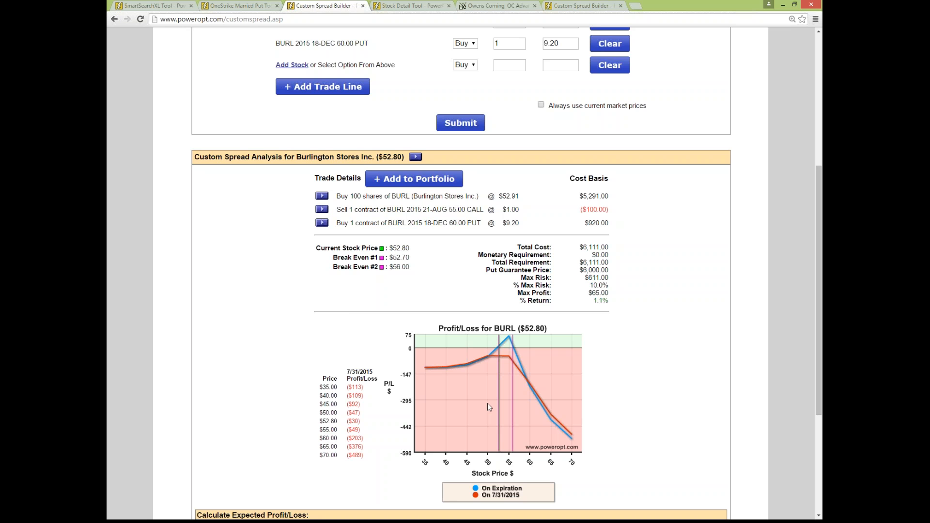
{"action": "scroll", "coordinate": [643, 399], "scroll_direction": "down", "scroll_amount": 1}
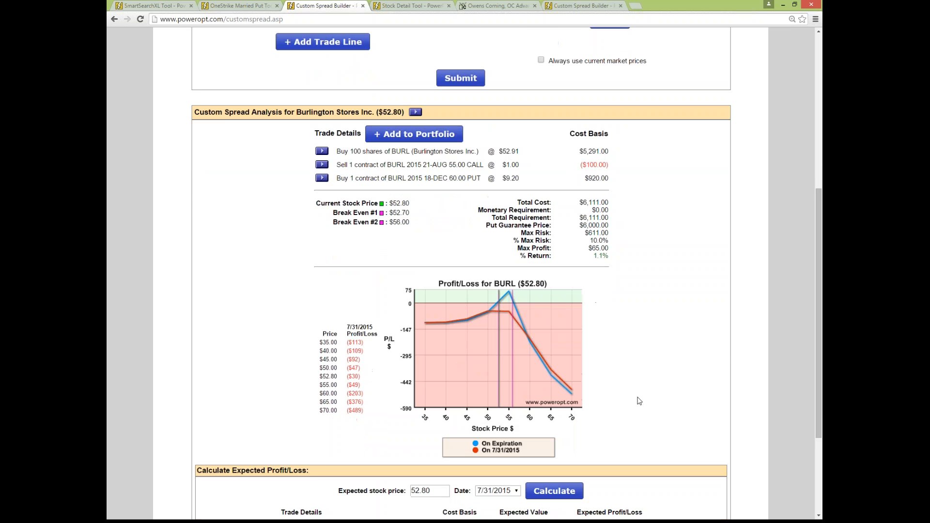
Clear the August 55.00 call leg and resubmit the spread with only the stock and the December 60.00 put.
{"action": "scroll", "coordinate": [627, 398], "scroll_direction": "up", "scroll_amount": 2}
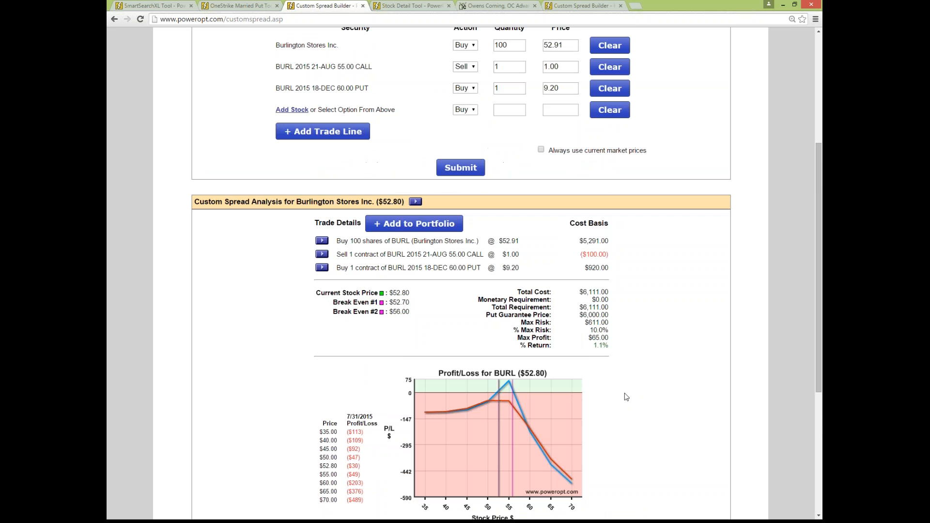
{"action": "left_click", "coordinate": [610, 67]}
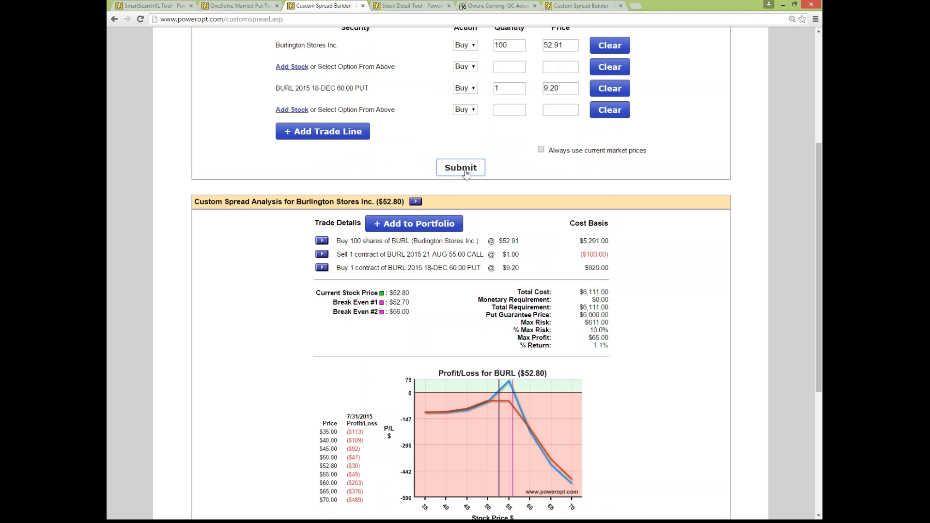
{"action": "left_click", "coordinate": [461, 168]}
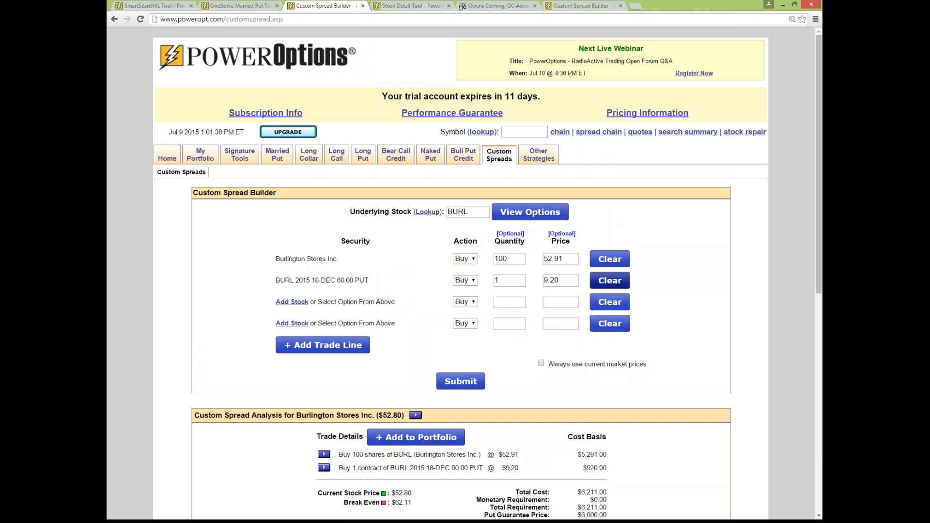
Replace the December 60.00 put with the BURL December 18 2015 55.00 put in the custom spread.
{"action": "left_click", "coordinate": [610, 280]}
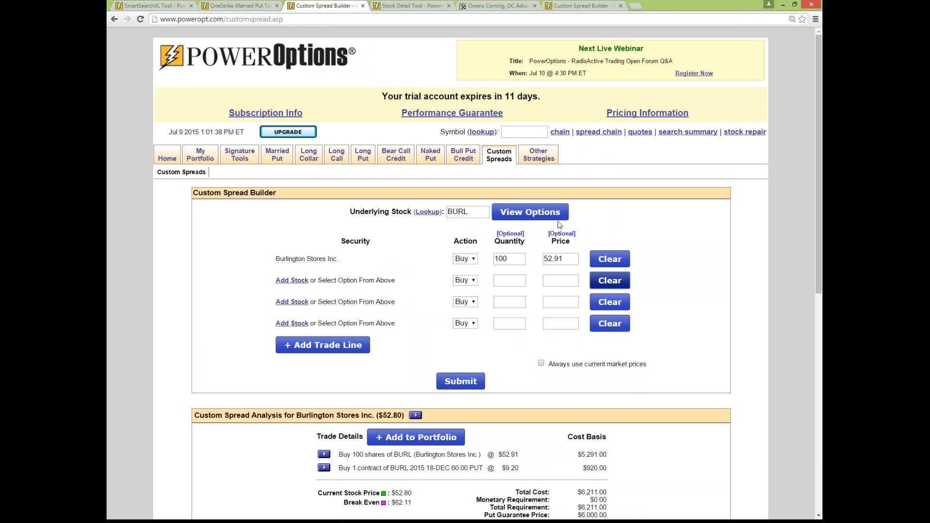
{"action": "left_click", "coordinate": [530, 211]}
{"action": "left_click", "coordinate": [356, 303]}
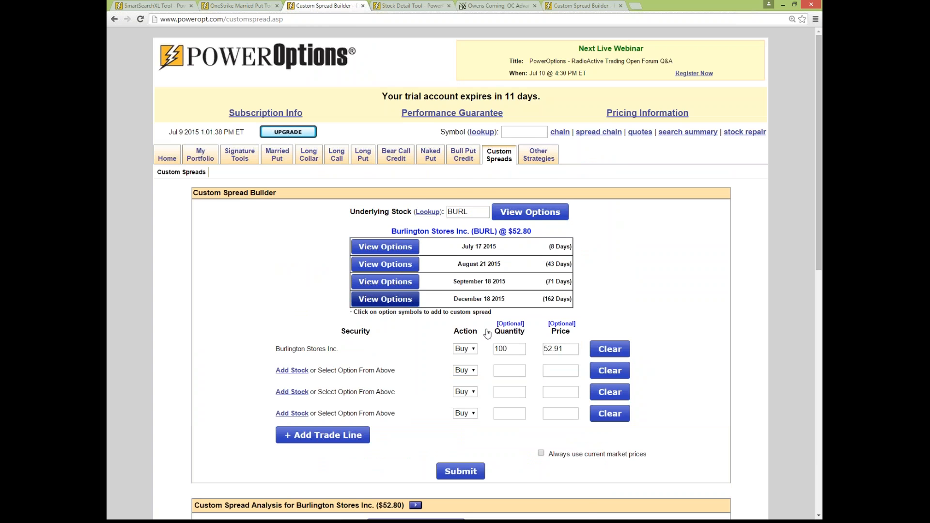
{"action": "scroll", "coordinate": [485, 332], "scroll_direction": "down", "scroll_amount": 2}
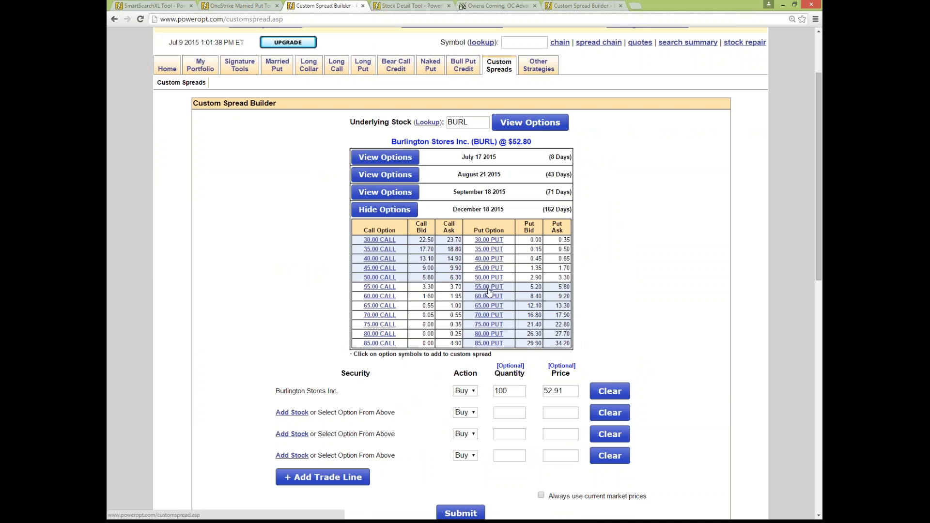
{"action": "left_click", "coordinate": [489, 287]}
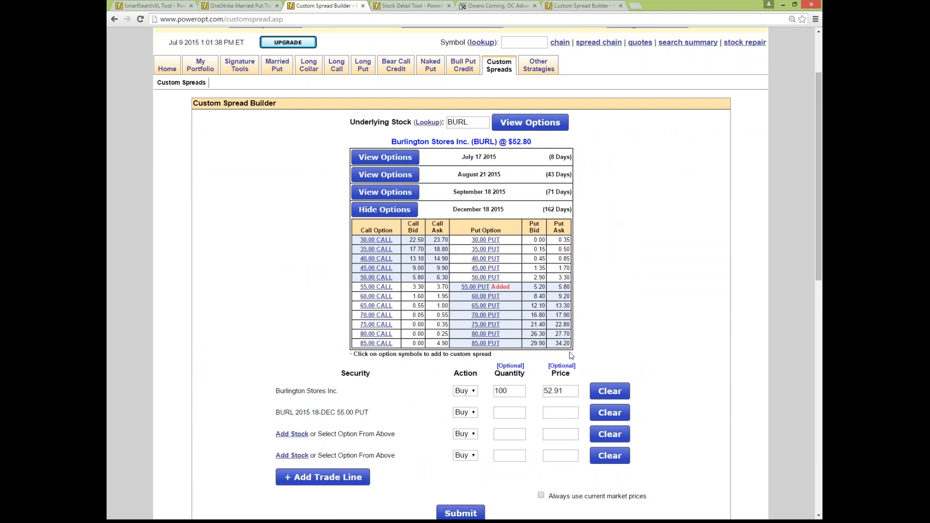
Set the BURL December 55.00 put to 1 contract at 5.50, submit the spread and review its profit/loss analysis.
{"action": "scroll", "coordinate": [572, 356], "scroll_direction": "down", "scroll_amount": 2}
{"action": "left_click", "coordinate": [513, 323]}
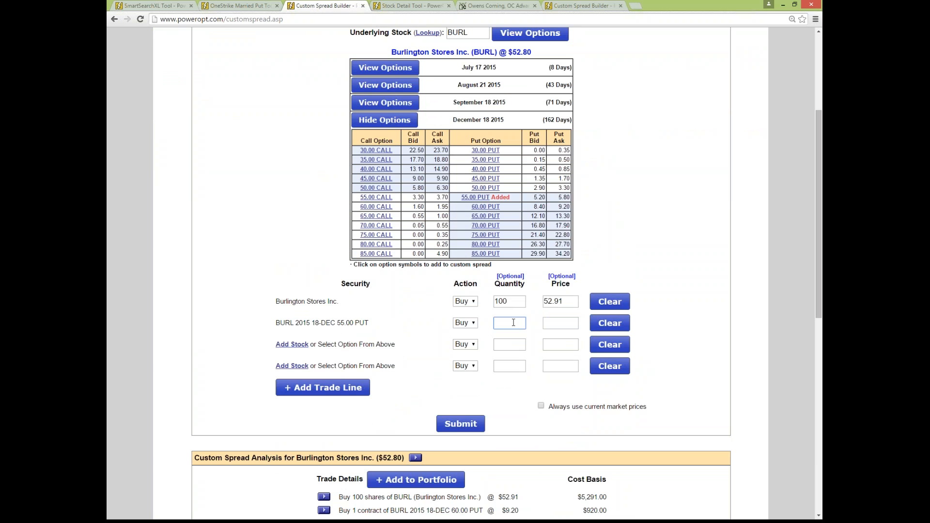
{"action": "type", "text": "1"}
{"action": "left_click", "coordinate": [554, 323]}
{"action": "type", "text": "5.500"}
{"action": "key", "text": "BackSpace"}
{"action": "left_click", "coordinate": [531, 390]}
{"action": "scroll", "coordinate": [531, 391], "scroll_direction": "down", "scroll_amount": 2}
{"action": "left_click", "coordinate": [469, 337]}
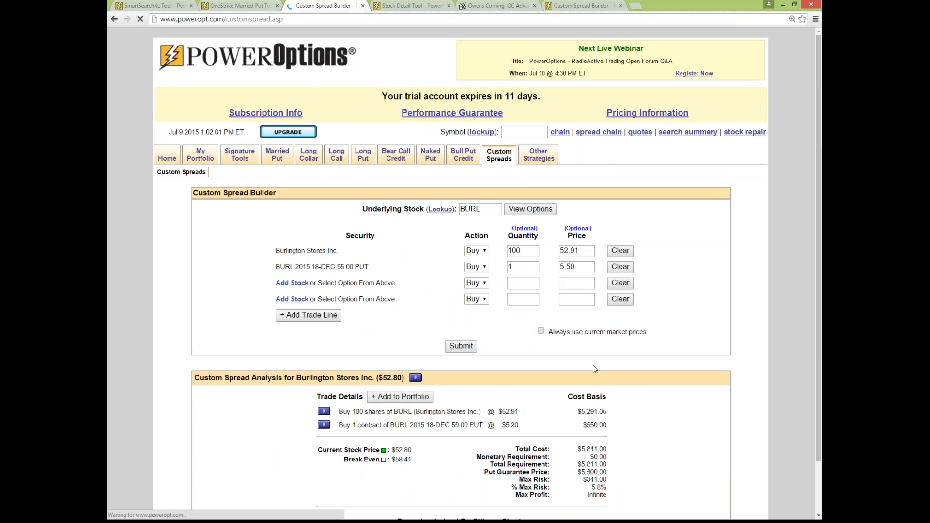
{"action": "scroll", "coordinate": [627, 364], "scroll_direction": "down", "scroll_amount": 3}
{"action": "scroll", "coordinate": [627, 364], "scroll_direction": "down", "scroll_amount": 3}
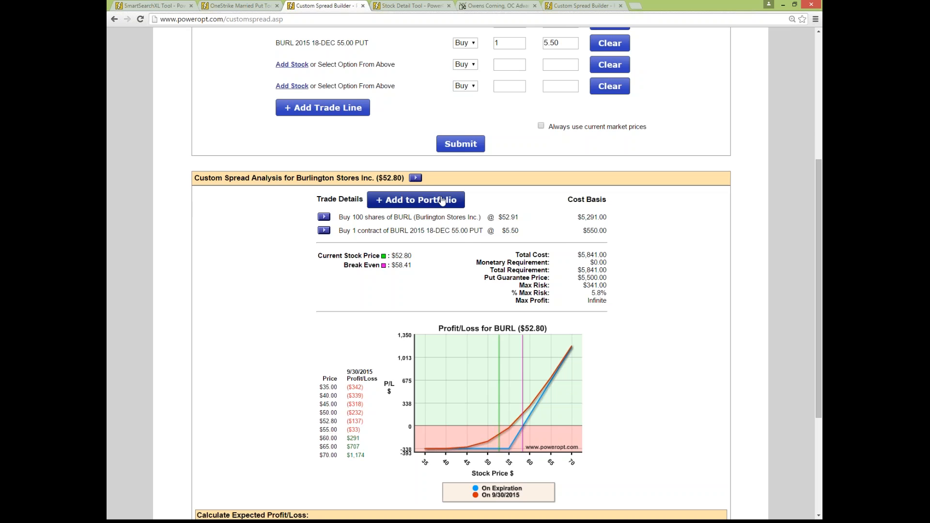
From the married put search results, add the Burlington Stores position to the RadioActive Trading Webinar portfolio.
{"action": "scroll", "coordinate": [442, 200], "scroll_direction": "up", "scroll_amount": 1}
{"action": "left_click", "coordinate": [138, 6]}
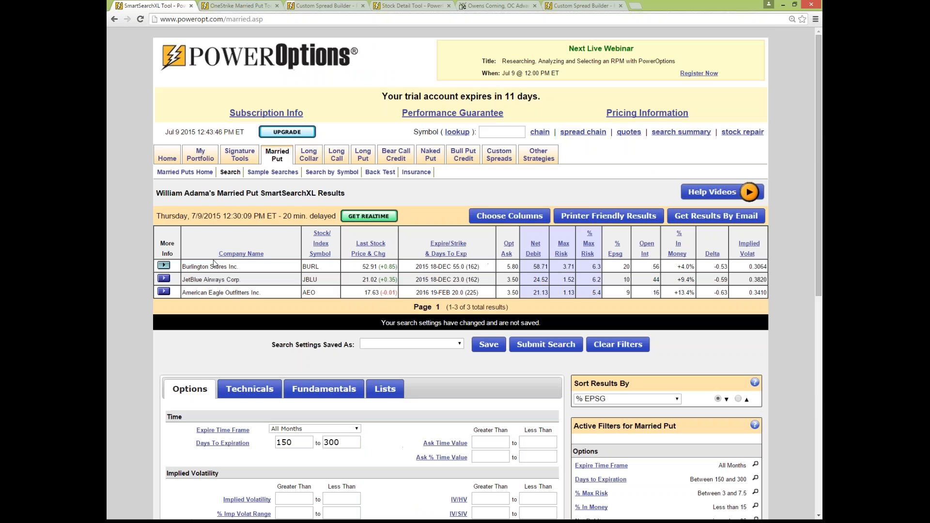
{"action": "left_click", "coordinate": [163, 266]}
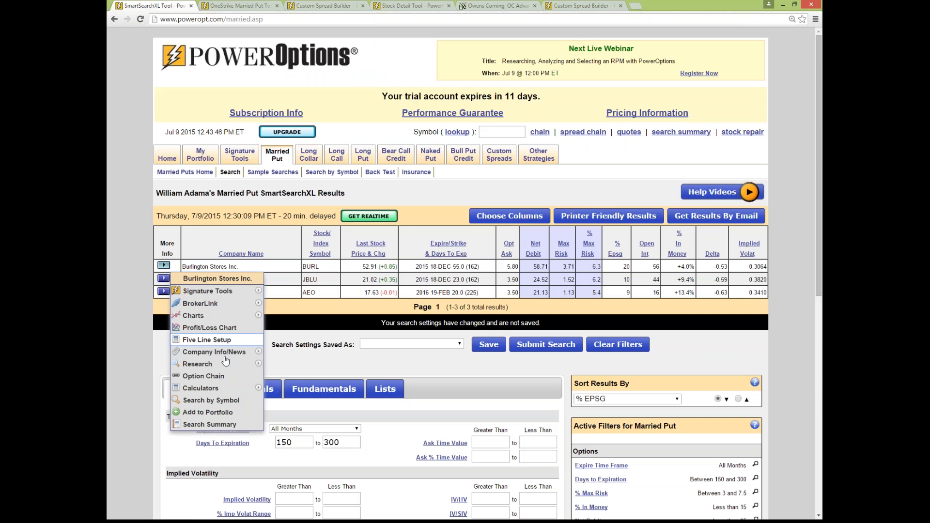
{"action": "left_click", "coordinate": [233, 412]}
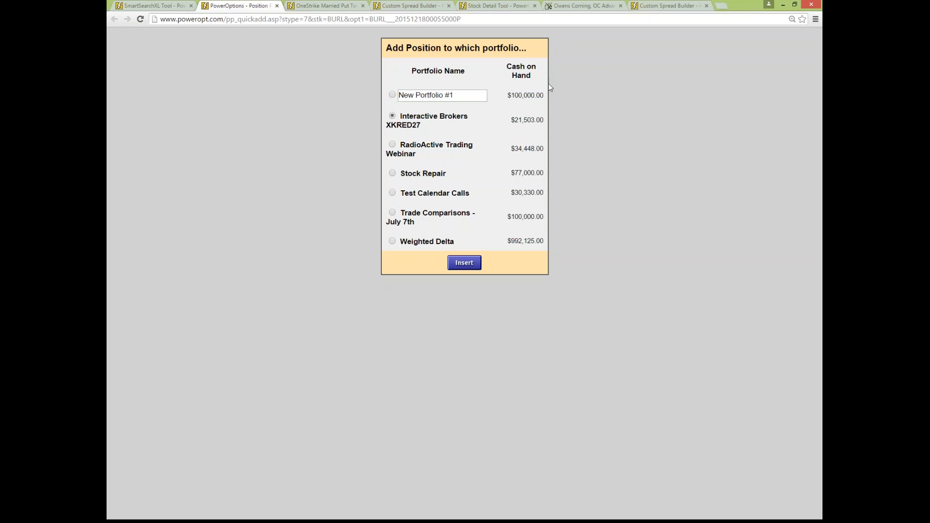
{"action": "left_click_drag", "start_coordinate": [460, 99], "coordinate": [380, 96]}
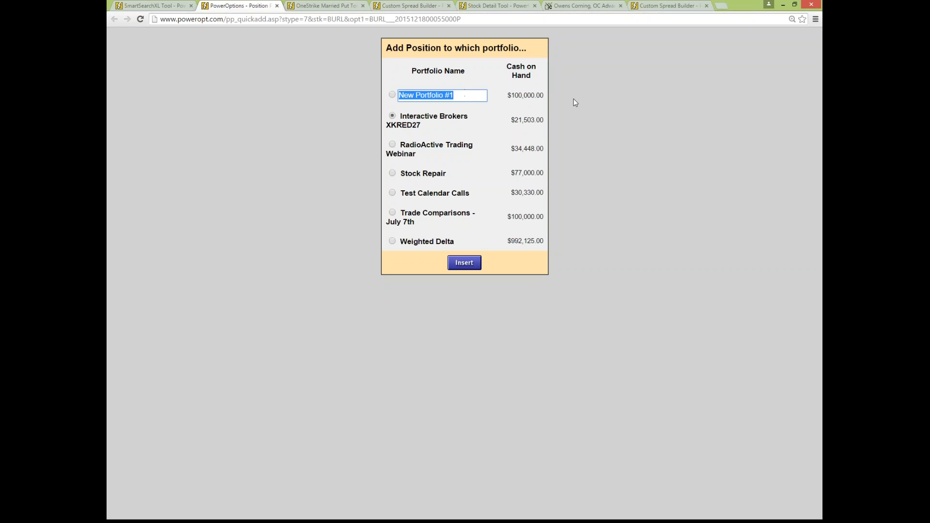
{"action": "left_click", "coordinate": [393, 145]}
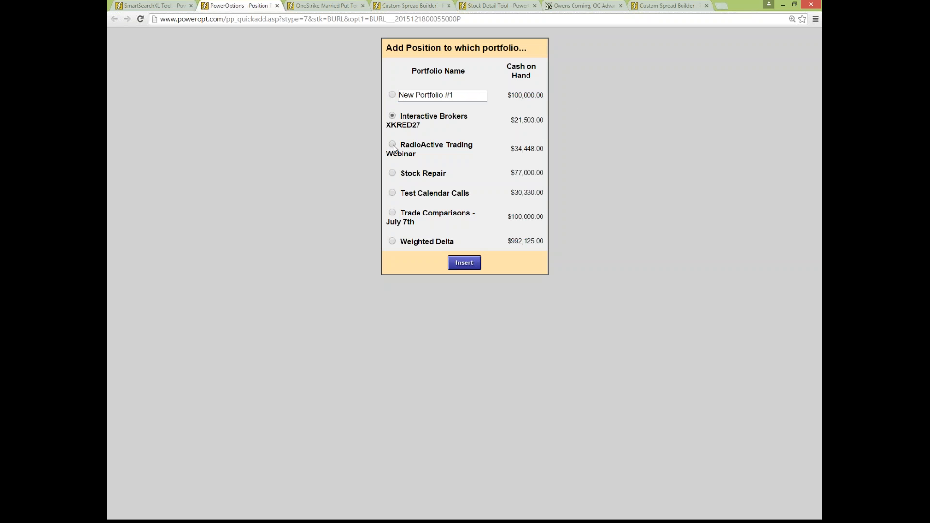
{"action": "left_click", "coordinate": [468, 264]}
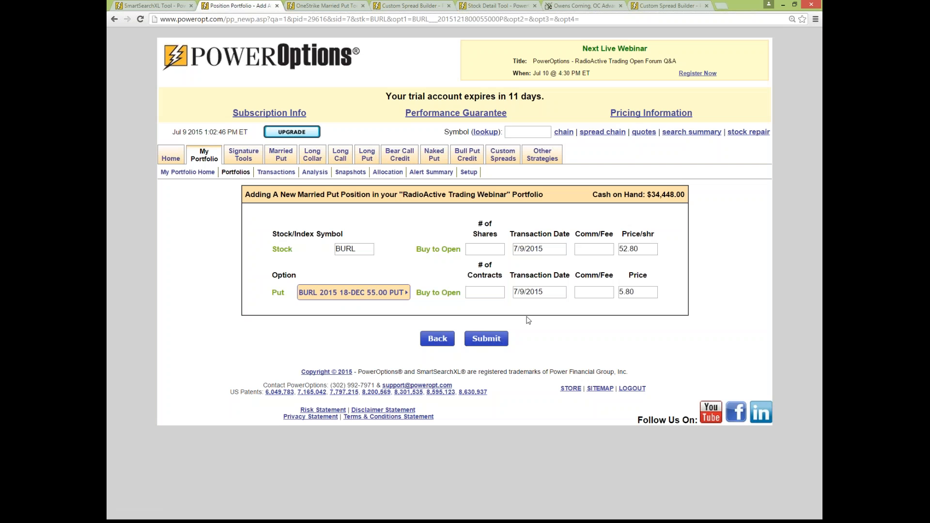
Set the put price to 5.50, enter 100 shares and 1 contract, and submit the new married put position.
{"action": "left_click", "coordinate": [653, 295]}
{"action": "key", "text": "BackSpace"}
{"action": "key", "text": "BackSpace"}
{"action": "type", "text": "50"}
{"action": "left_click", "coordinate": [481, 249]}
{"action": "type", "text": "100"}
{"action": "left_click", "coordinate": [479, 287]}
{"action": "type", "text": "1"}
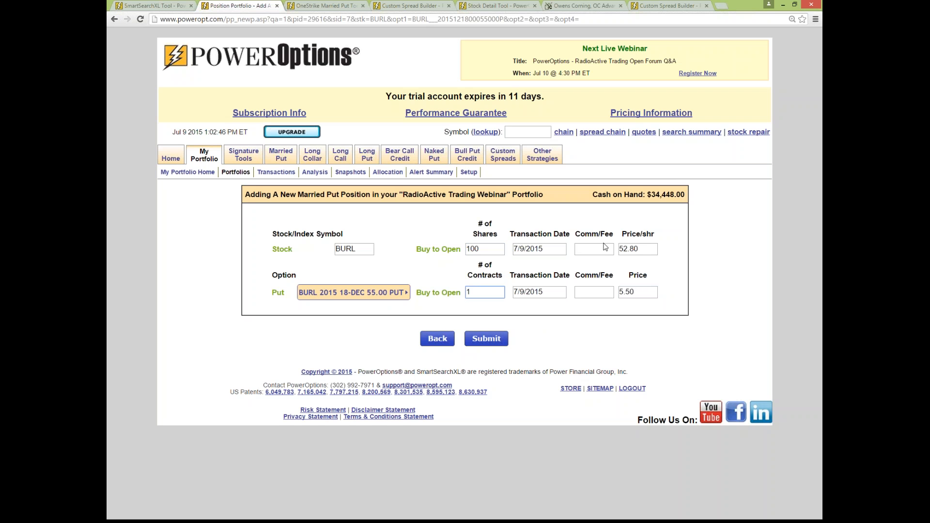
{"action": "left_click", "coordinate": [492, 339]}
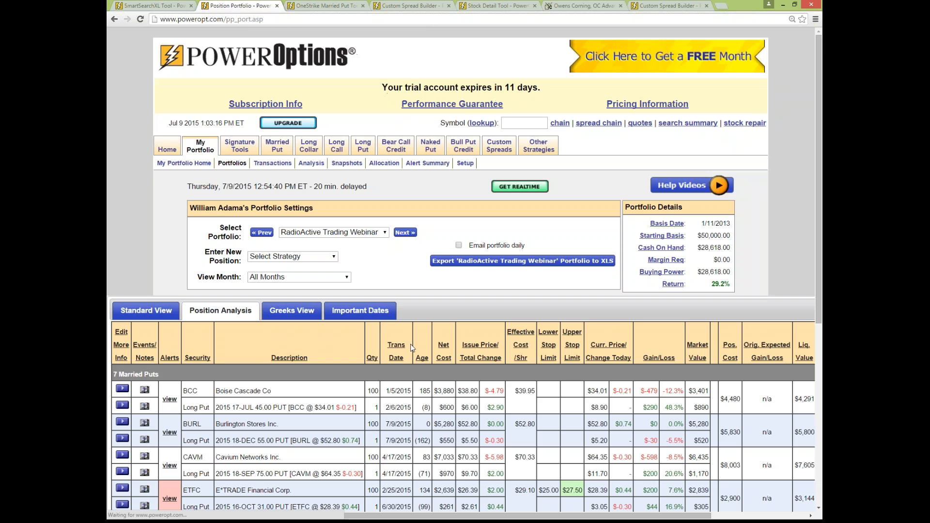
Review the portfolio's married puts, mark the alerts column beside BURL and open the BURL position's alerts.
{"action": "scroll", "coordinate": [410, 348], "scroll_direction": "down", "scroll_amount": 2}
{"action": "scroll", "coordinate": [411, 344], "scroll_direction": "up", "scroll_amount": 1}
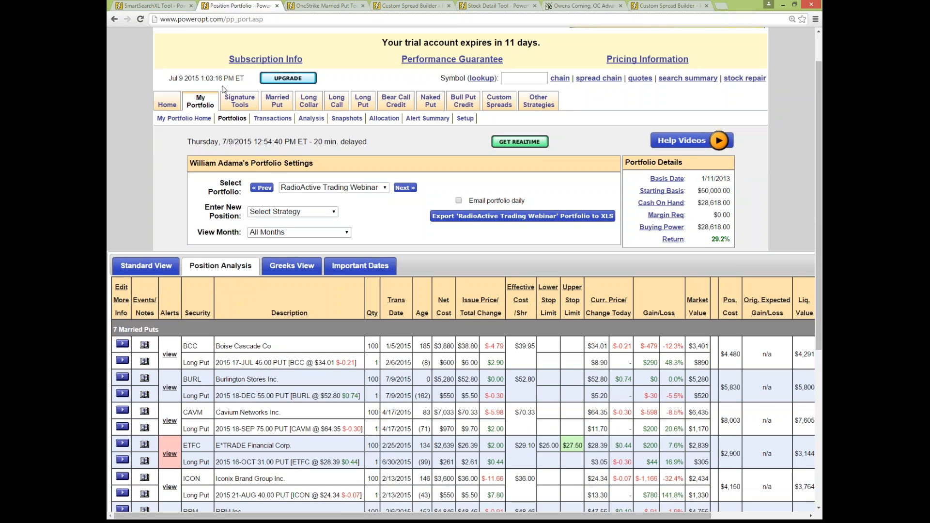
{"action": "scroll", "coordinate": [263, 319], "scroll_direction": "down", "scroll_amount": 3}
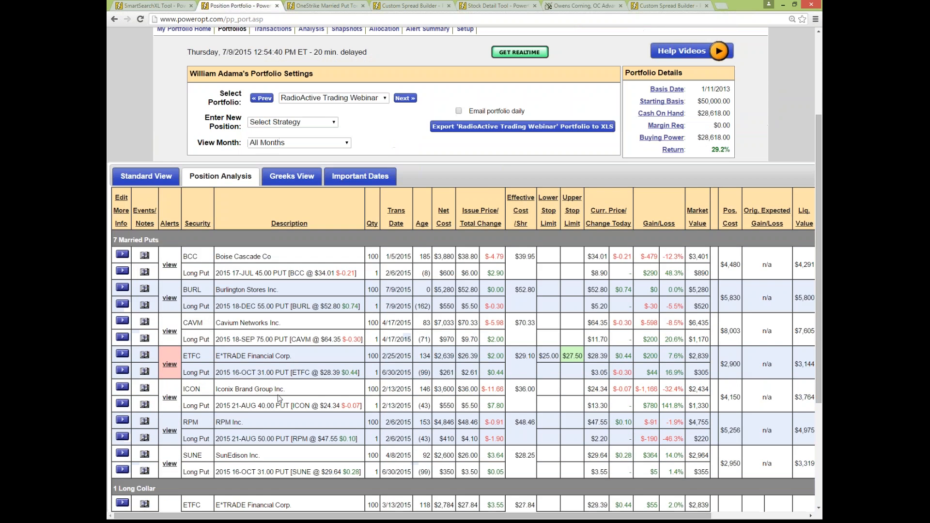
{"action": "scroll", "coordinate": [263, 320], "scroll_direction": "down", "scroll_amount": 1}
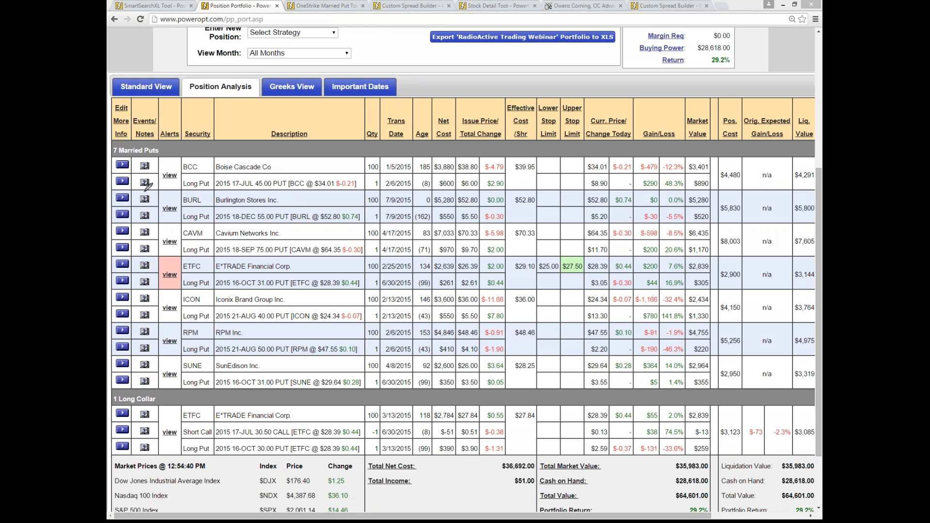
{"action": "mouse_move", "coordinate": [180, 222]}
{"action": "left_mouse_down"}
{"action": "mouse_move", "coordinate": [151, 237]}
{"action": "mouse_move", "coordinate": [230, 250]}
{"action": "left_mouse_up"}
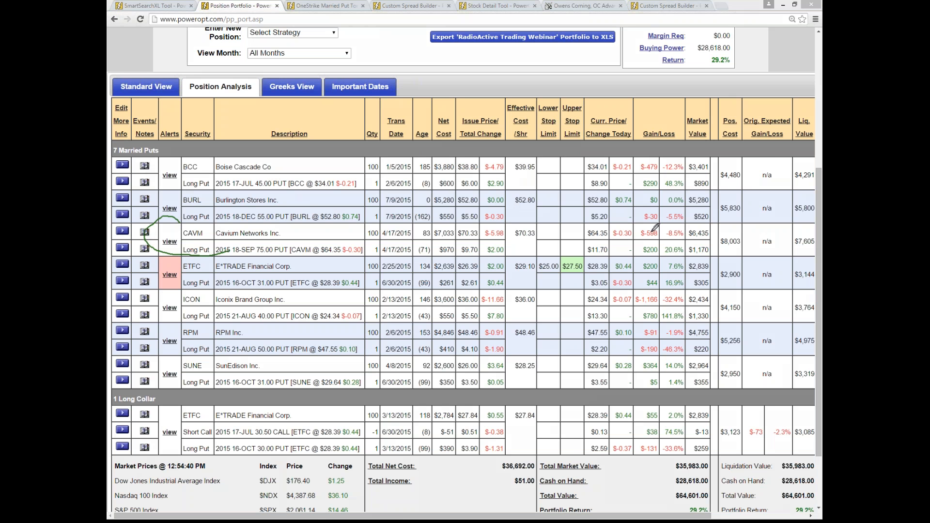
{"action": "left_click", "coordinate": [169, 208]}
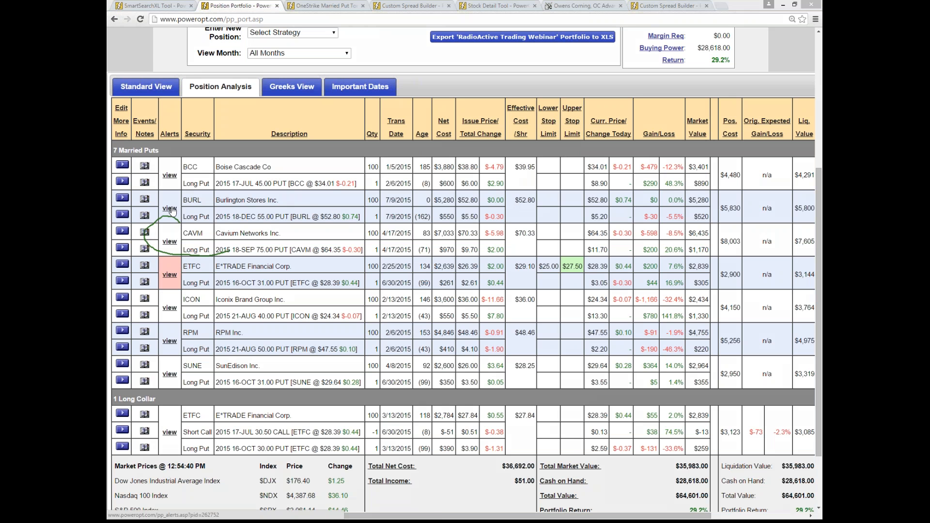
Set the BURL stock price alert to an upper limit of 54.00 in green and a lower limit of 47 in red.
{"action": "scroll", "coordinate": [455, 311], "scroll_direction": "down", "scroll_amount": 1}
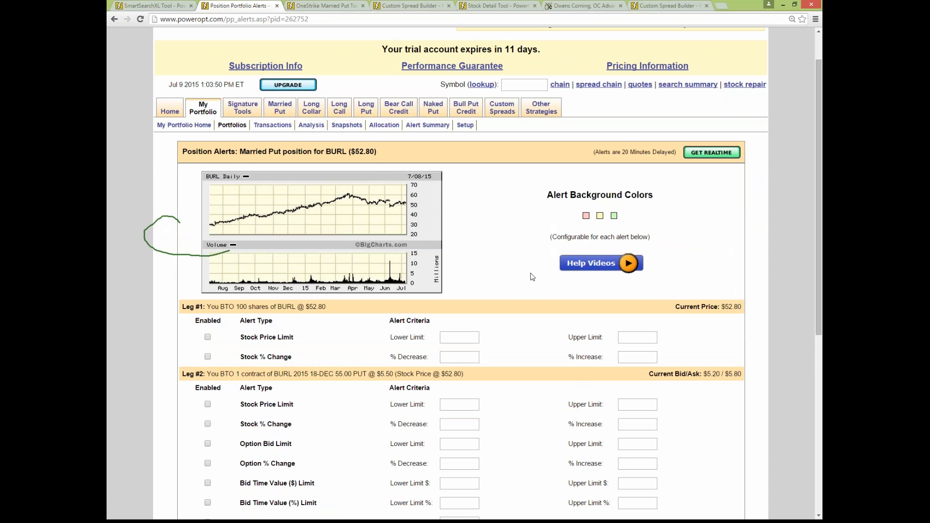
{"action": "scroll", "coordinate": [533, 276], "scroll_direction": "down", "scroll_amount": 1}
{"action": "left_click", "coordinate": [637, 292]}
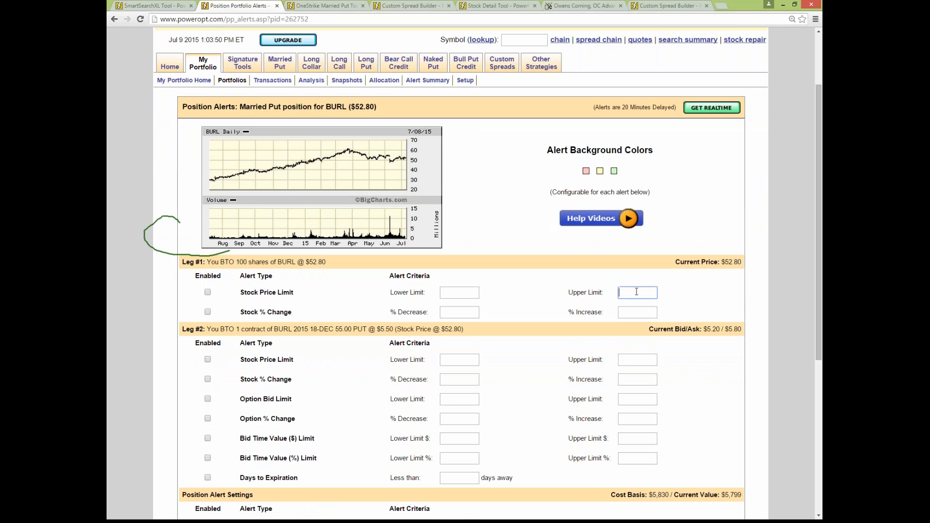
{"action": "type", "text": "5"}
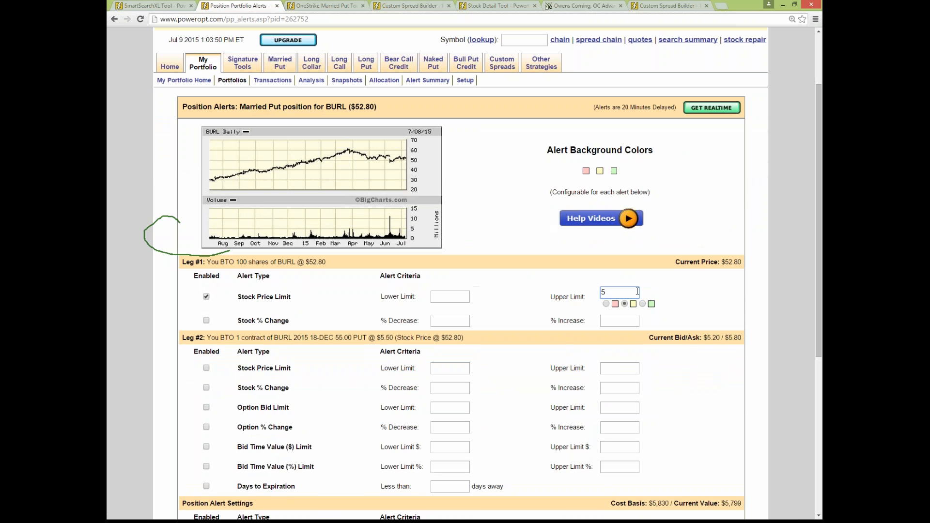
{"action": "type", "text": "4.00"}
{"action": "left_click", "coordinate": [642, 304]}
{"action": "left_click", "coordinate": [438, 299]}
{"action": "type", "text": "47"}
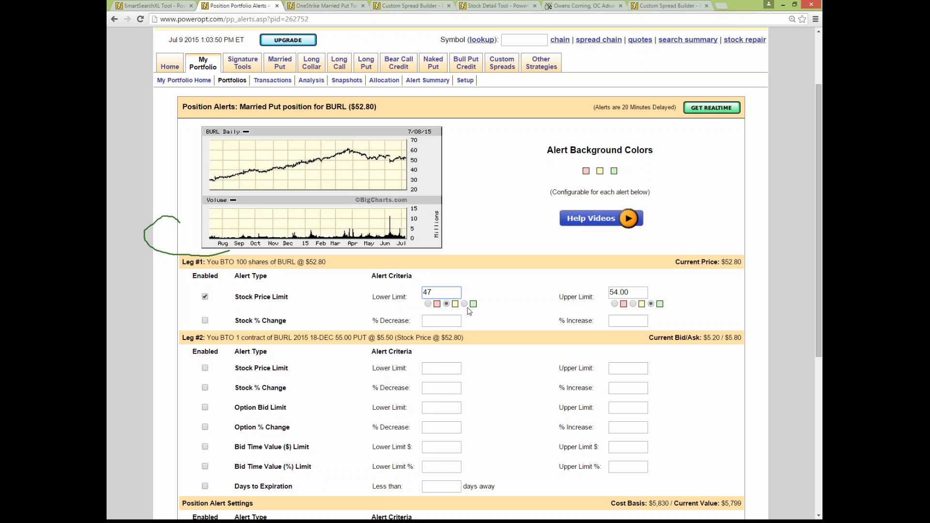
{"action": "left_click", "coordinate": [427, 304]}
Set the SMA #1 alert to trigger when the stock price is below SMA 50.
{"action": "scroll", "coordinate": [518, 327], "scroll_direction": "down", "scroll_amount": 1}
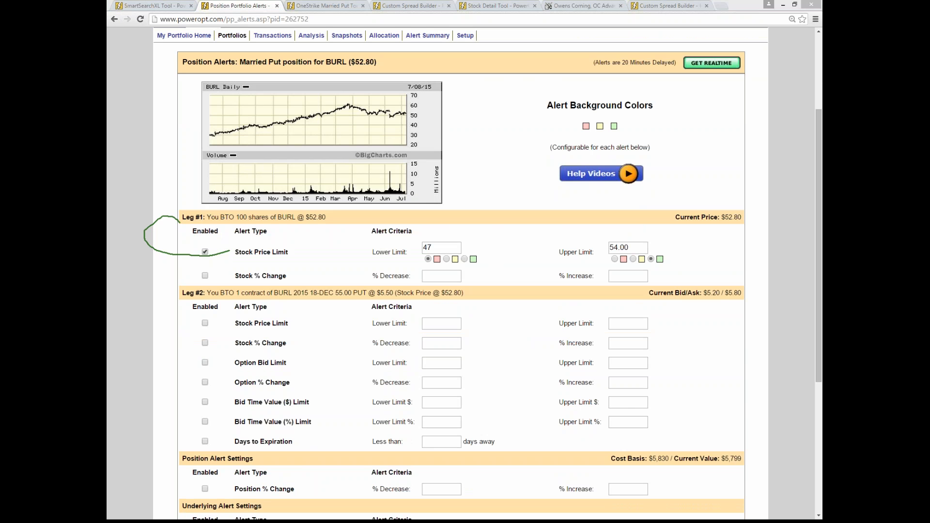
{"action": "scroll", "coordinate": [492, 378], "scroll_direction": "down", "scroll_amount": 1}
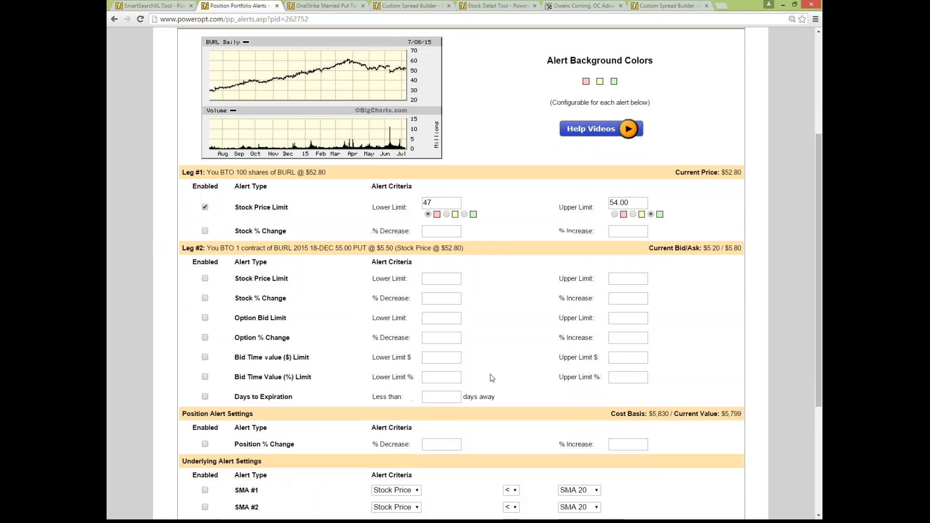
{"action": "scroll", "coordinate": [492, 378], "scroll_direction": "down", "scroll_amount": 1}
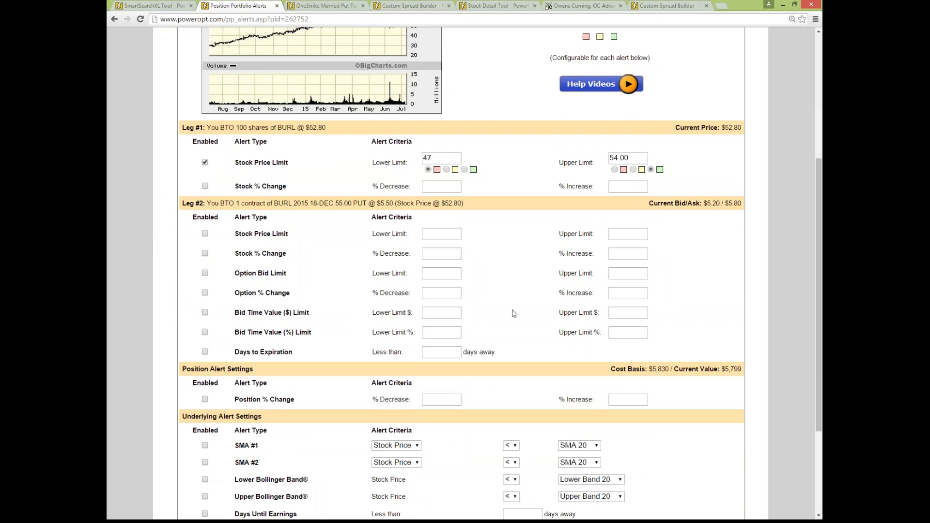
{"action": "scroll", "coordinate": [513, 313], "scroll_direction": "down", "scroll_amount": 2}
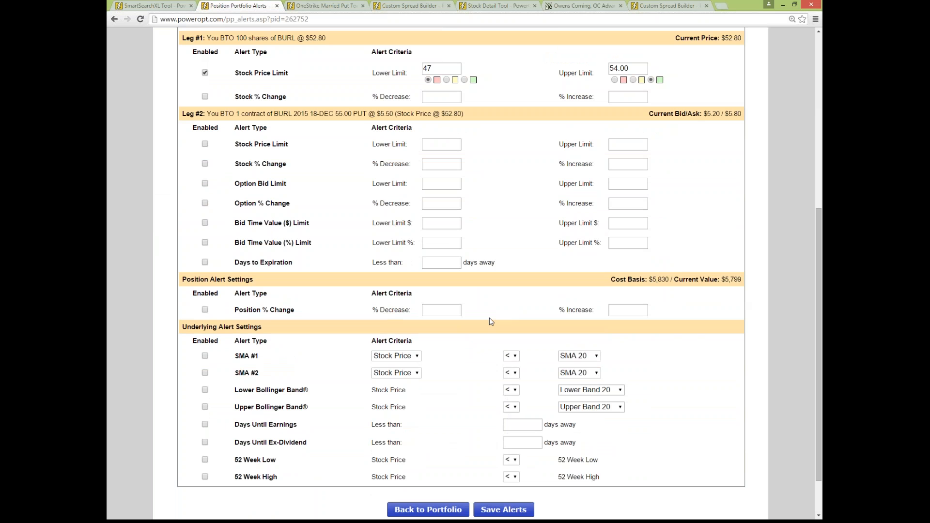
{"action": "left_click", "coordinate": [510, 356]}
{"action": "left_click", "coordinate": [548, 357]}
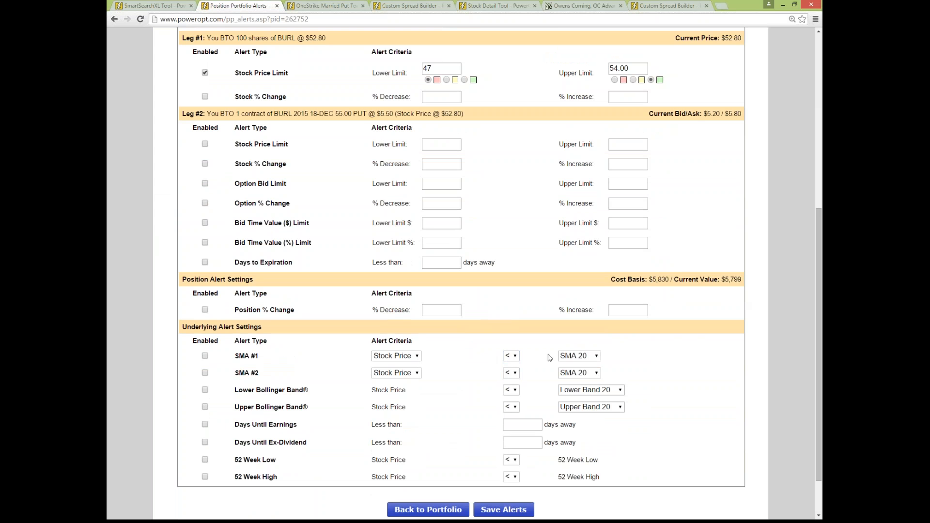
{"action": "left_click", "coordinate": [580, 356]}
{"action": "left_click", "coordinate": [582, 375]}
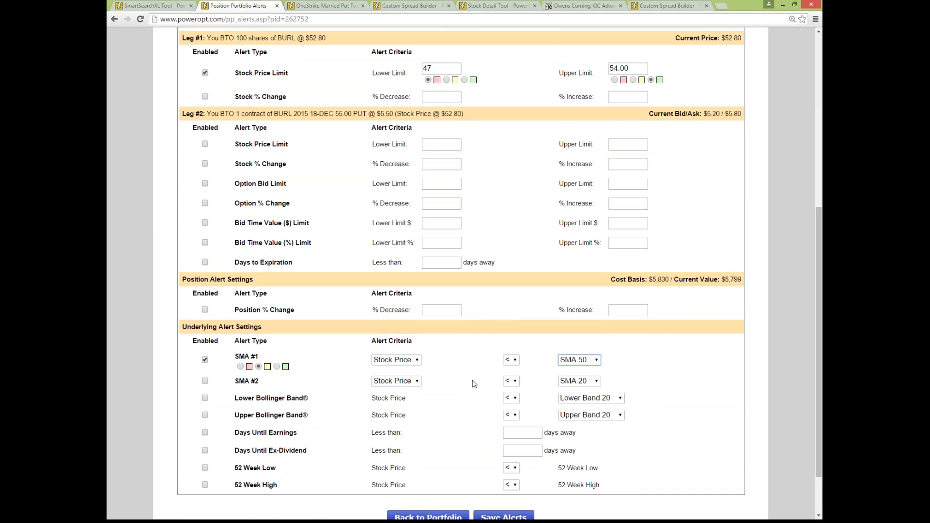
Enable the Days Until Earnings alert for less than 3 days away.
{"action": "left_click", "coordinate": [206, 433]}
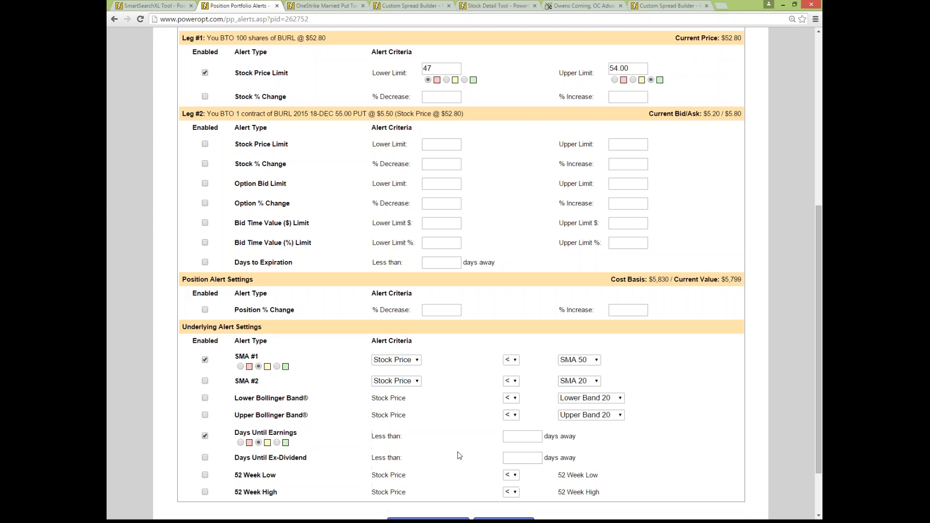
{"action": "left_click", "coordinate": [519, 436]}
{"action": "type", "text": "3"}
{"action": "left_click", "coordinate": [679, 438]}
Change the SMA #1 alert's background color to red and save the BURL alerts.
{"action": "scroll", "coordinate": [655, 245], "scroll_direction": "up", "scroll_amount": 3}
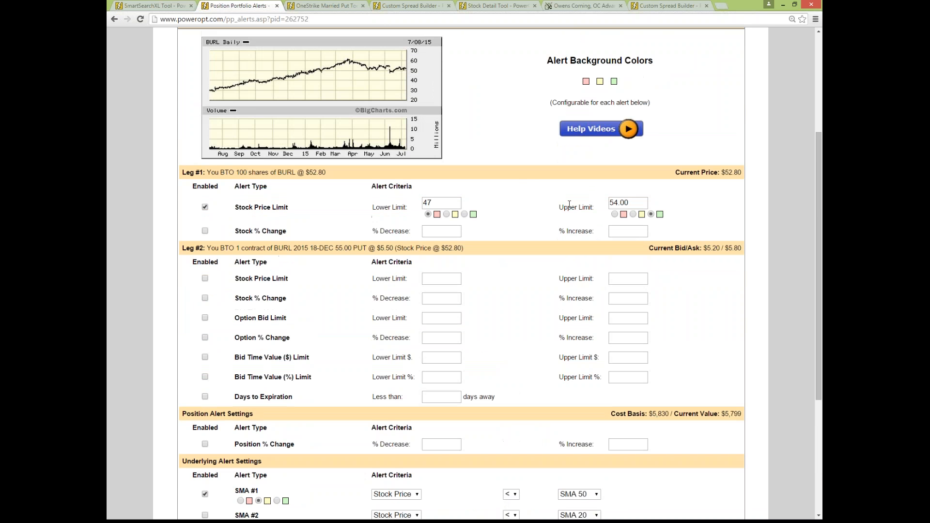
{"action": "scroll", "coordinate": [569, 204], "scroll_direction": "down", "scroll_amount": 2}
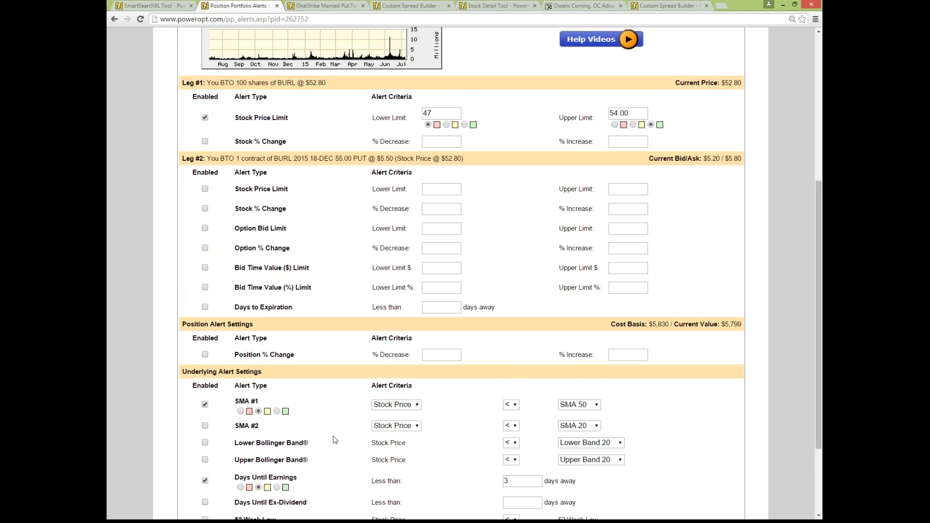
{"action": "left_click", "coordinate": [240, 411]}
{"action": "scroll", "coordinate": [387, 425], "scroll_direction": "down", "scroll_amount": 3}
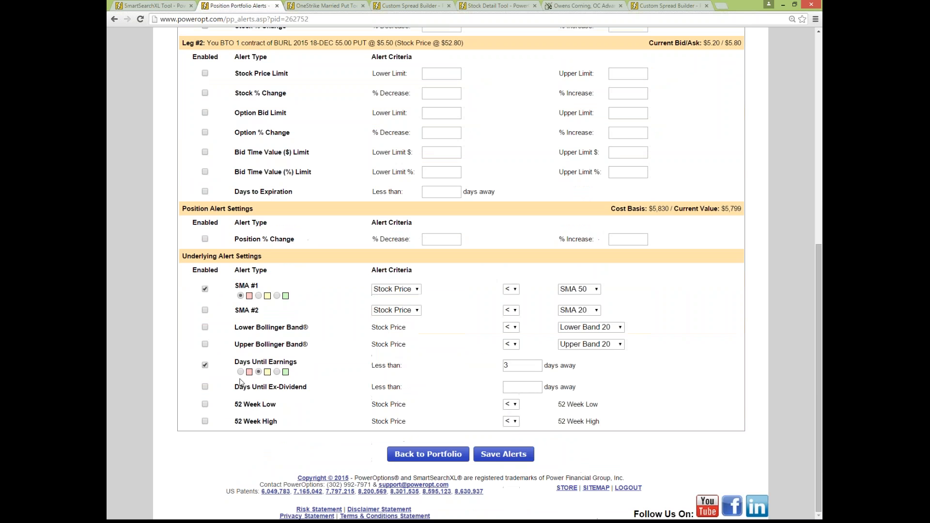
{"action": "left_click", "coordinate": [499, 454]}
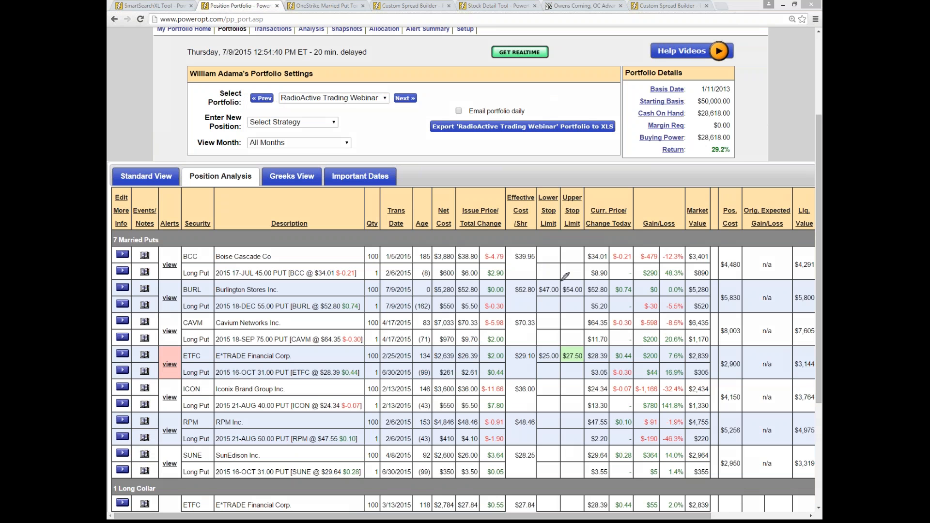
Circle BURL's stop limits and highlight the E*TRADE position's issue prices, 31.00 put, upper stop limit and current stock price.
{"action": "mouse_move", "coordinate": [554, 280]}
{"action": "left_mouse_down"}
{"action": "mouse_move", "coordinate": [532, 281]}
{"action": "mouse_move", "coordinate": [564, 301]}
{"action": "mouse_move", "coordinate": [591, 285]}
{"action": "mouse_move", "coordinate": [542, 274]}
{"action": "left_mouse_up"}
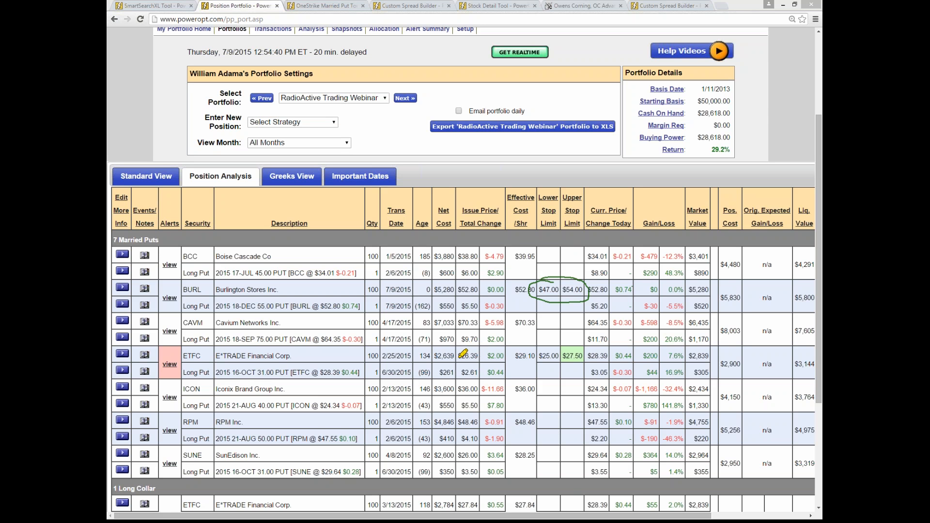
{"action": "left_click_drag", "start_coordinate": [459, 357], "coordinate": [478, 356]}
{"action": "left_click_drag", "start_coordinate": [260, 382], "coordinate": [301, 381]}
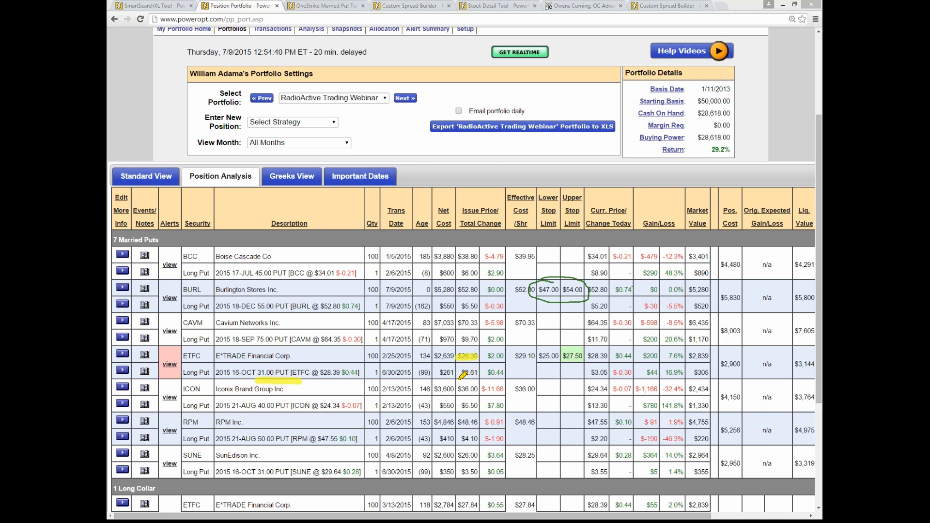
{"action": "left_click_drag", "start_coordinate": [458, 380], "coordinate": [478, 381]}
{"action": "left_click_drag", "start_coordinate": [563, 363], "coordinate": [608, 356]}
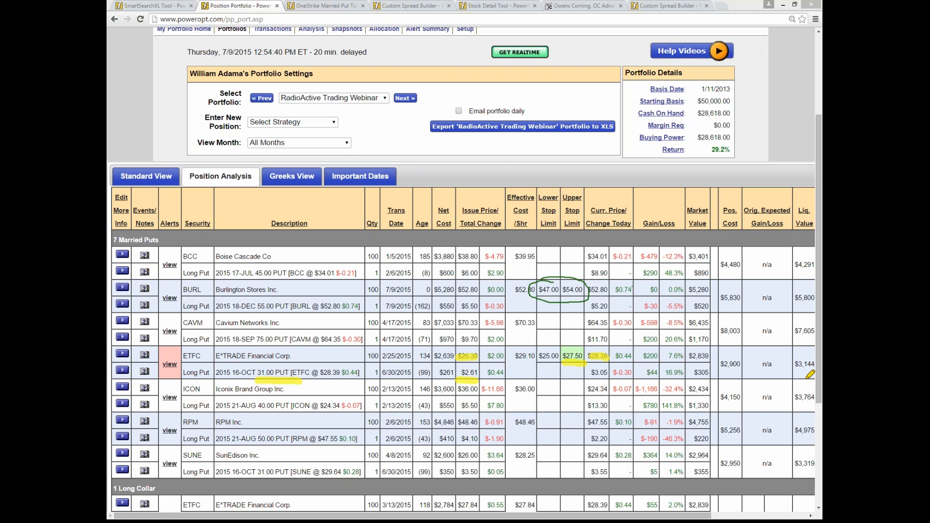
Open the position analysis for the E*TRADE married put in the portfolio.
{"action": "left_click", "coordinate": [126, 355]}
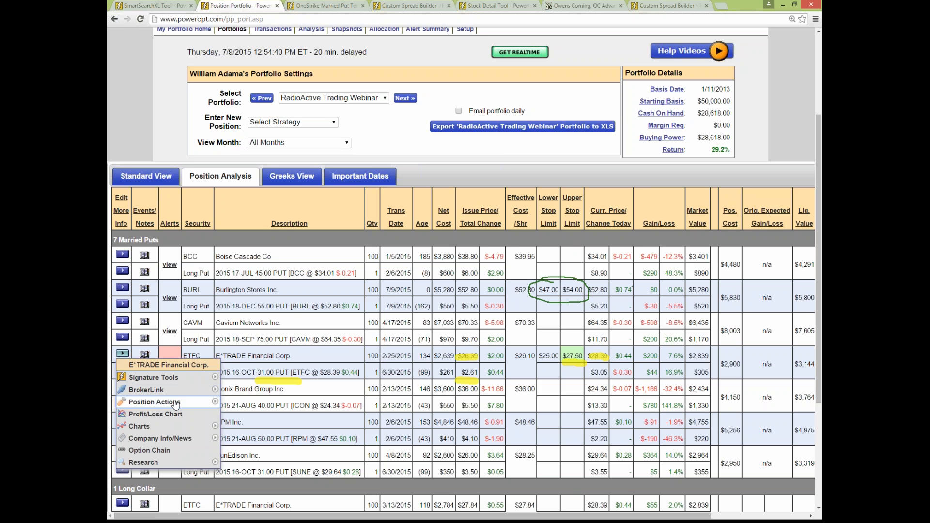
{"action": "mouse_move", "coordinate": [176, 403]}
{"action": "scroll", "coordinate": [278, 409], "scroll_direction": "down", "scroll_amount": 2}
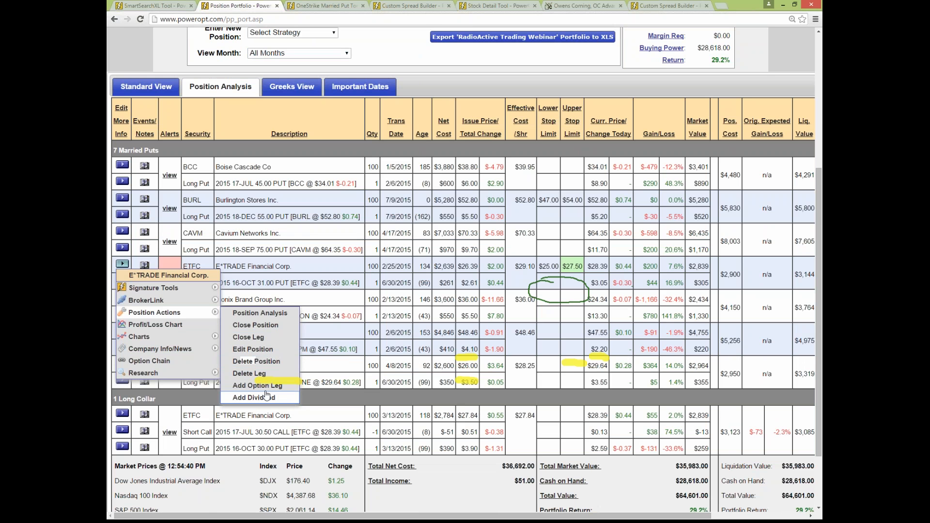
{"action": "left_click", "coordinate": [276, 319]}
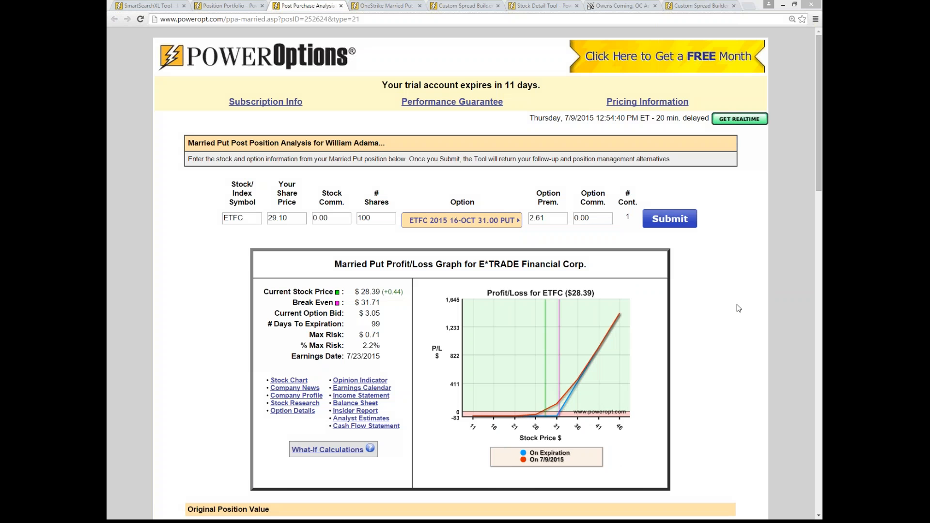
Examine the E*TRADE position's share price, profit/loss summary, and its original, current liquidation and future expiration values.
{"action": "scroll", "coordinate": [738, 308], "scroll_direction": "down", "scroll_amount": 2}
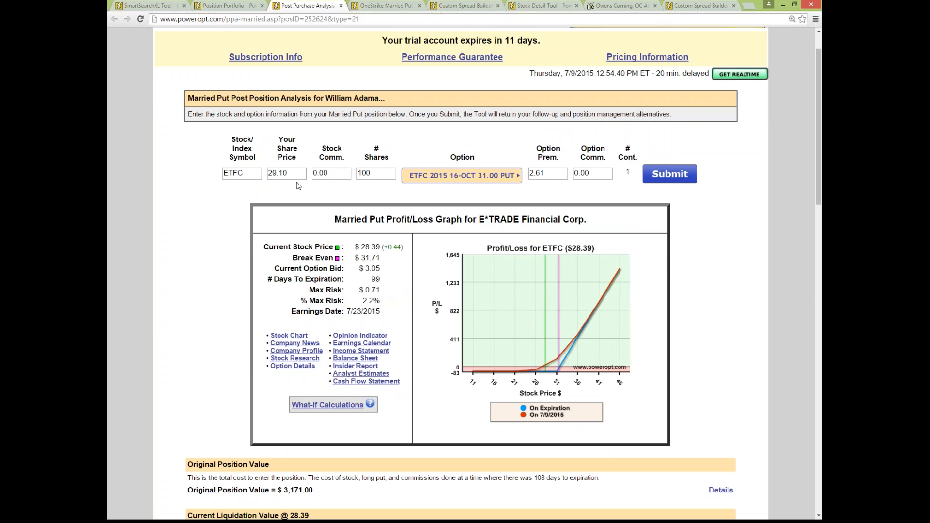
{"action": "left_click_drag", "start_coordinate": [298, 174], "coordinate": [265, 176]}
{"action": "left_click", "coordinate": [241, 199]}
{"action": "left_click_drag", "start_coordinate": [286, 175], "coordinate": [273, 179]}
{"action": "left_click", "coordinate": [280, 189]}
{"action": "double_click", "coordinate": [369, 300]}
{"action": "left_click", "coordinate": [697, 257]}
{"action": "scroll", "coordinate": [721, 300], "scroll_direction": "down", "scroll_amount": 3}
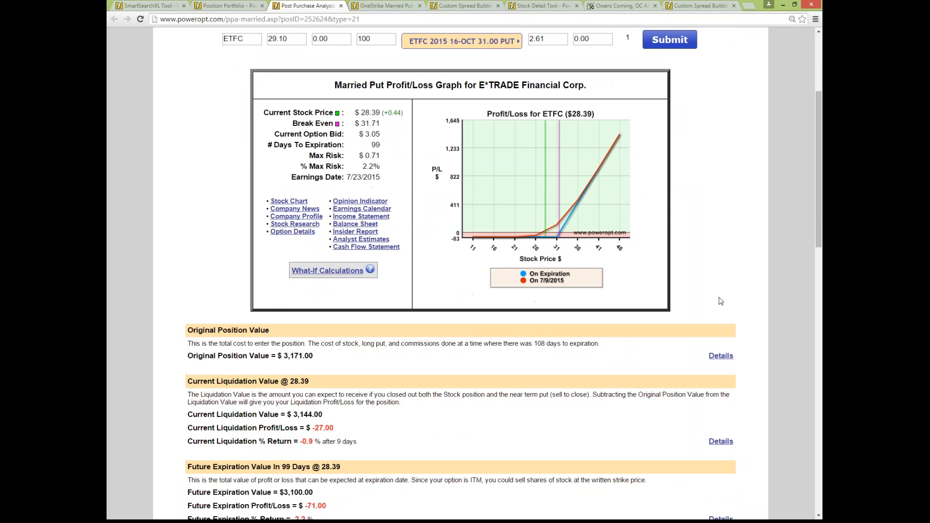
{"action": "scroll", "coordinate": [721, 300], "scroll_direction": "down", "scroll_amount": 1}
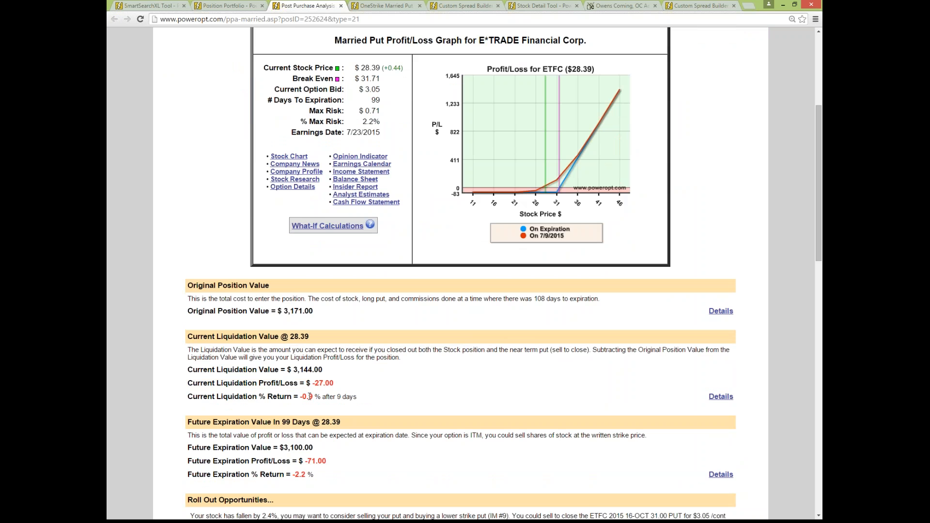
{"action": "scroll", "coordinate": [314, 399], "scroll_direction": "down", "scroll_amount": 1}
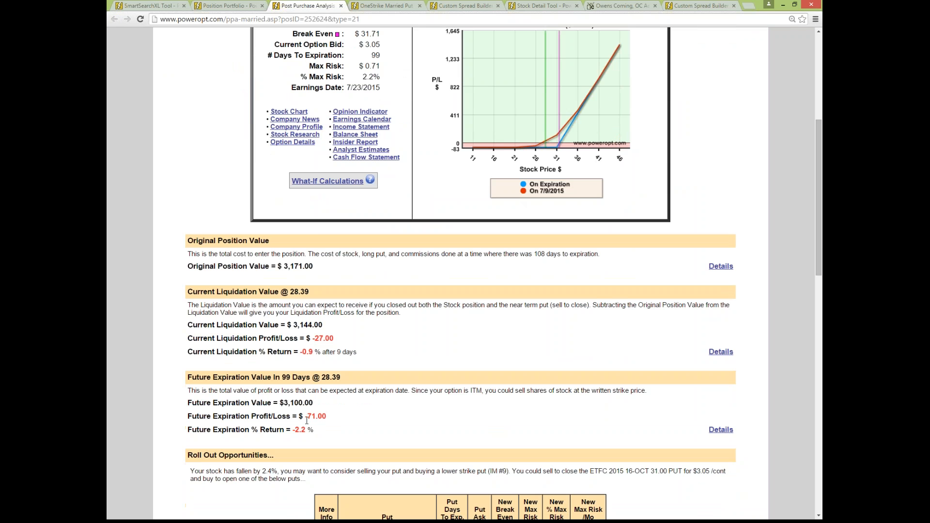
{"action": "left_click_drag", "start_coordinate": [274, 377], "coordinate": [340, 378]}
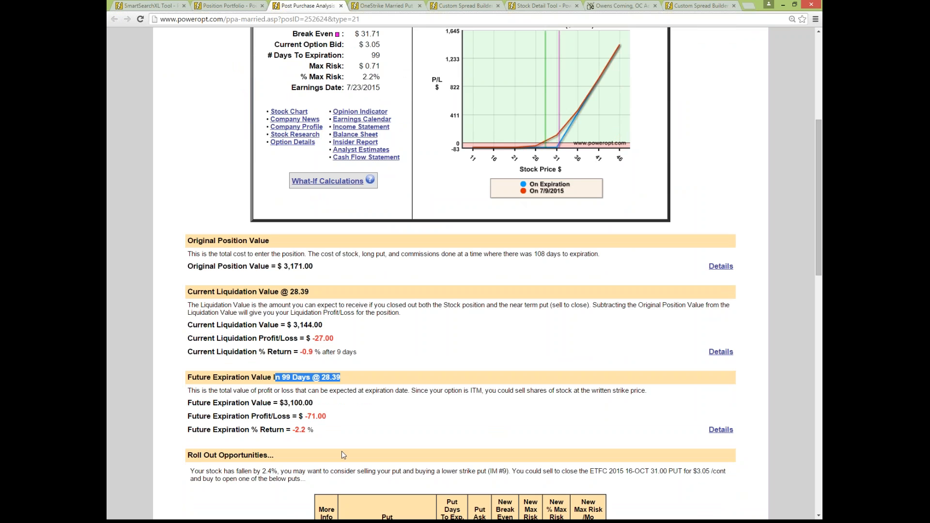
{"action": "left_click", "coordinate": [317, 430]}
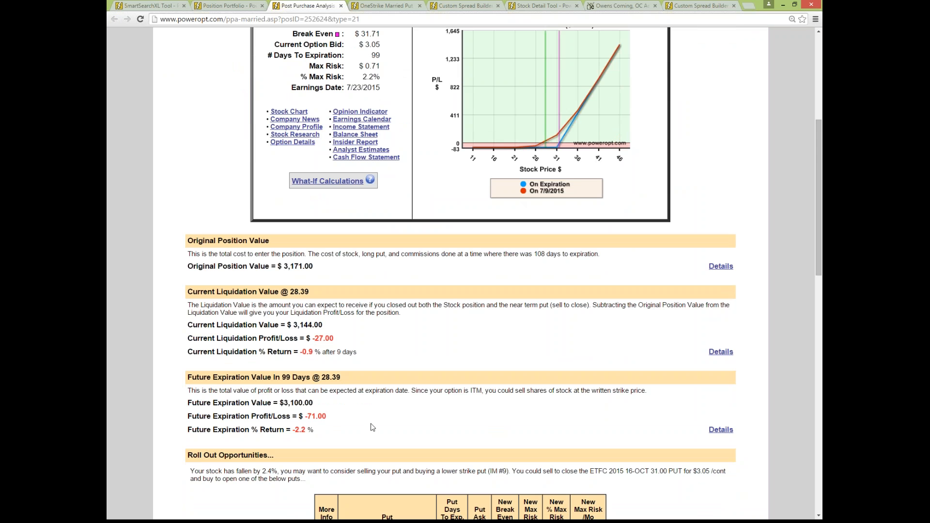
Examine E*TRADE's roll out opportunities, including the lower strike put, the collar candidates and the position history.
{"action": "scroll", "coordinate": [372, 427], "scroll_direction": "down", "scroll_amount": 5}
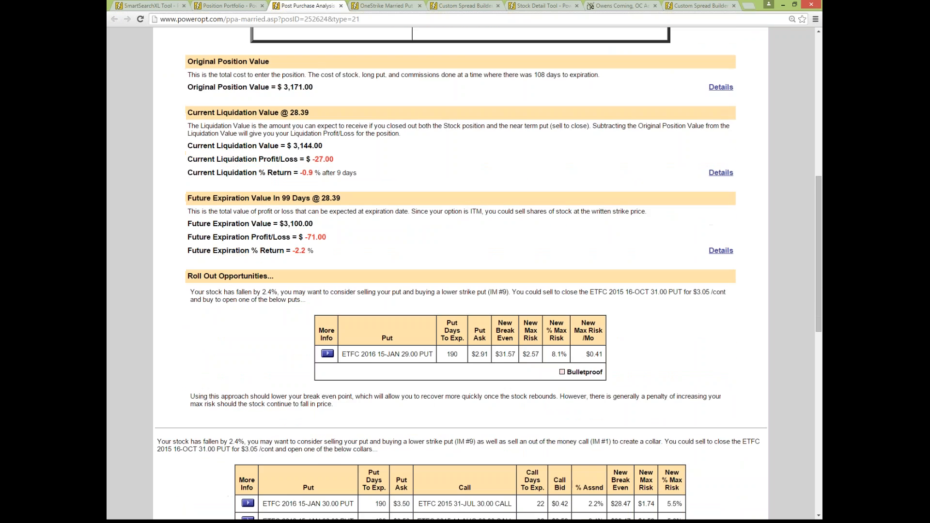
{"action": "scroll", "coordinate": [373, 427], "scroll_direction": "down", "scroll_amount": 1}
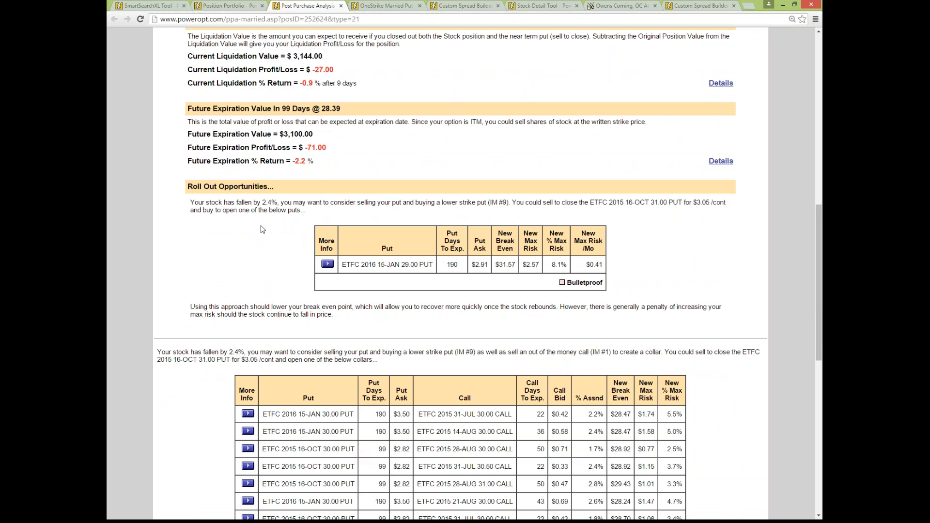
{"action": "left_click_drag", "start_coordinate": [261, 204], "coordinate": [292, 203]}
{"action": "left_click", "coordinate": [609, 265]}
{"action": "scroll", "coordinate": [609, 264], "scroll_direction": "down", "scroll_amount": 2}
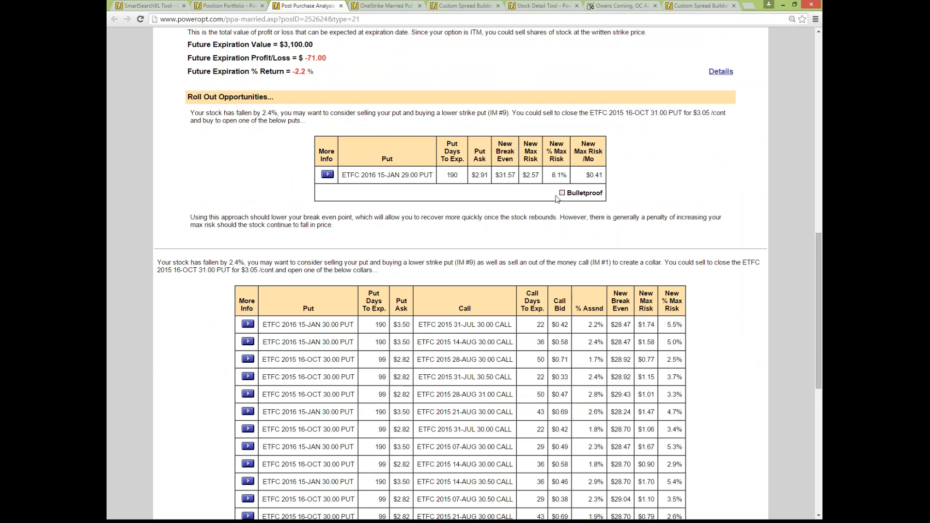
{"action": "scroll", "coordinate": [557, 198], "scroll_direction": "down", "scroll_amount": 1}
{"action": "scroll", "coordinate": [498, 208], "scroll_direction": "down", "scroll_amount": 2}
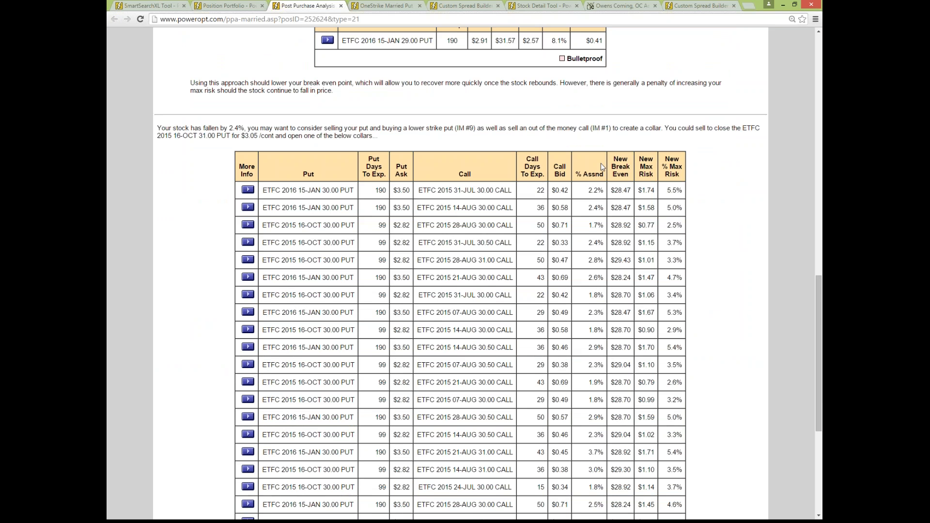
{"action": "scroll", "coordinate": [697, 344], "scroll_direction": "down", "scroll_amount": 3}
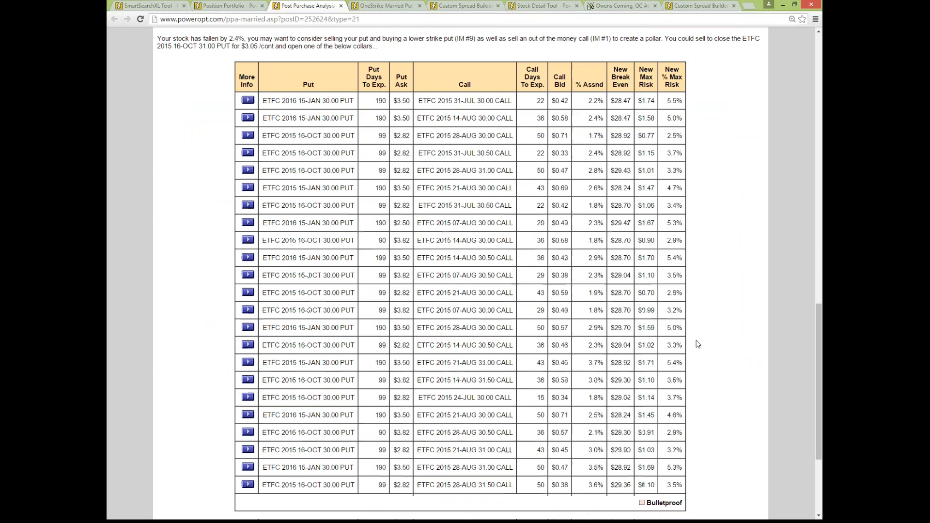
{"action": "scroll", "coordinate": [560, 269], "scroll_direction": "down", "scroll_amount": 1}
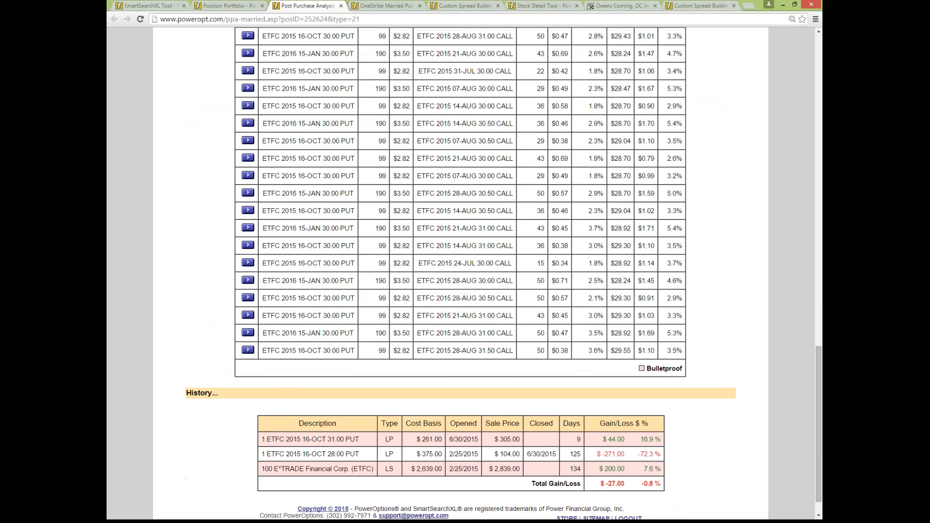
{"action": "scroll", "coordinate": [560, 269], "scroll_direction": "up", "scroll_amount": 3}
{"action": "scroll", "coordinate": [552, 290], "scroll_direction": "up", "scroll_amount": 10}
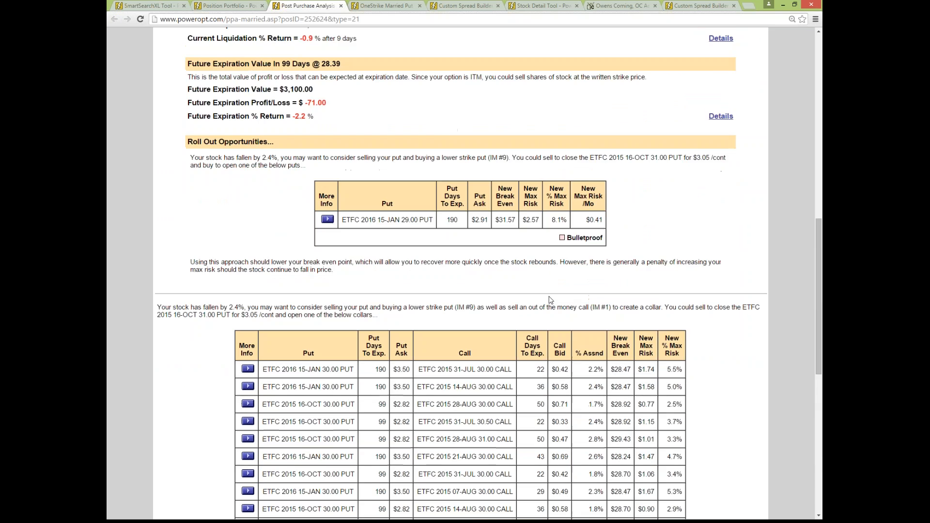
{"action": "scroll", "coordinate": [552, 311], "scroll_direction": "up", "scroll_amount": 6}
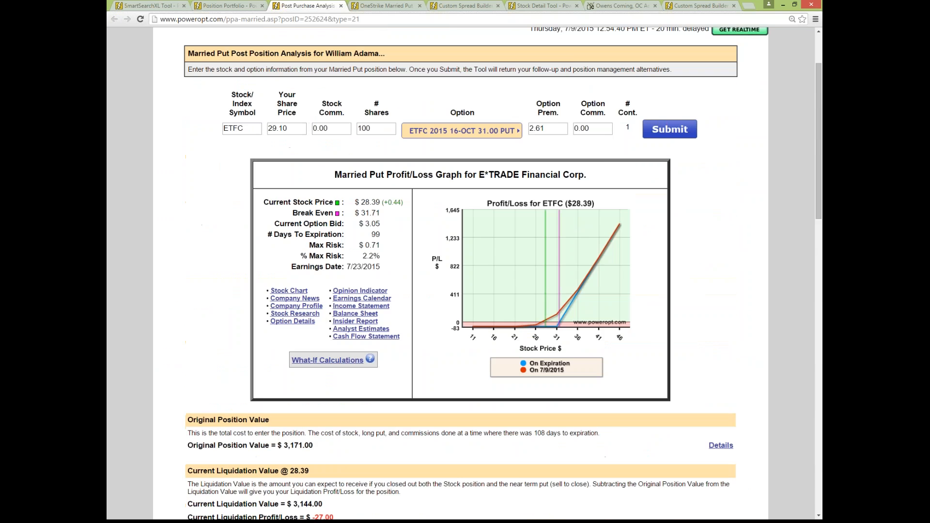
{"action": "scroll", "coordinate": [552, 311], "scroll_direction": "down", "scroll_amount": 5}
{"action": "scroll", "coordinate": [316, 361], "scroll_direction": "down", "scroll_amount": 2}
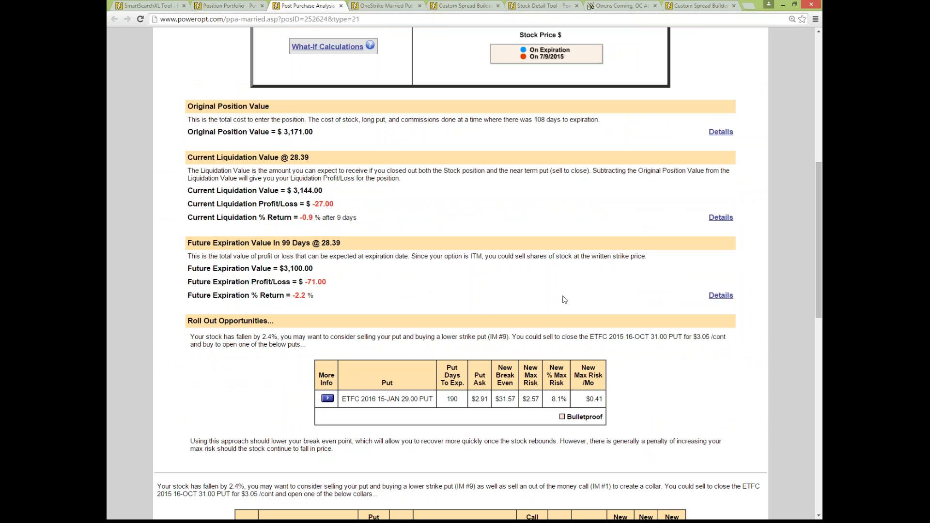
Return to the position portfolio and open the position analysis for the SunEdison married put.
{"action": "left_click", "coordinate": [175, 11]}
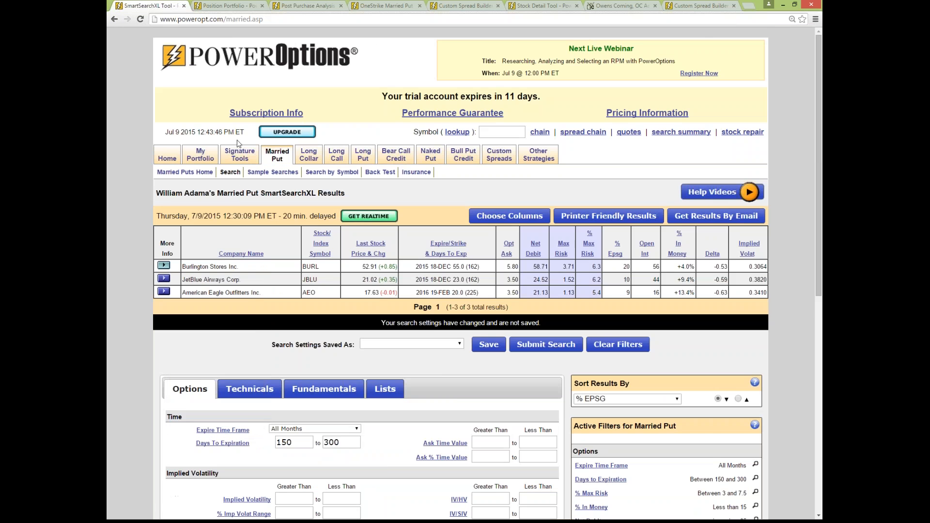
{"action": "left_click", "coordinate": [252, 6]}
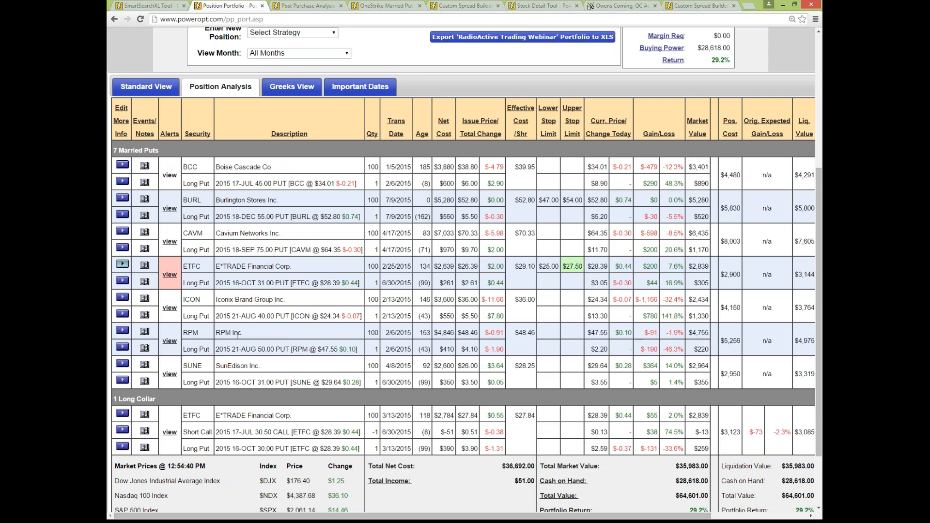
{"action": "scroll", "coordinate": [237, 333], "scroll_direction": "down", "scroll_amount": 2}
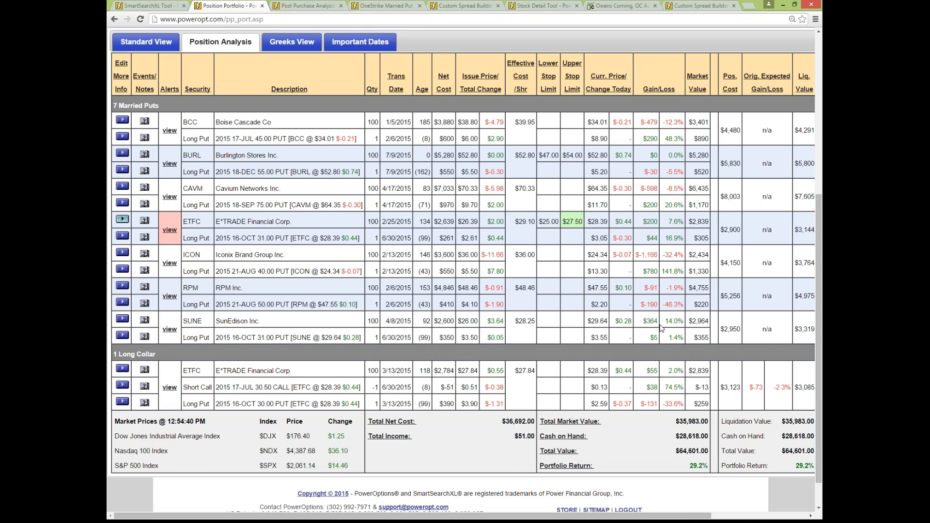
{"action": "left_click", "coordinate": [122, 318]}
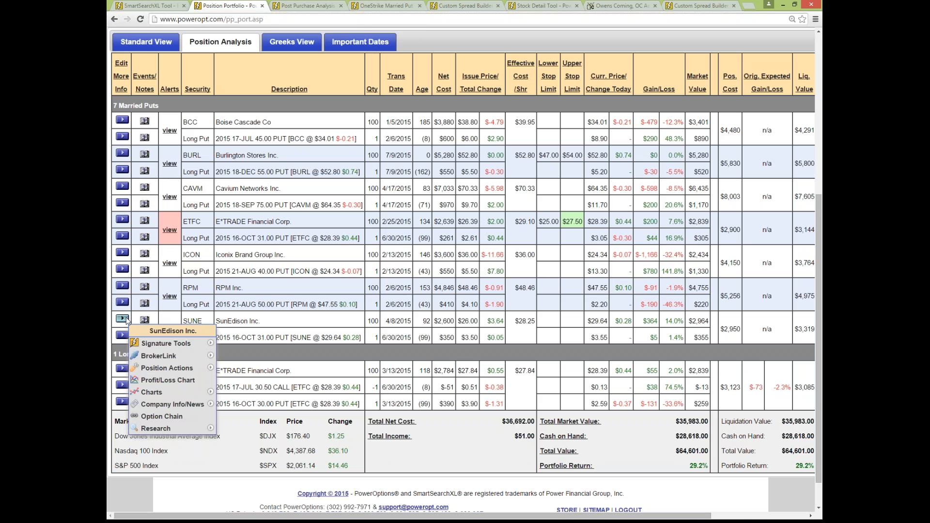
{"action": "mouse_move", "coordinate": [178, 371]}
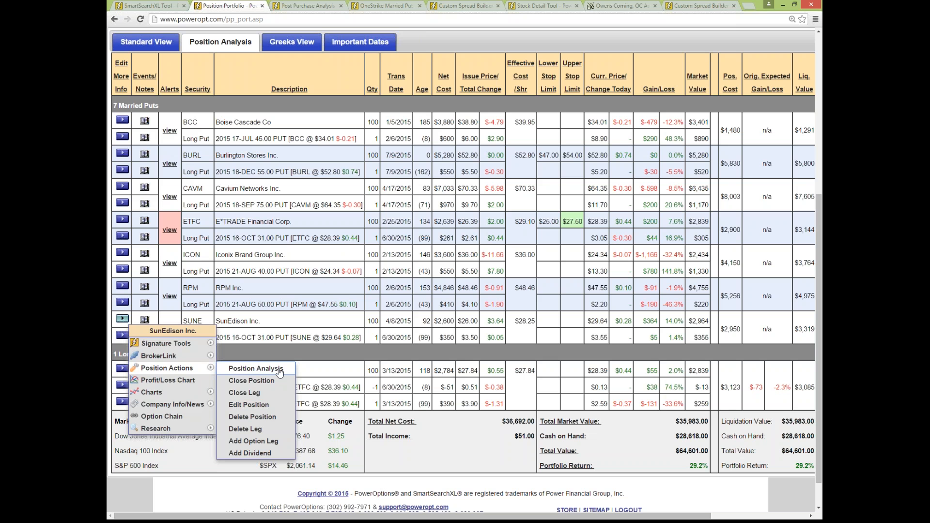
{"action": "left_click", "coordinate": [279, 370]}
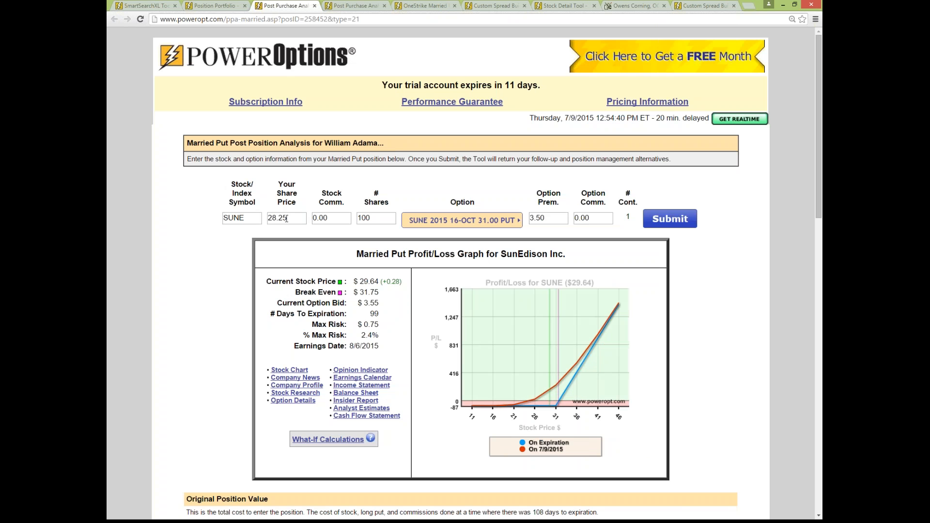
Examine SunEdison's position values and the covered calls offered for bulletproofing, including the 07-AUG 31.00 call's new max risk.
{"action": "scroll", "coordinate": [431, 267], "scroll_direction": "down", "scroll_amount": 1}
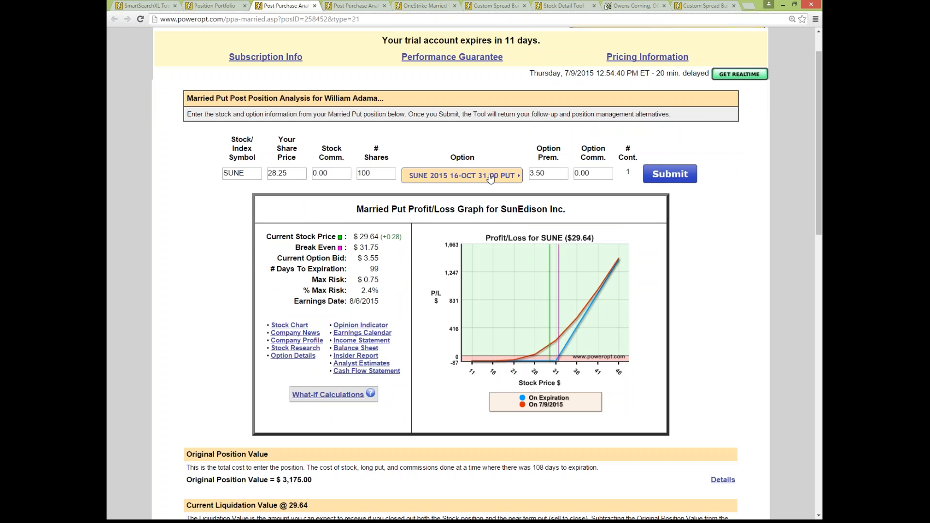
{"action": "scroll", "coordinate": [414, 289], "scroll_direction": "down", "scroll_amount": 3}
{"action": "scroll", "coordinate": [414, 289], "scroll_direction": "down", "scroll_amount": 5}
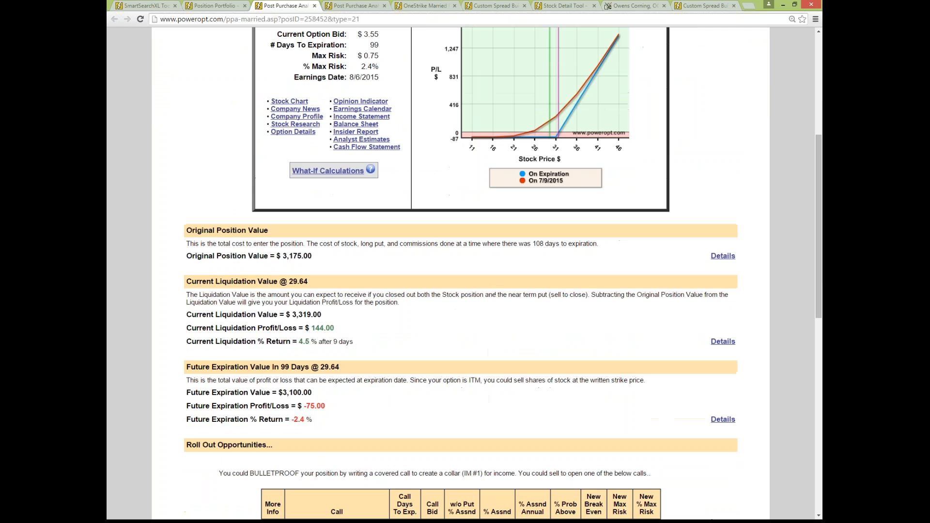
{"action": "scroll", "coordinate": [400, 221], "scroll_direction": "down", "scroll_amount": 2}
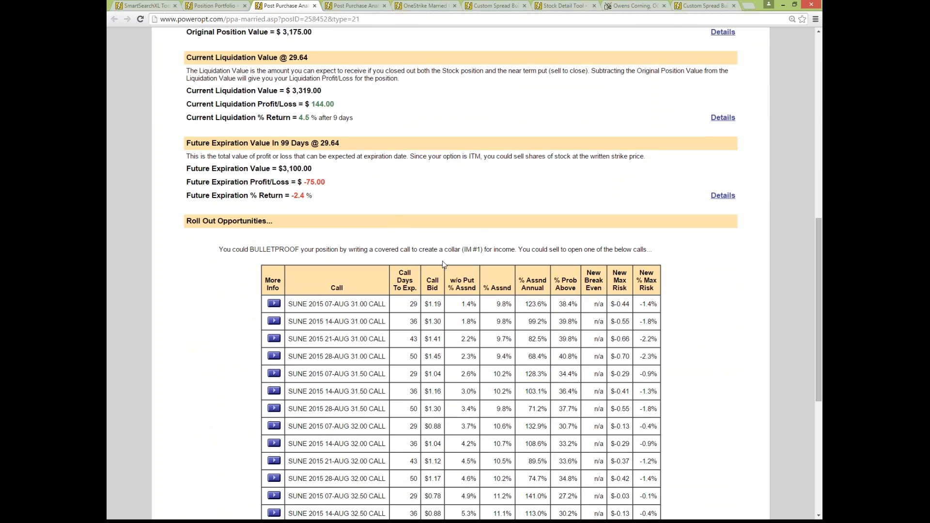
{"action": "scroll", "coordinate": [443, 262], "scroll_direction": "down", "scroll_amount": 1}
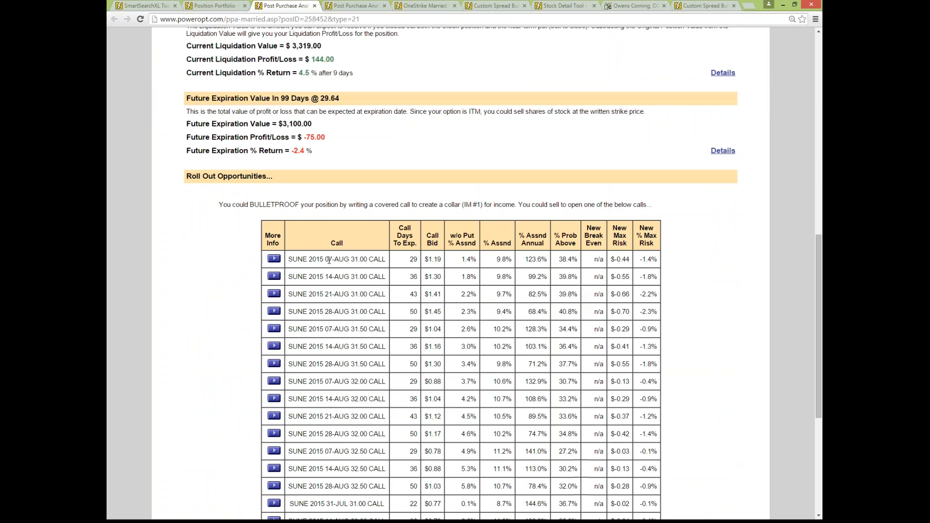
{"action": "left_click_drag", "start_coordinate": [328, 260], "coordinate": [446, 260]}
{"action": "left_click", "coordinate": [477, 278]}
{"action": "left_click_drag", "start_coordinate": [617, 260], "coordinate": [631, 260]}
{"action": "left_click", "coordinate": [712, 247]}
{"action": "scroll", "coordinate": [528, 269], "scroll_direction": "down", "scroll_amount": 4}
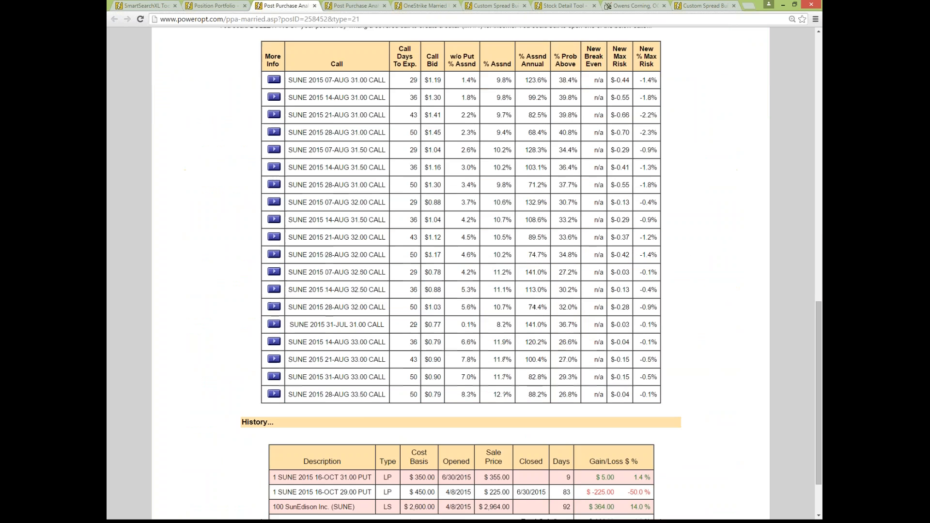
Highlight the bulletproof suggestion and simulate the trade that adds the SUNE 2015 07-AUG 31.00 call to the SunEdison position.
{"action": "scroll", "coordinate": [387, 222], "scroll_direction": "up", "scroll_amount": 4}
{"action": "scroll", "coordinate": [246, 179], "scroll_direction": "down", "scroll_amount": 1}
{"action": "left_click_drag", "start_coordinate": [259, 160], "coordinate": [335, 159]}
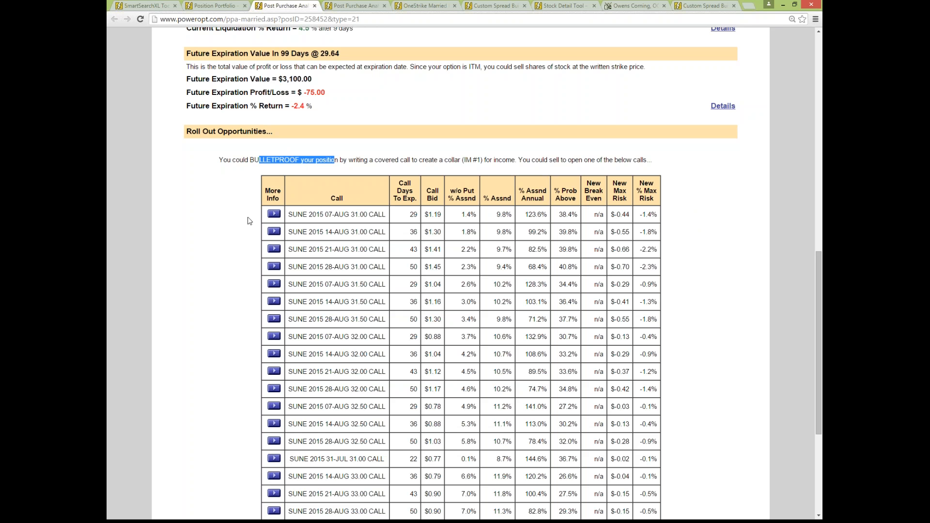
{"action": "left_click", "coordinate": [275, 214]}
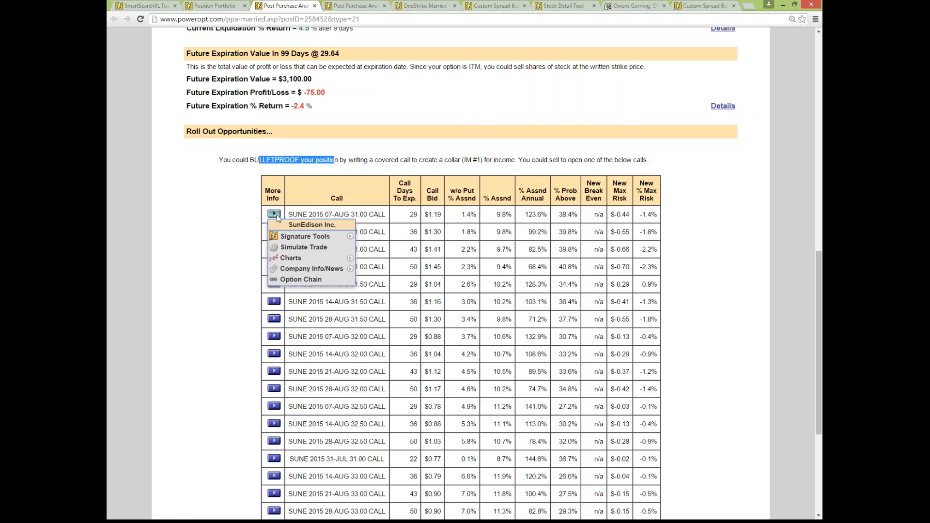
{"action": "left_click", "coordinate": [303, 247]}
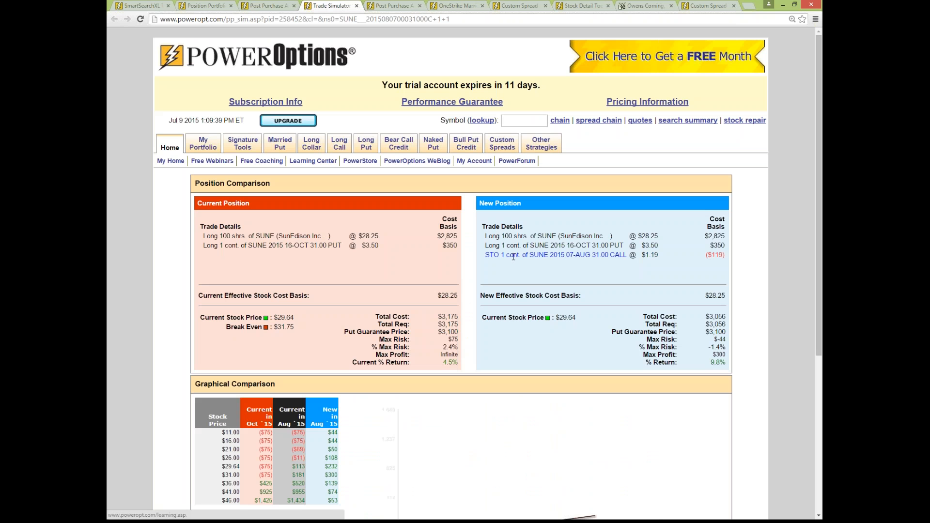
Highlight the current position's max risk and hide the Current on 8/7/2015 and Current on 10/16/2015 curves in the profit/loss graph.
{"action": "scroll", "coordinate": [505, 268], "scroll_direction": "down", "scroll_amount": 3}
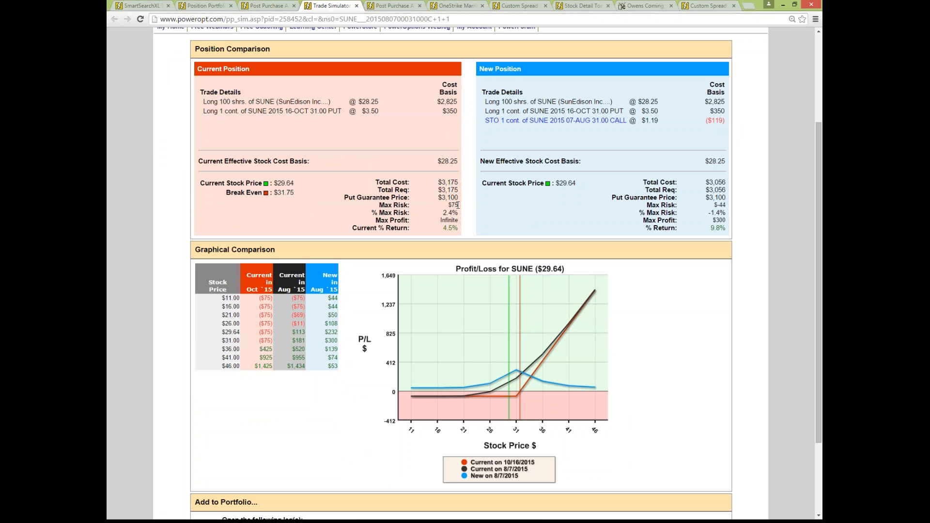
{"action": "left_click_drag", "start_coordinate": [458, 205], "coordinate": [450, 210]}
{"action": "left_click", "coordinate": [472, 469]}
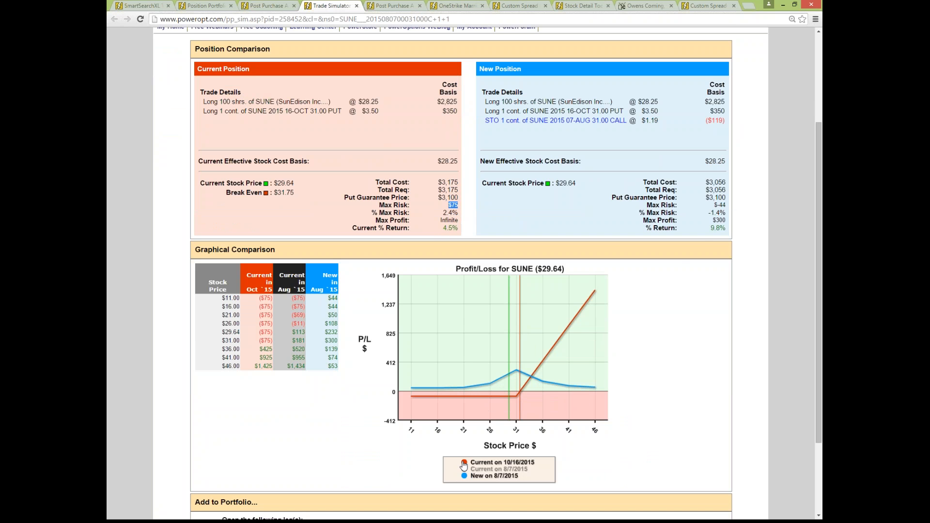
{"action": "left_click", "coordinate": [475, 462]}
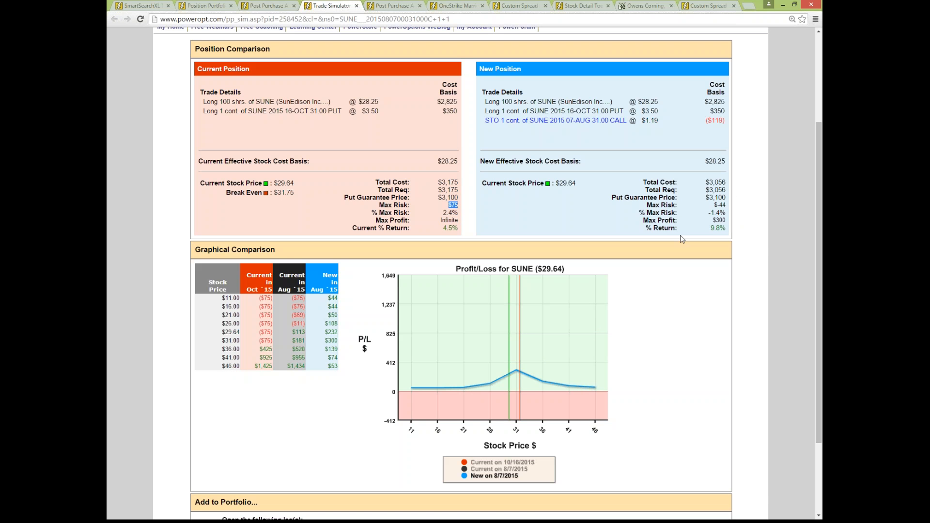
Inspect the profit points along the New on 8/7/2015 curve and show the Current on 10/16/2015 curve in the graph again.
{"action": "left_click", "coordinate": [738, 231]}
{"action": "scroll", "coordinate": [748, 231], "scroll_direction": "down", "scroll_amount": 3}
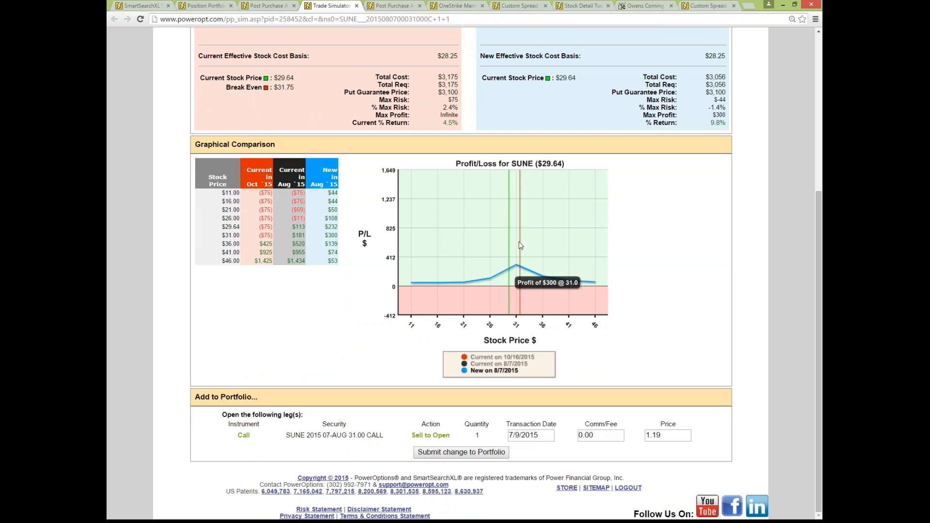
{"action": "mouse_move", "coordinate": [517, 266]}
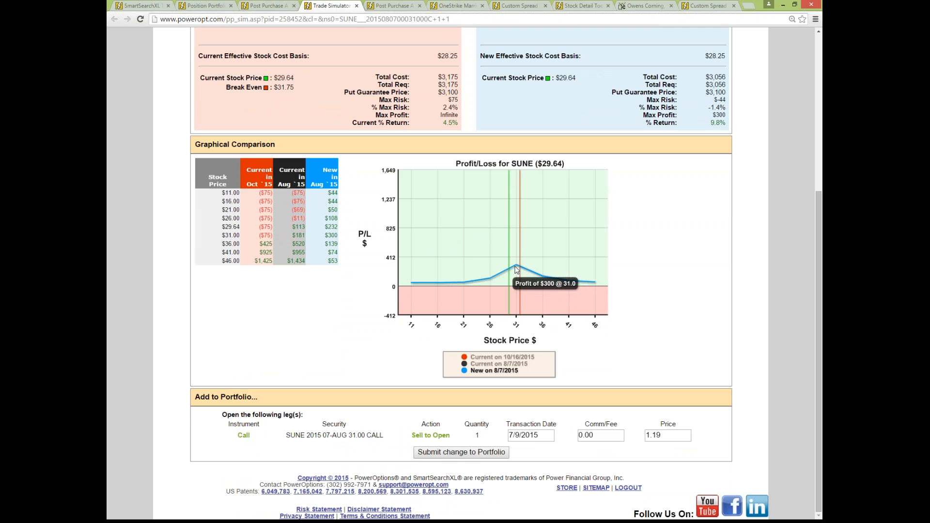
{"action": "mouse_move", "coordinate": [487, 281]}
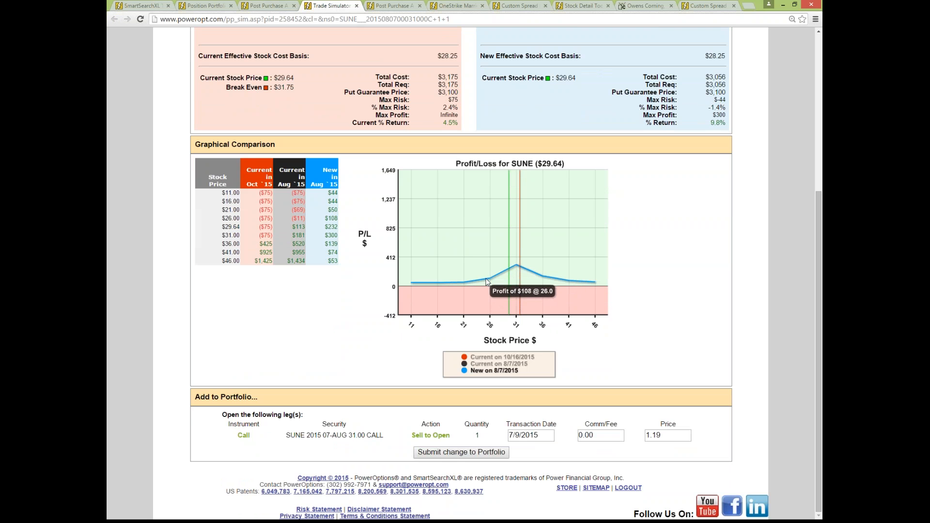
{"action": "mouse_move", "coordinate": [420, 282]}
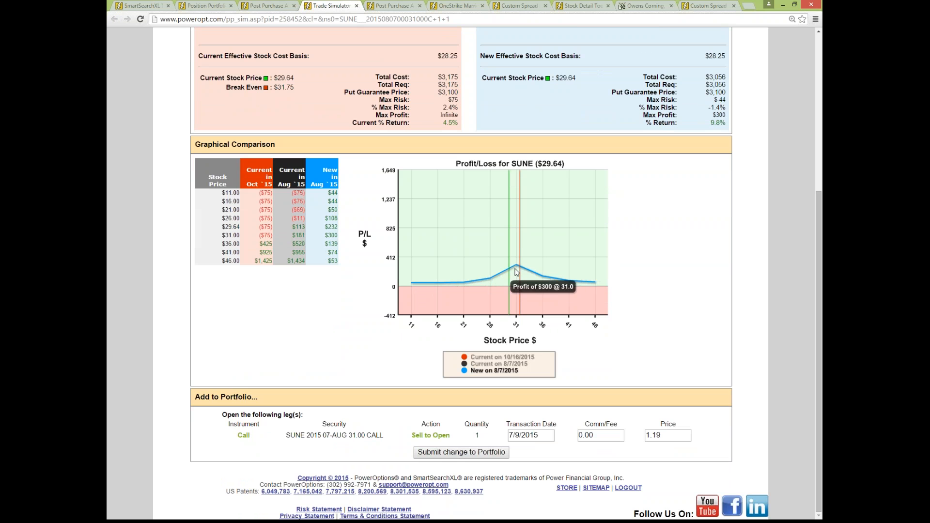
{"action": "mouse_move", "coordinate": [543, 280]}
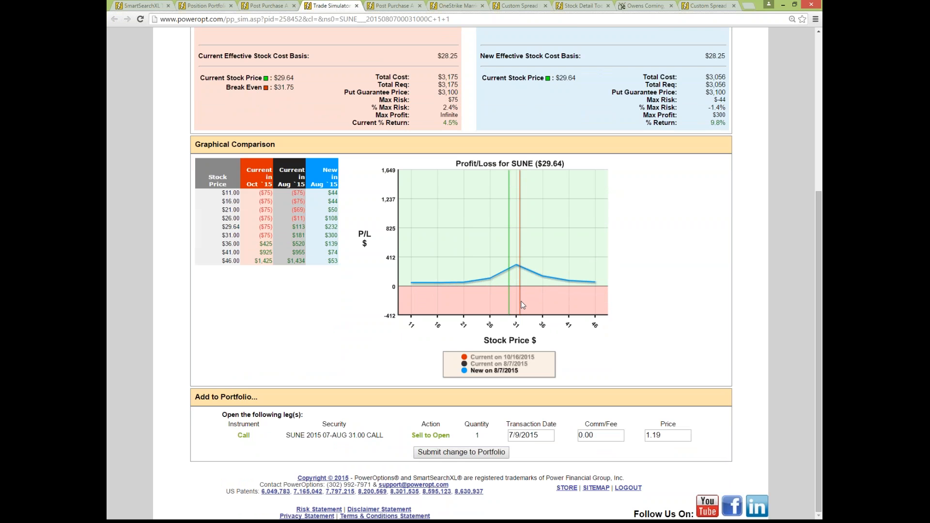
{"action": "left_click", "coordinate": [481, 357]}
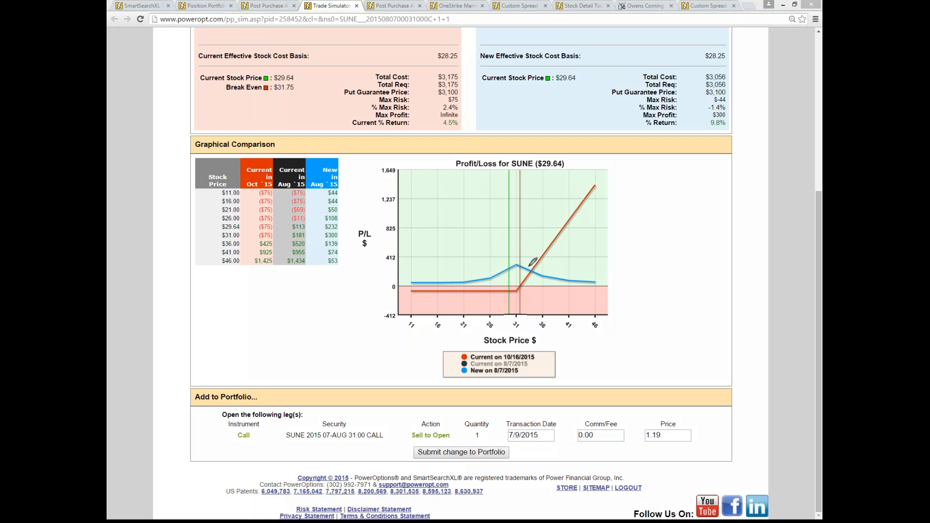
Mark where the two profit/loss curves cross, sketch a rightward arrow and two rising freehand curves over the graph, and clear the drawing.
{"action": "left_click_drag", "start_coordinate": [532, 263], "coordinate": [533, 291]}
{"action": "mouse_move", "coordinate": [571, 163]}
{"action": "left_mouse_down"}
{"action": "mouse_move", "coordinate": [601, 163]}
{"action": "mouse_move", "coordinate": [590, 173]}
{"action": "left_mouse_up"}
{"action": "mouse_move", "coordinate": [412, 281]}
{"action": "left_mouse_down"}
{"action": "mouse_move", "coordinate": [519, 279]}
{"action": "mouse_move", "coordinate": [617, 206]}
{"action": "left_mouse_up"}
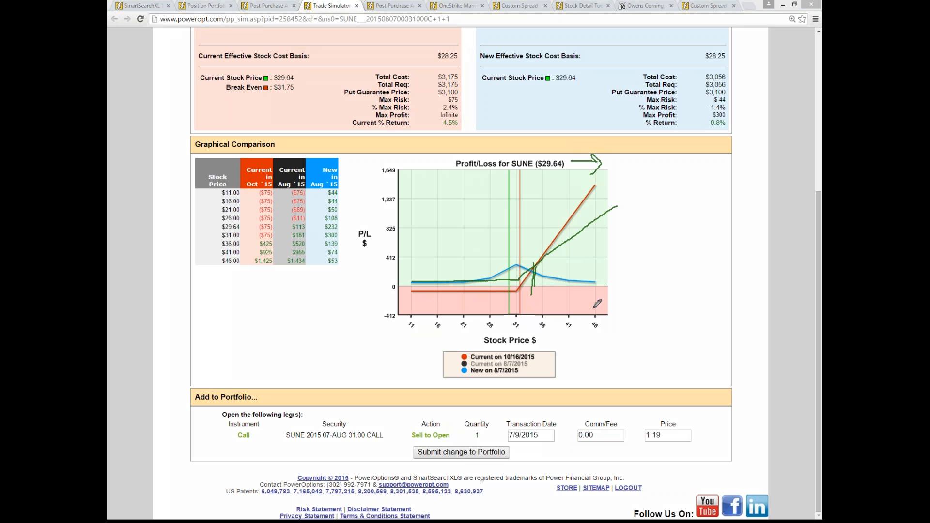
{"action": "mouse_move", "coordinate": [503, 275]}
{"action": "left_mouse_down"}
{"action": "mouse_move", "coordinate": [540, 257]}
{"action": "mouse_move", "coordinate": [570, 270]}
{"action": "mouse_move", "coordinate": [657, 171]}
{"action": "left_mouse_up"}
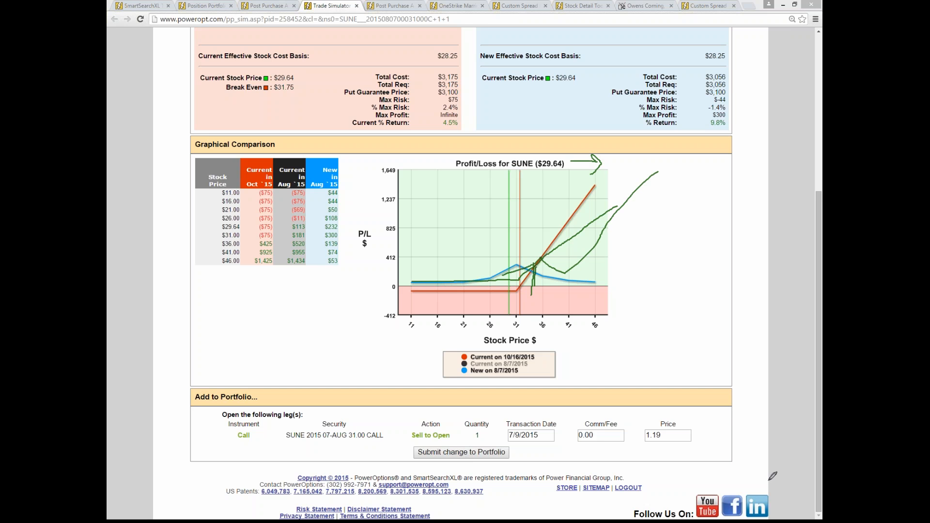
{"action": "right_click", "coordinate": [768, 481]}
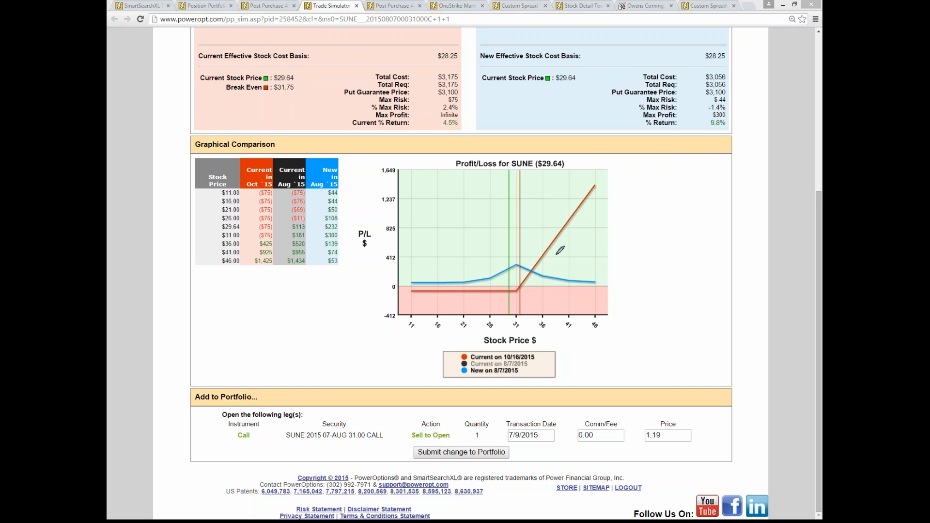
Circle the central area of the profit/loss graph, add an arrow and cross marks near its falling New curve, and erase the annotations.
{"action": "mouse_move", "coordinate": [539, 247]}
{"action": "left_mouse_down"}
{"action": "mouse_move", "coordinate": [453, 247]}
{"action": "mouse_move", "coordinate": [569, 294]}
{"action": "mouse_move", "coordinate": [520, 237]}
{"action": "left_mouse_up"}
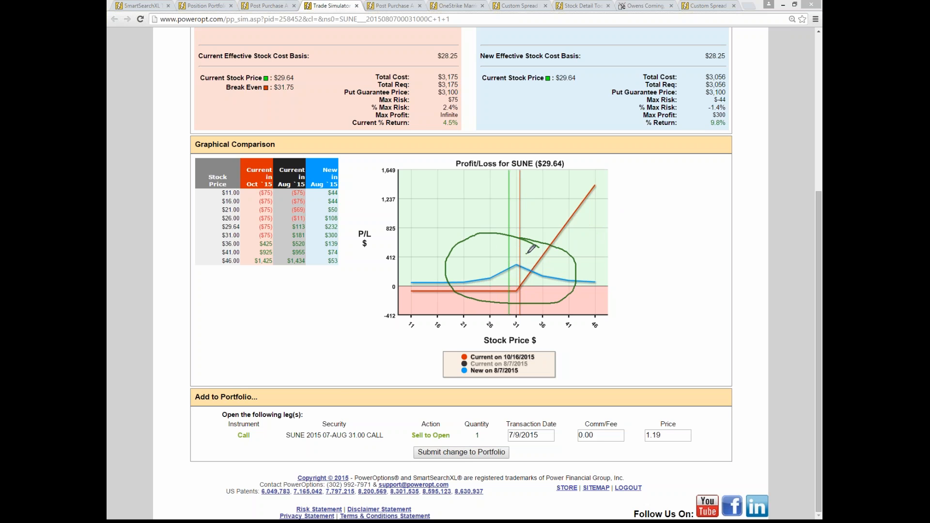
{"action": "mouse_move", "coordinate": [527, 253]}
{"action": "left_mouse_down"}
{"action": "mouse_move", "coordinate": [554, 280]}
{"action": "mouse_move", "coordinate": [557, 265]}
{"action": "left_mouse_up"}
{"action": "mouse_move", "coordinate": [563, 266]}
{"action": "left_mouse_down"}
{"action": "mouse_move", "coordinate": [583, 290]}
{"action": "mouse_move", "coordinate": [544, 296]}
{"action": "left_mouse_up"}
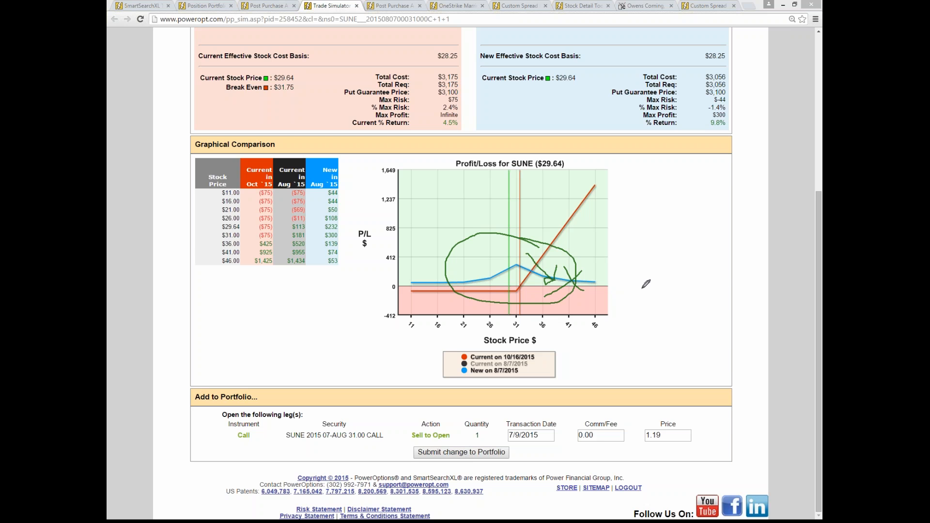
{"action": "key", "text": "e"}
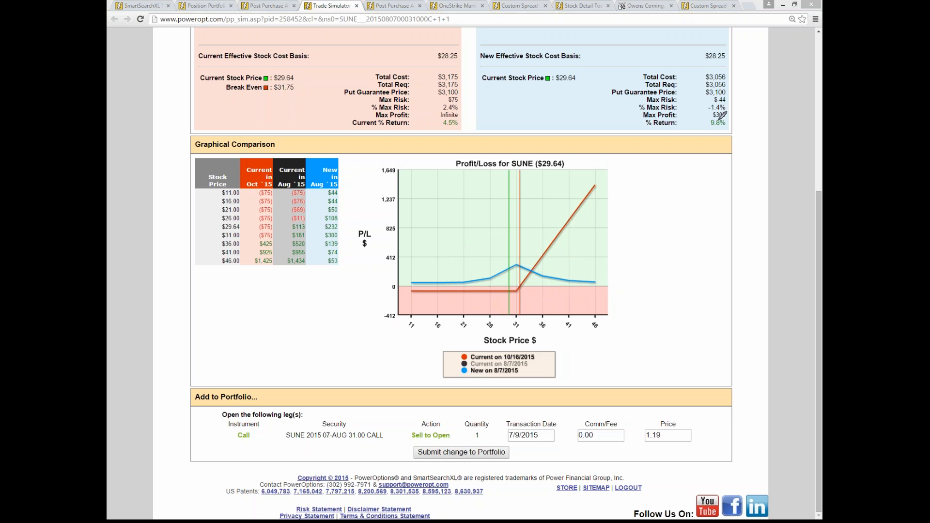
Mark the new position's % return with a pen stroke, then review SunEdison's roll-out calls and trade history and close that analysis.
{"action": "left_click_drag", "start_coordinate": [720, 122], "coordinate": [763, 104]}
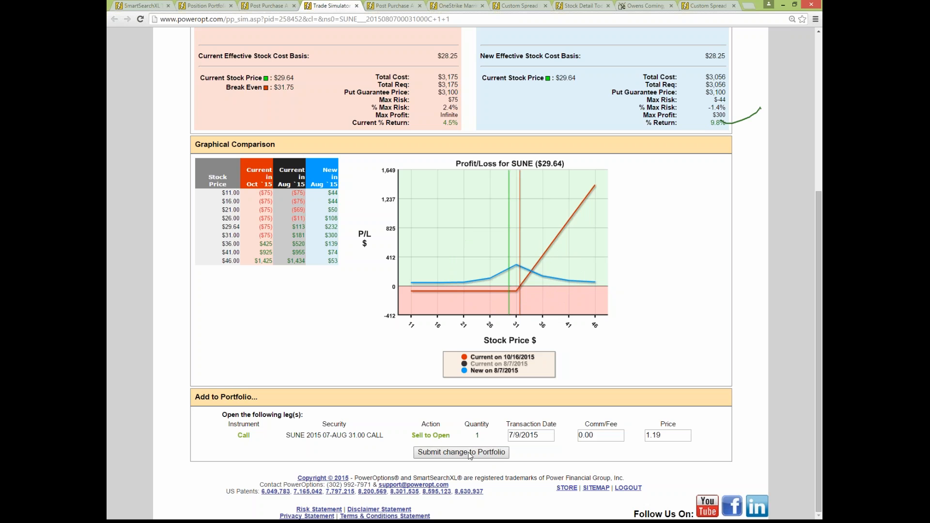
{"action": "left_click", "coordinate": [270, 6]}
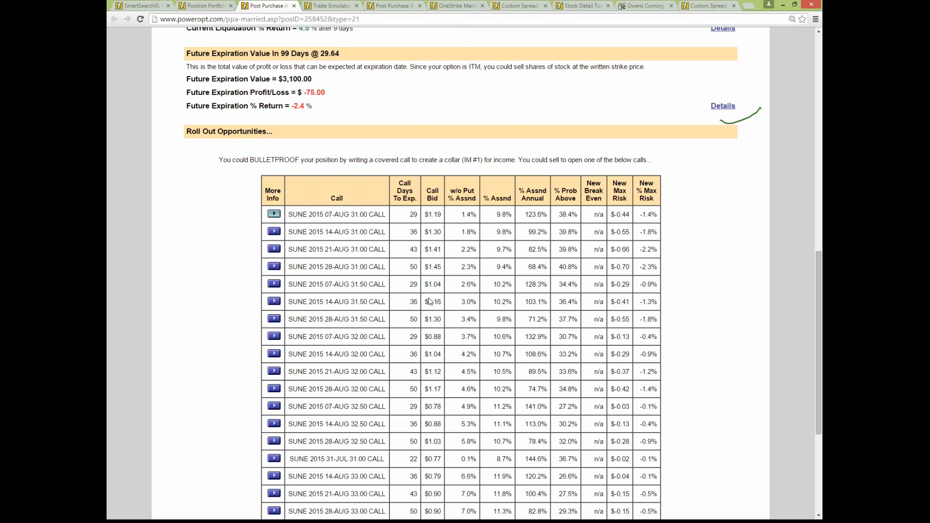
{"action": "scroll", "coordinate": [430, 301], "scroll_direction": "down", "scroll_amount": 5}
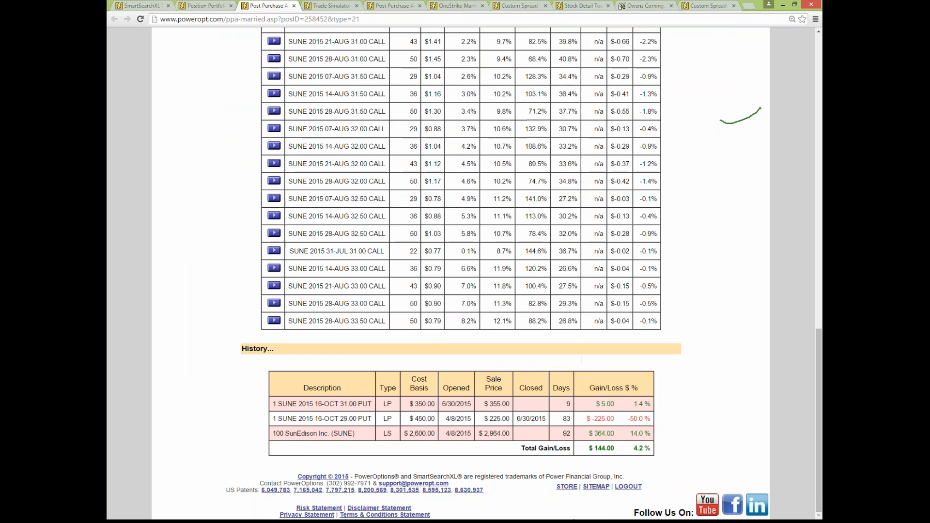
{"action": "left_click", "coordinate": [294, 6]}
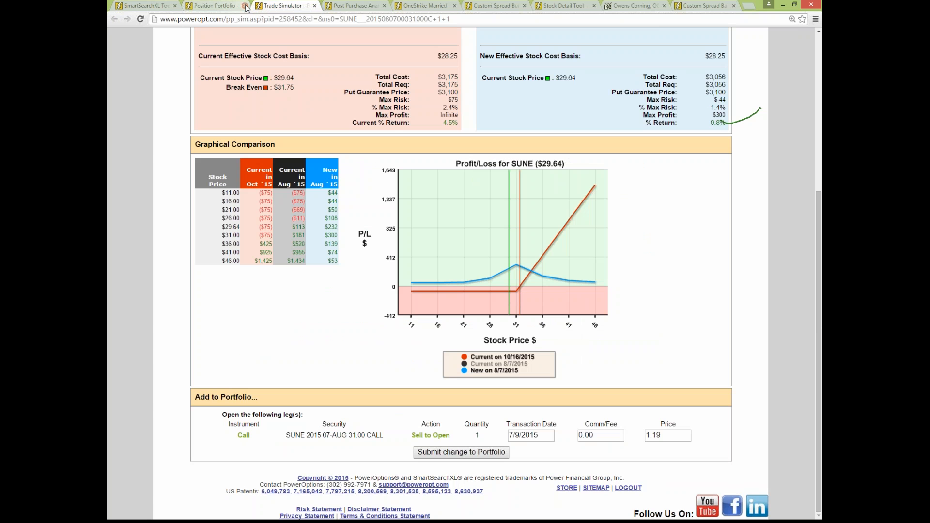
Close the extra position portfolio page and reopen the portfolio from the married put search page to view its position analysis.
{"action": "left_click", "coordinate": [246, 6]}
{"action": "left_click", "coordinate": [145, 6]}
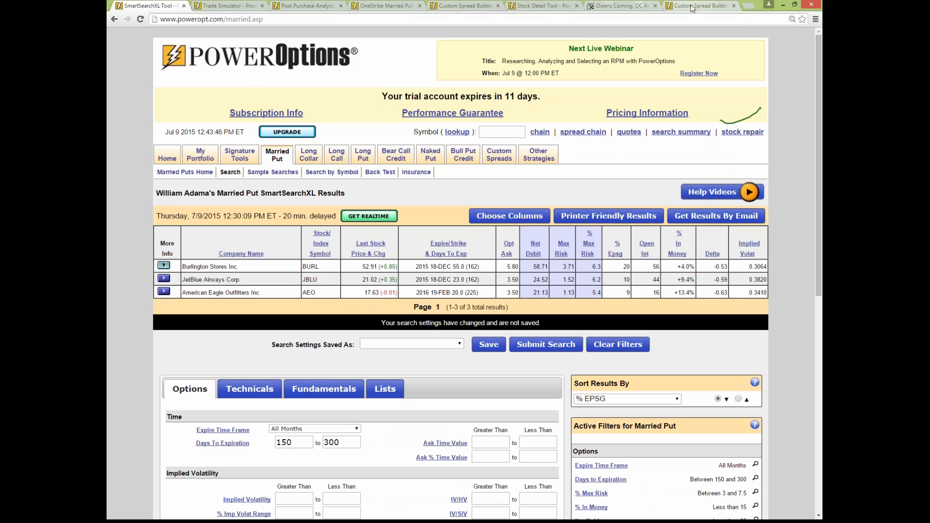
{"action": "left_click", "coordinate": [204, 158]}
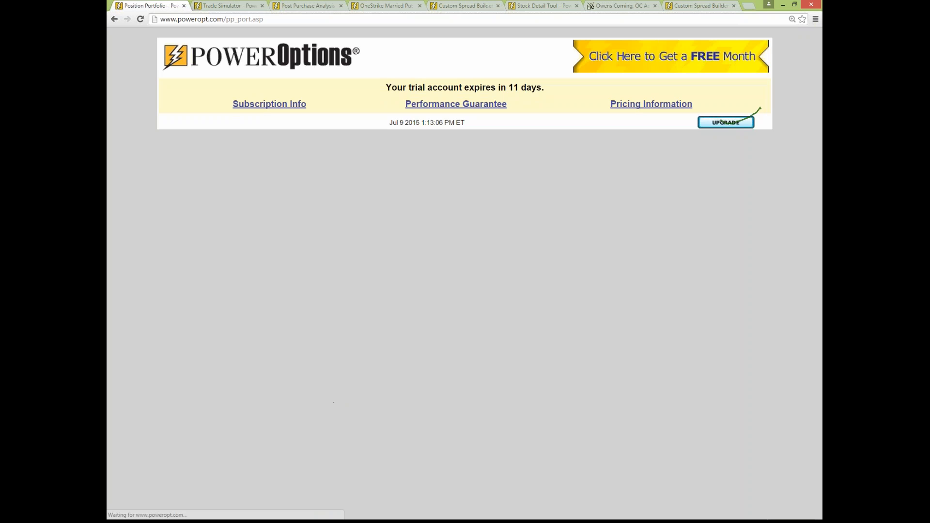
{"action": "scroll", "coordinate": [283, 391], "scroll_direction": "down", "scroll_amount": 5}
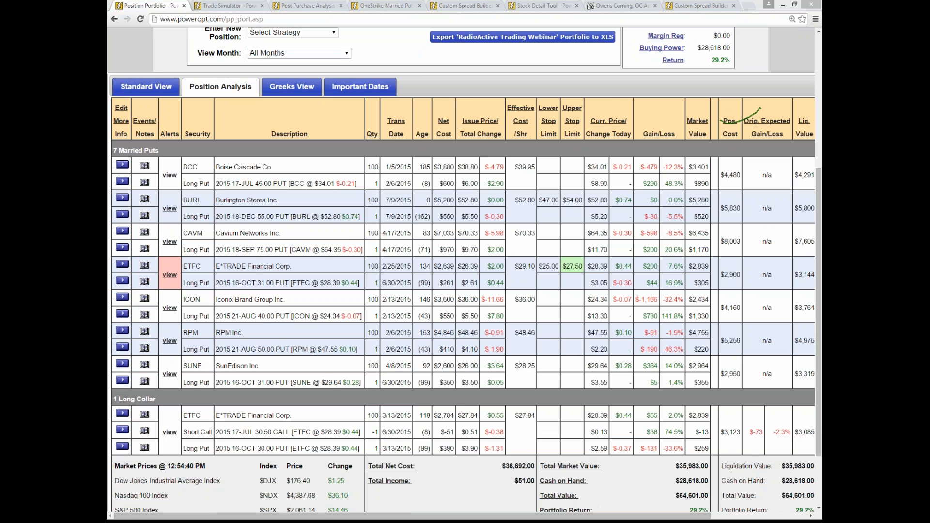
Switch to the presentation slide show and bring up the Basic Tips on the Search Tool slide.
{"action": "key", "text": "alt+Tab"}
{"action": "left_click", "coordinate": [495, 250]}
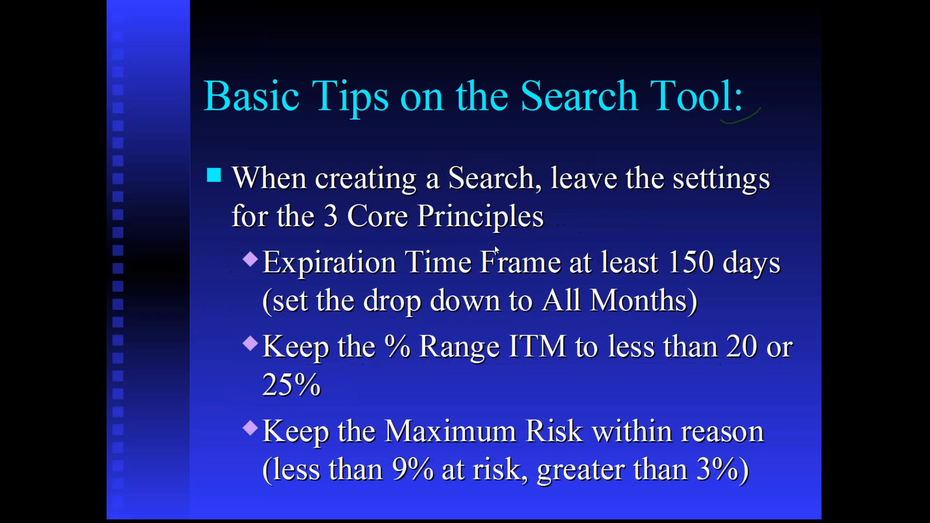